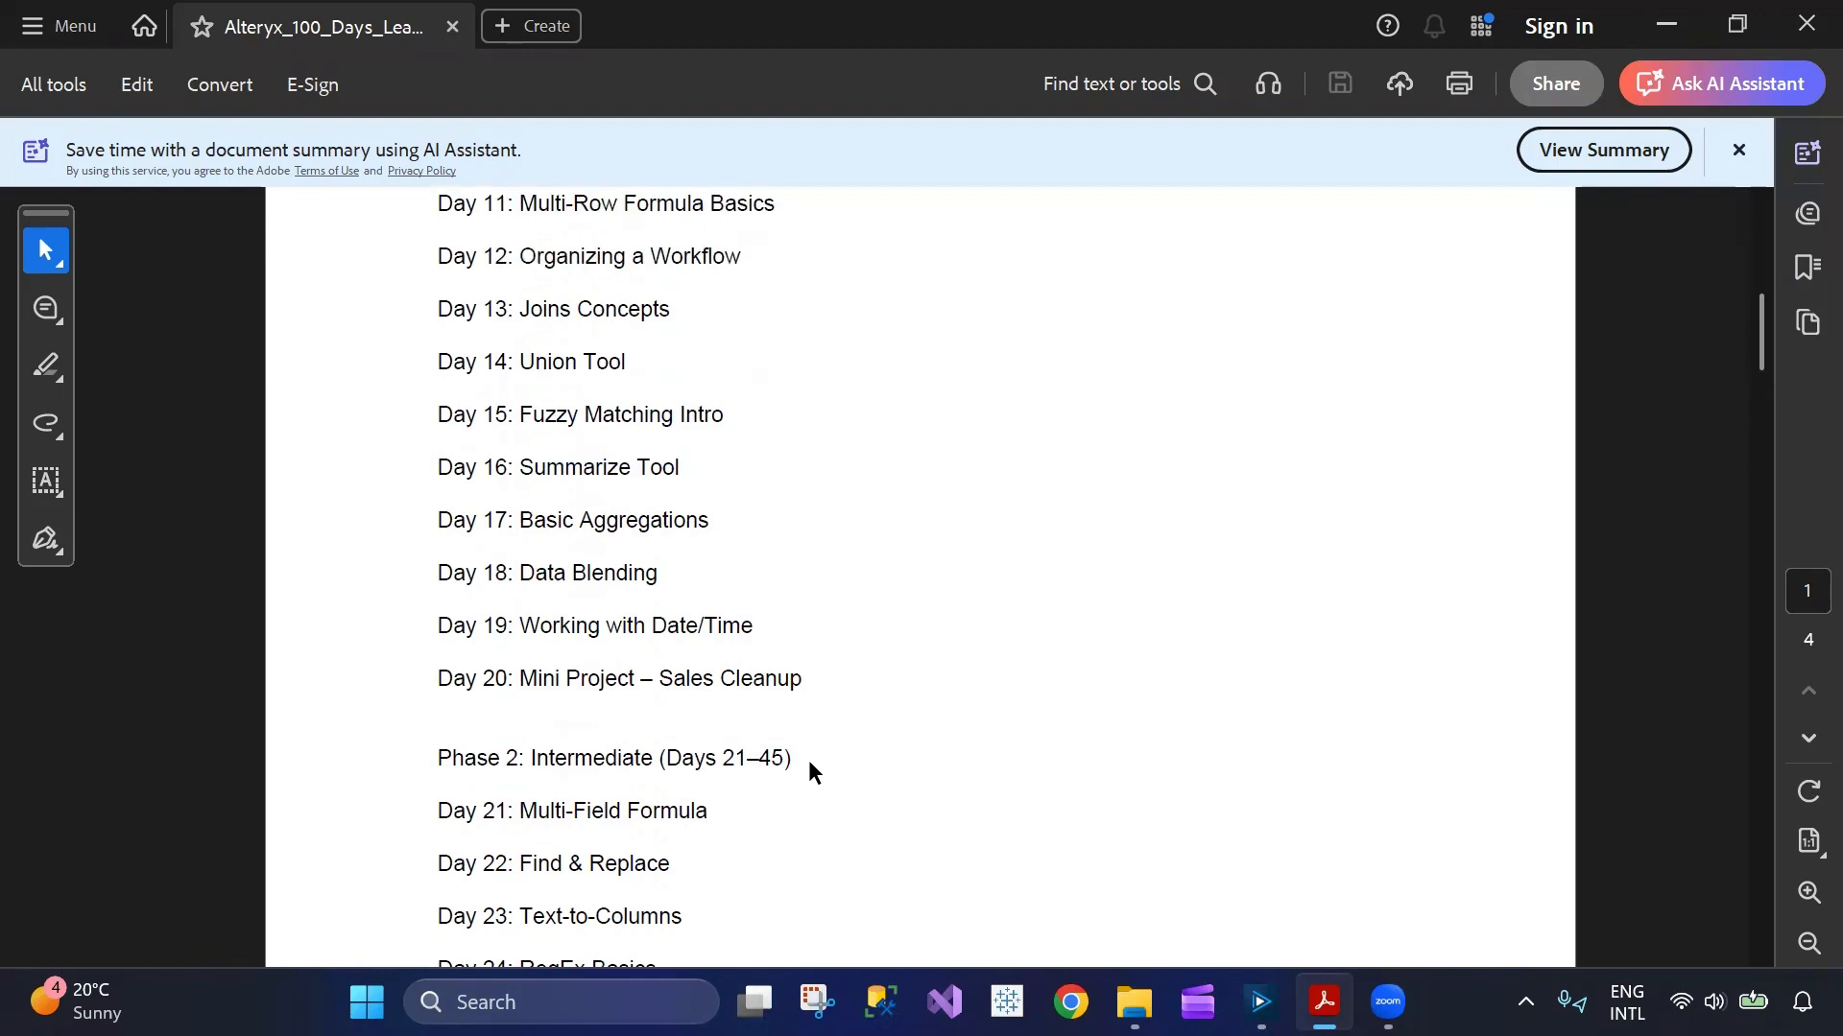
- Look through the 100-day Alteryx learning plan around the entry Day 11: Multi-Row Formula Basics
{"action": "scroll", "coordinate": [808, 760], "scroll_direction": "up", "scroll_amount": 1}
{"action": "scroll", "coordinate": [808, 772], "scroll_direction": "up", "scroll_amount": 1}
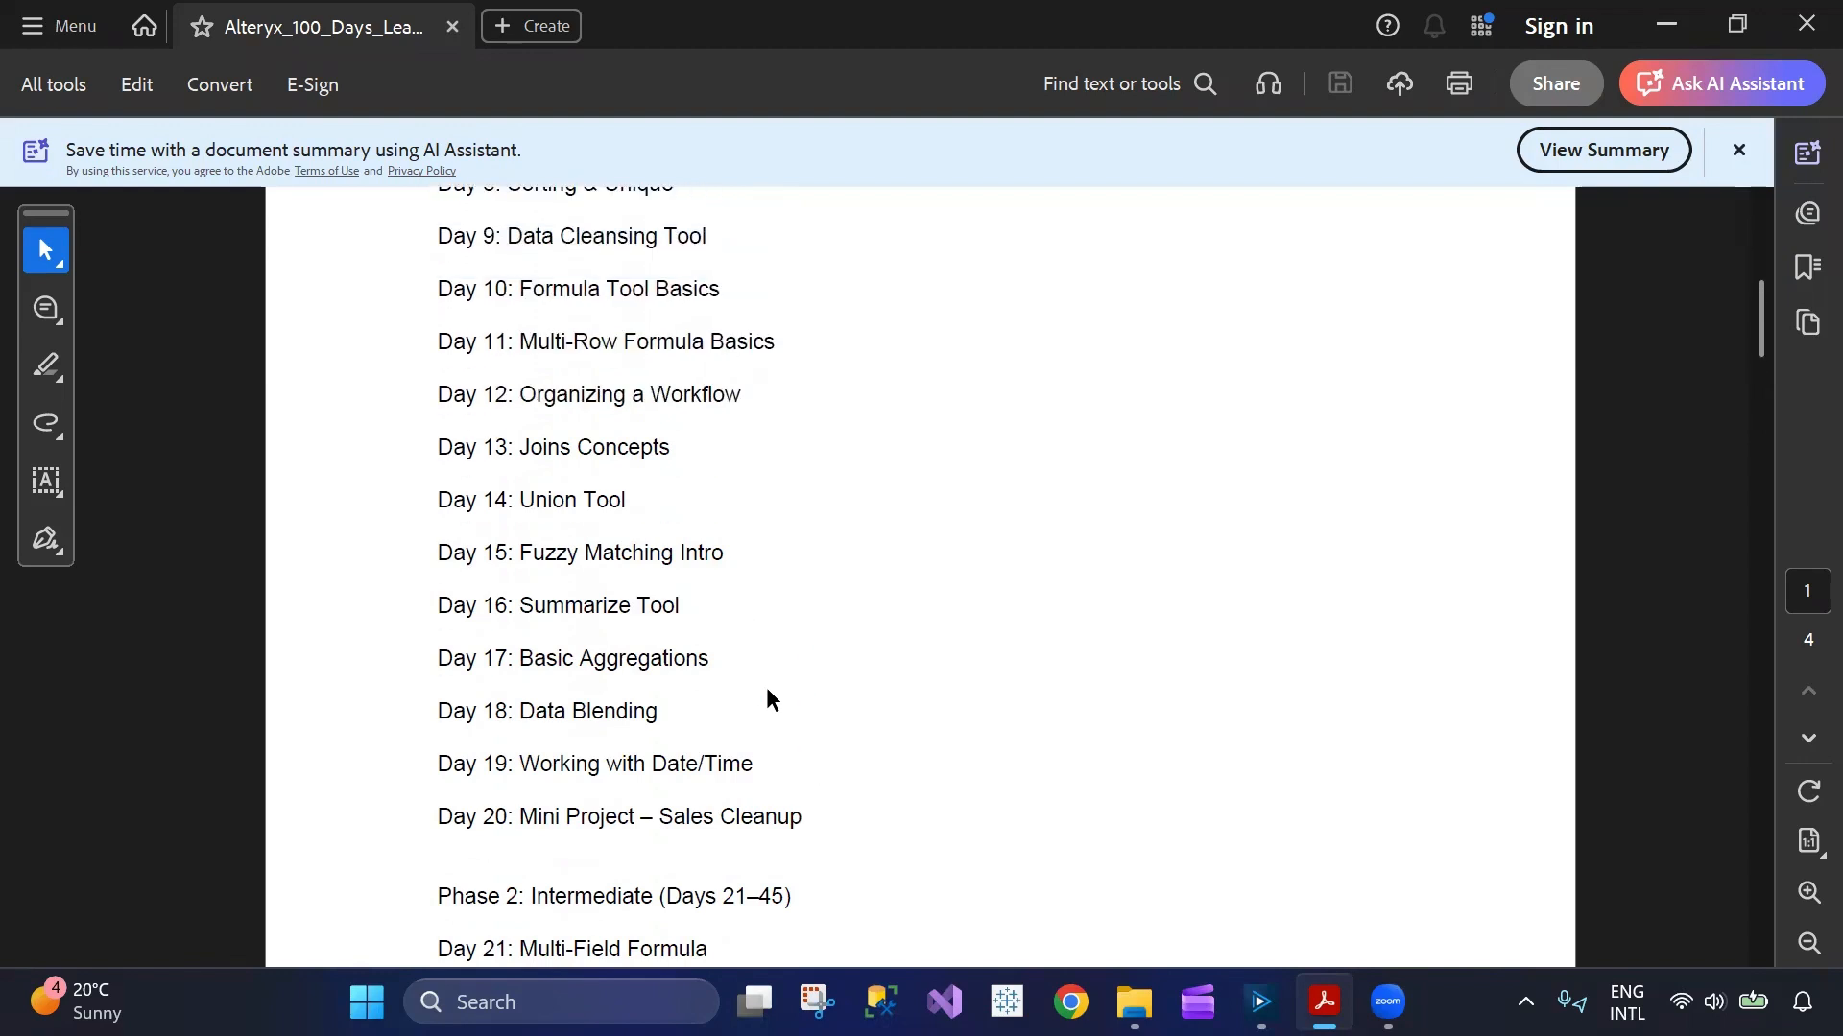
{"action": "left_click_drag", "start_coordinate": [432, 343], "coordinate": [737, 330]}
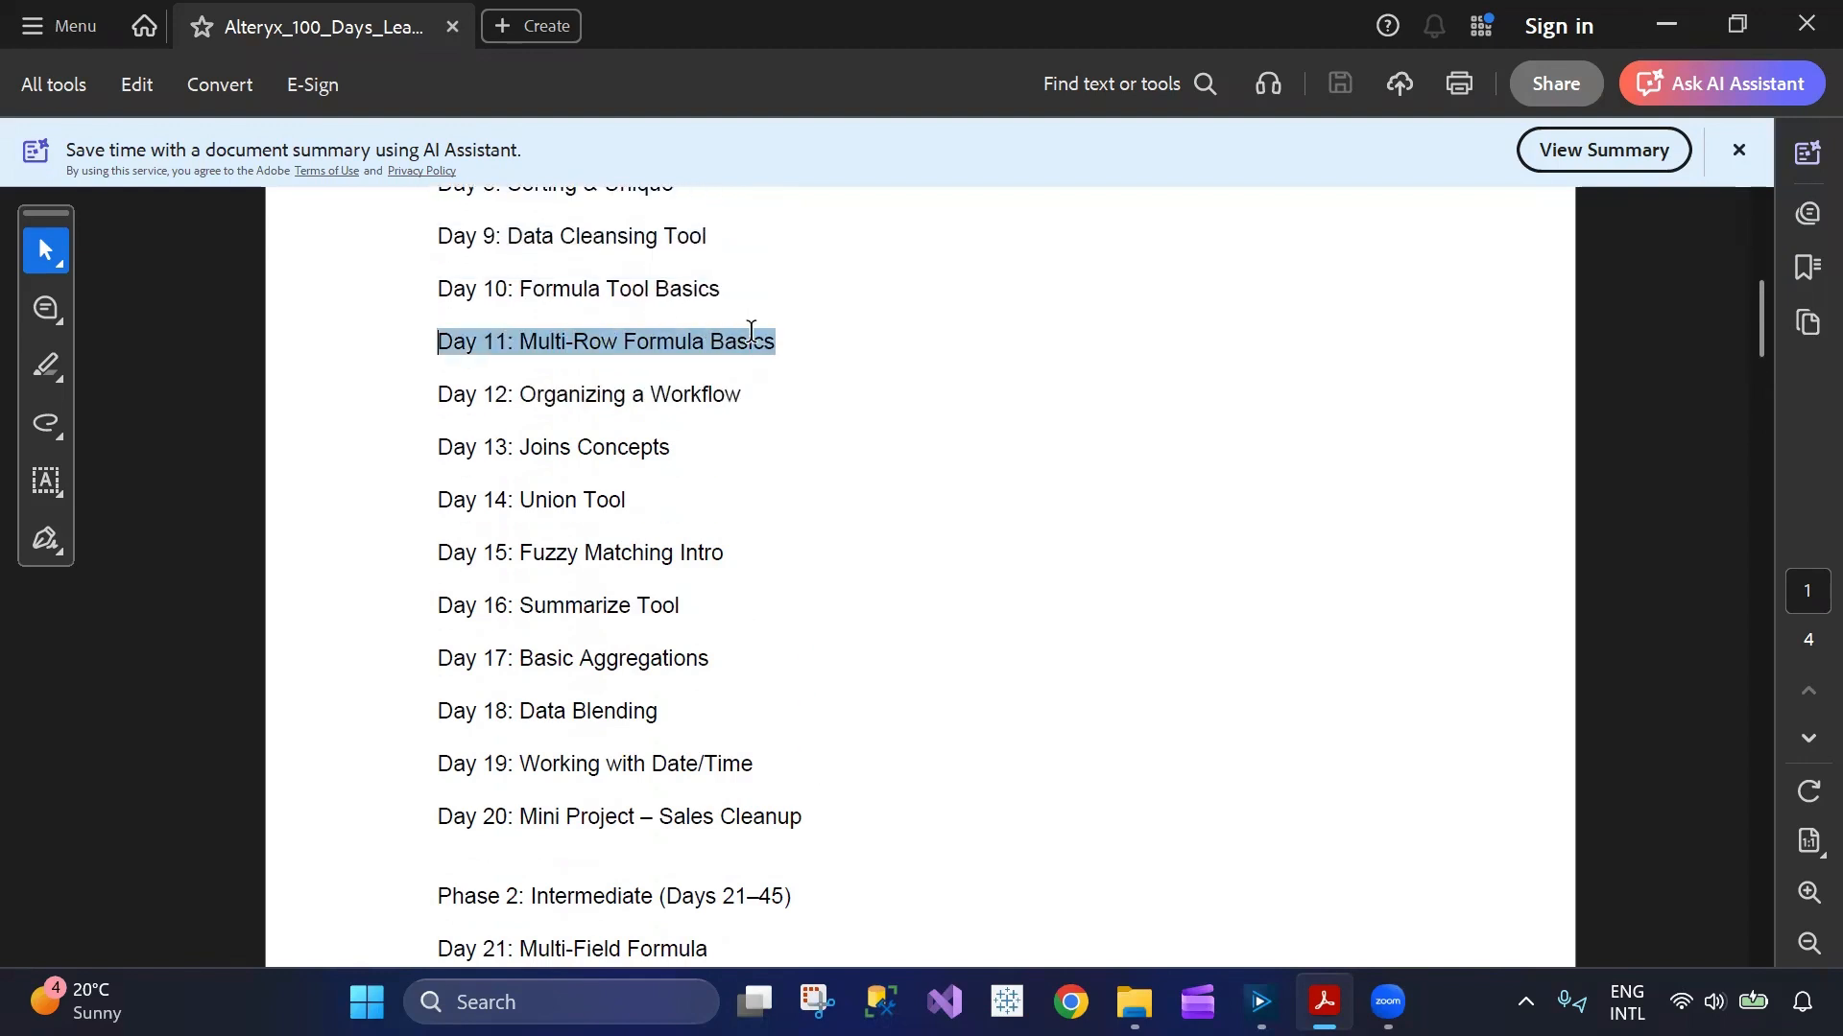
{"action": "left_click", "coordinate": [645, 423]}
{"action": "scroll", "coordinate": [752, 551], "scroll_direction": "down", "scroll_amount": 9}
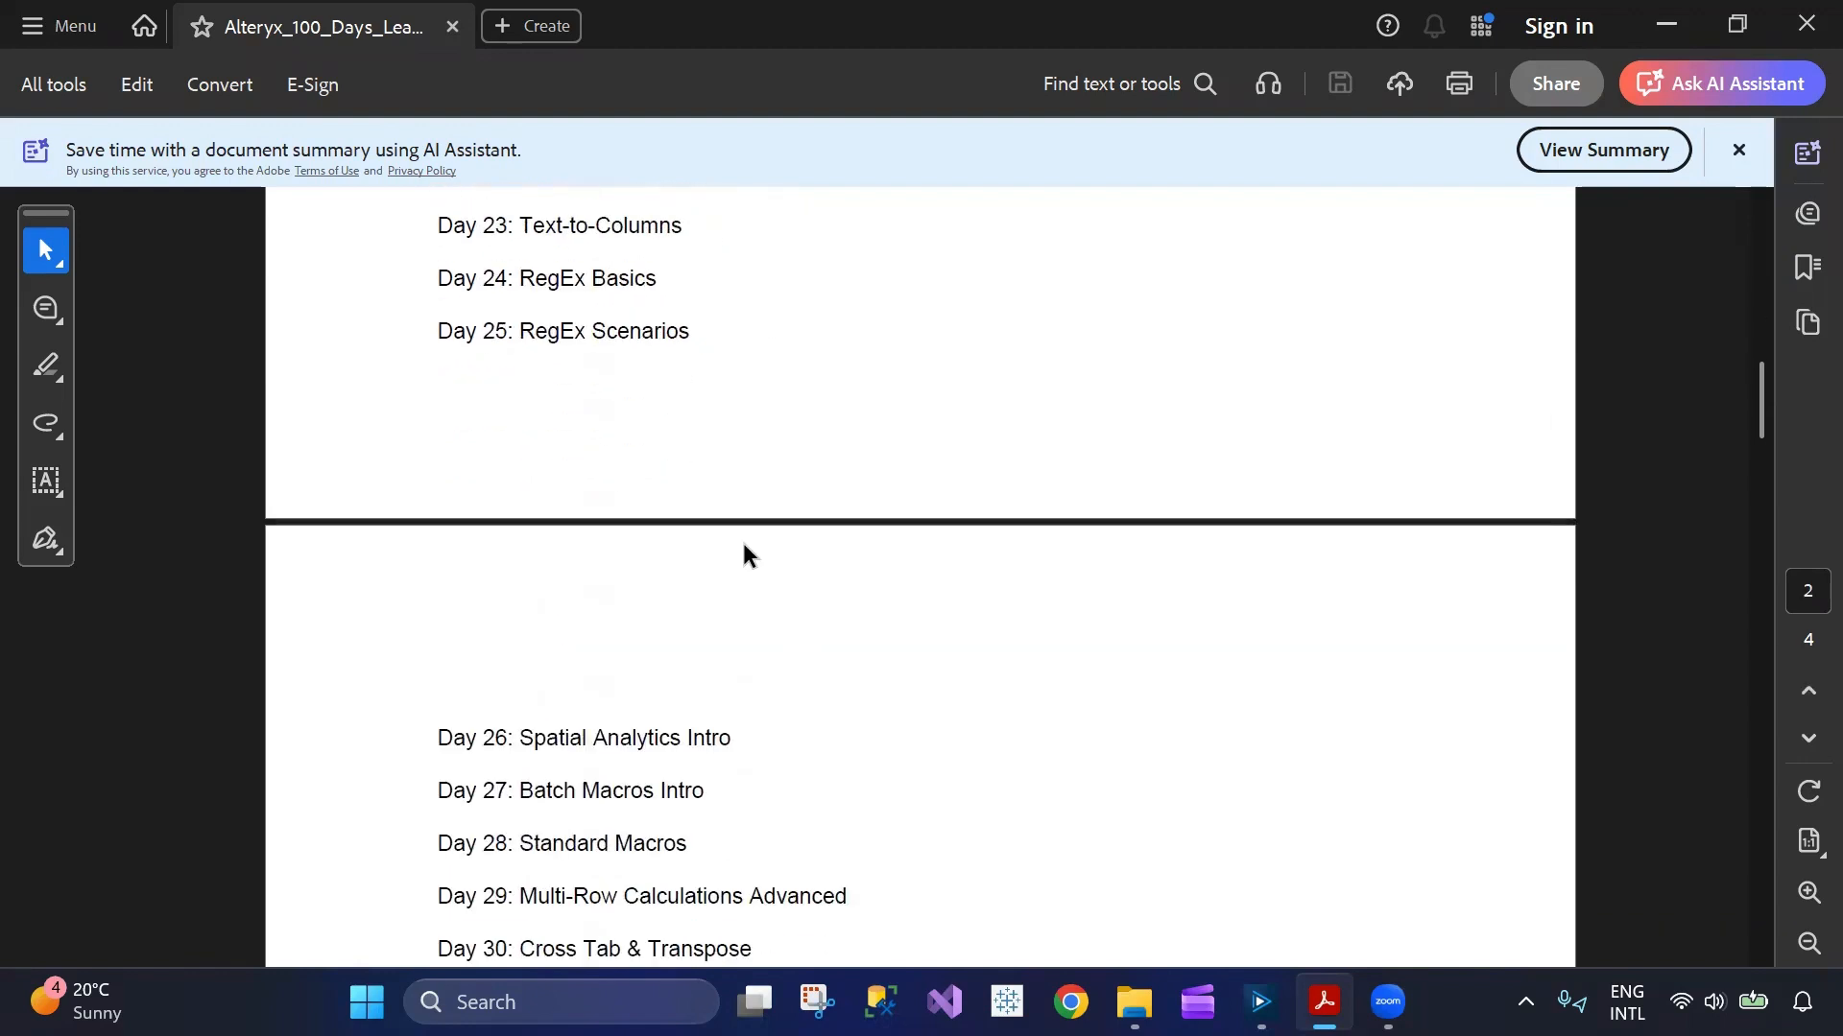
{"action": "scroll", "coordinate": [743, 553], "scroll_direction": "down", "scroll_amount": 3}
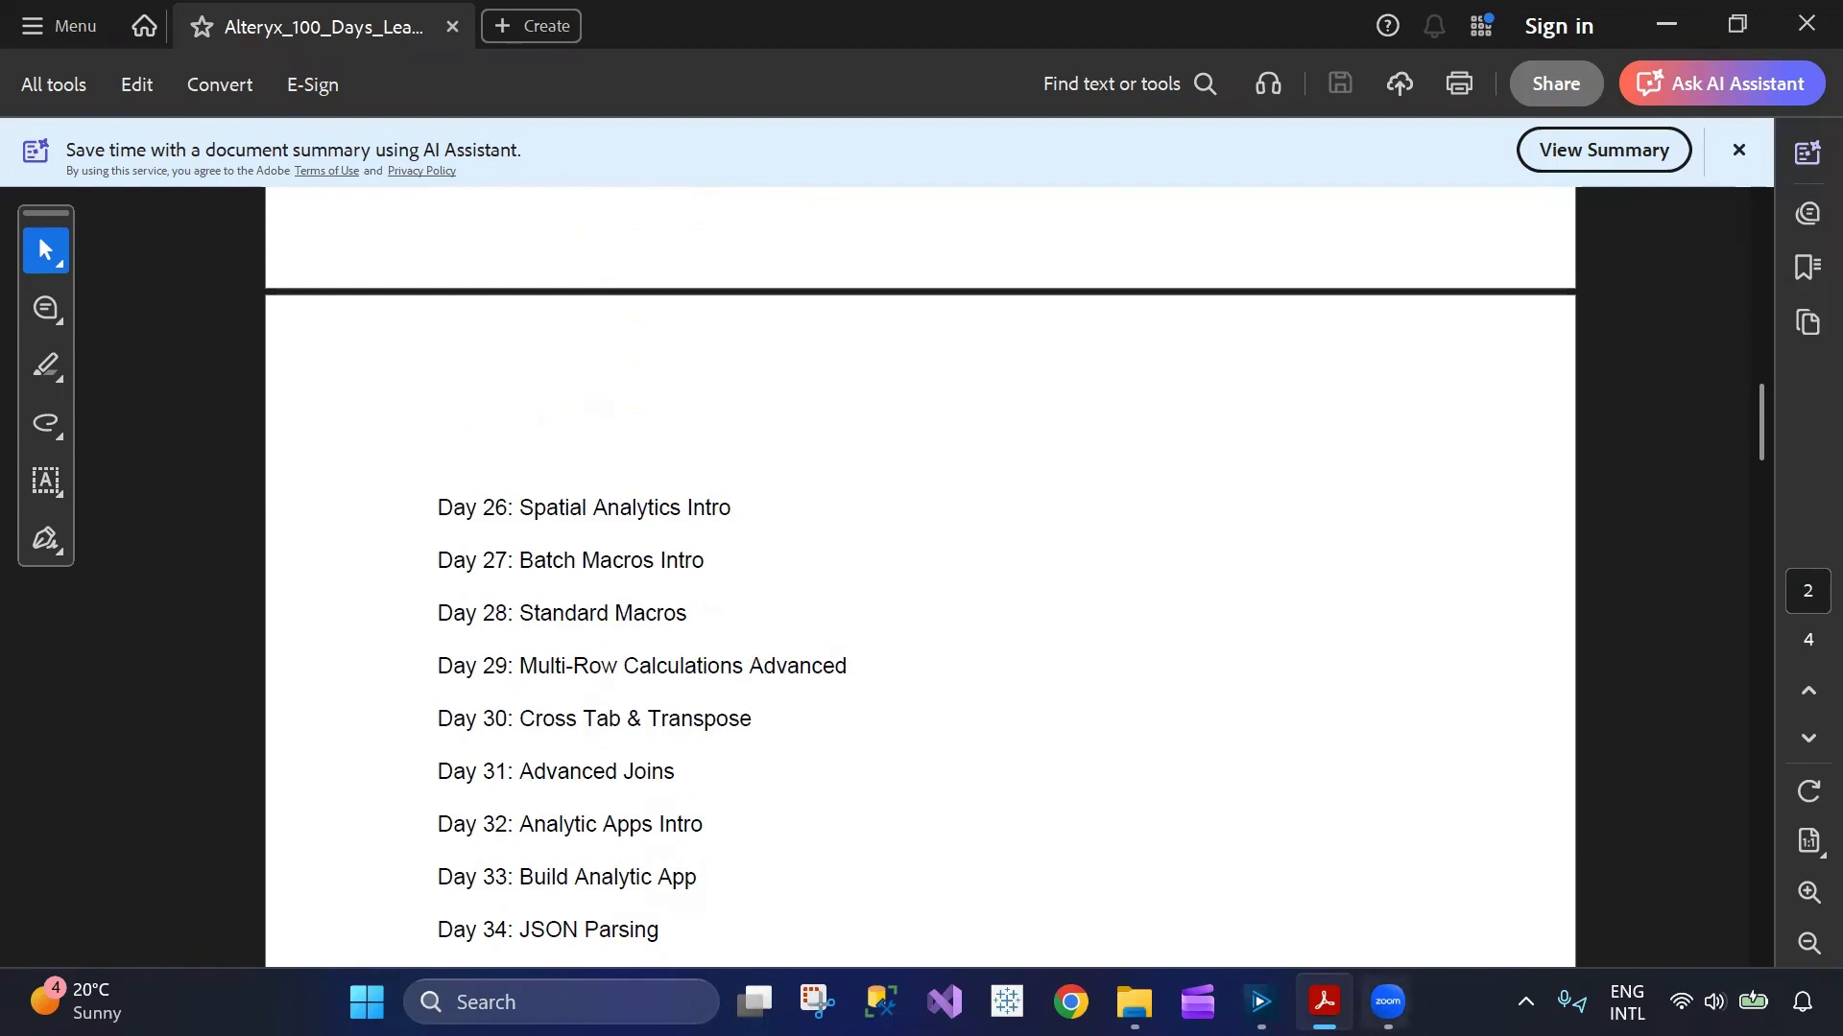
- Switch to Alteryx Designer, enlarge the canvas area and look over the MultiRow workflow and its comment describing the Multi-Row Formula tool
{"action": "left_click", "coordinate": [1260, 1002]}
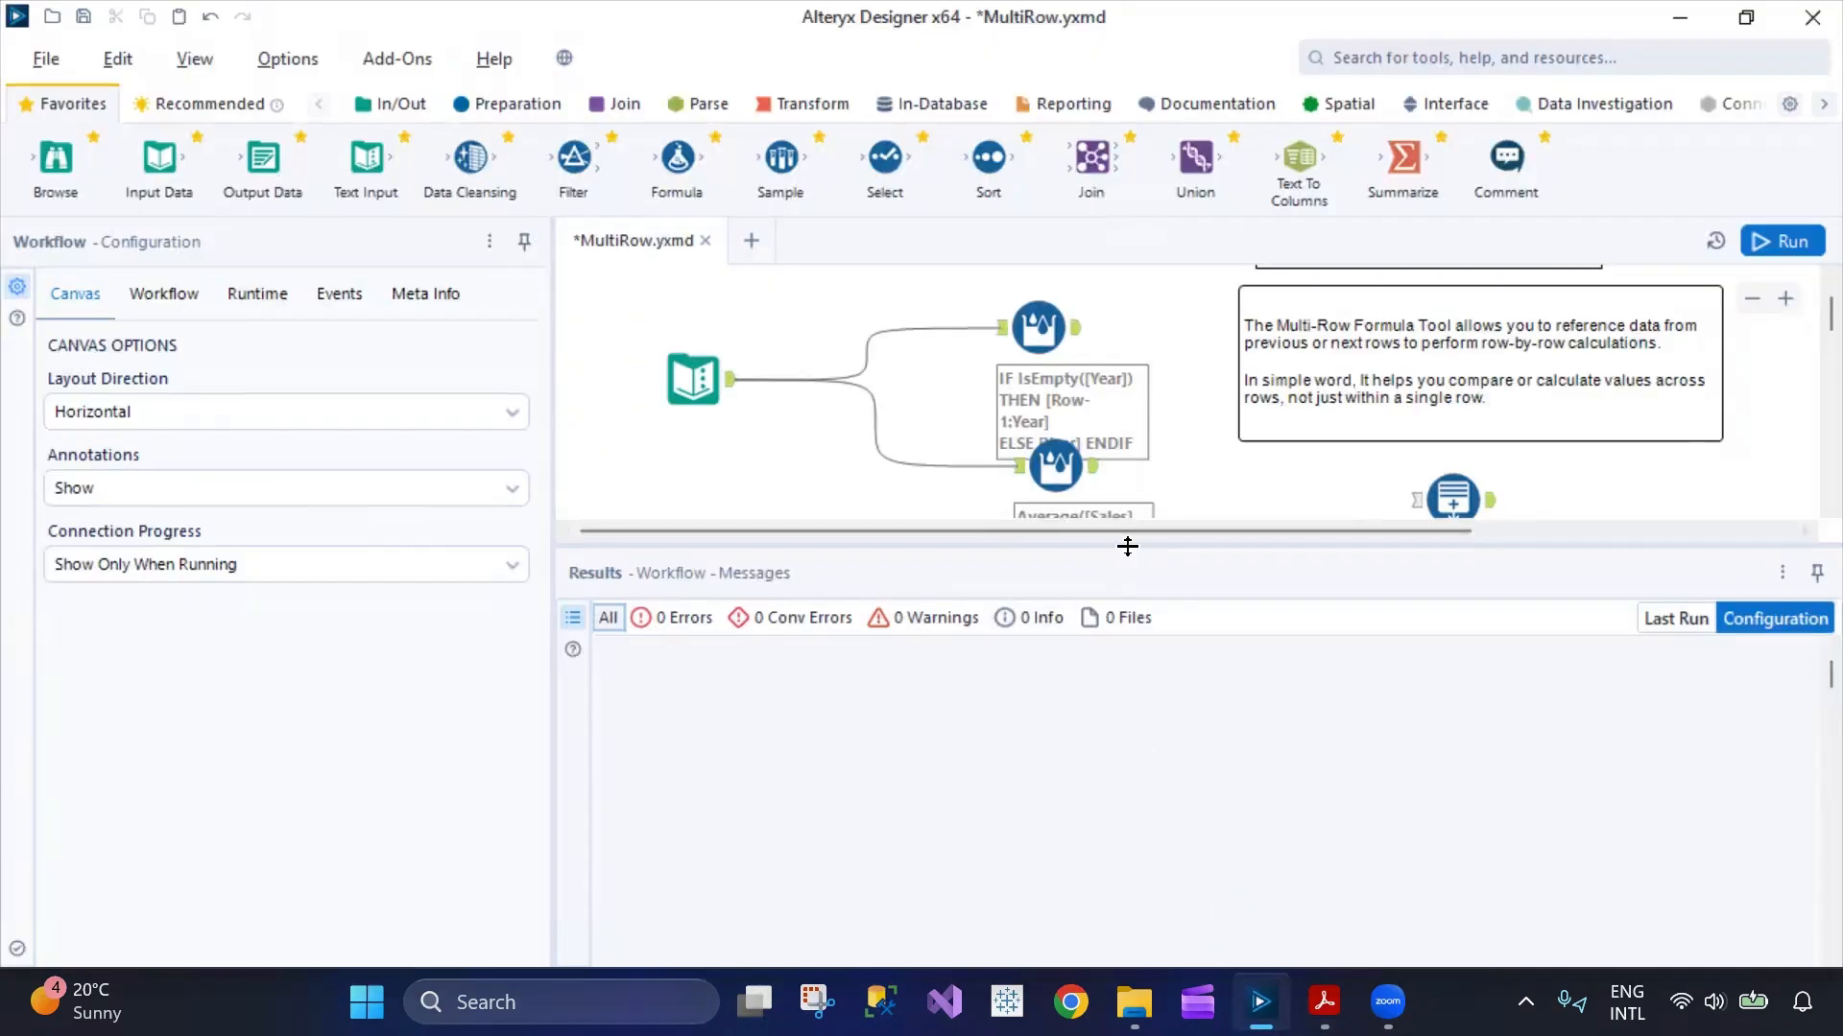
{"action": "left_click_drag", "start_coordinate": [1124, 542], "coordinate": [1117, 717]}
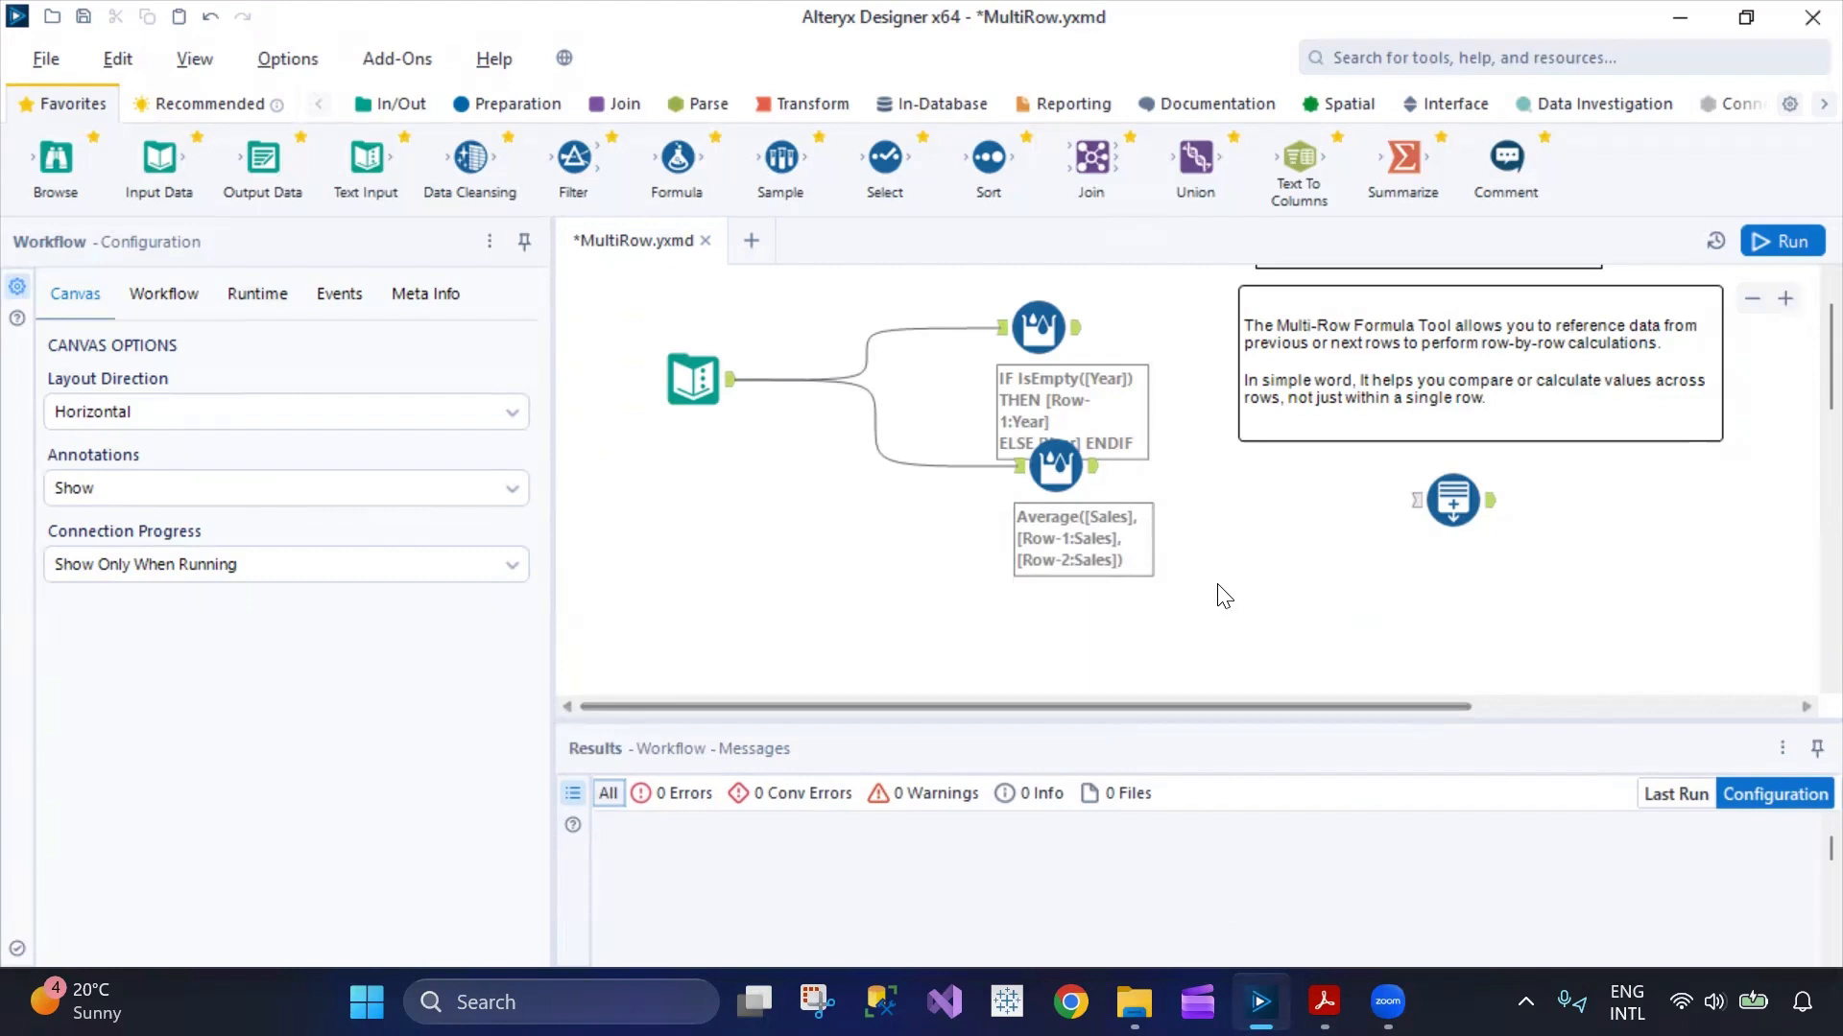
{"action": "scroll", "coordinate": [1265, 628], "scroll_direction": "up", "scroll_amount": 2}
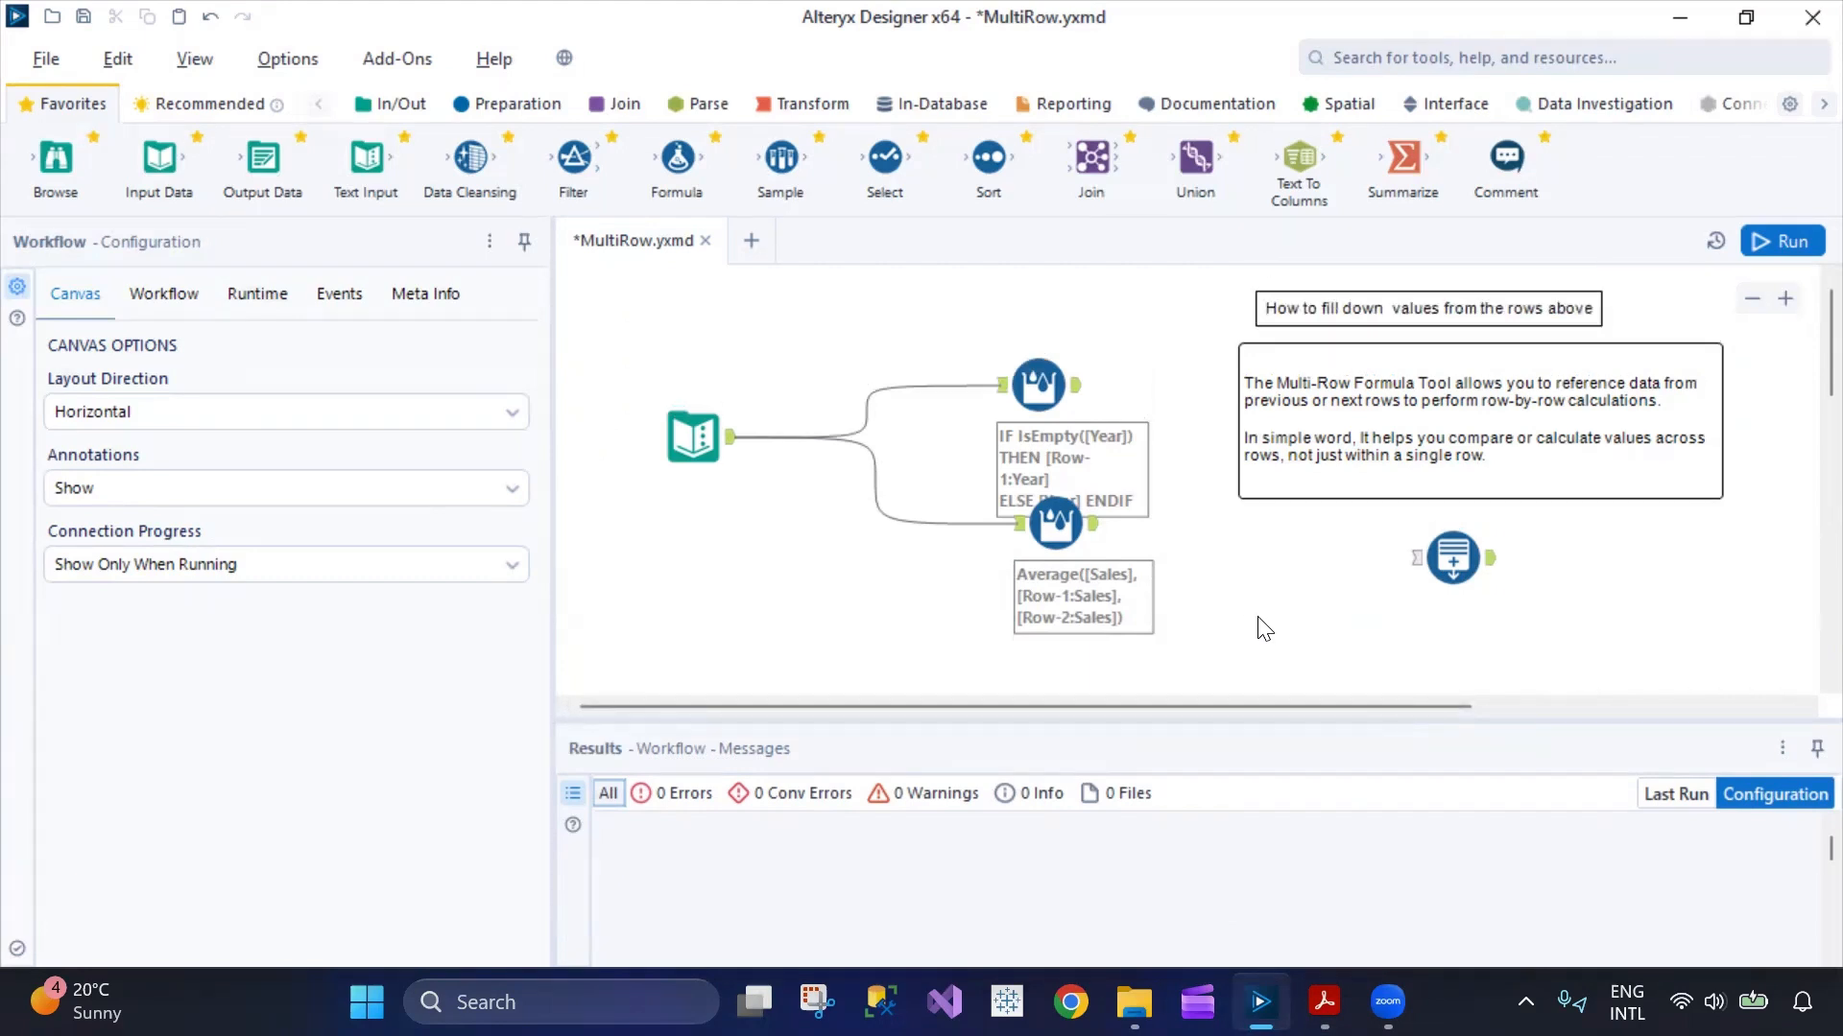
{"action": "left_click", "coordinate": [1397, 444]}
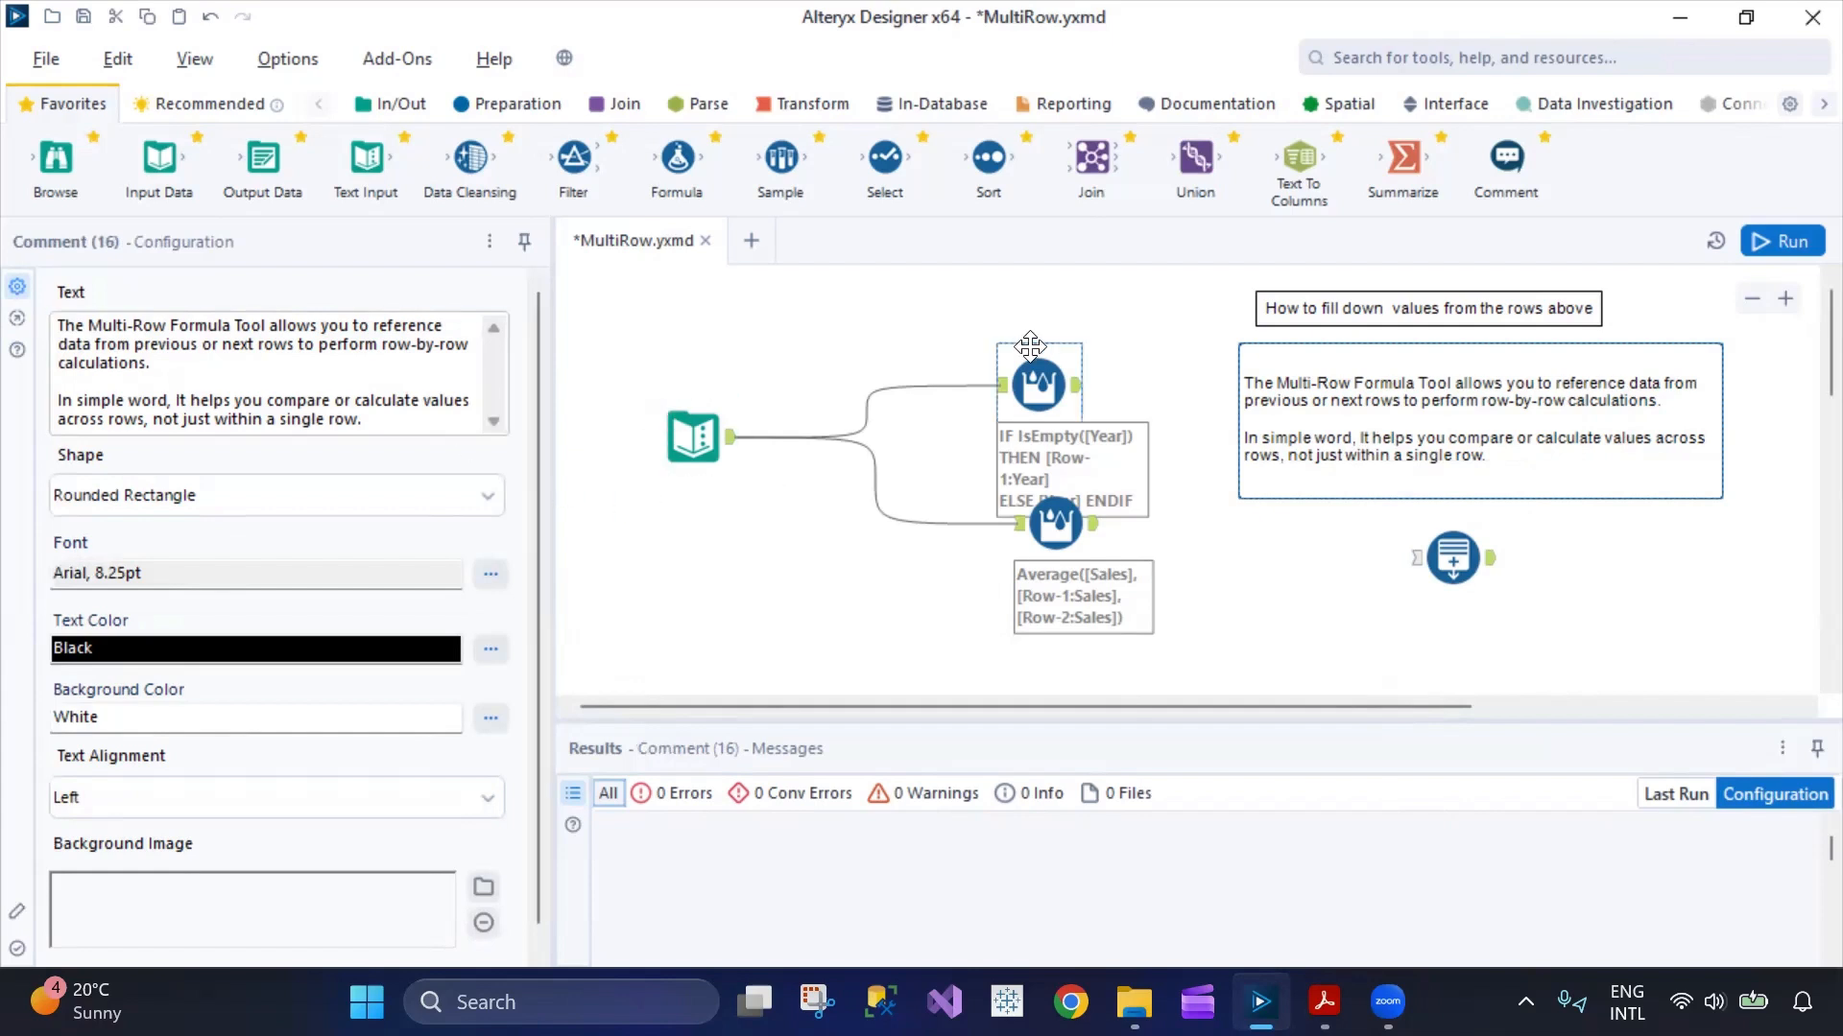
{"action": "scroll", "coordinate": [1102, 557], "scroll_direction": "down", "scroll_amount": 10}
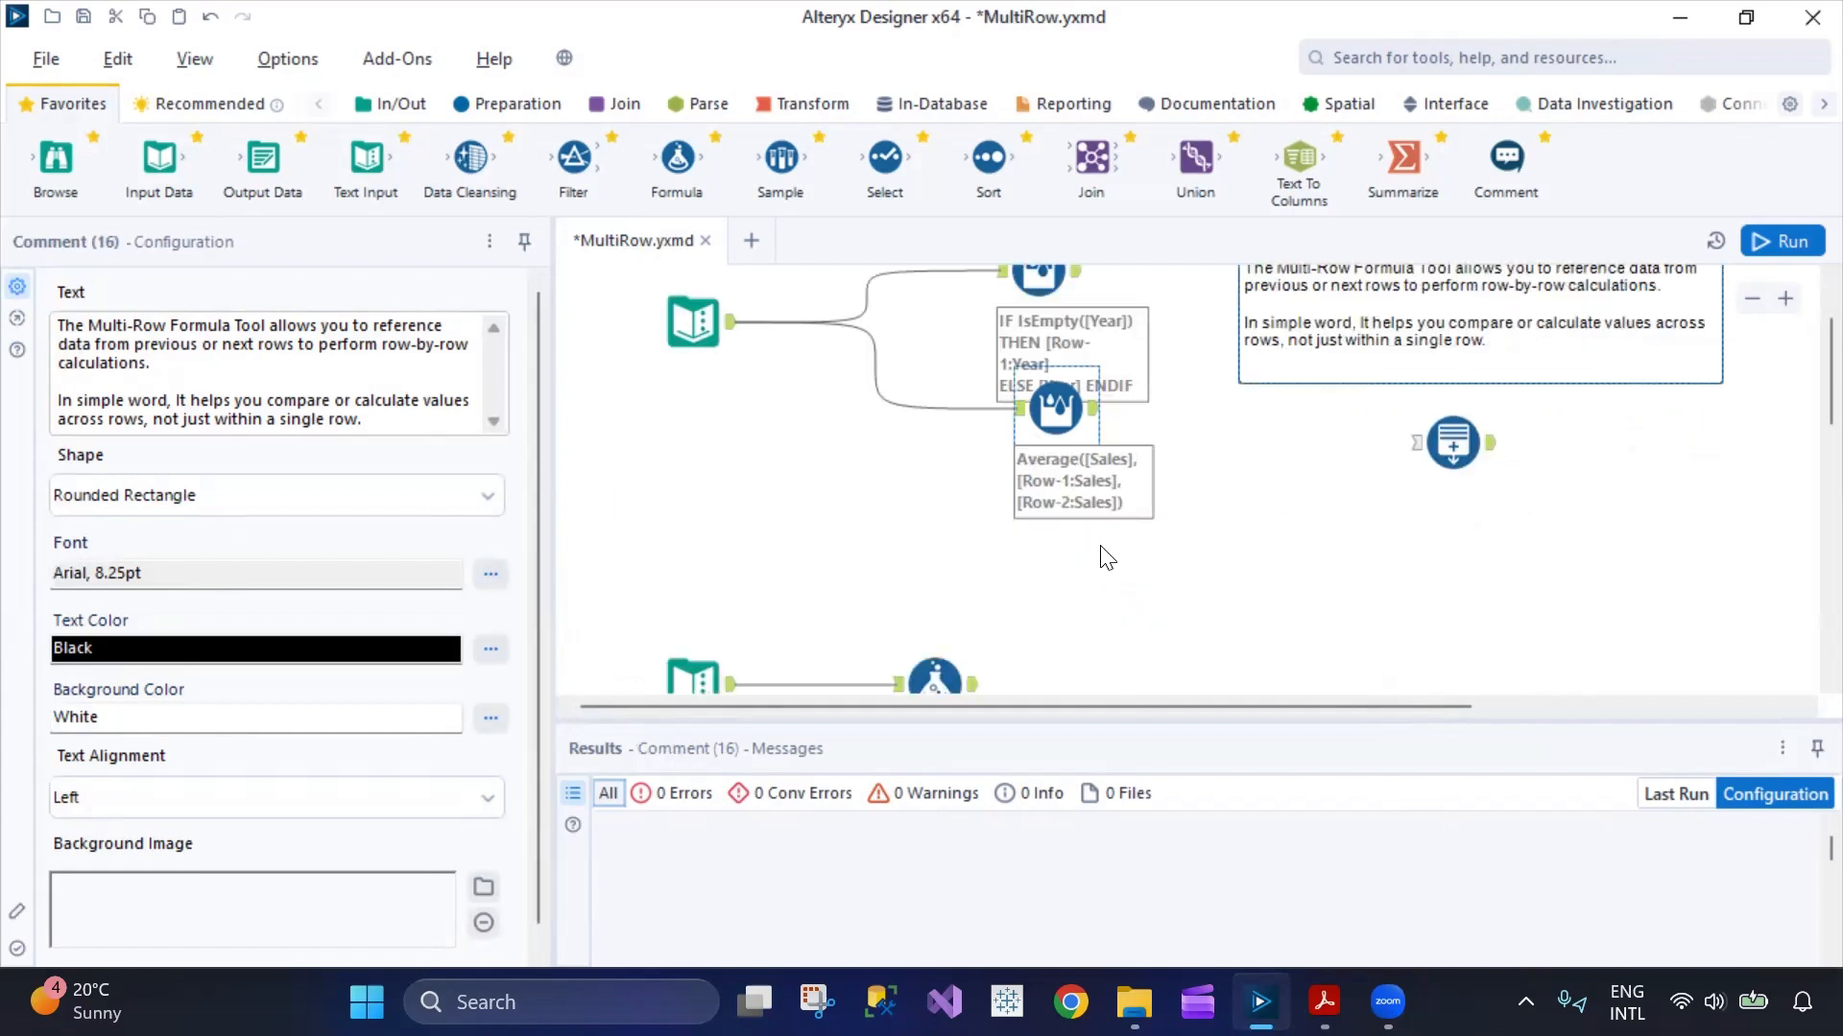
{"action": "scroll", "coordinate": [1101, 552], "scroll_direction": "up", "scroll_amount": 3}
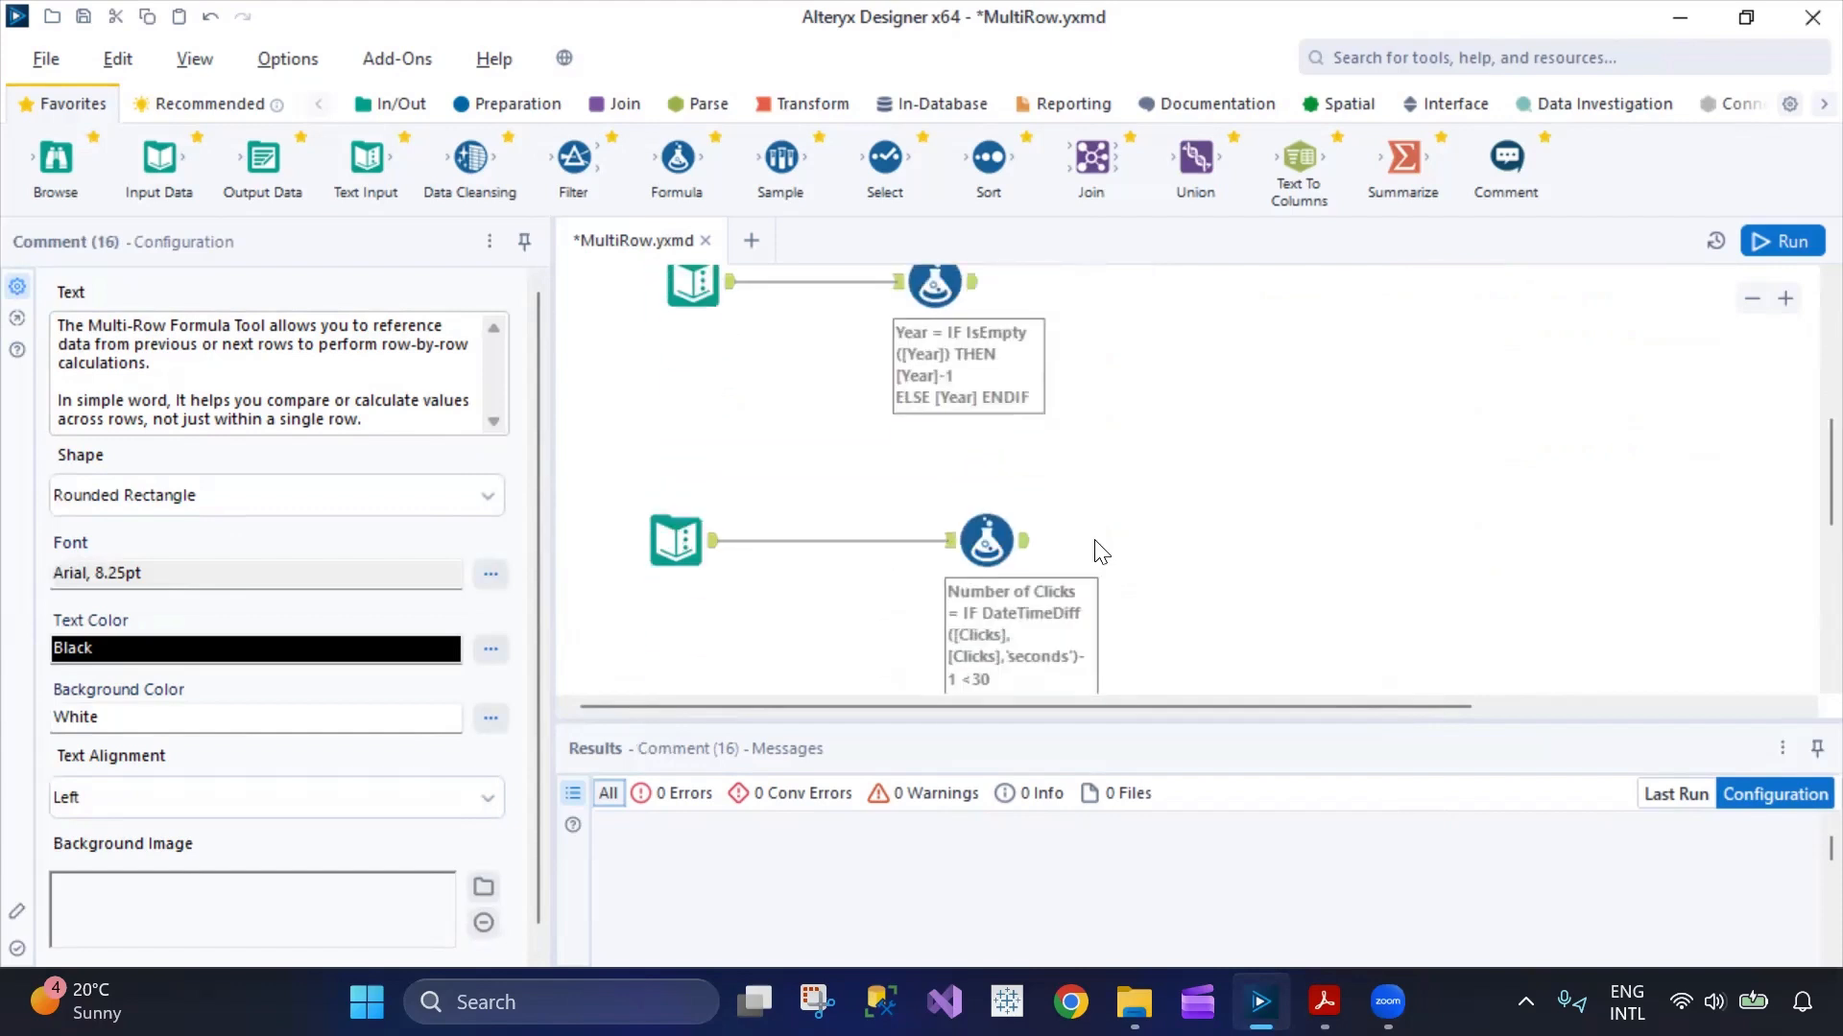
{"action": "scroll", "coordinate": [1098, 543], "scroll_direction": "up", "scroll_amount": 8}
- Examine the Year column in the first Text Input's data and the Year expression in the upper connected Multi-Row Formula tool
{"action": "left_click", "coordinate": [693, 437]}
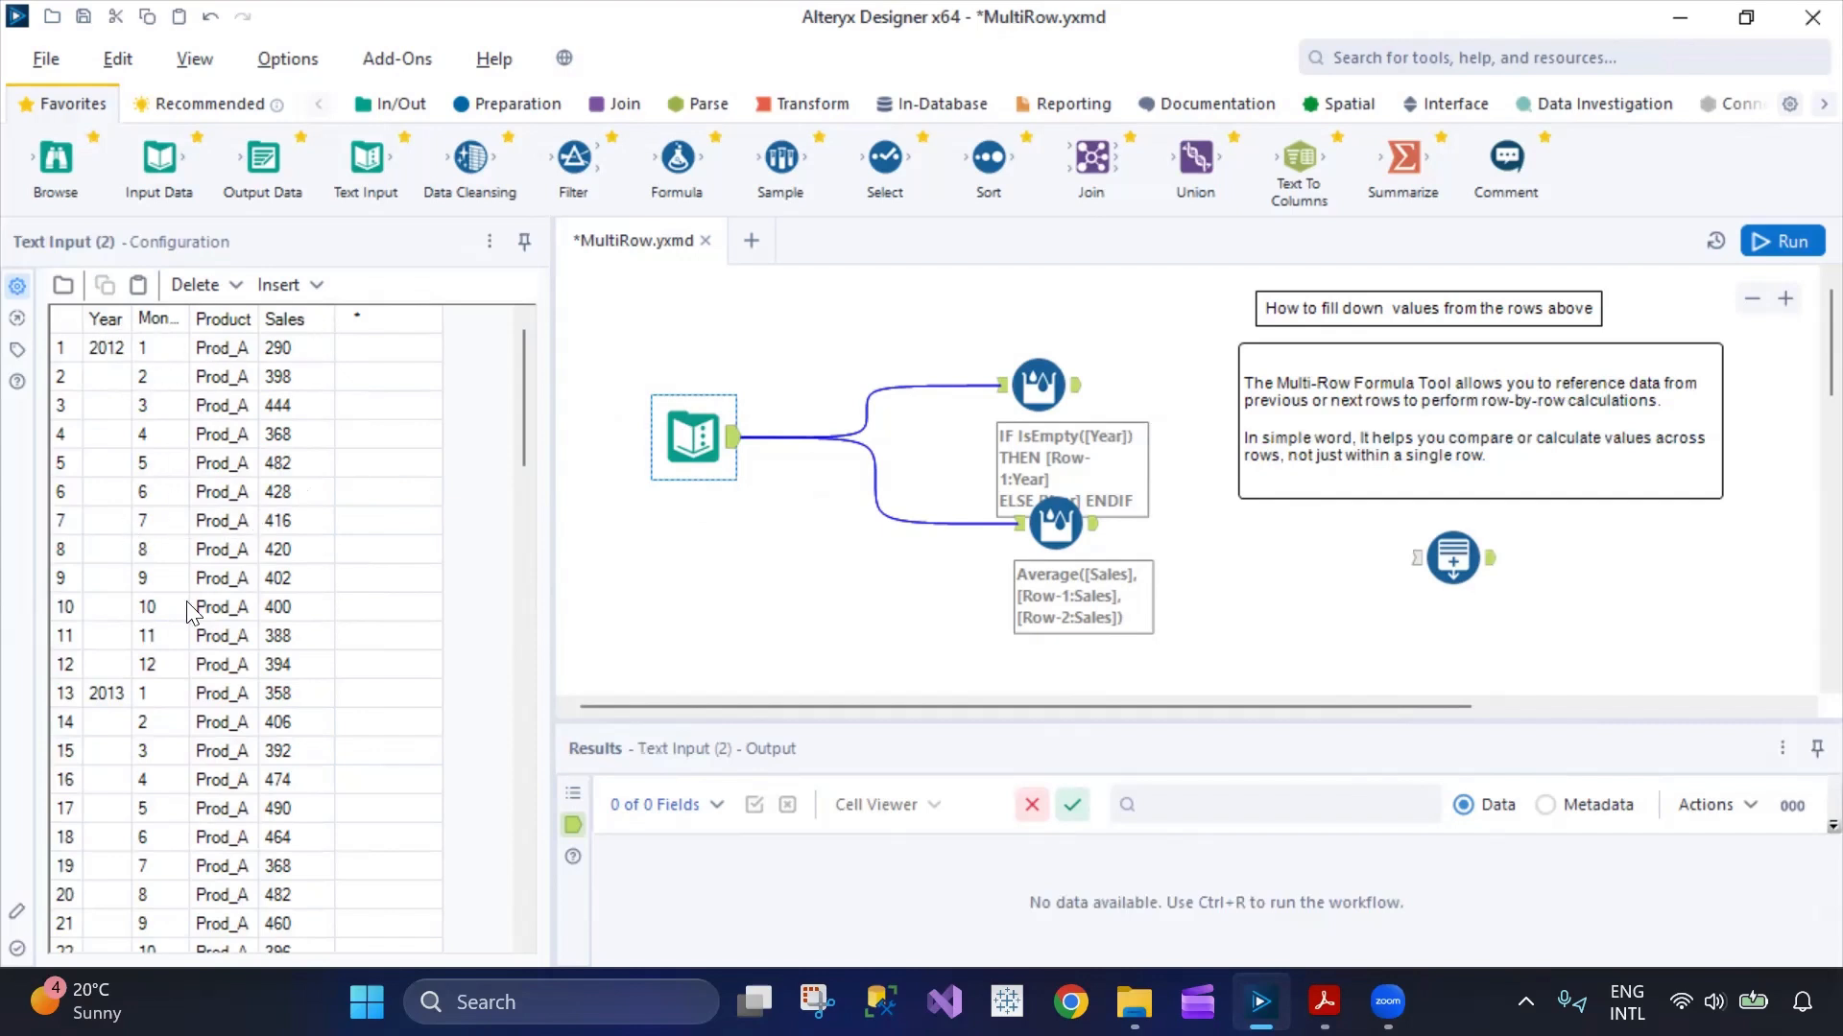
{"action": "scroll", "coordinate": [384, 575], "scroll_direction": "down", "scroll_amount": 7}
{"action": "scroll", "coordinate": [388, 596], "scroll_direction": "down", "scroll_amount": 8}
{"action": "scroll", "coordinate": [392, 604], "scroll_direction": "up", "scroll_amount": 8}
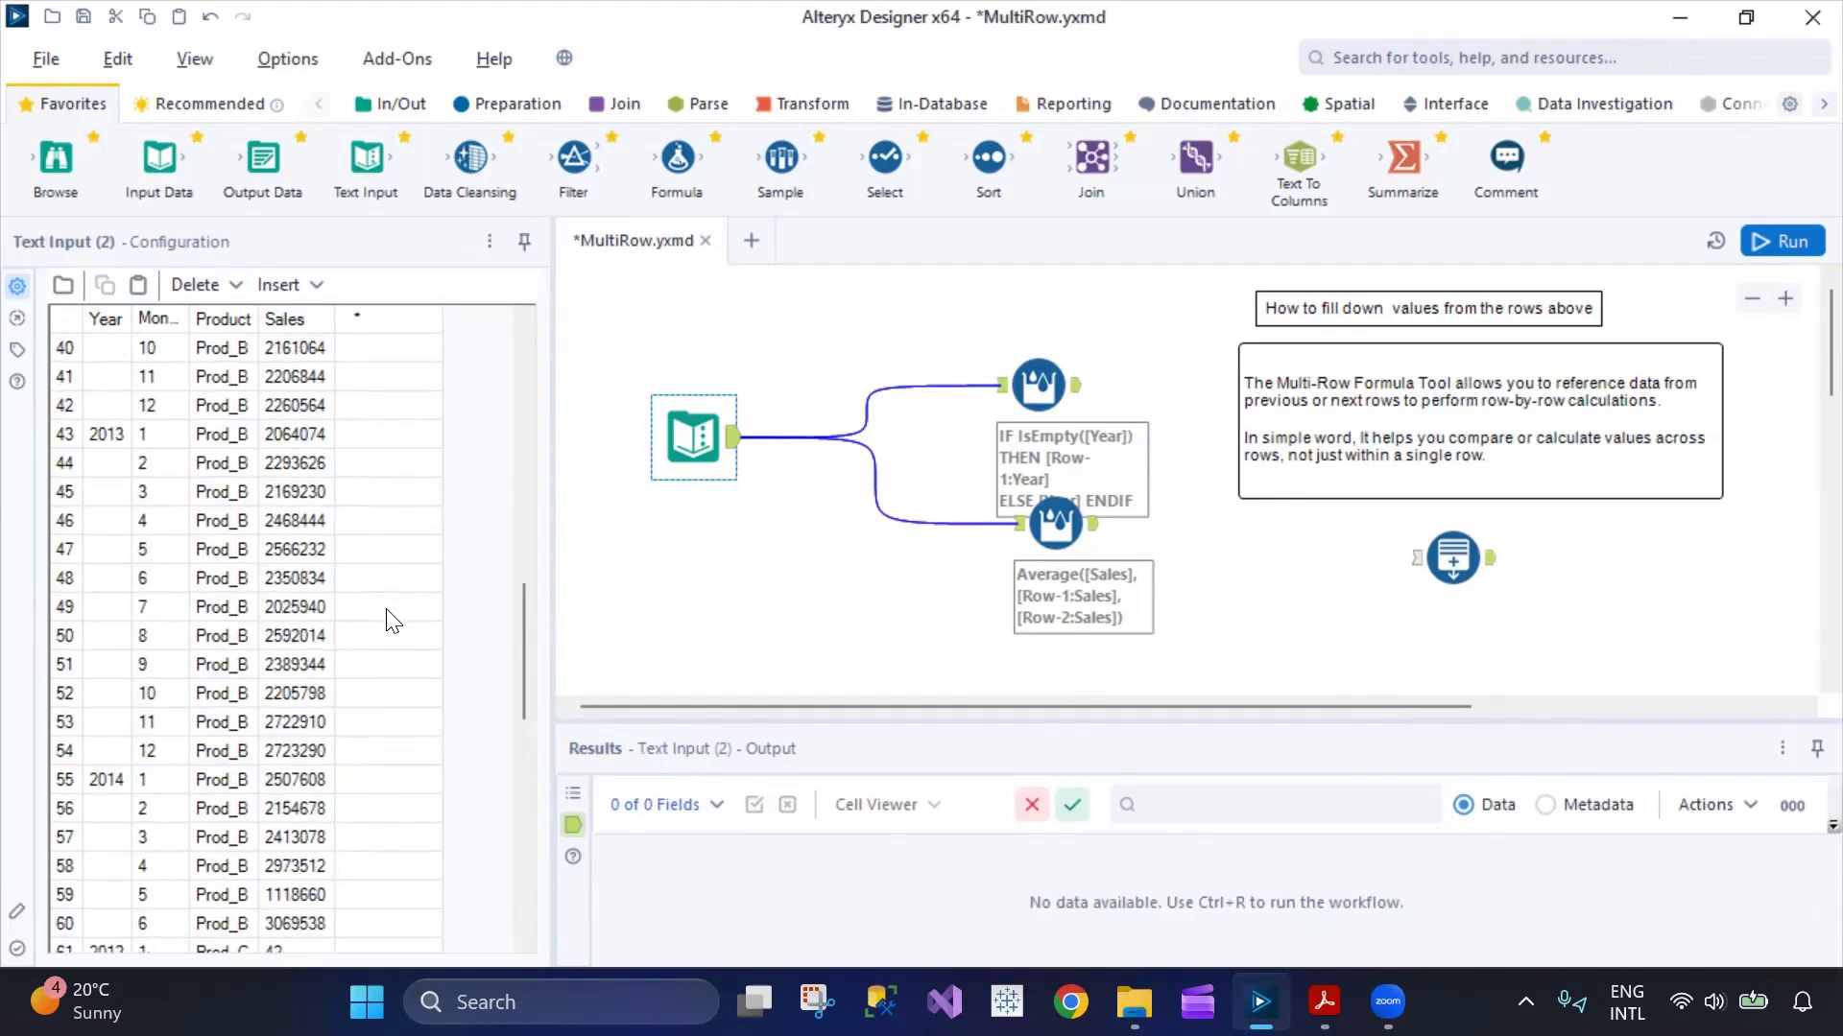
{"action": "scroll", "coordinate": [389, 607], "scroll_direction": "up", "scroll_amount": 7}
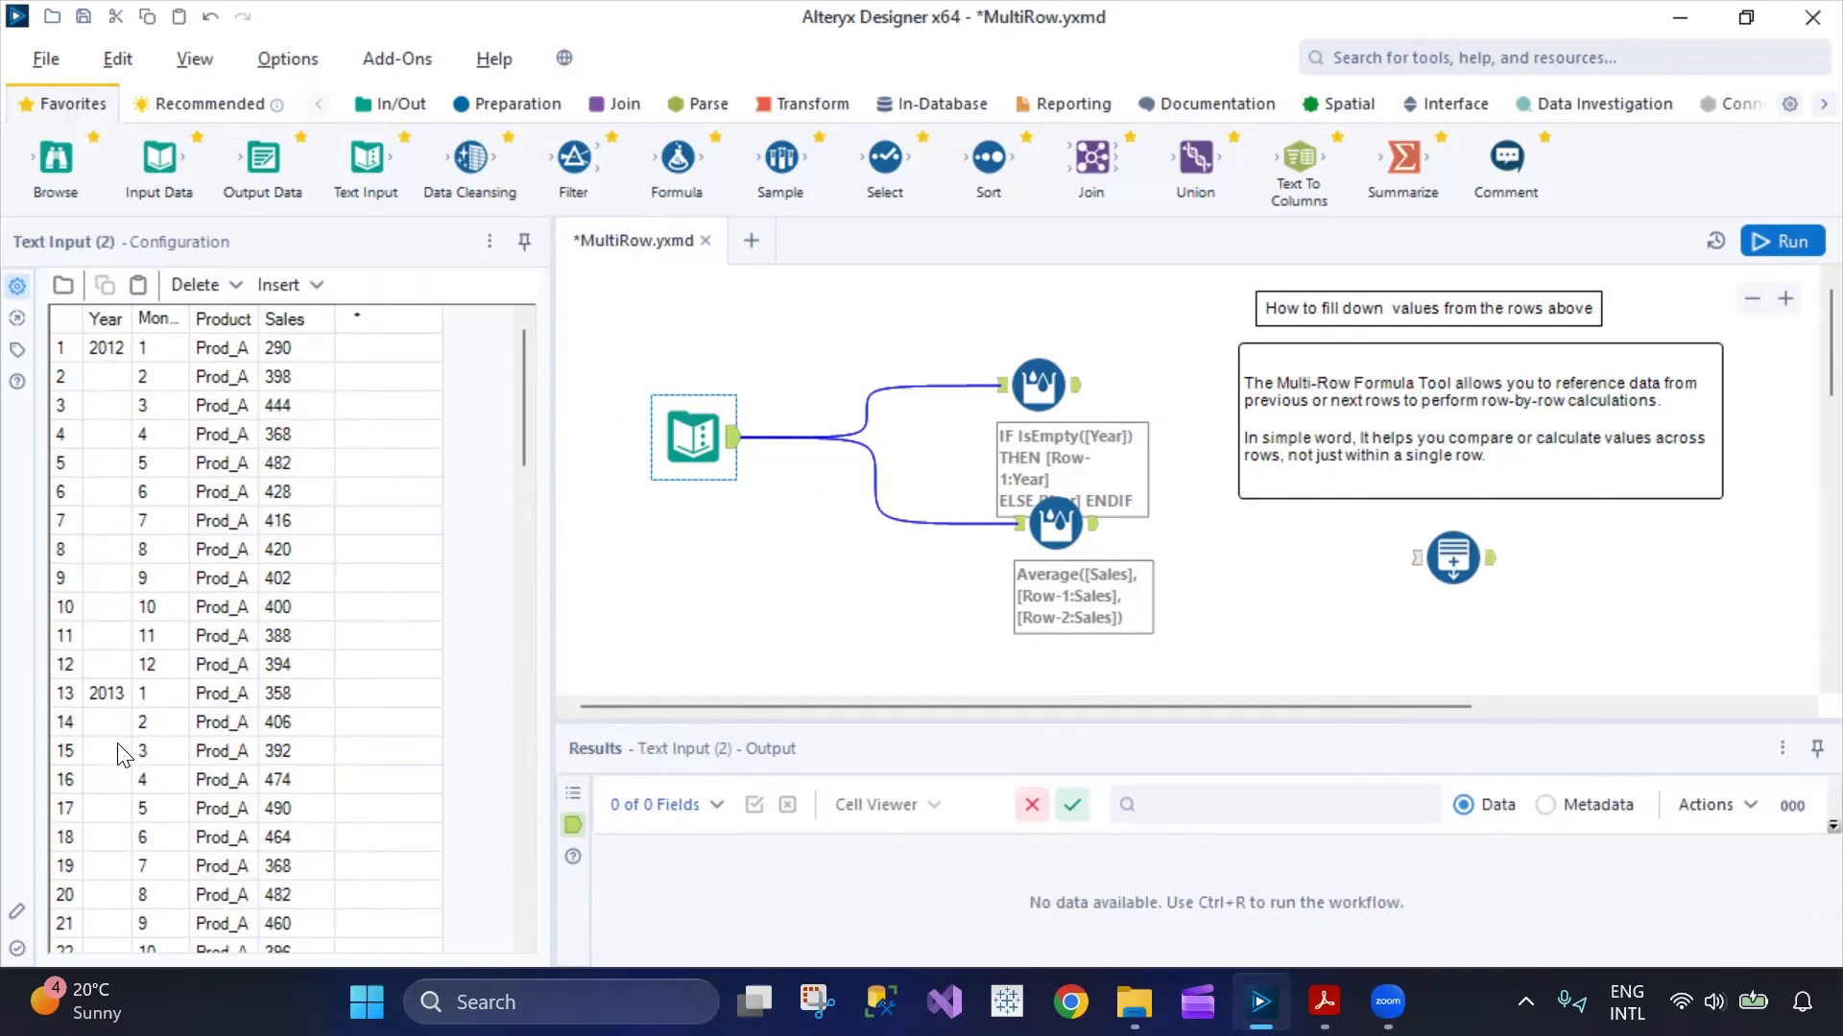
{"action": "scroll", "coordinate": [124, 737], "scroll_direction": "down", "scroll_amount": 1}
{"action": "scroll", "coordinate": [106, 576], "scroll_direction": "up", "scroll_amount": 1}
{"action": "scroll", "coordinate": [107, 662], "scroll_direction": "down", "scroll_amount": 3}
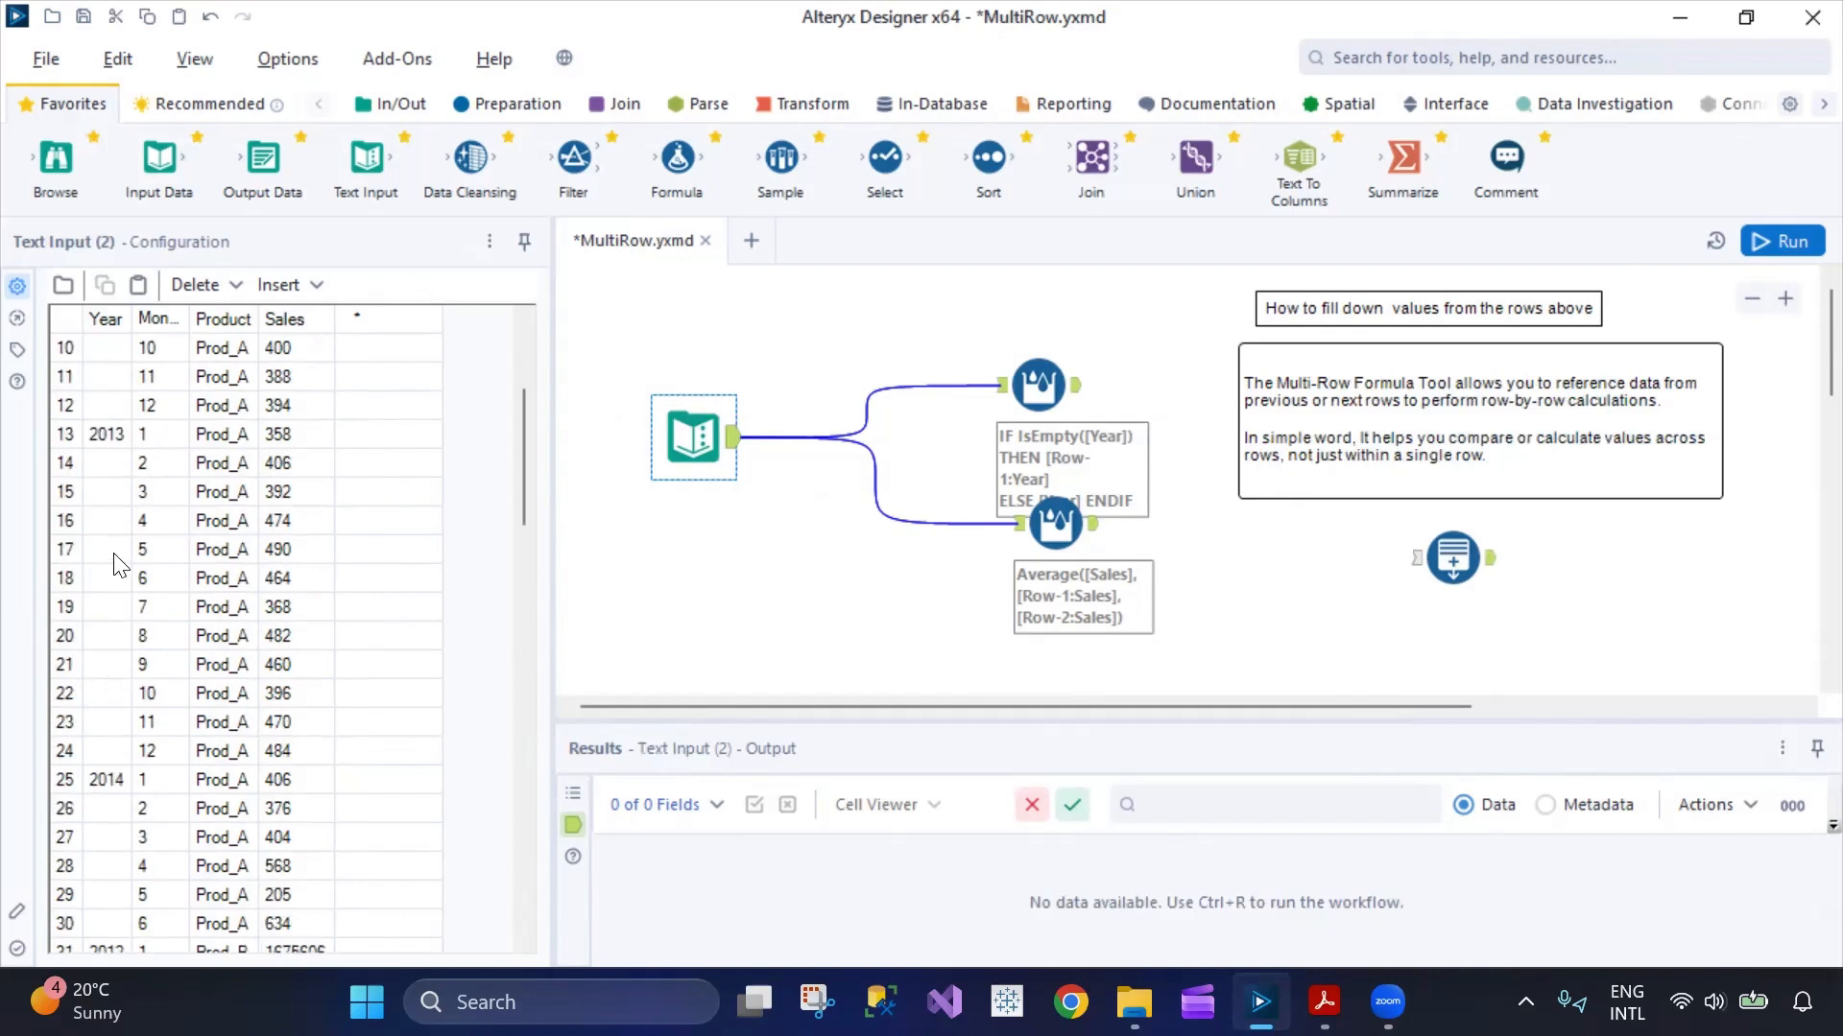
{"action": "scroll", "coordinate": [133, 556], "scroll_direction": "up", "scroll_amount": 3}
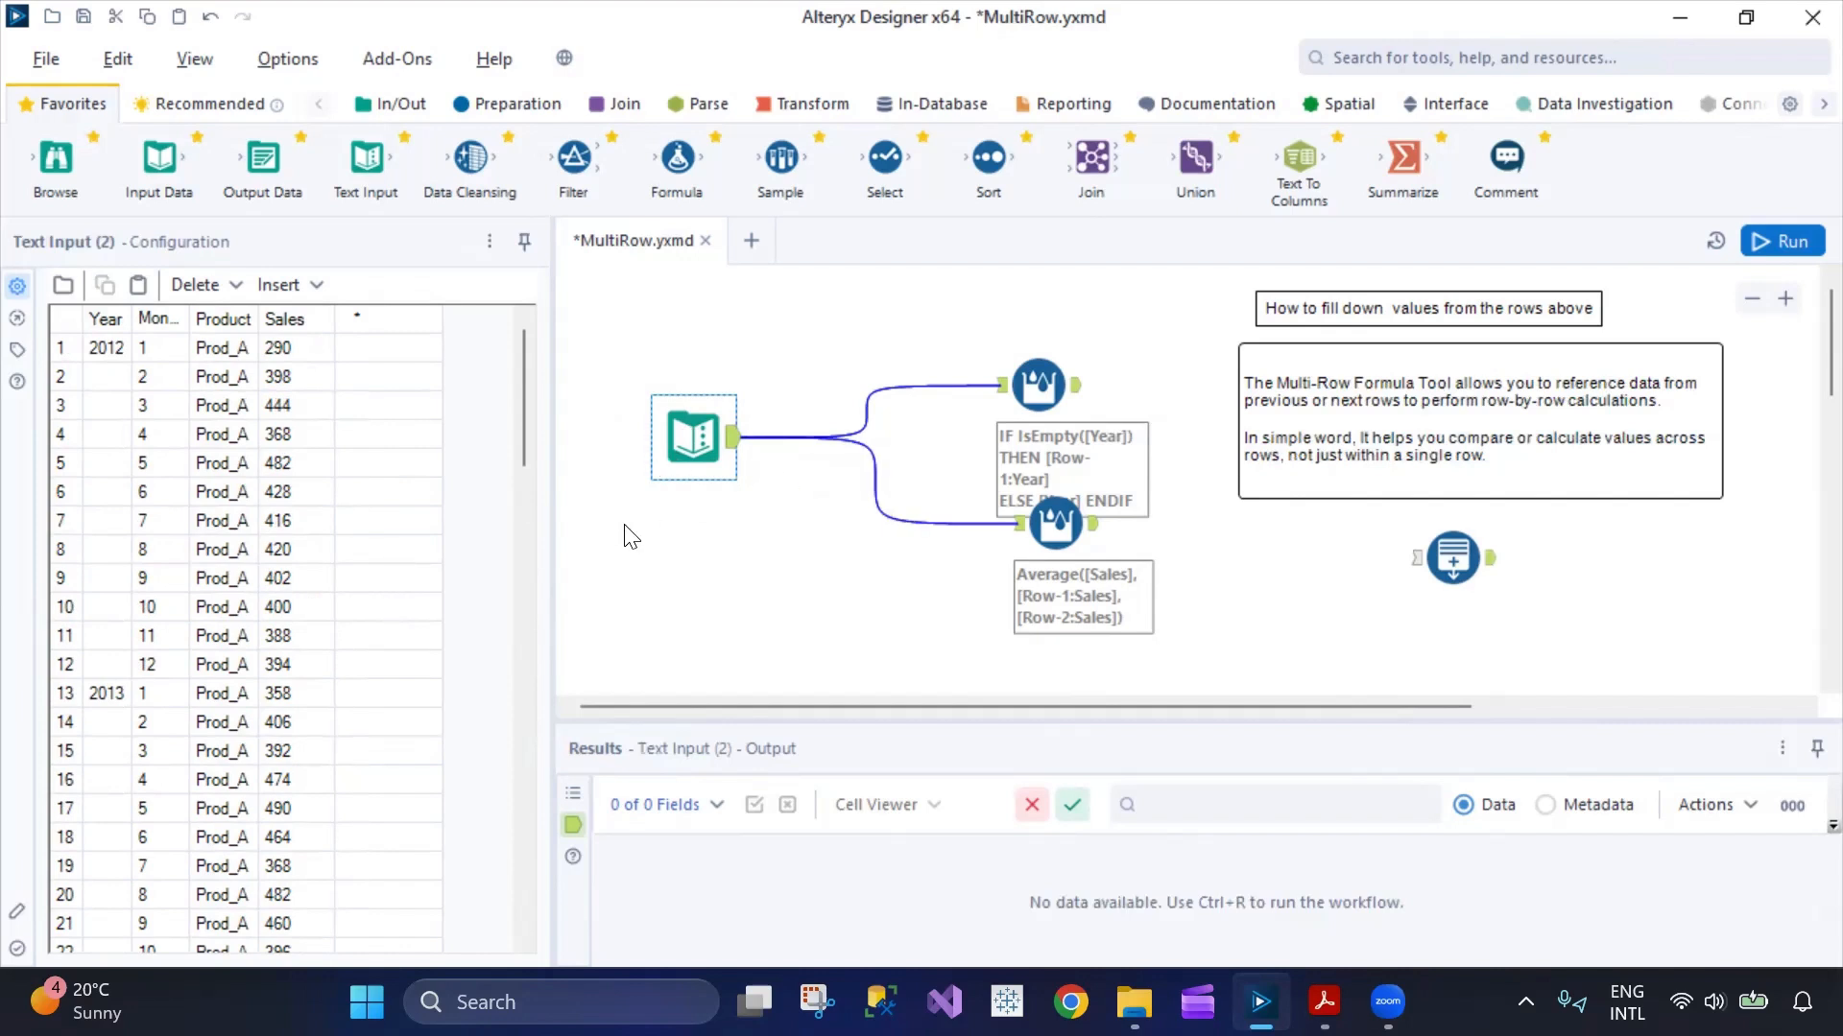
{"action": "left_click", "coordinate": [1046, 382]}
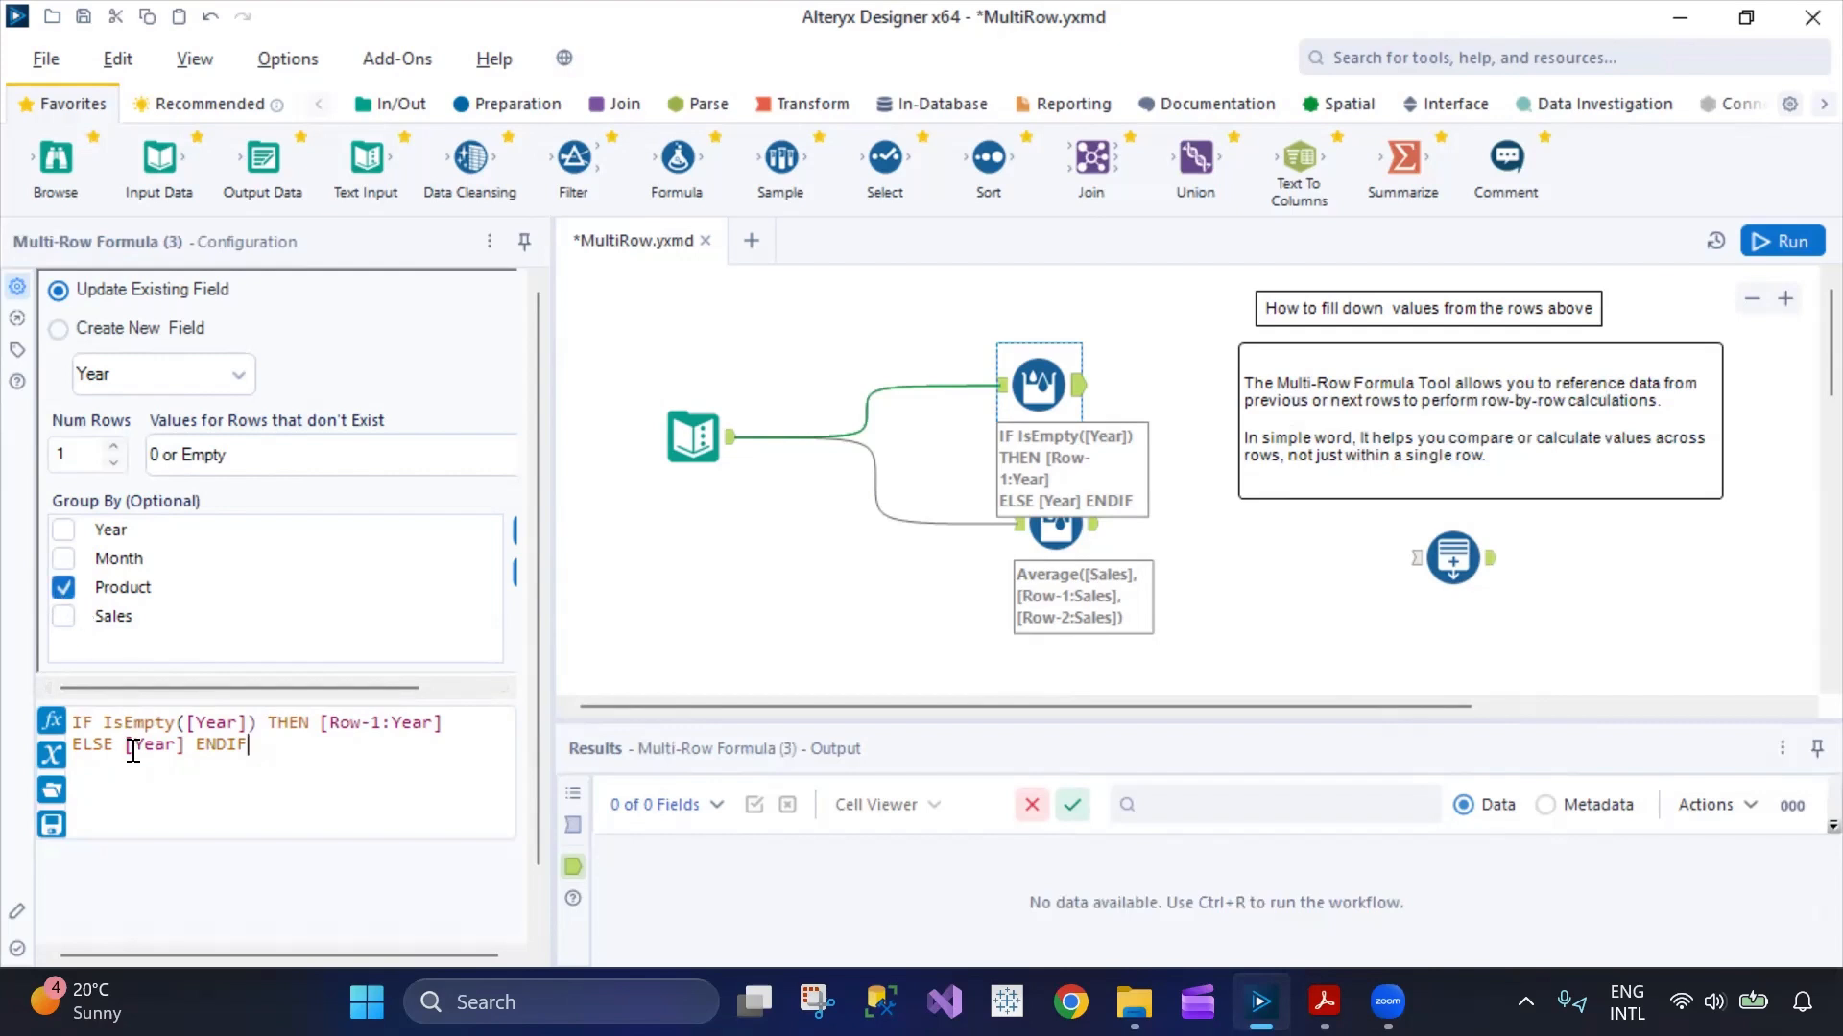
{"action": "left_click_drag", "start_coordinate": [243, 744], "coordinate": [74, 720]}
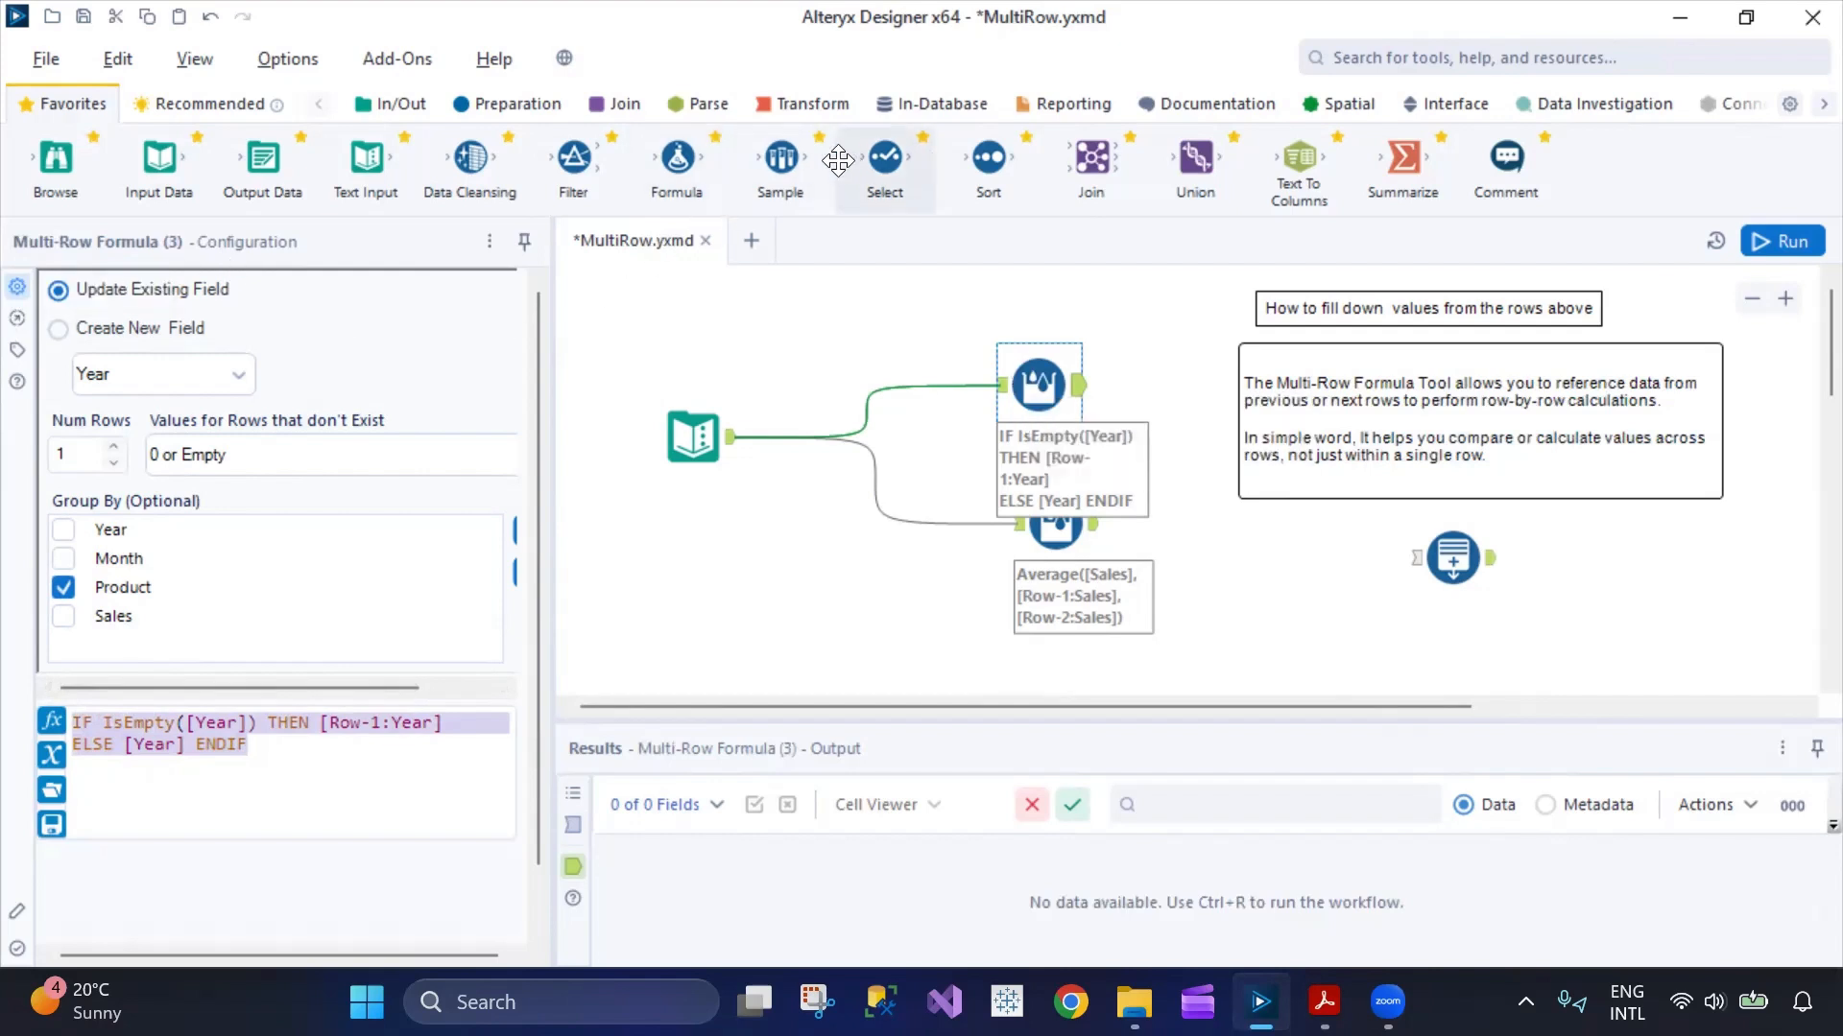
- Open the built-in example workflow for the Multi-Row Formula tool
{"action": "left_click", "coordinate": [491, 113]}
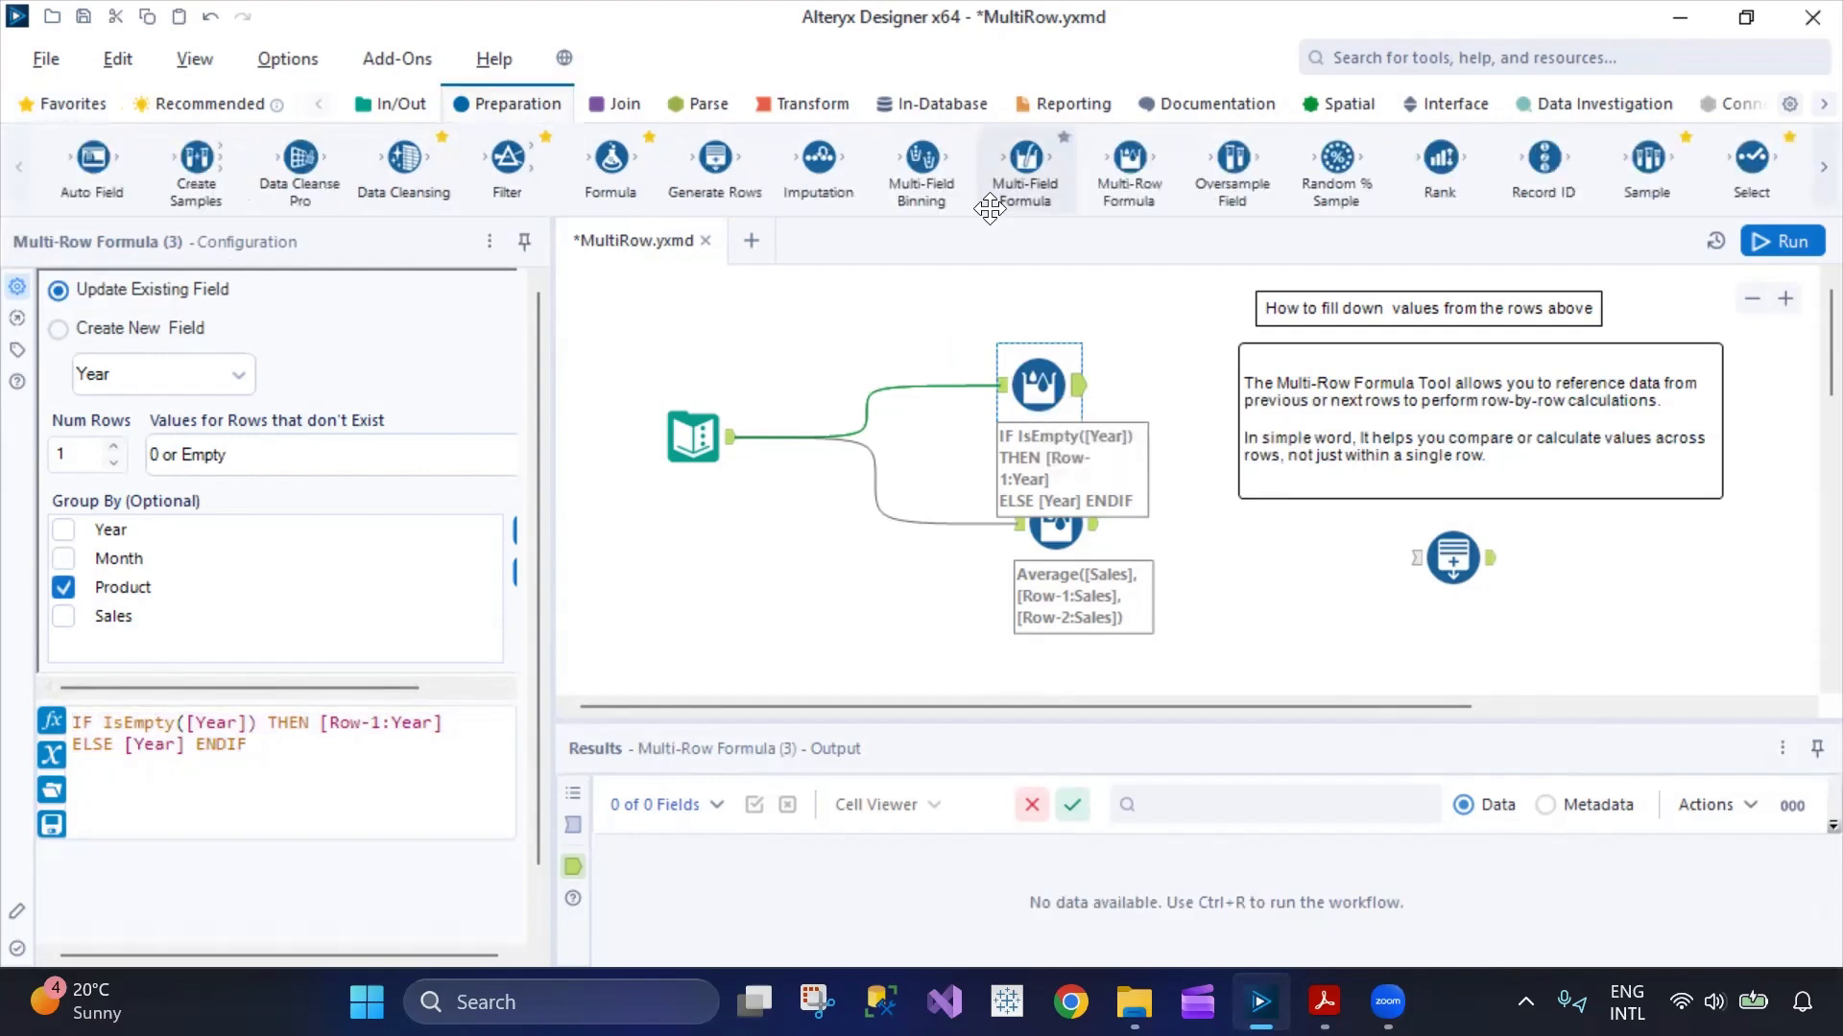
{"action": "right_click", "coordinate": [1120, 182]}
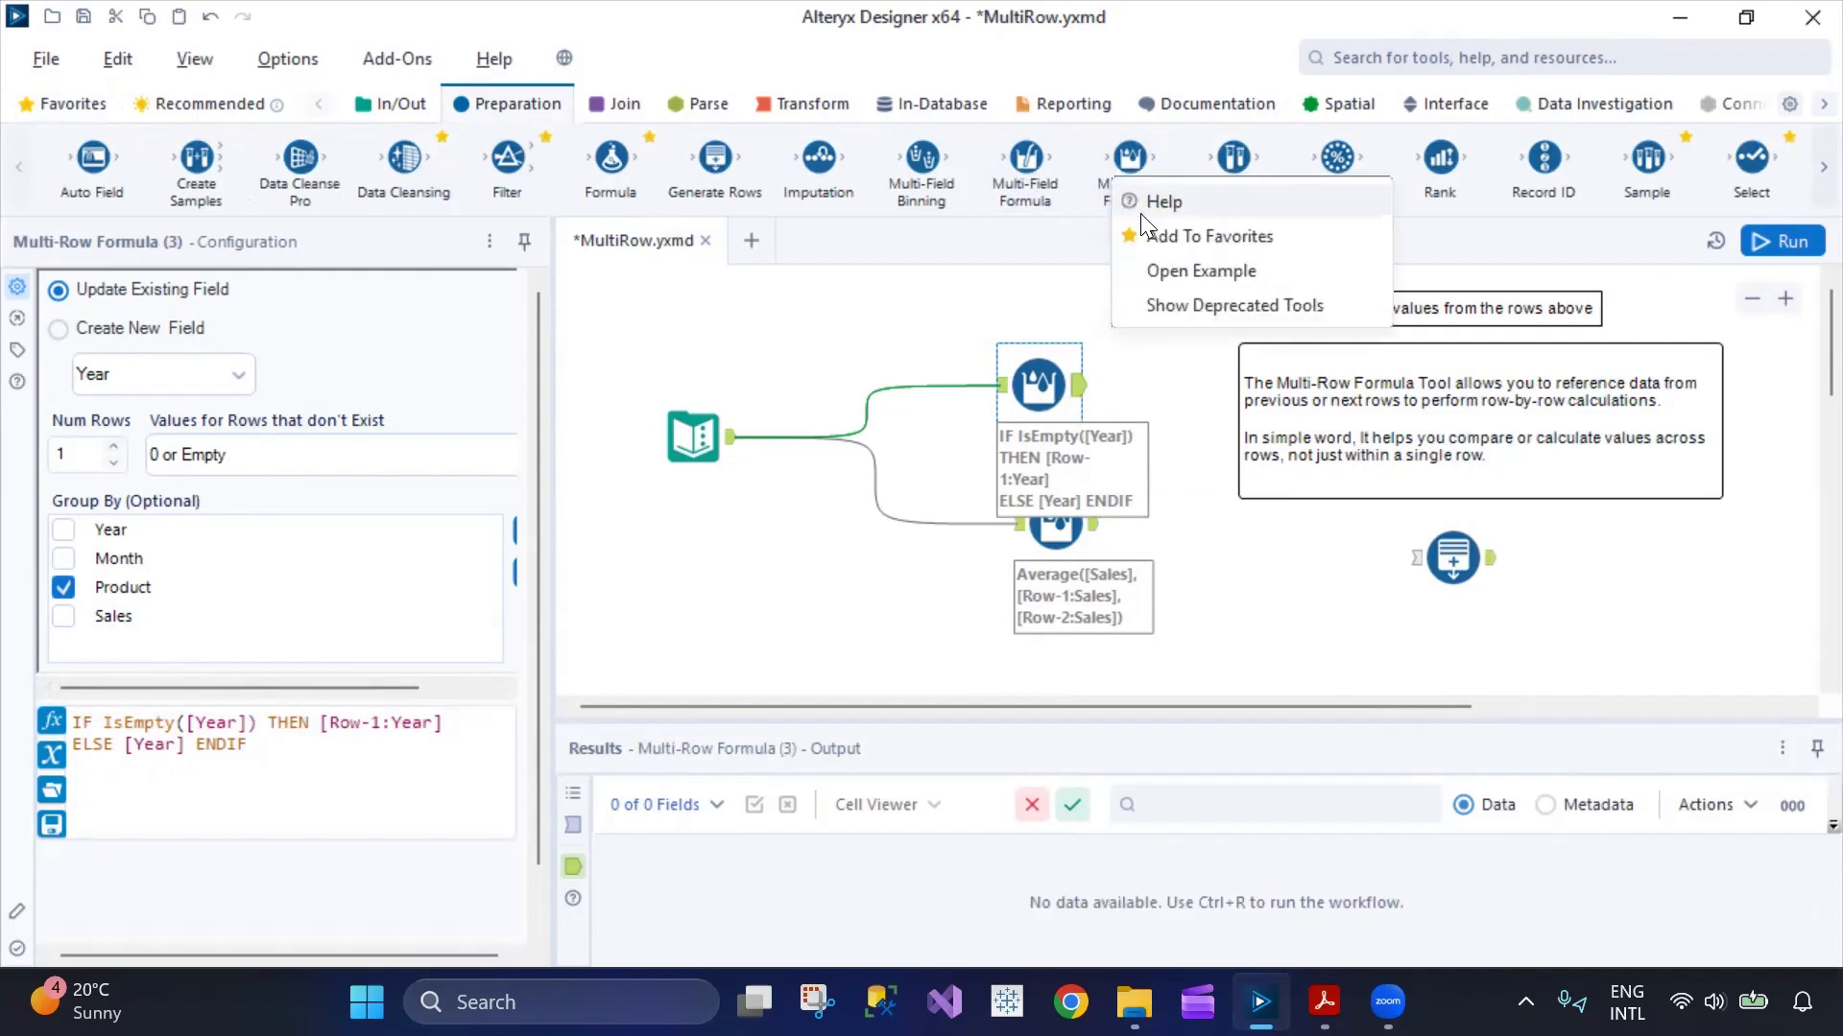
{"action": "left_click", "coordinate": [1163, 264]}
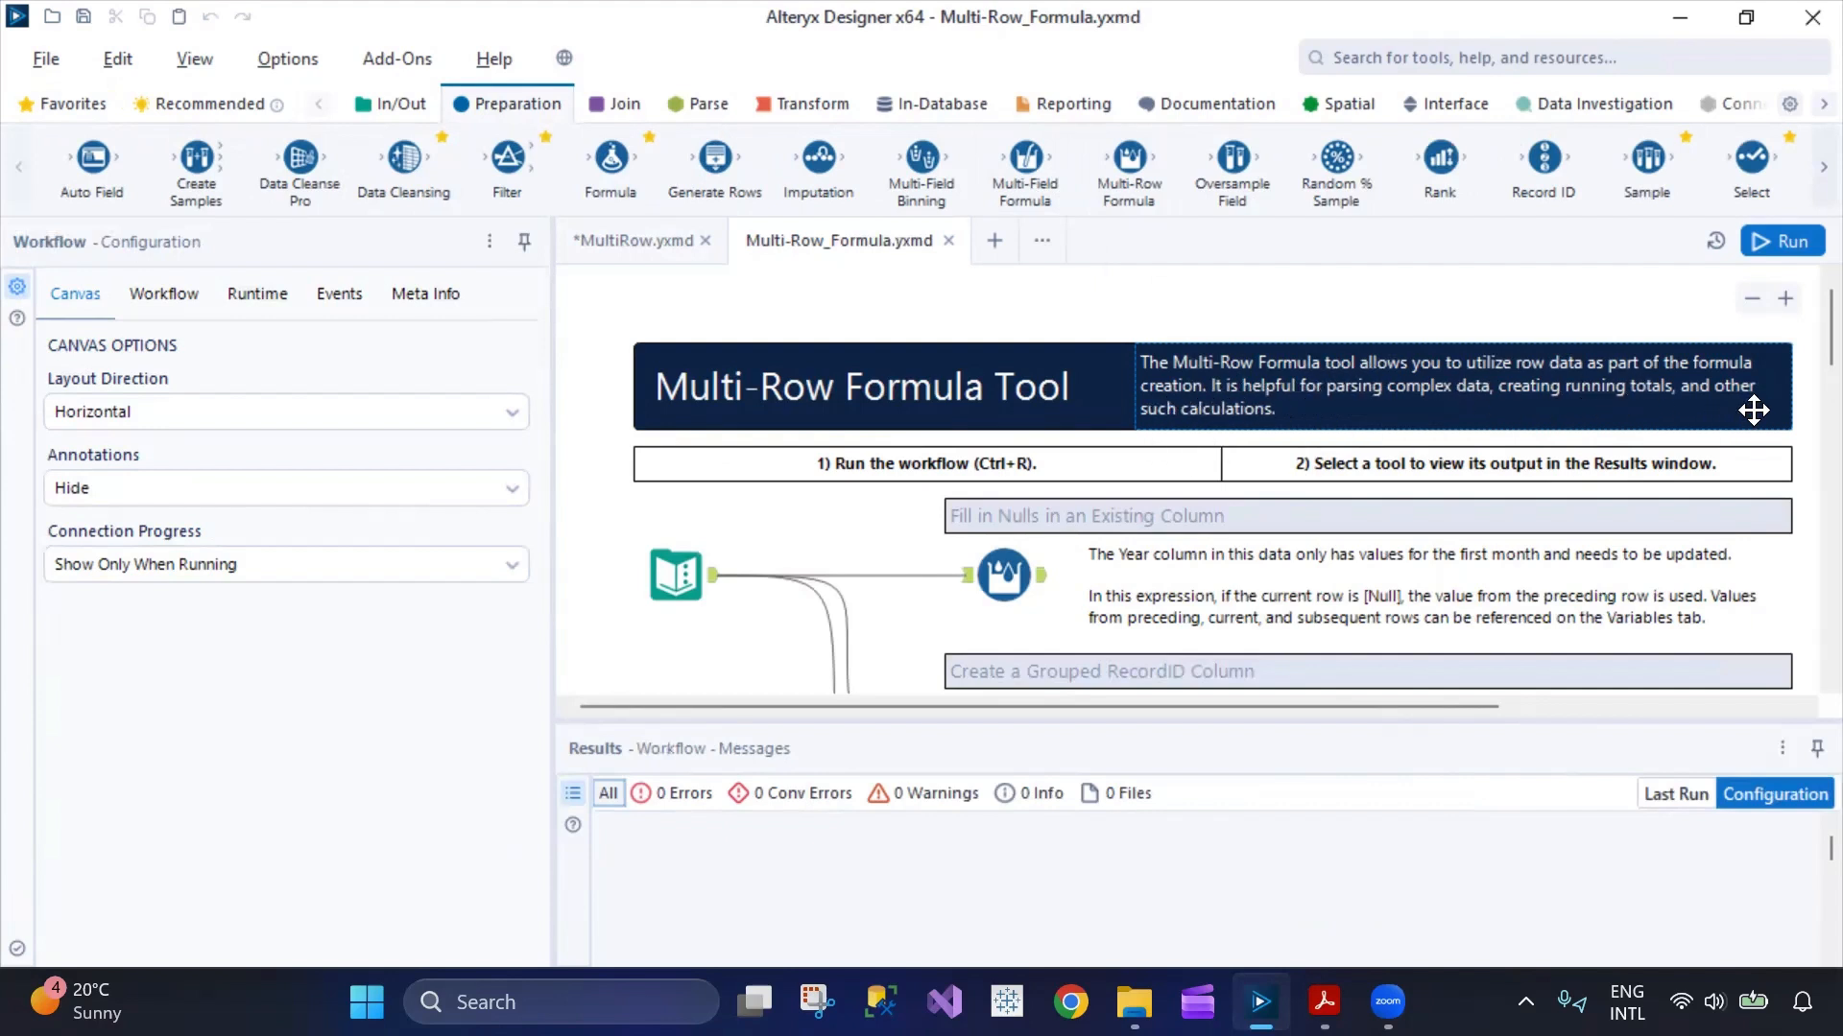
- Read the example's use-case descriptions and inspect the expression of the tool under Flag Rows that Meet Contextual Criteria
{"action": "scroll", "coordinate": [1266, 455], "scroll_direction": "down", "scroll_amount": 3}
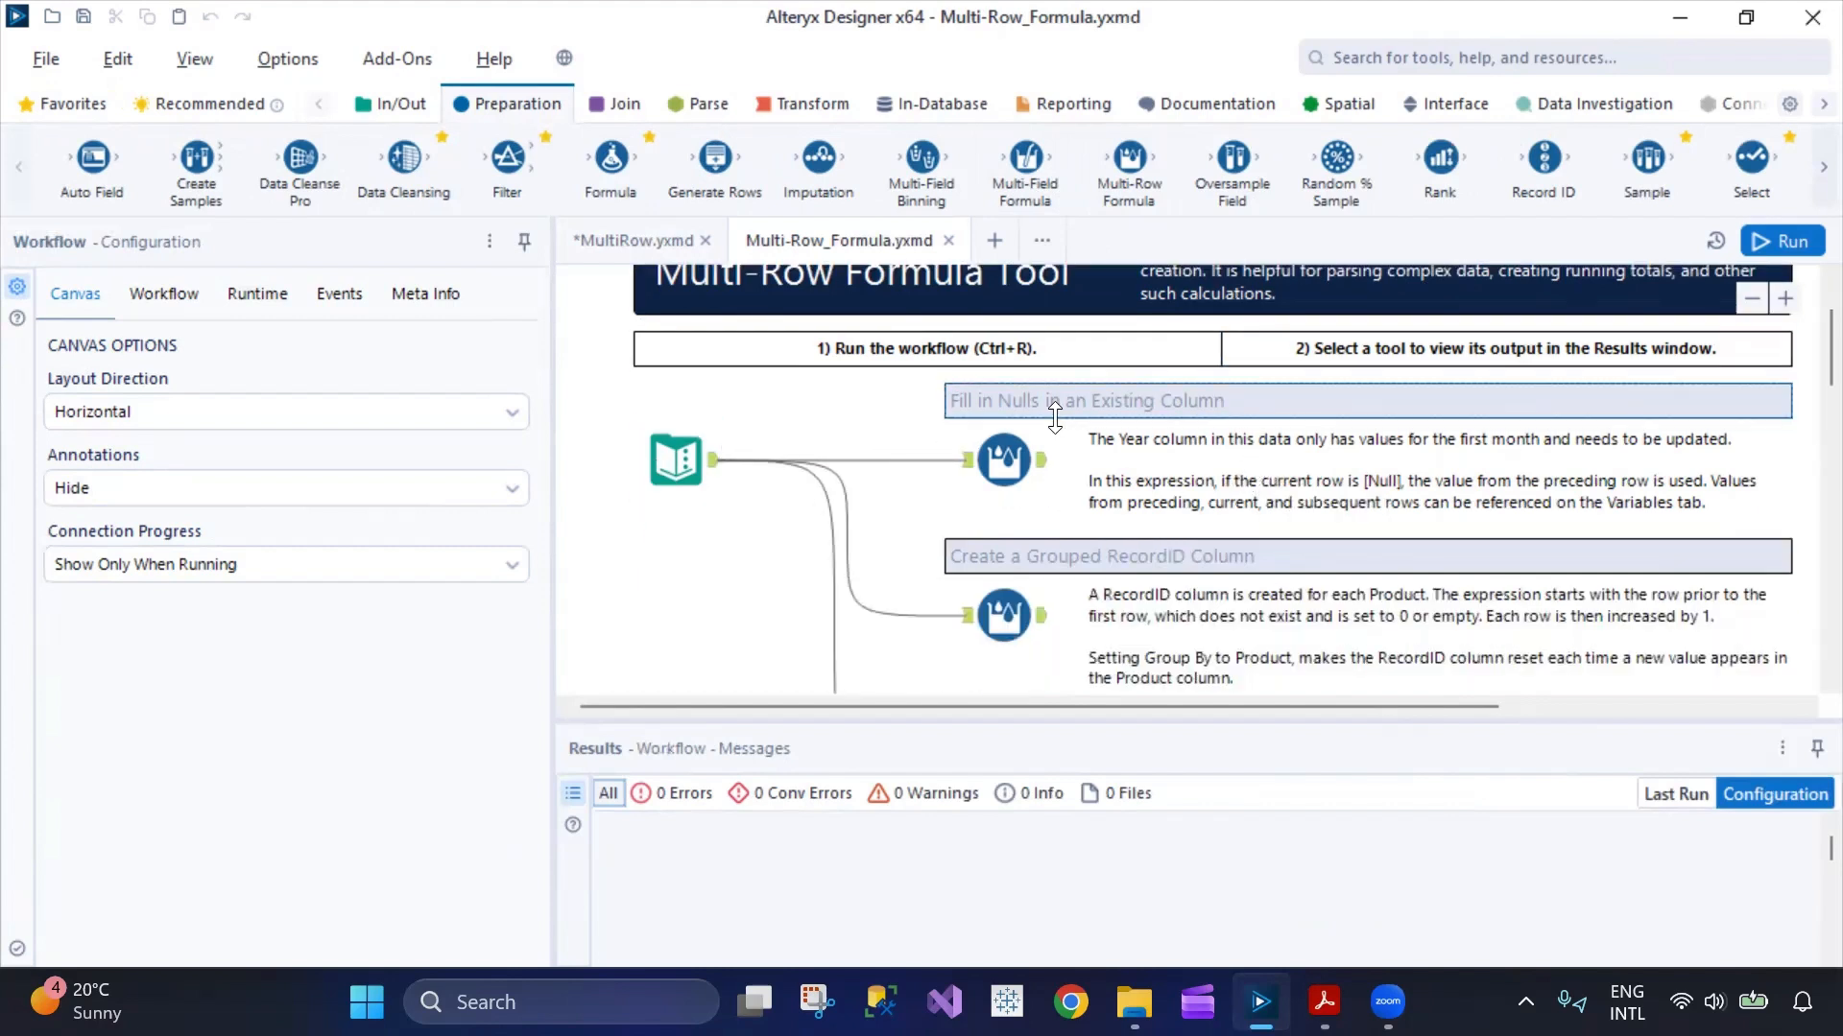
{"action": "left_click", "coordinate": [634, 240]}
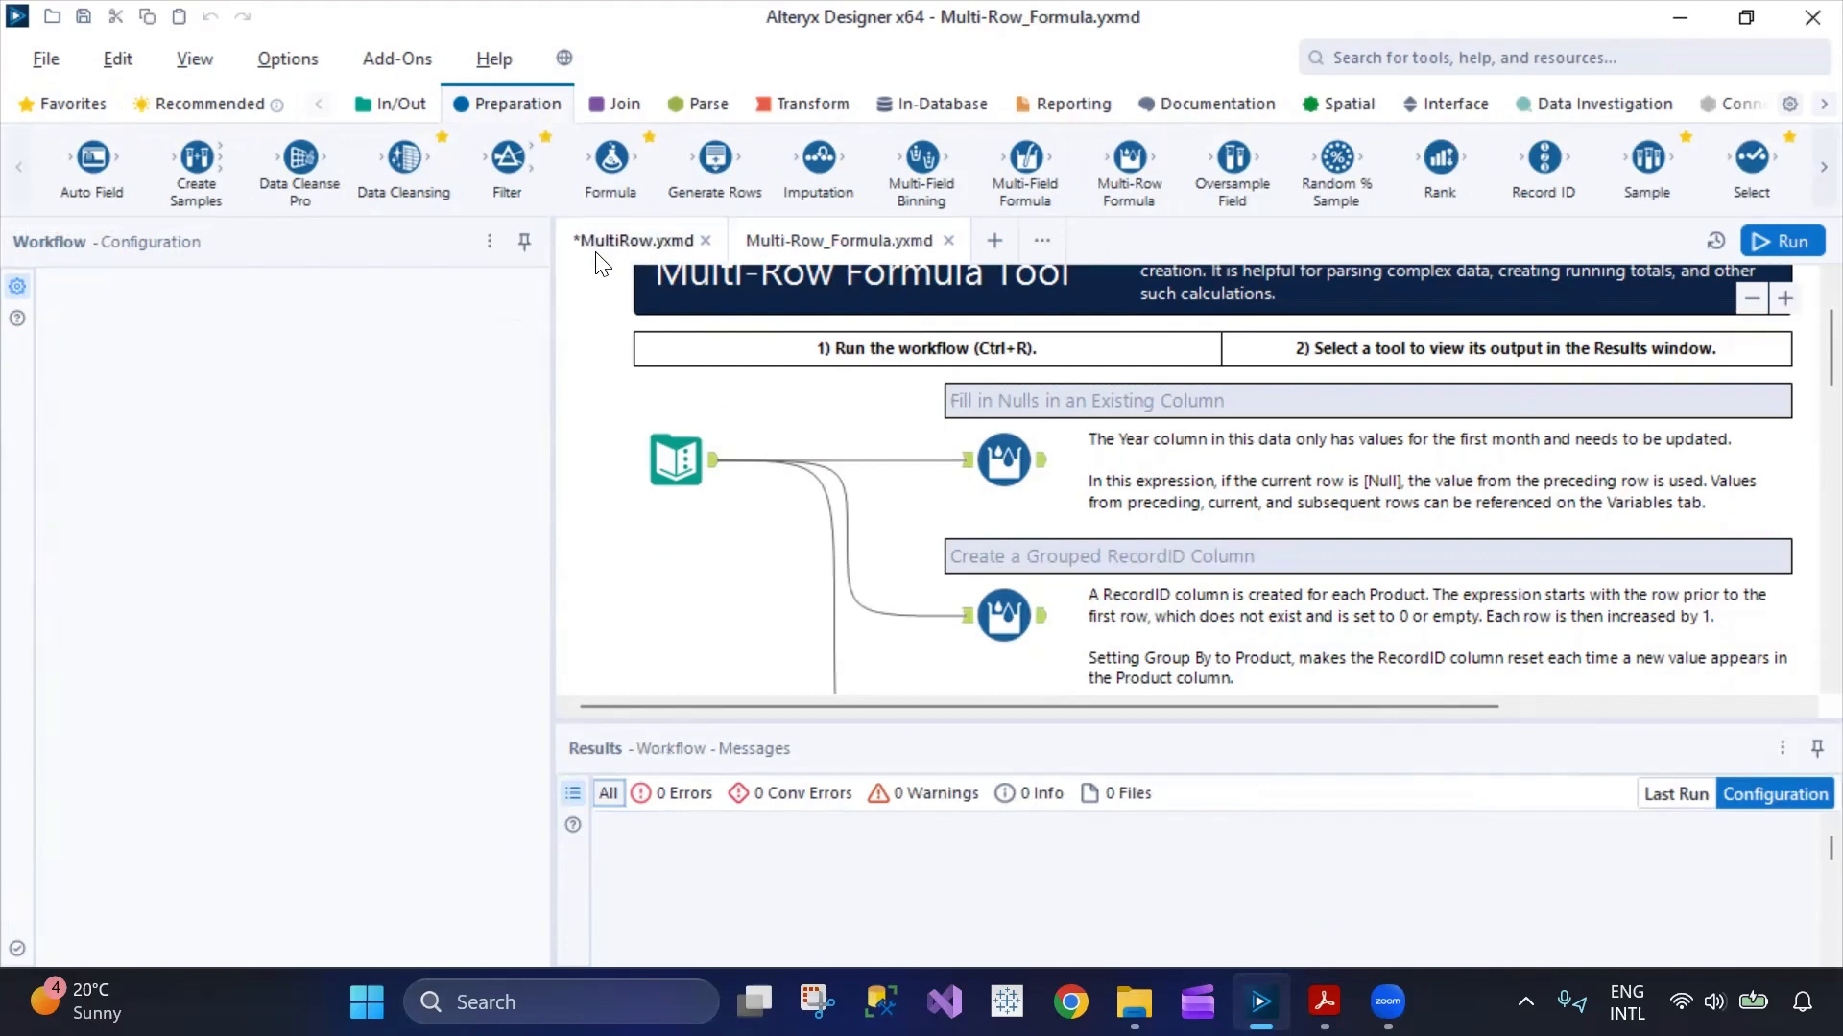
{"action": "left_click", "coordinate": [881, 248]}
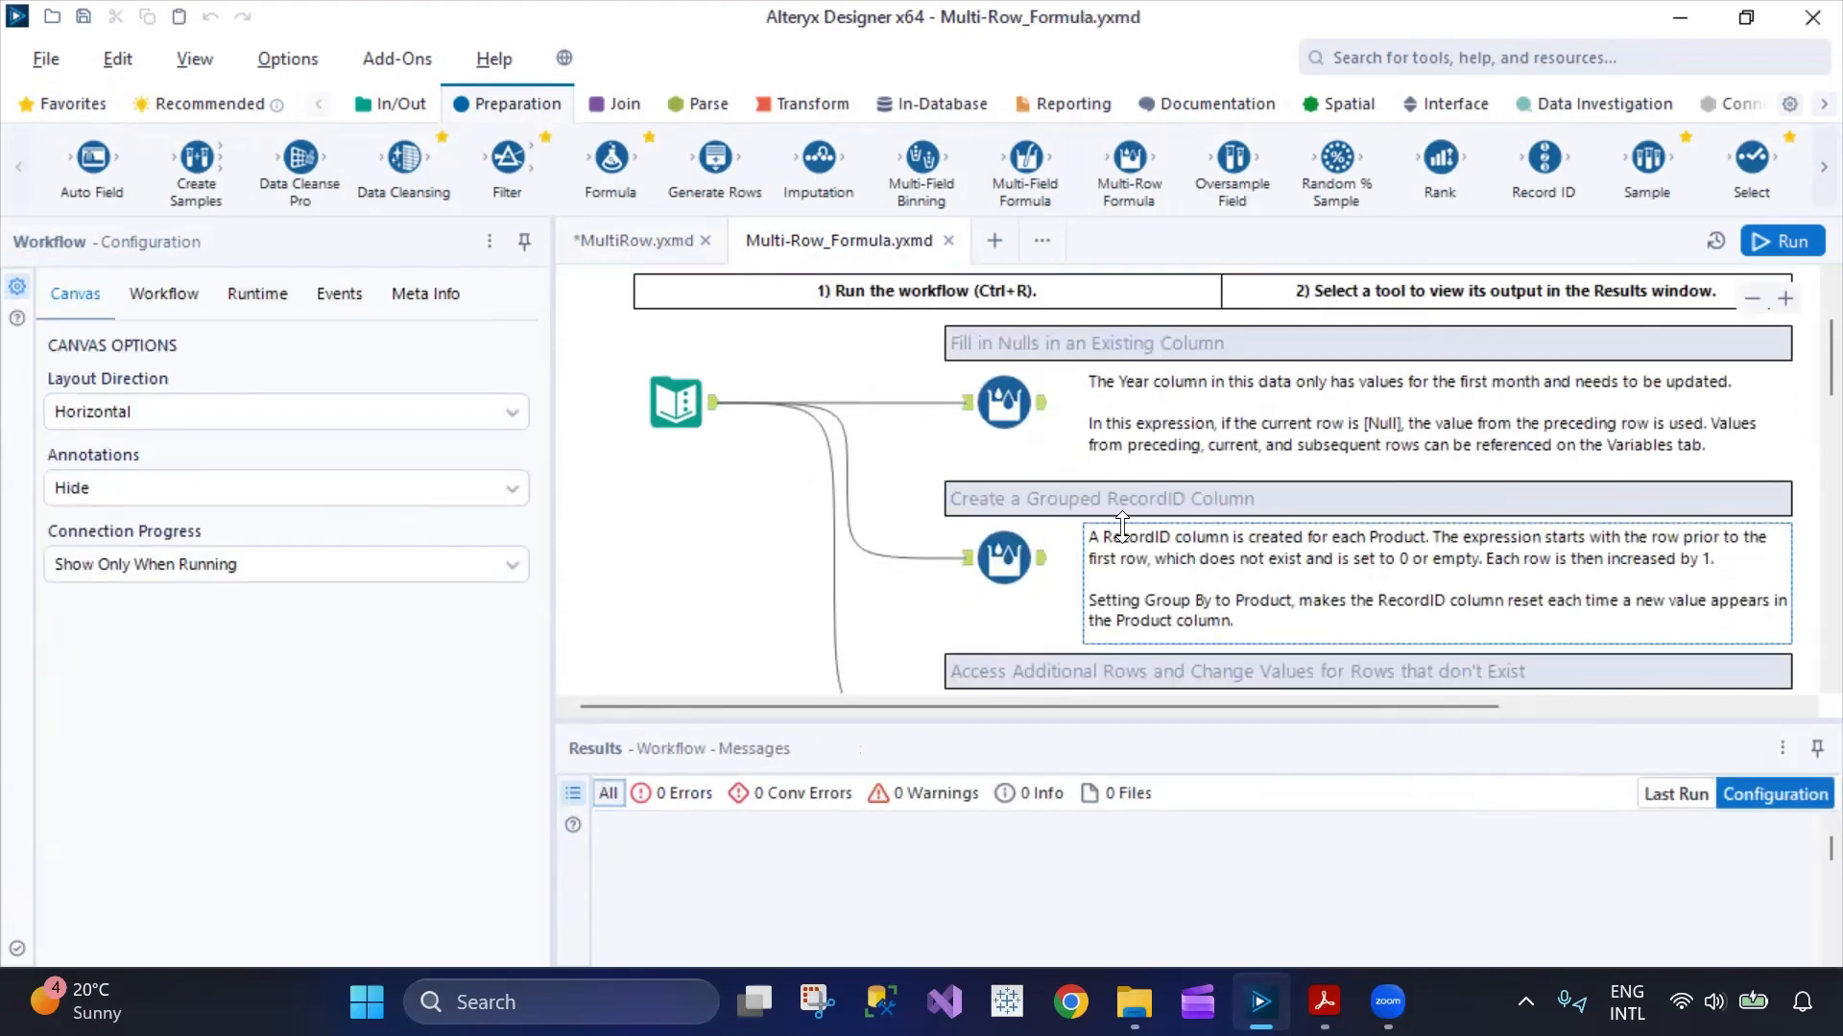
{"action": "scroll", "coordinate": [1156, 540], "scroll_direction": "down", "scroll_amount": 3}
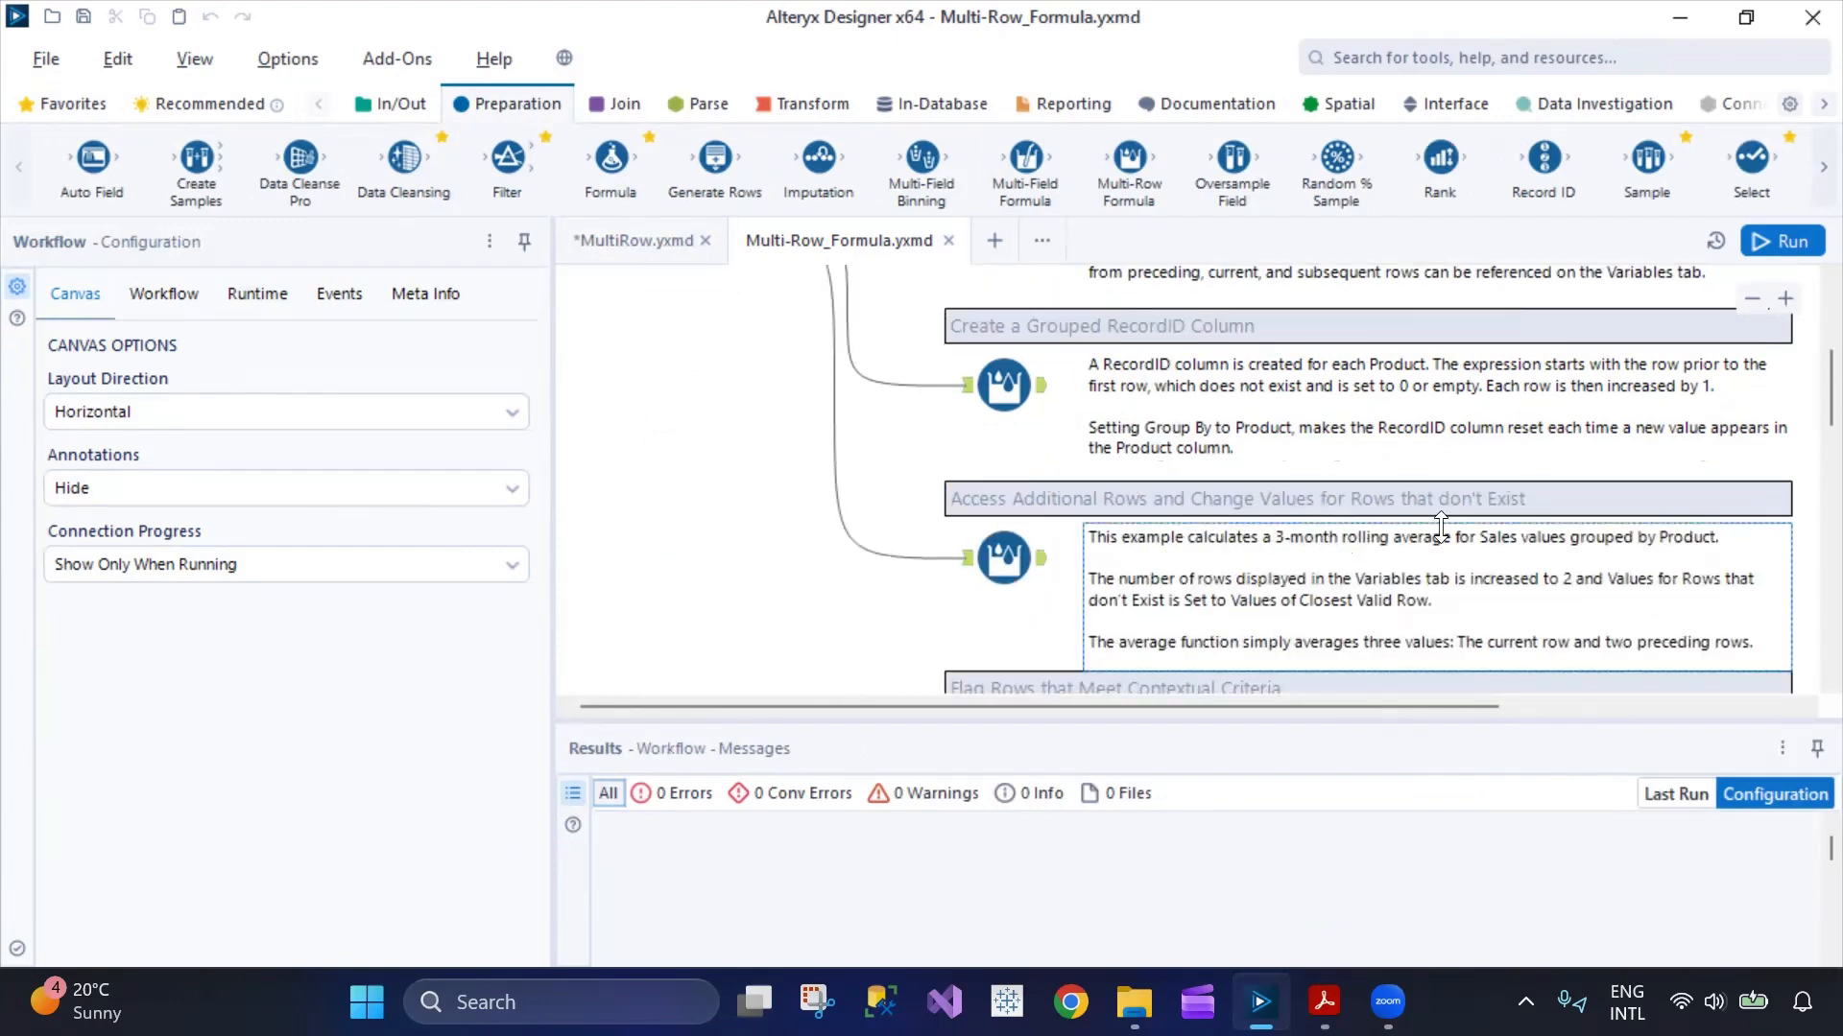
{"action": "scroll", "coordinate": [1258, 556], "scroll_direction": "down", "scroll_amount": 3}
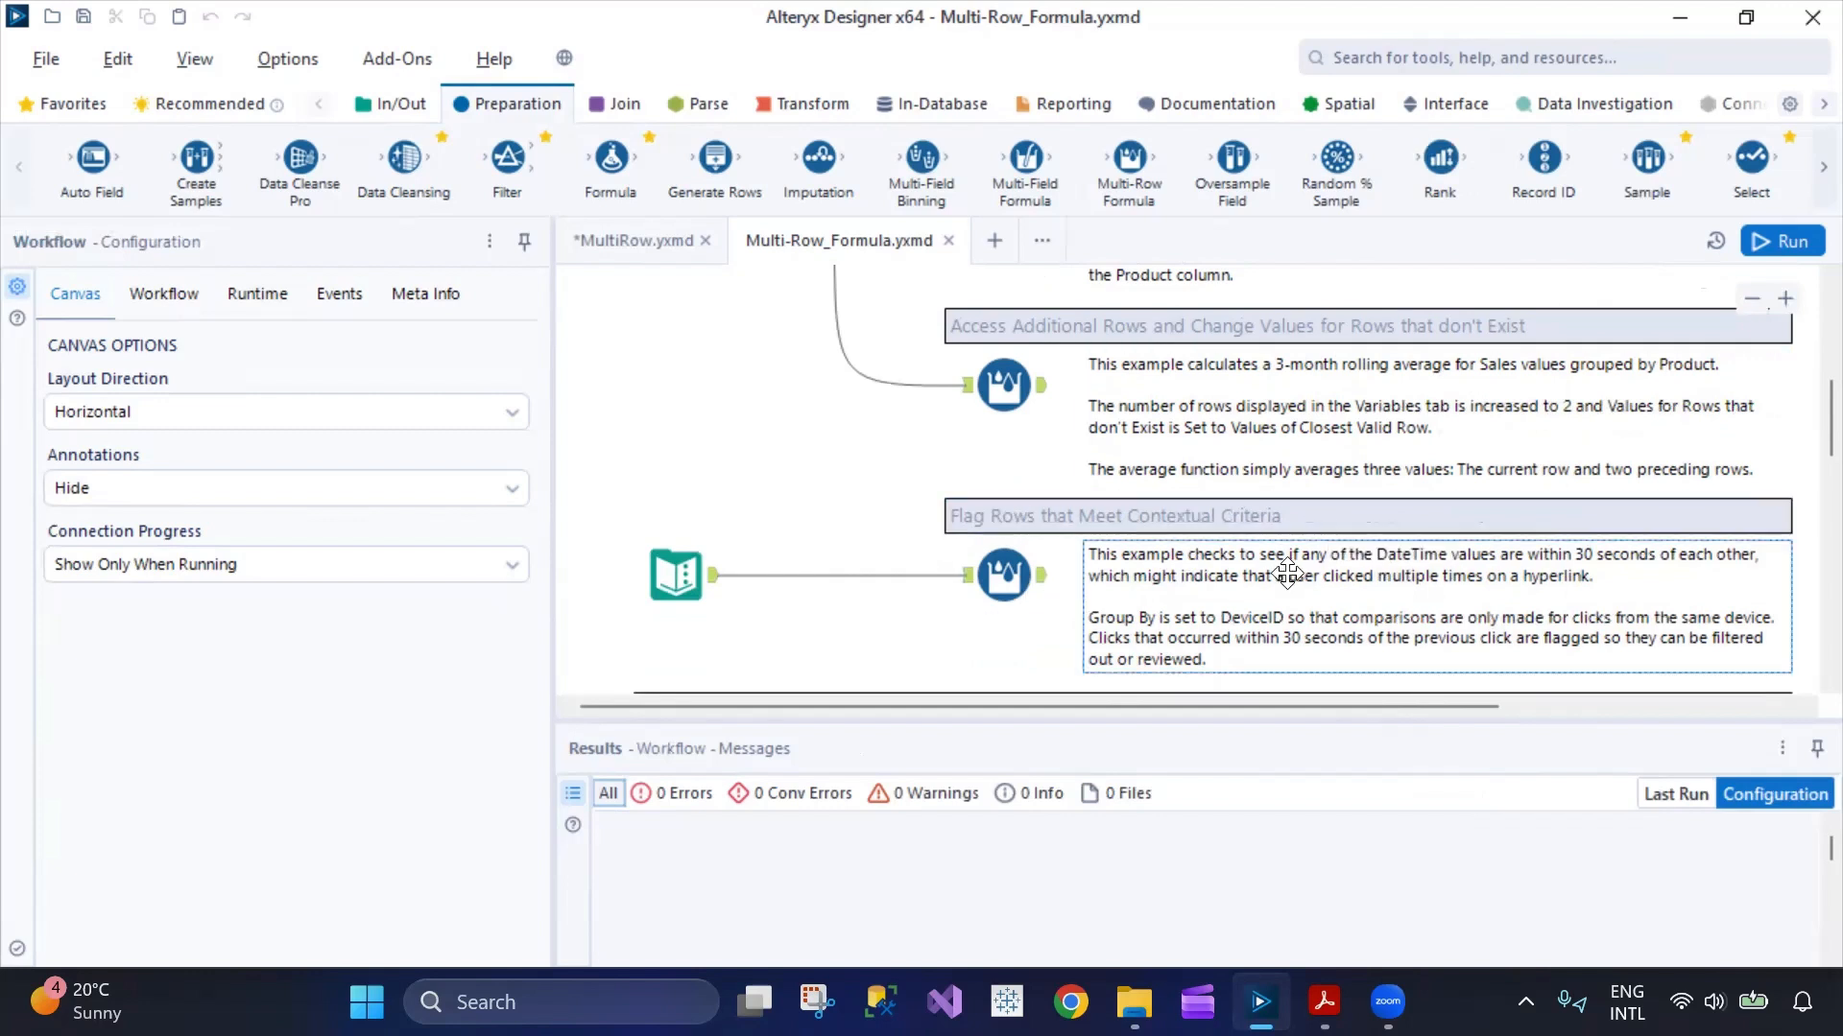
{"action": "scroll", "coordinate": [1310, 554], "scroll_direction": "down", "scroll_amount": 2}
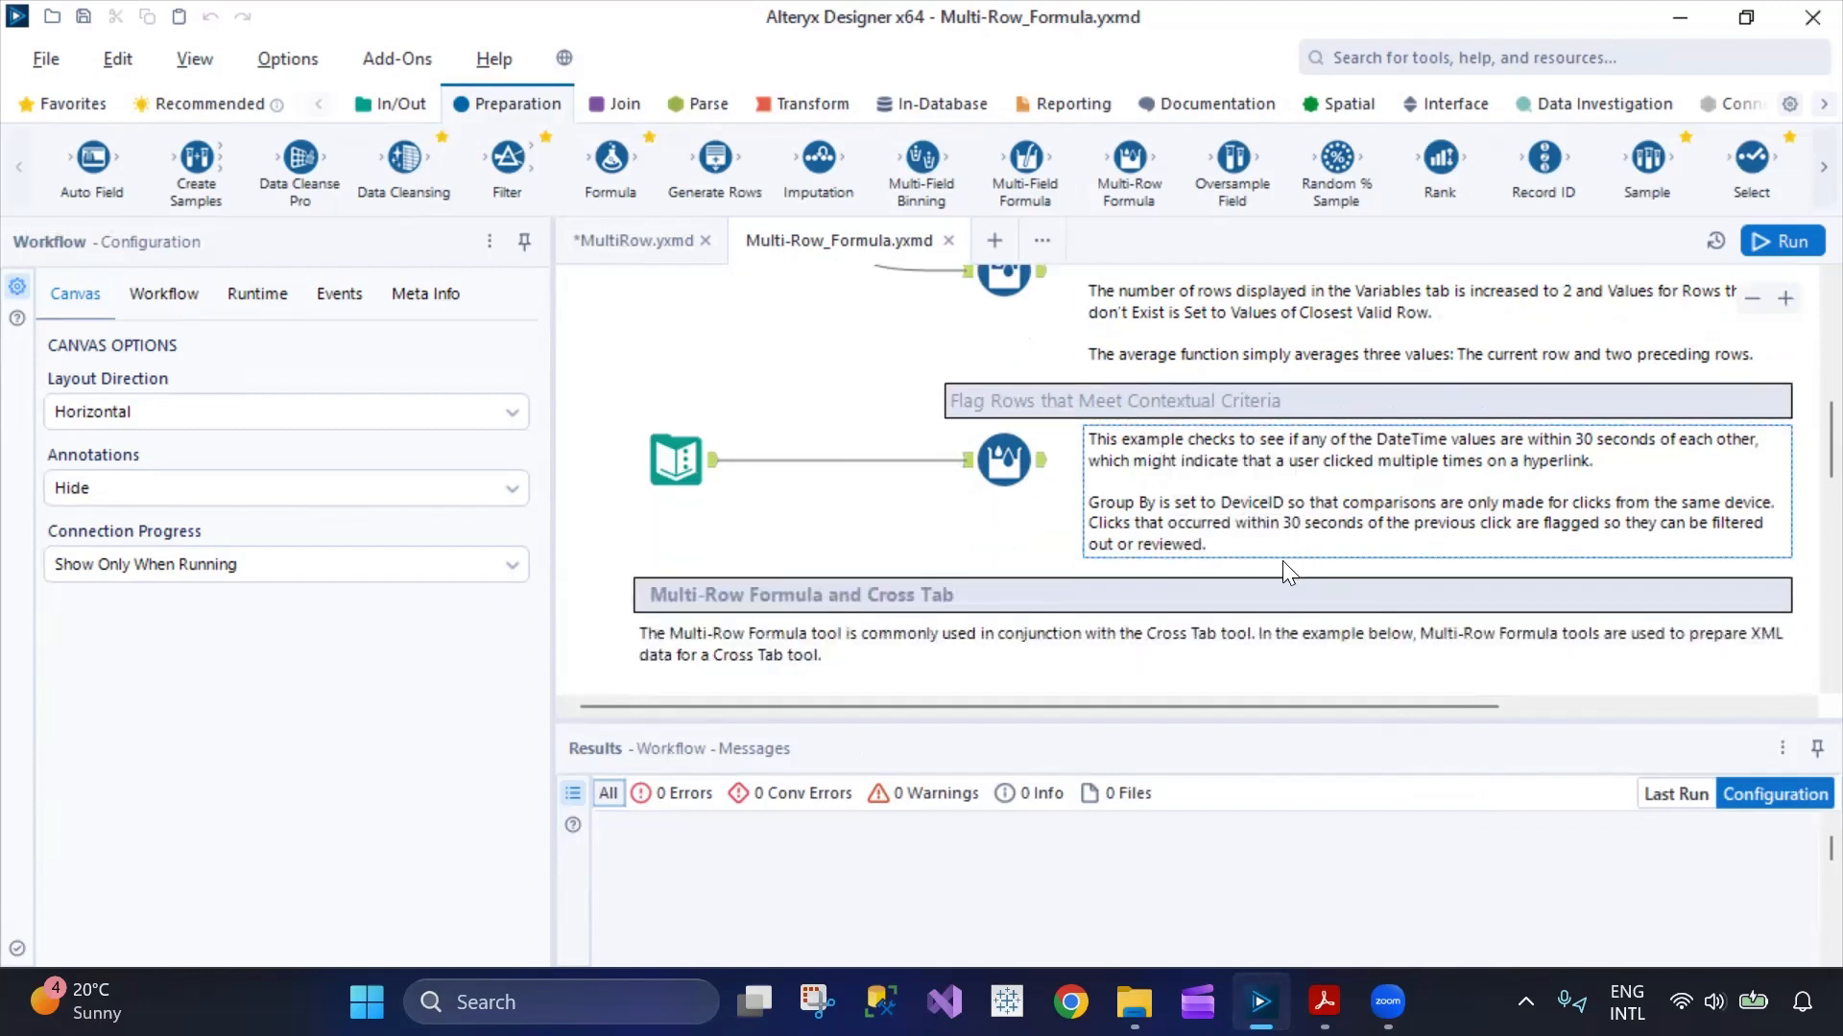
{"action": "left_click", "coordinate": [1003, 461]}
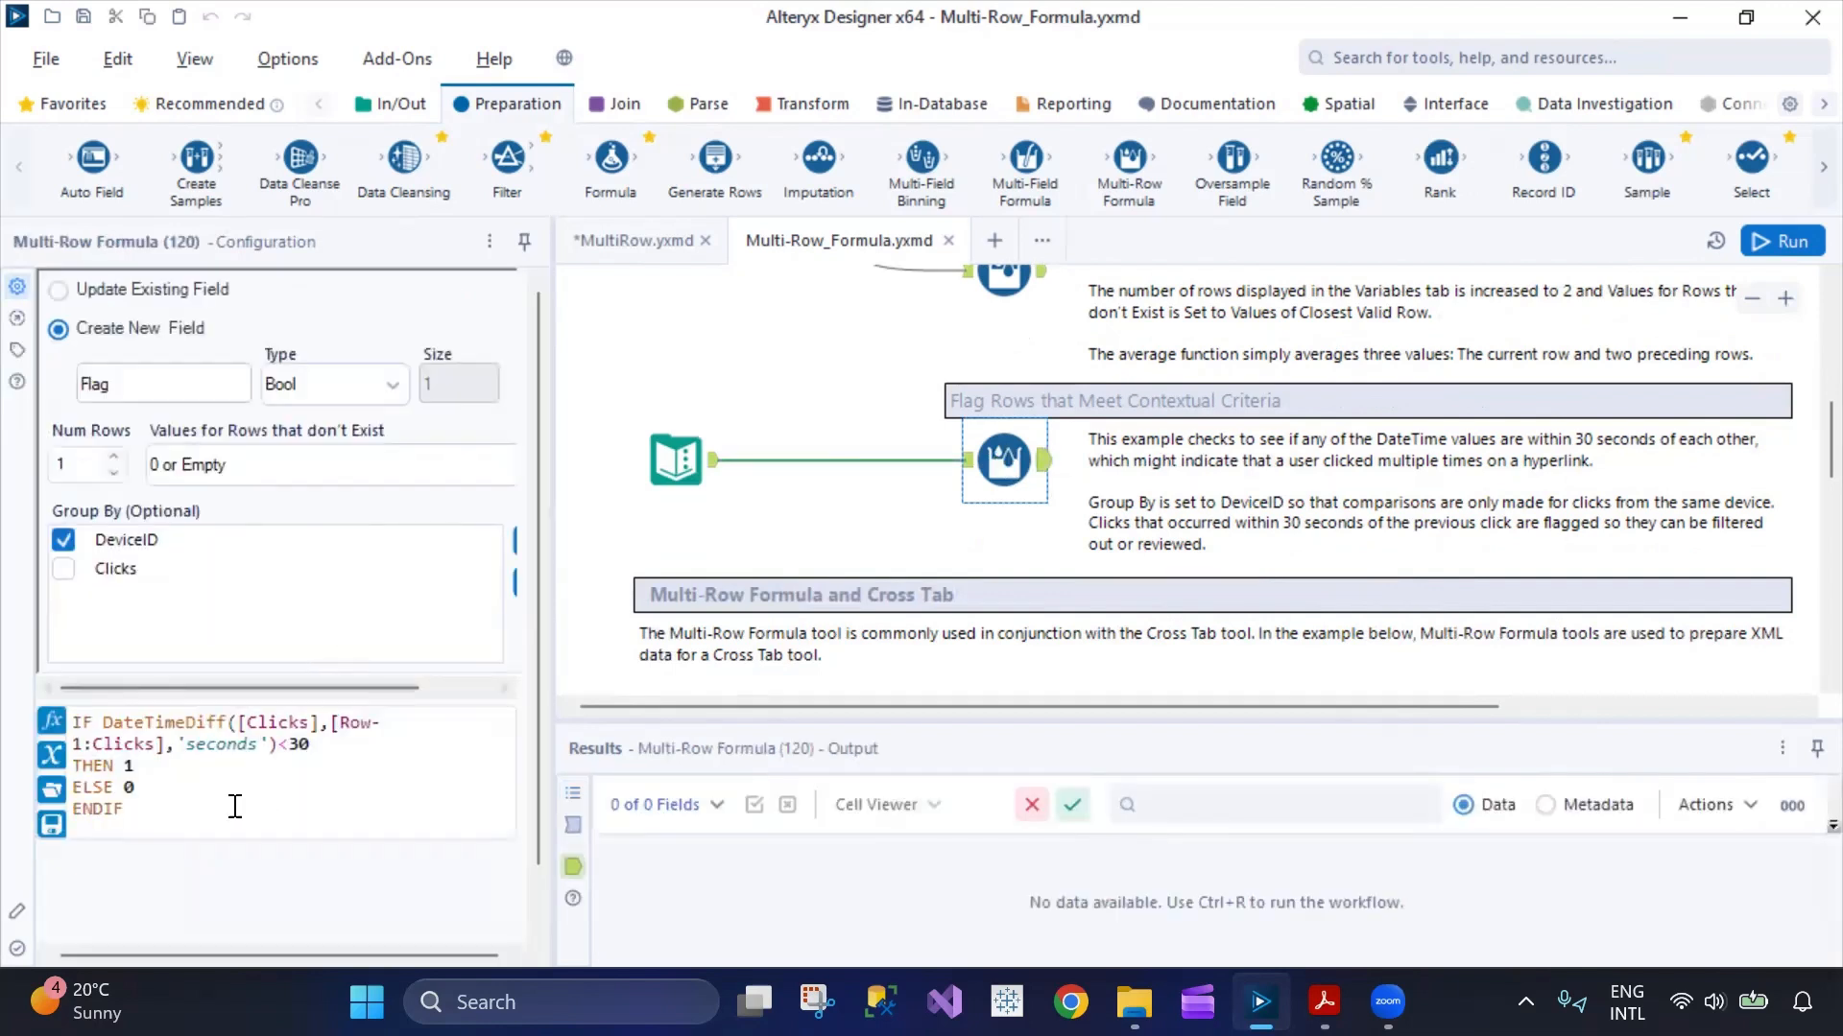
{"action": "left_click_drag", "start_coordinate": [202, 809], "coordinate": [72, 718]}
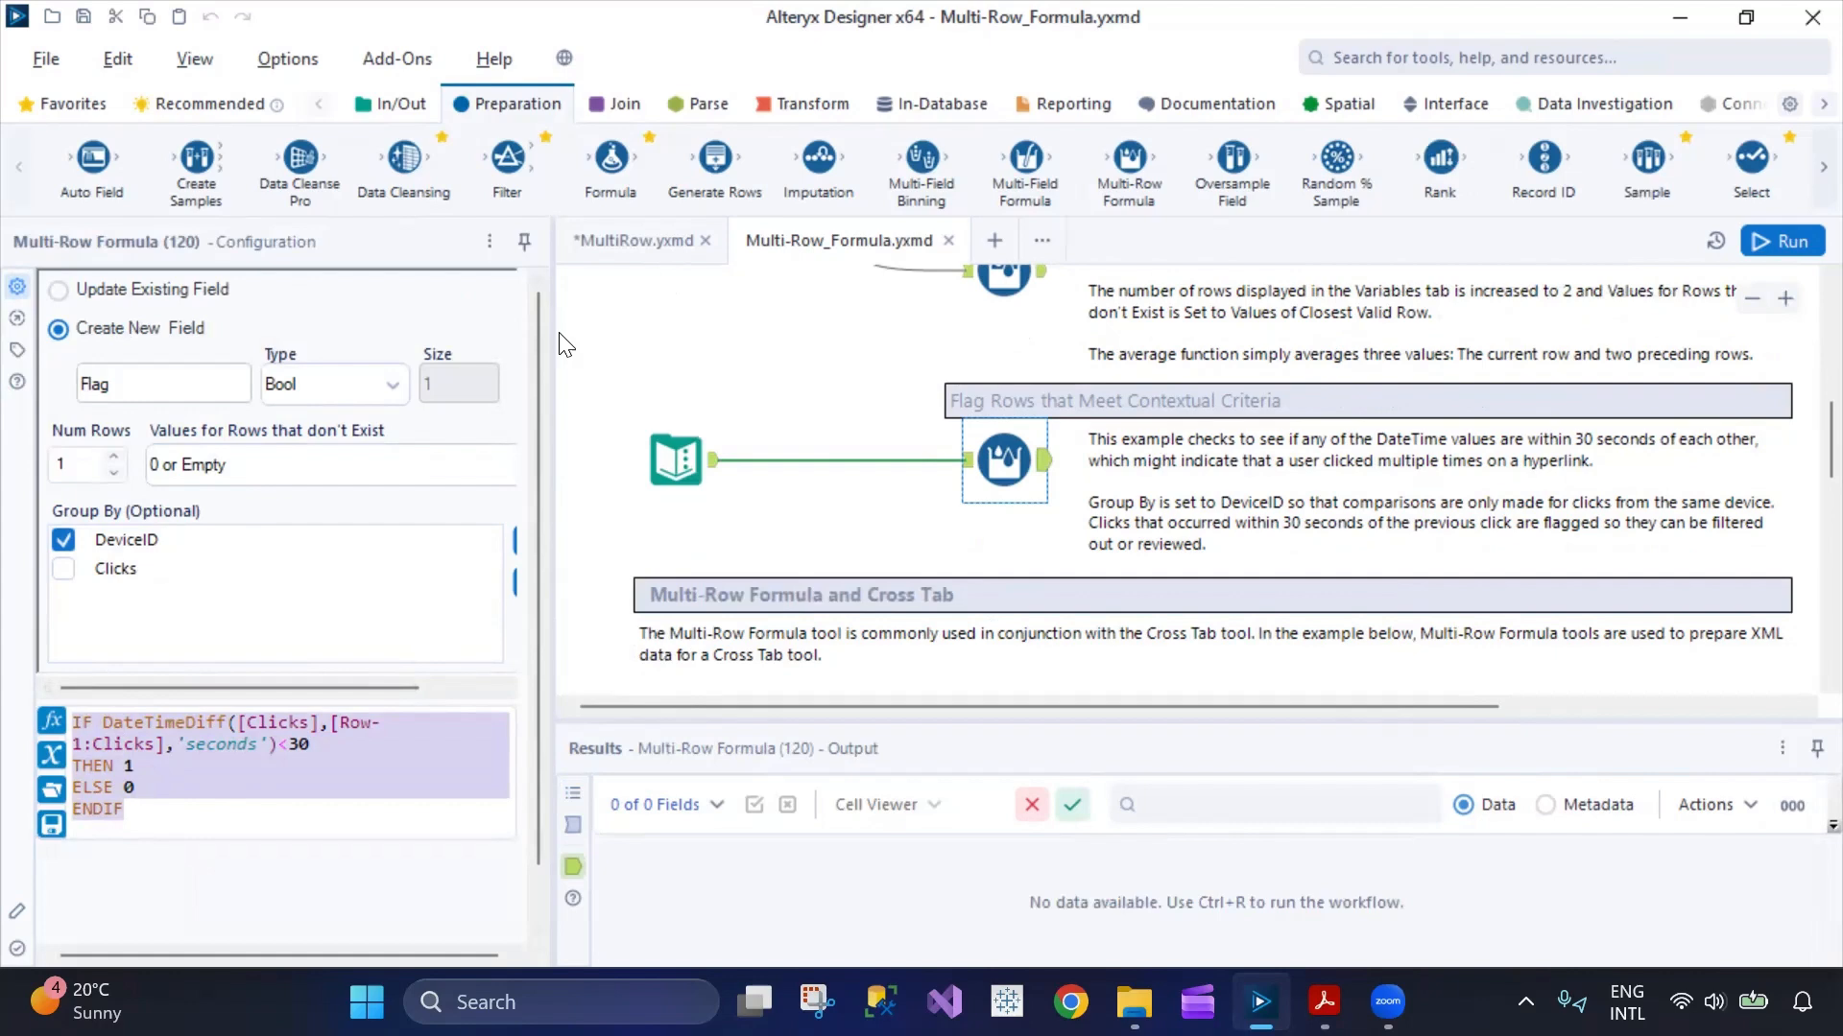
- Return to the MultiRow workflow, choose Year as the existing field to update in the upper Multi-Row Formula tool, and review its expression
{"action": "left_click", "coordinate": [633, 240]}
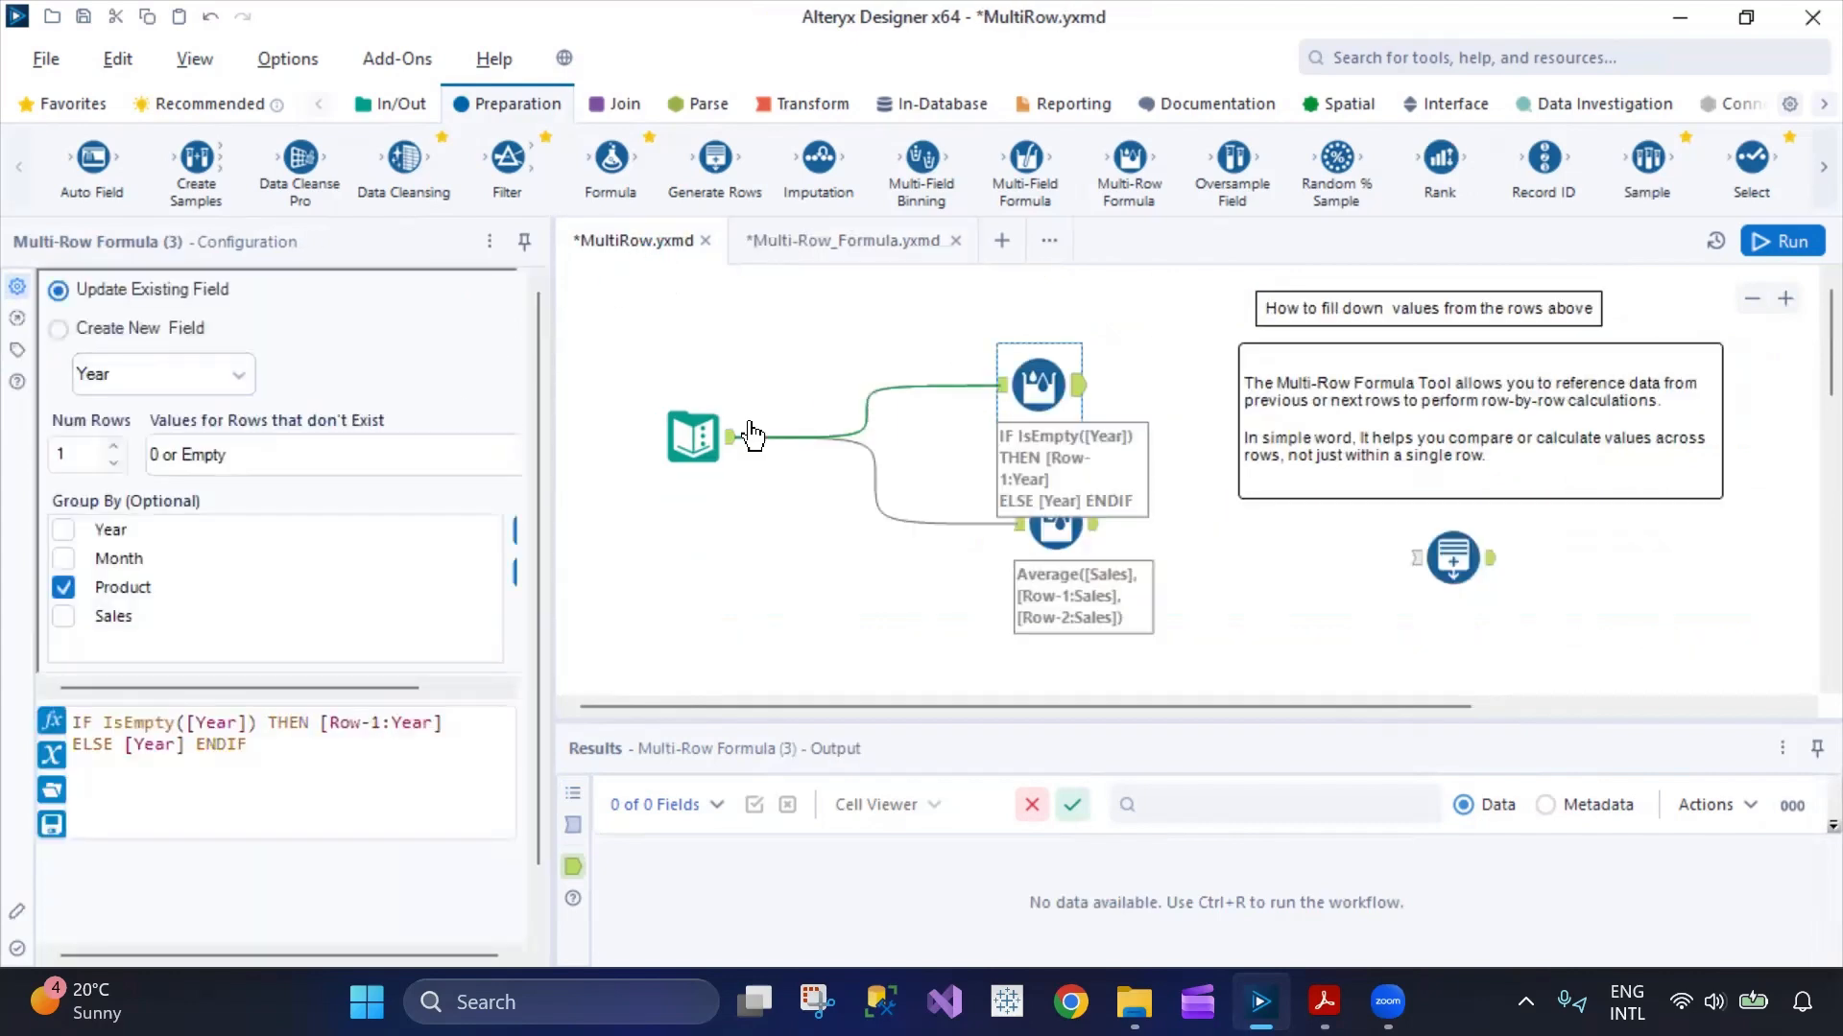
{"action": "left_click", "coordinate": [693, 436]}
{"action": "left_click", "coordinate": [1038, 384]}
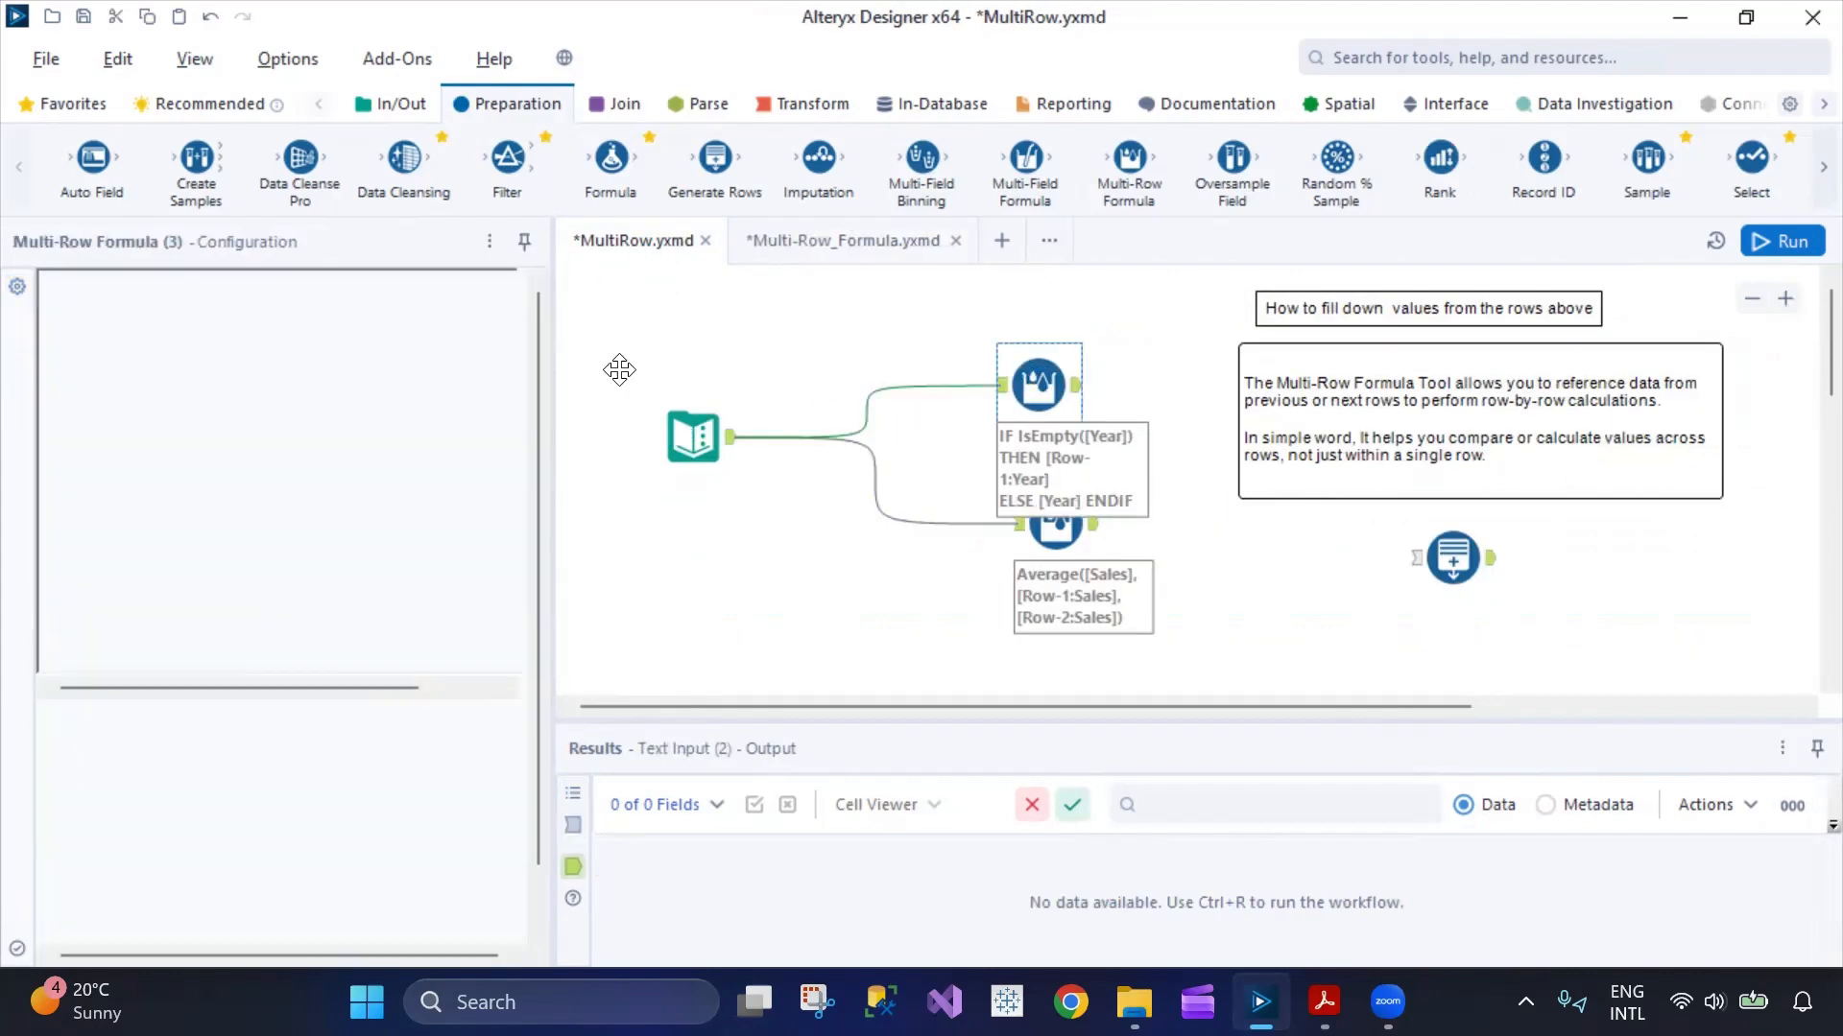
{"action": "left_click", "coordinate": [150, 380]}
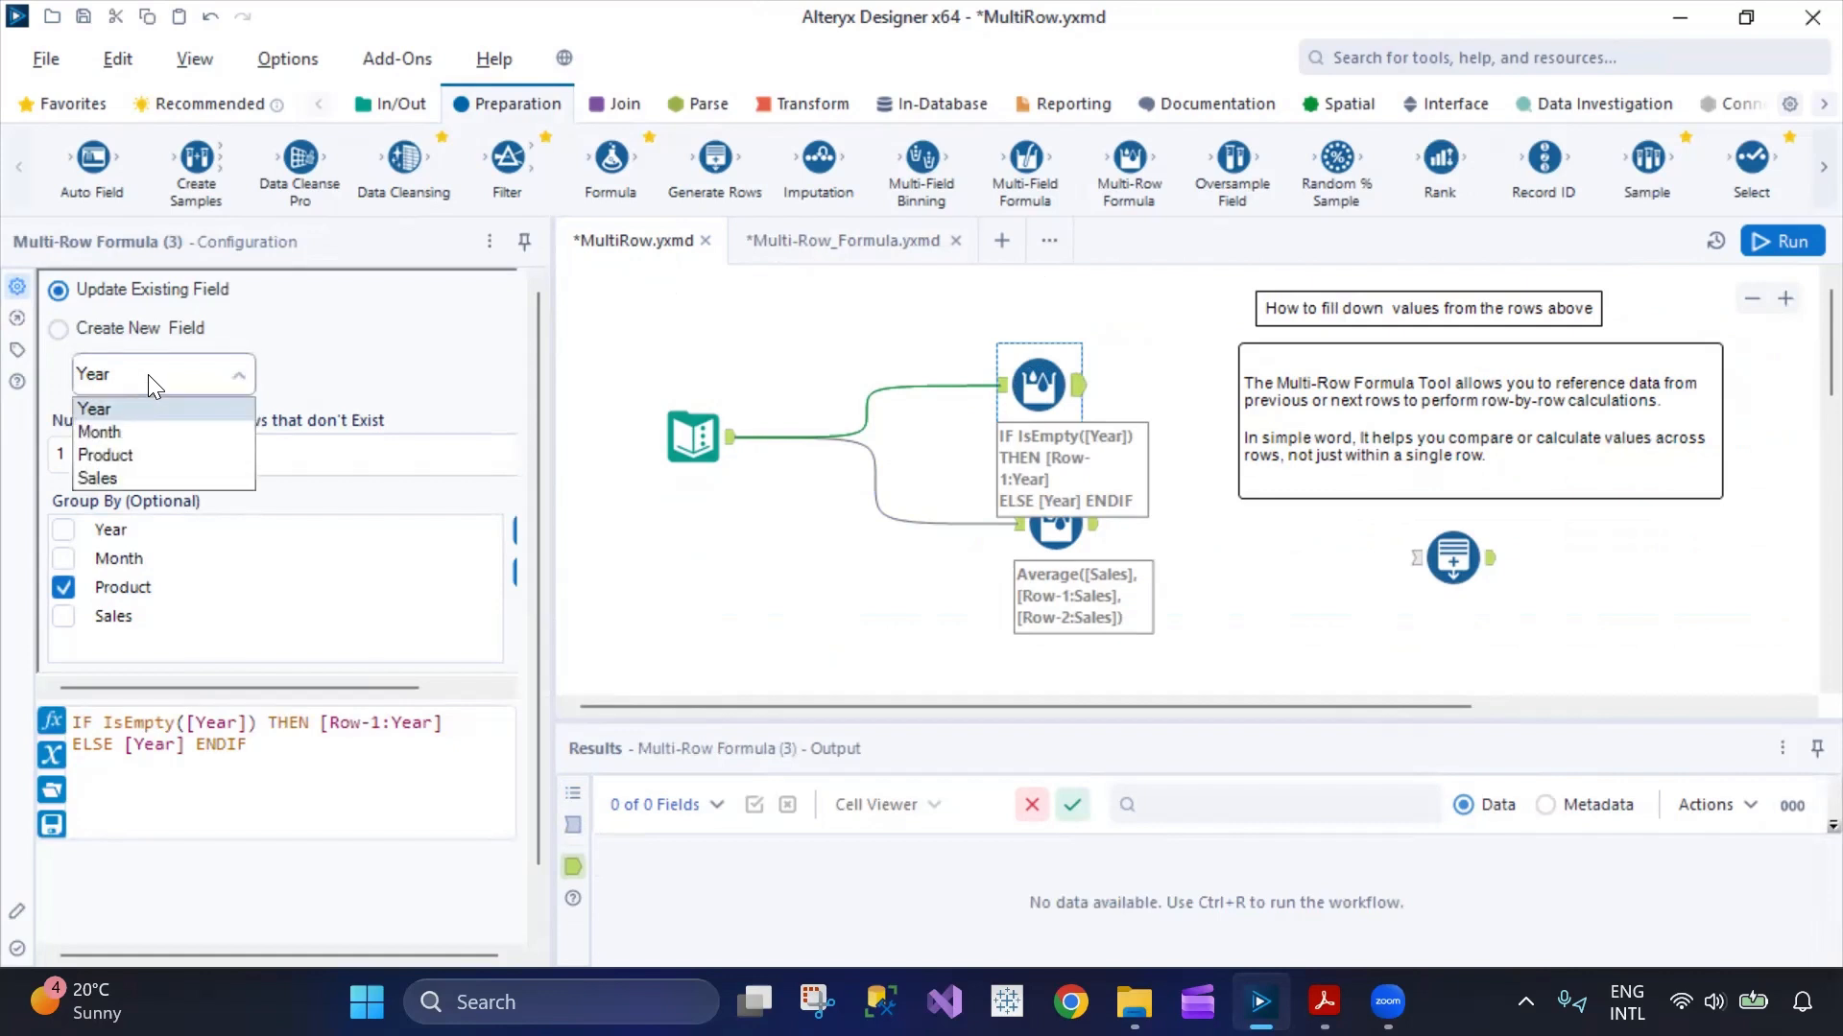
{"action": "left_click", "coordinate": [148, 408]}
{"action": "left_click_drag", "start_coordinate": [250, 783], "coordinate": [104, 698]}
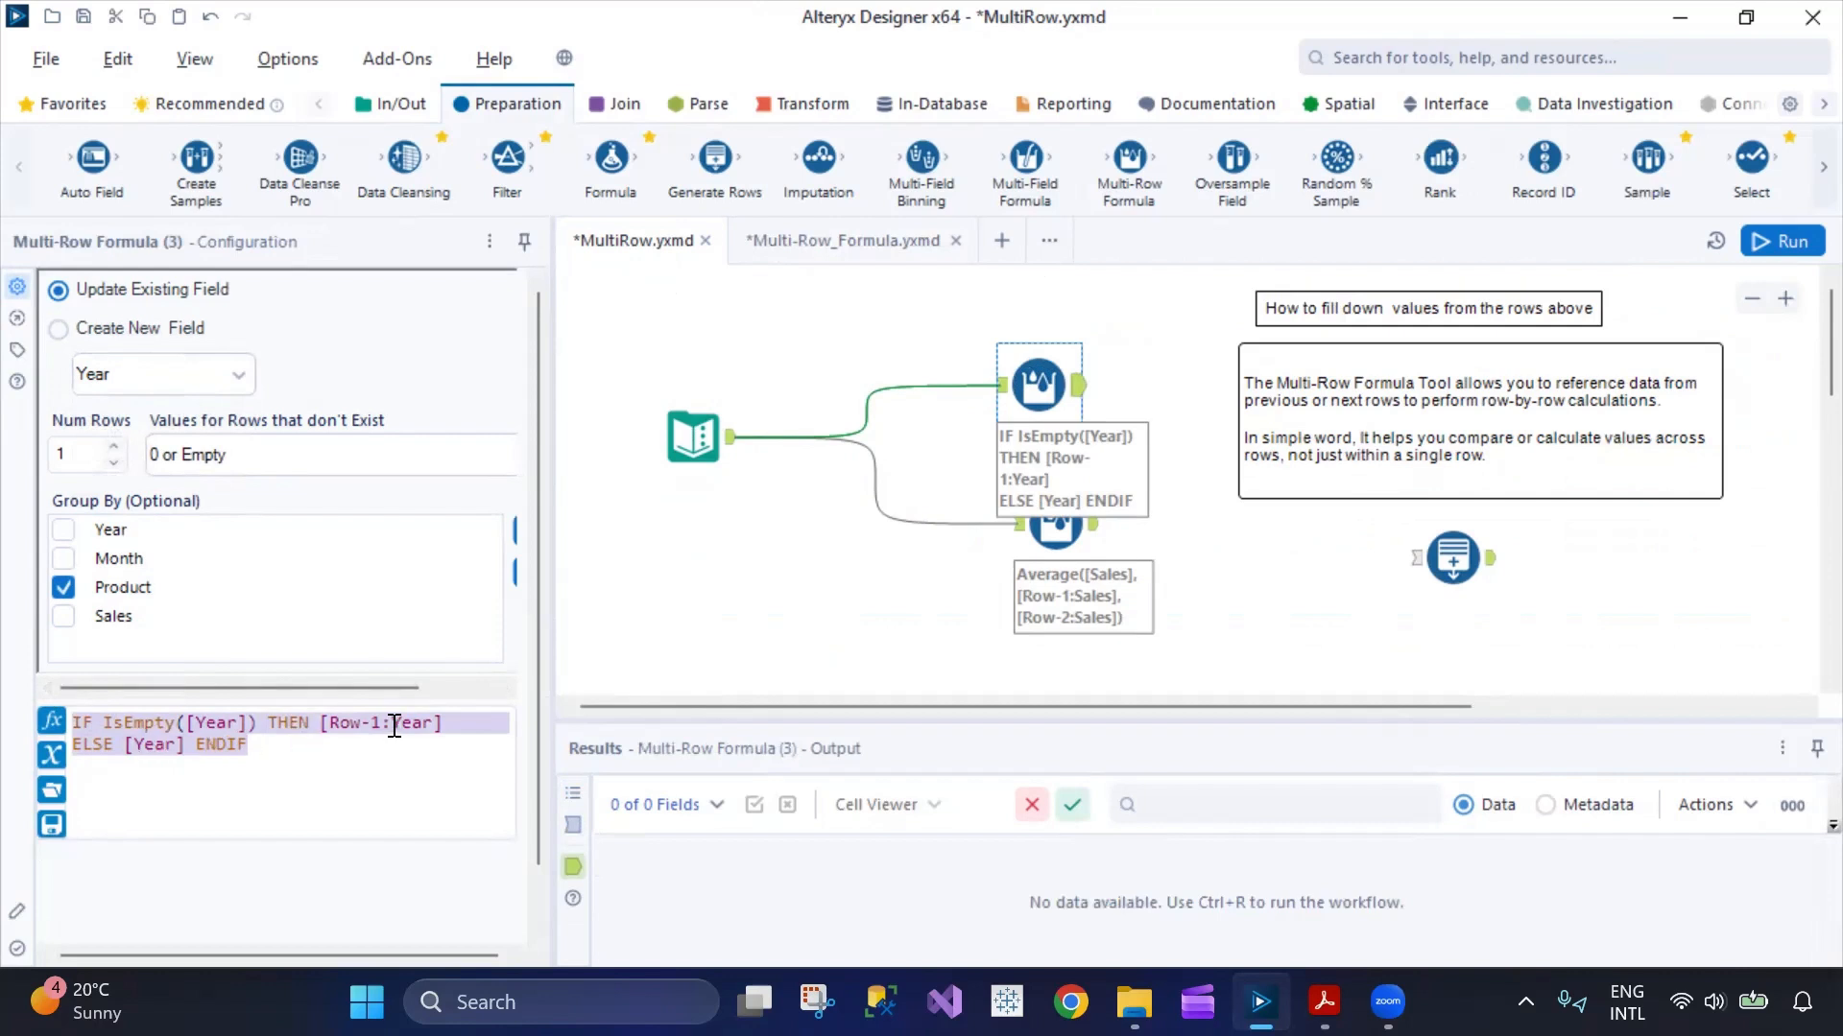
{"action": "left_click", "coordinate": [312, 782]}
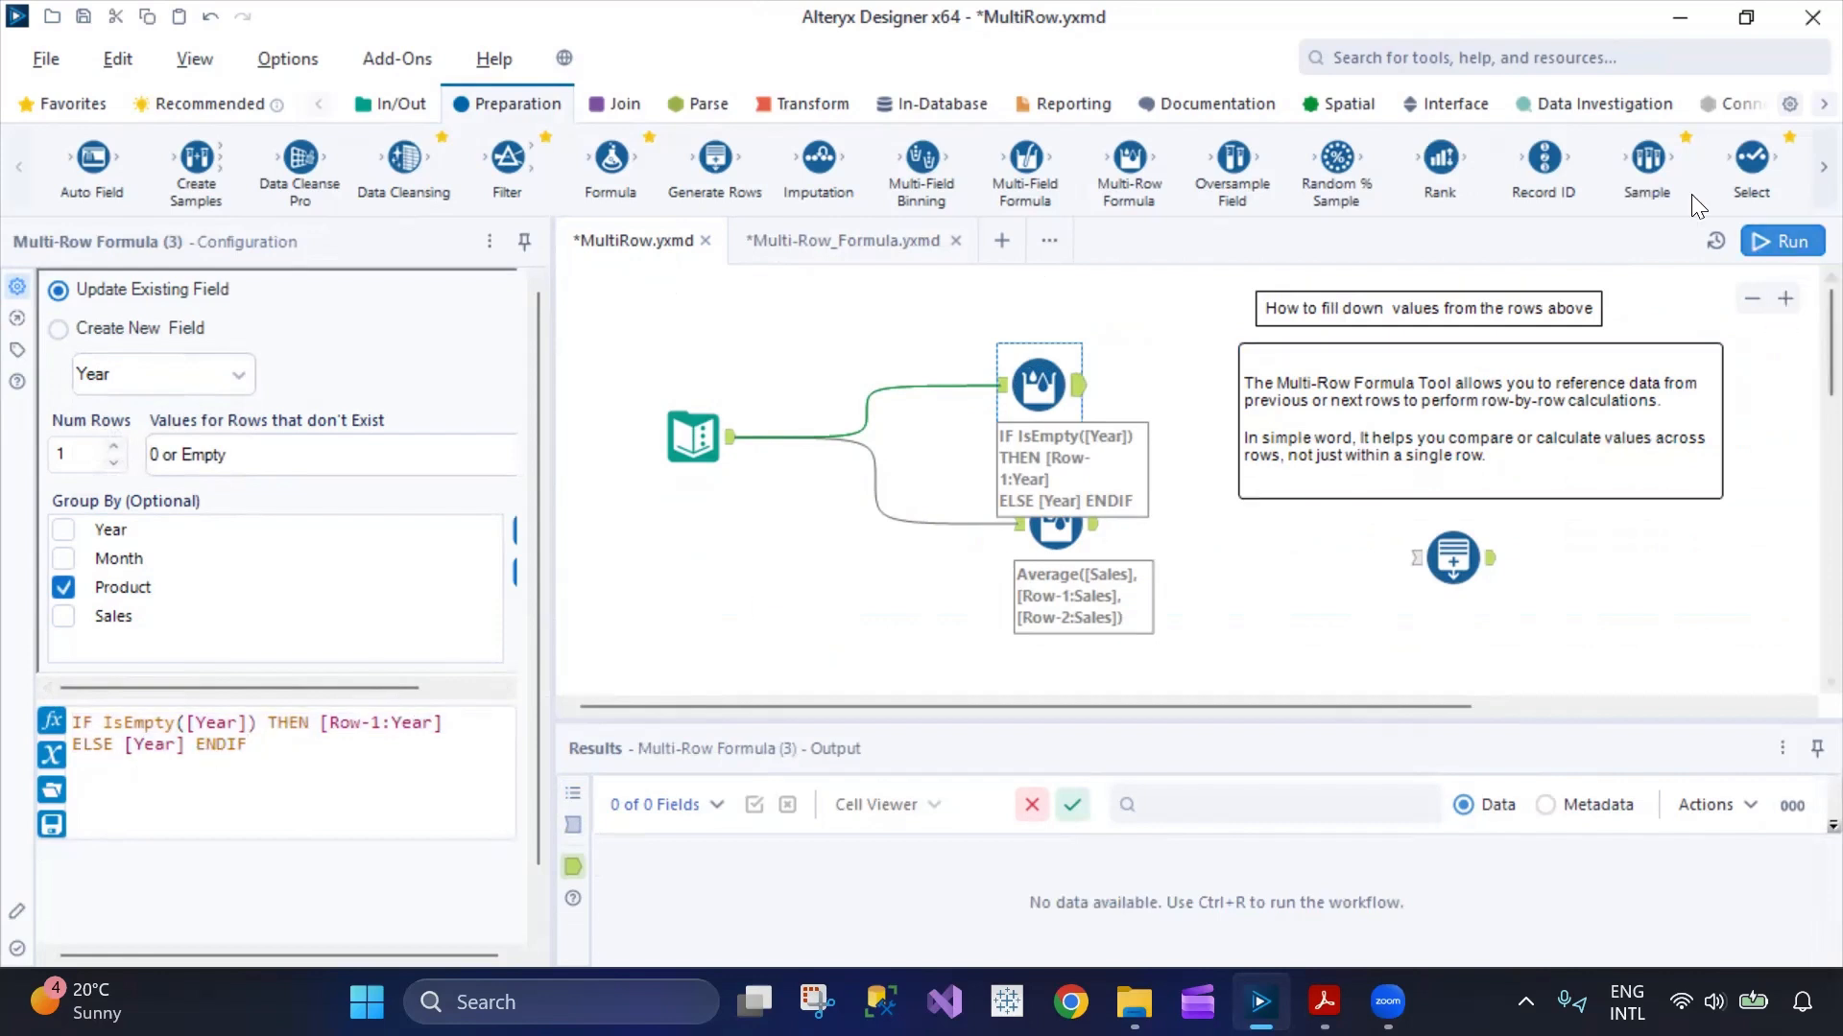
- Run the MultiRow workflow and enlarge the results area to show more output records
{"action": "left_click", "coordinate": [1783, 242]}
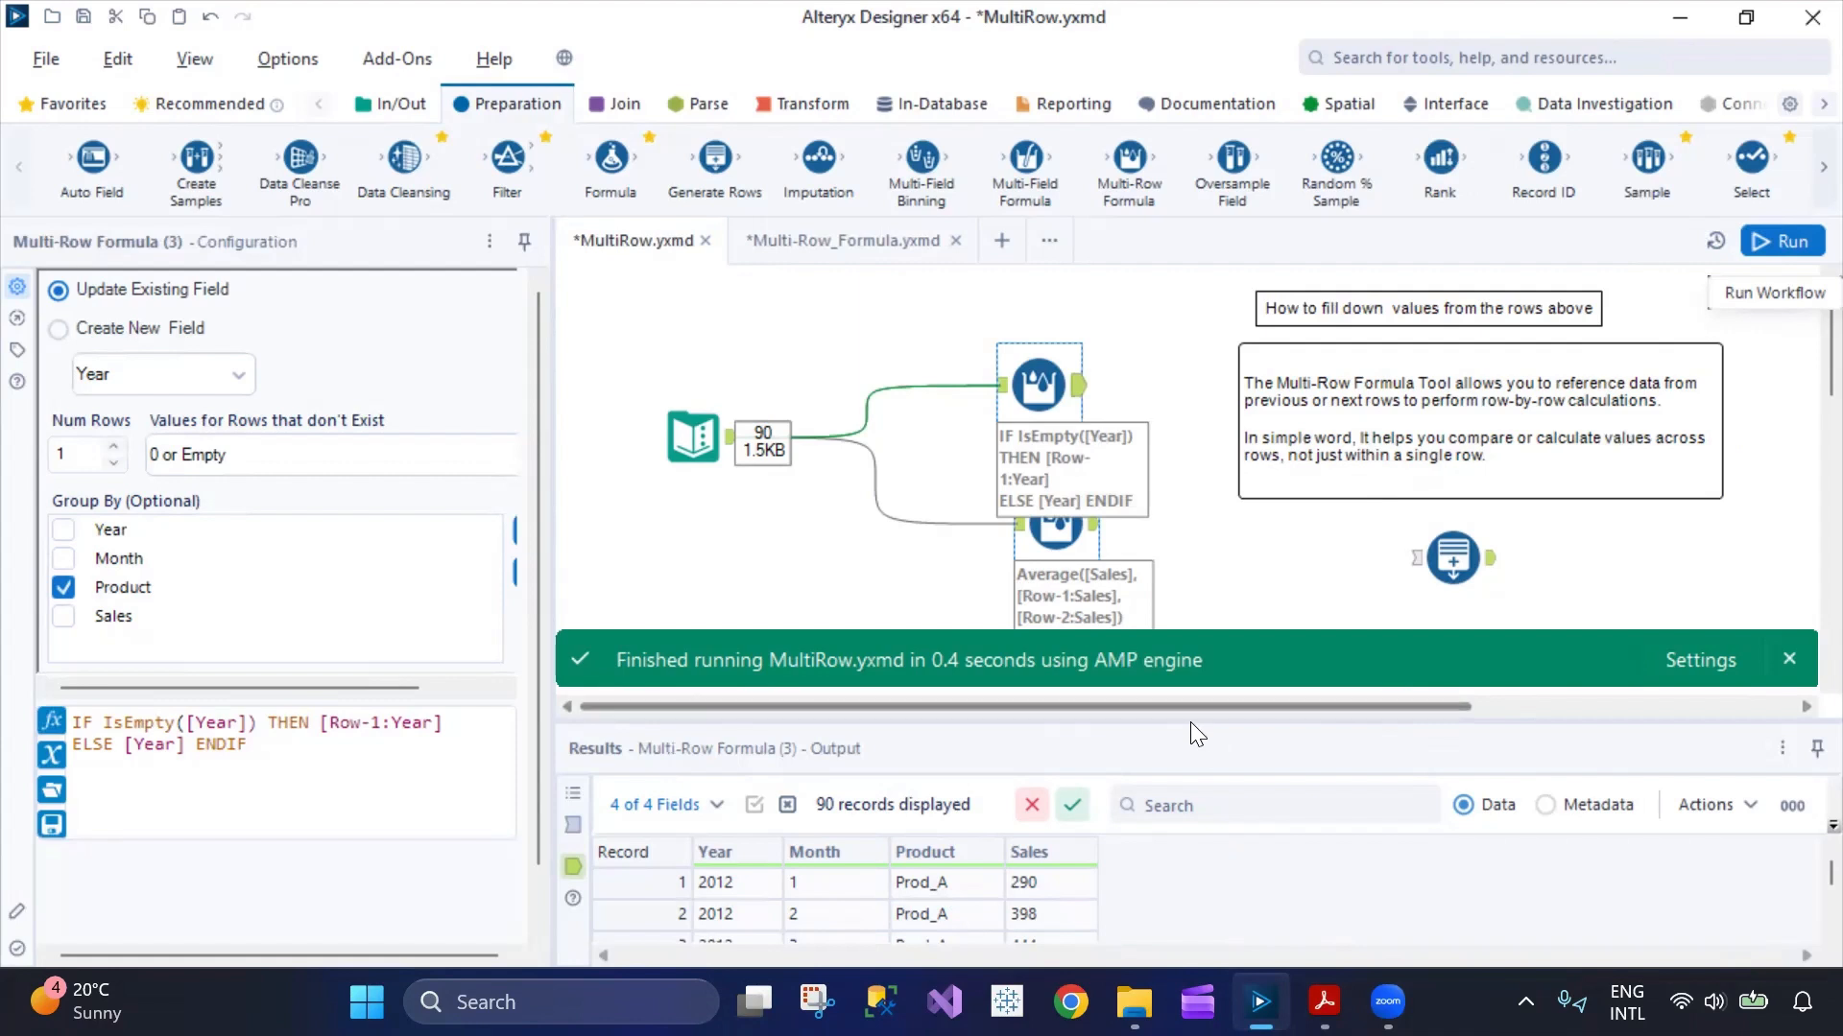
{"action": "left_click_drag", "start_coordinate": [1196, 716], "coordinate": [1197, 608]}
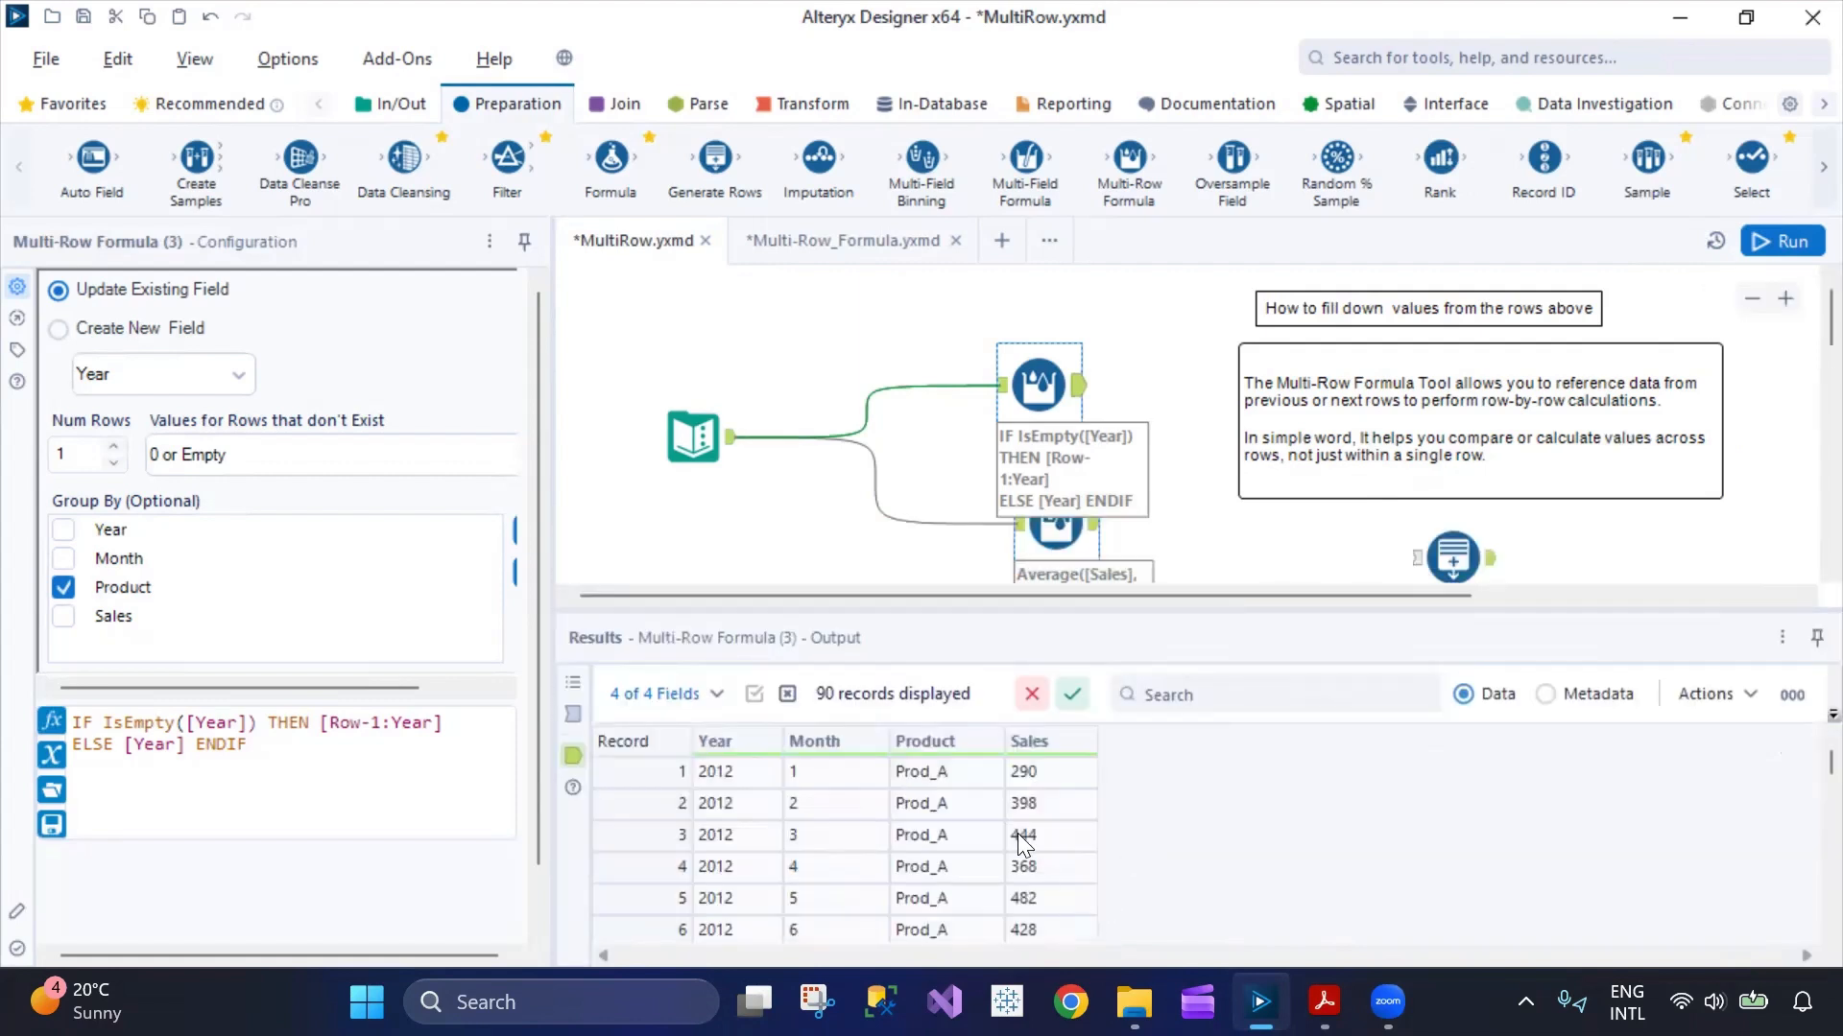
- Look through the upper Multi-Row Formula tool's output records to check the Year values across months
{"action": "scroll", "coordinate": [759, 815], "scroll_direction": "down", "scroll_amount": 14}
{"action": "scroll", "coordinate": [746, 825], "scroll_direction": "up", "scroll_amount": 14}
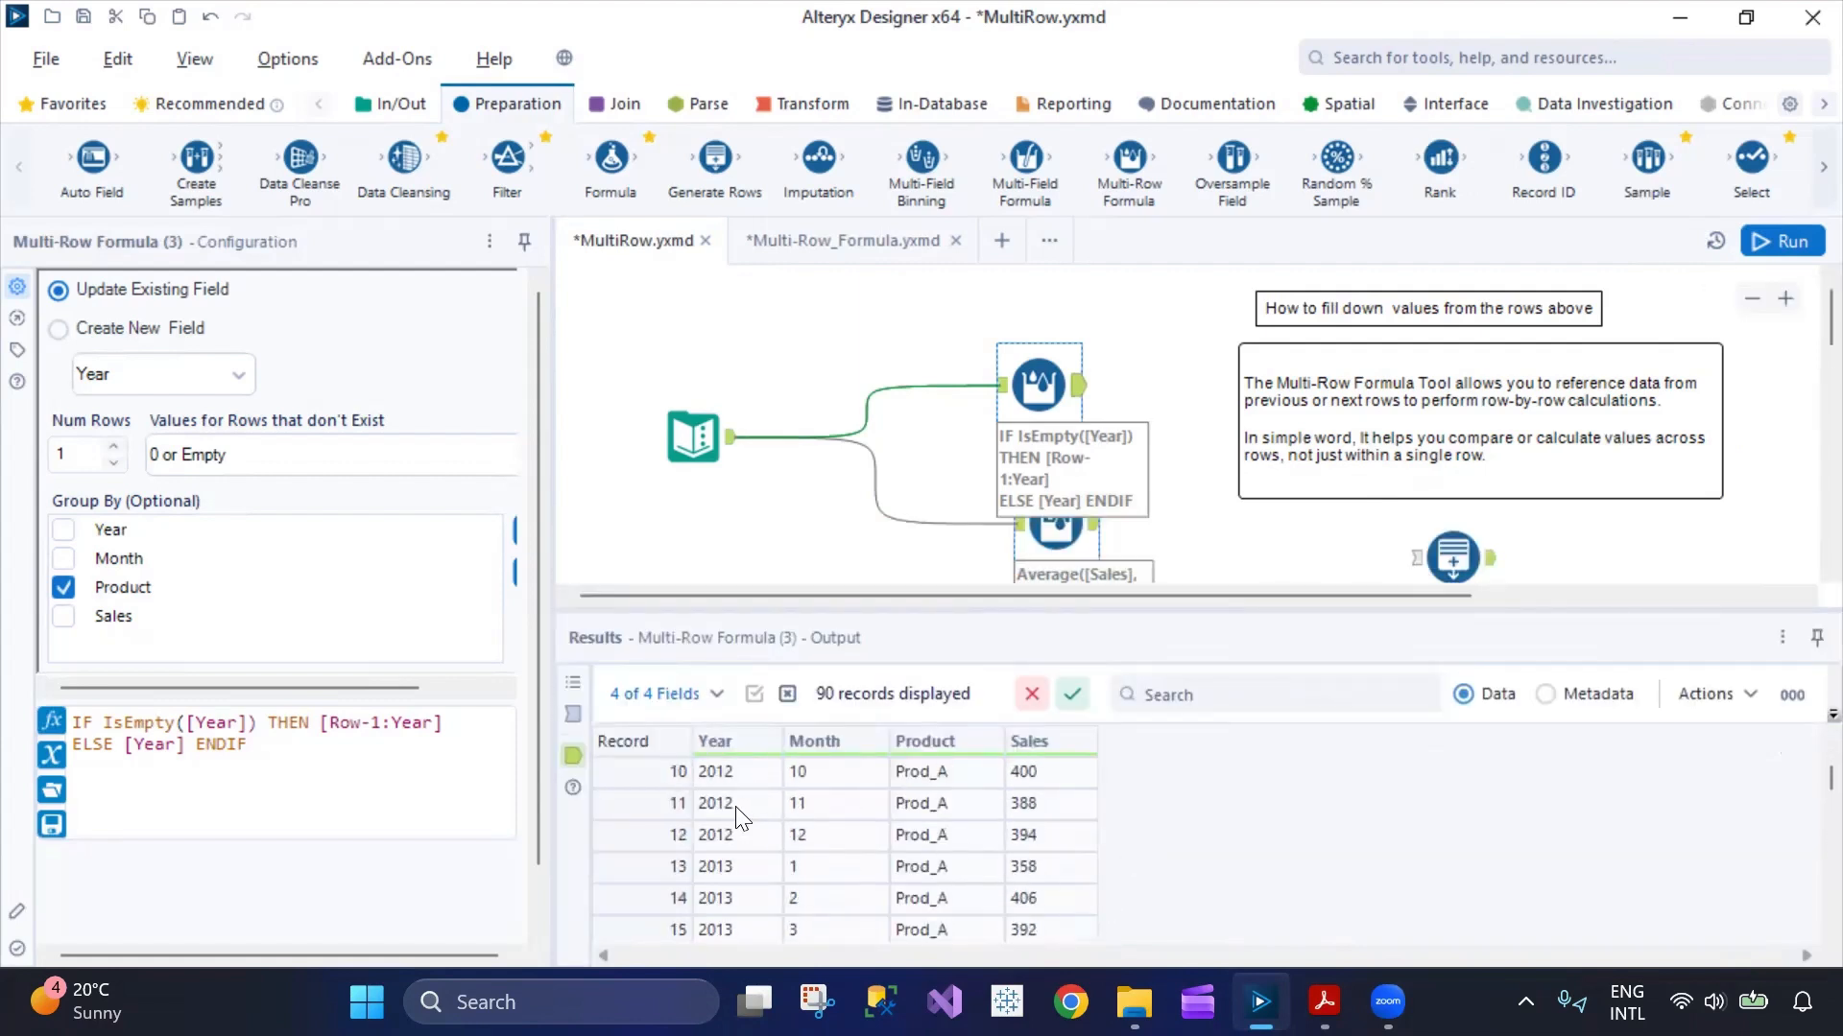
{"action": "scroll", "coordinate": [739, 816], "scroll_direction": "down", "scroll_amount": 2}
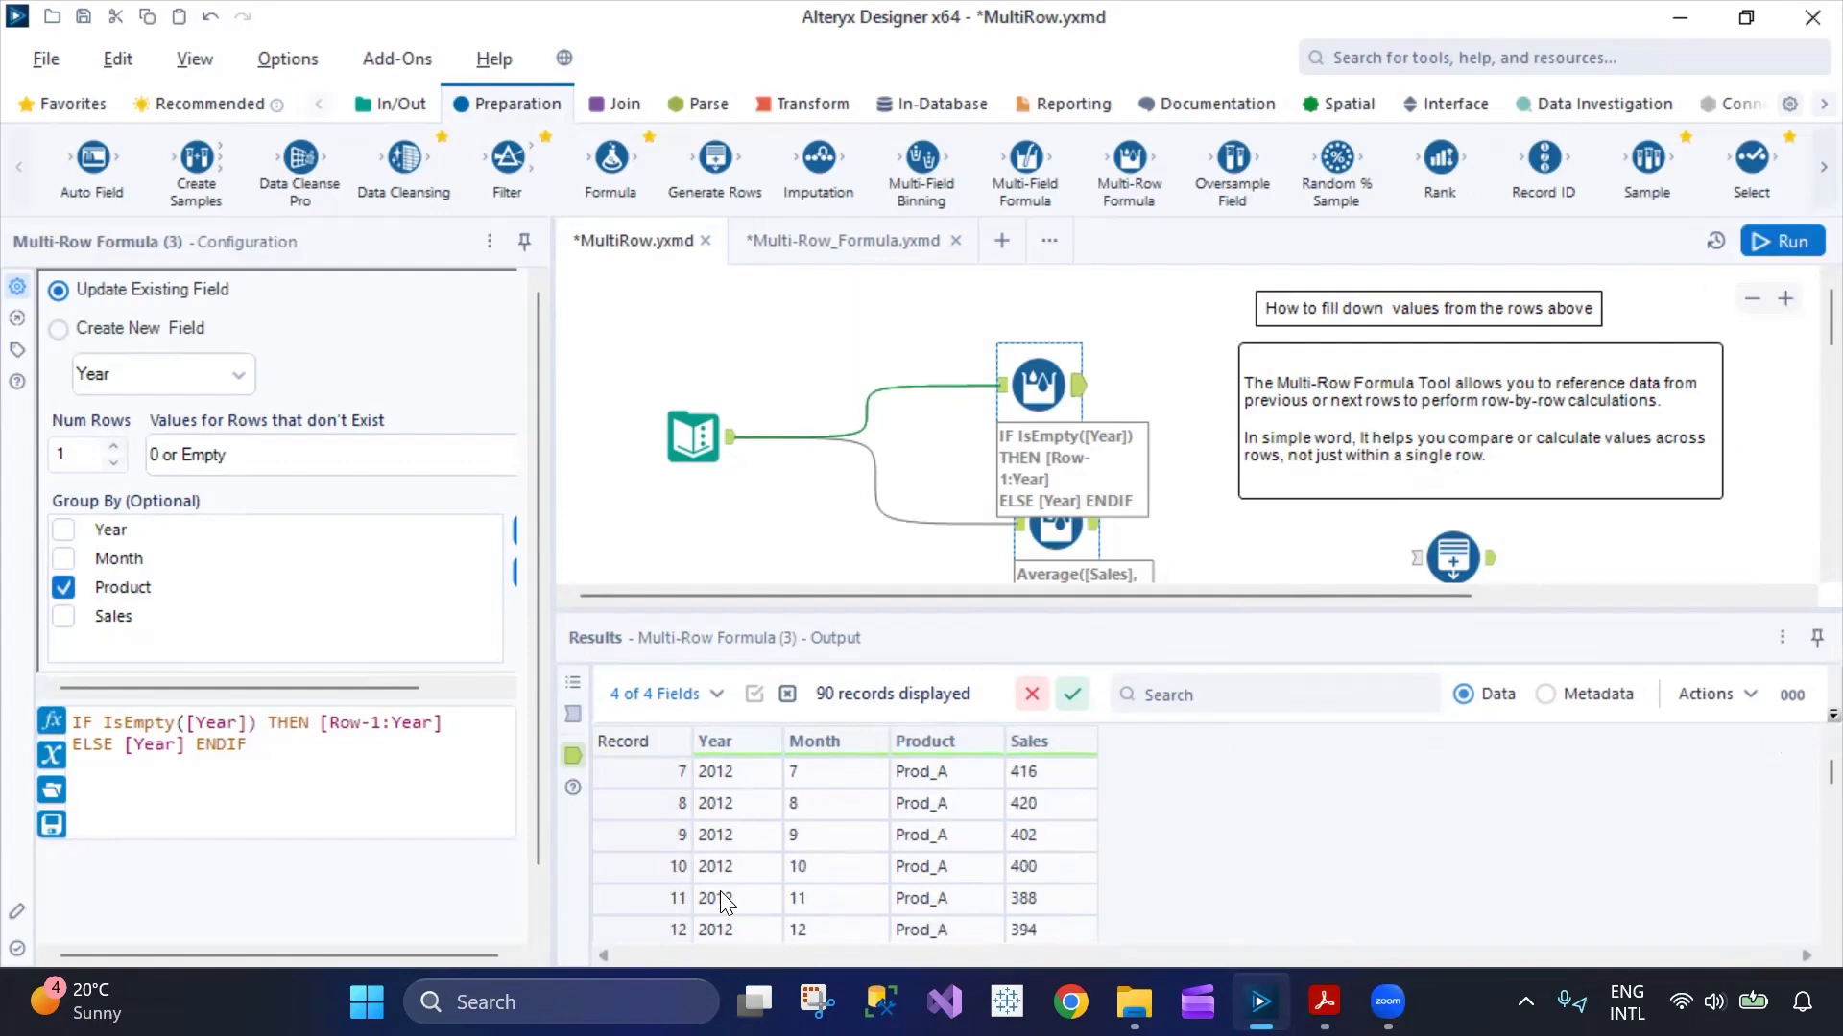
{"action": "scroll", "coordinate": [753, 907], "scroll_direction": "down", "scroll_amount": 2}
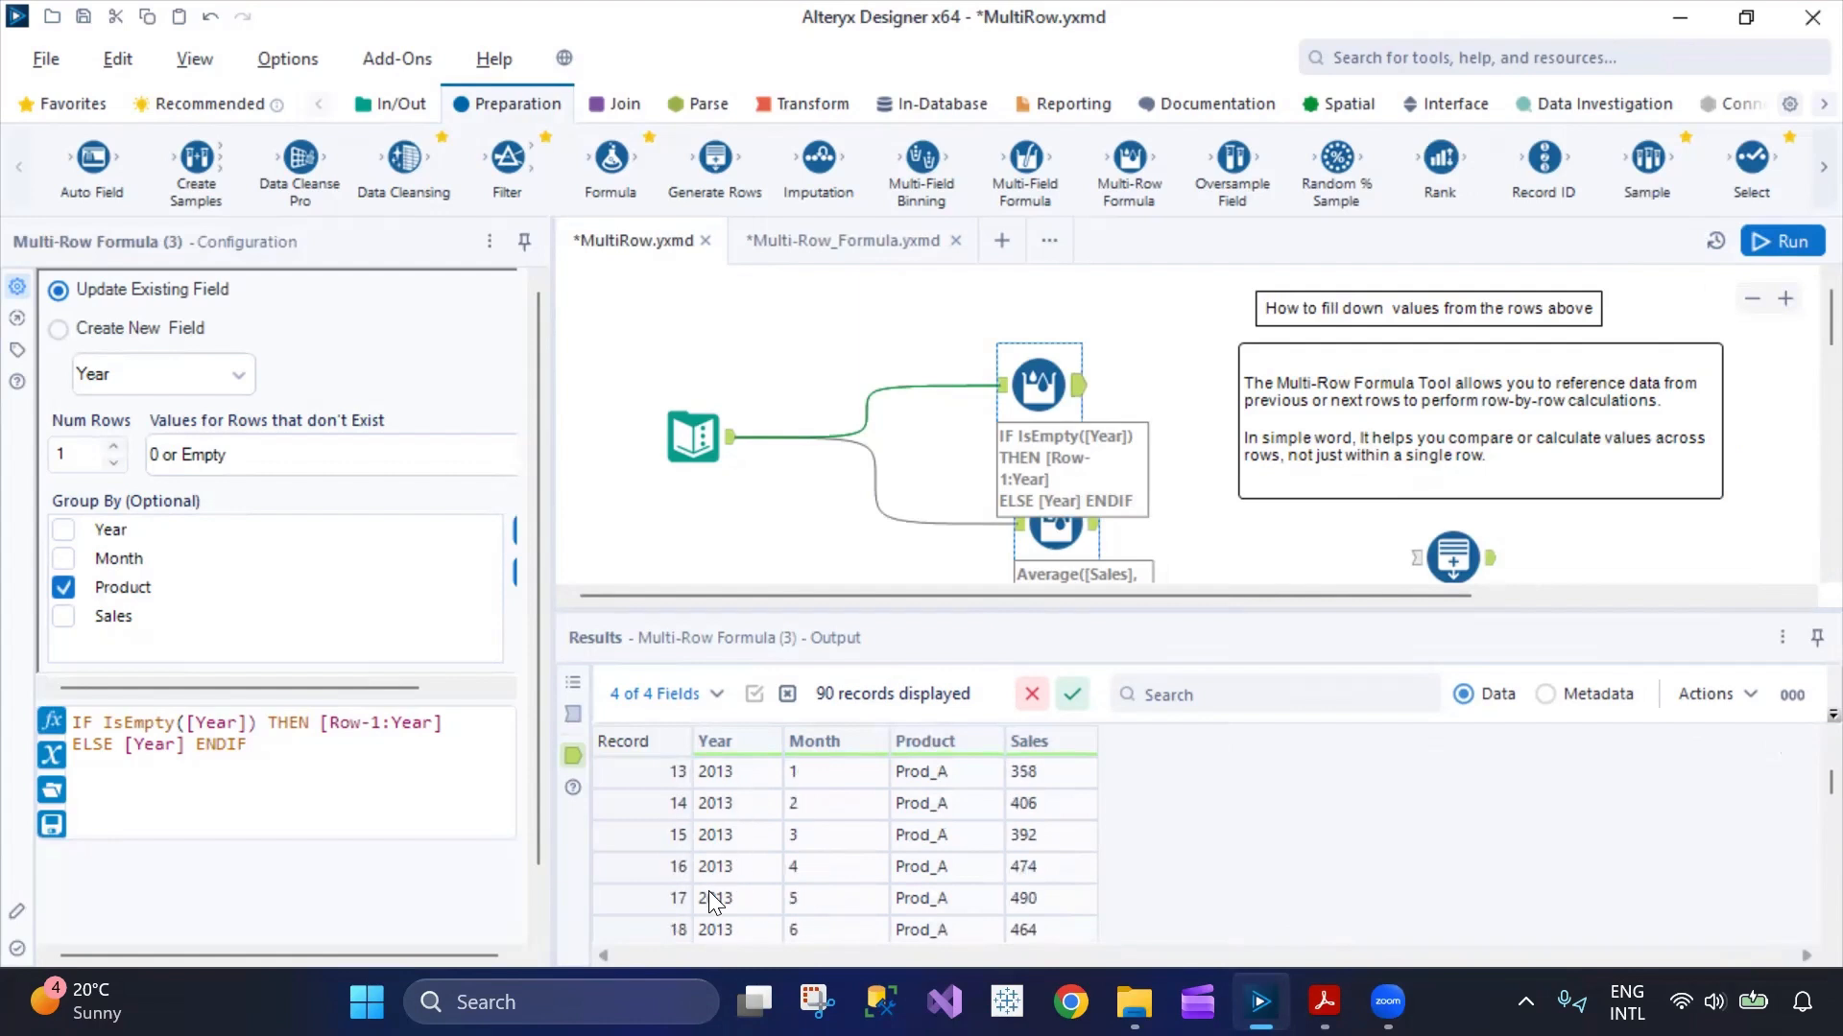
{"action": "scroll", "coordinate": [759, 907], "scroll_direction": "down", "scroll_amount": 3}
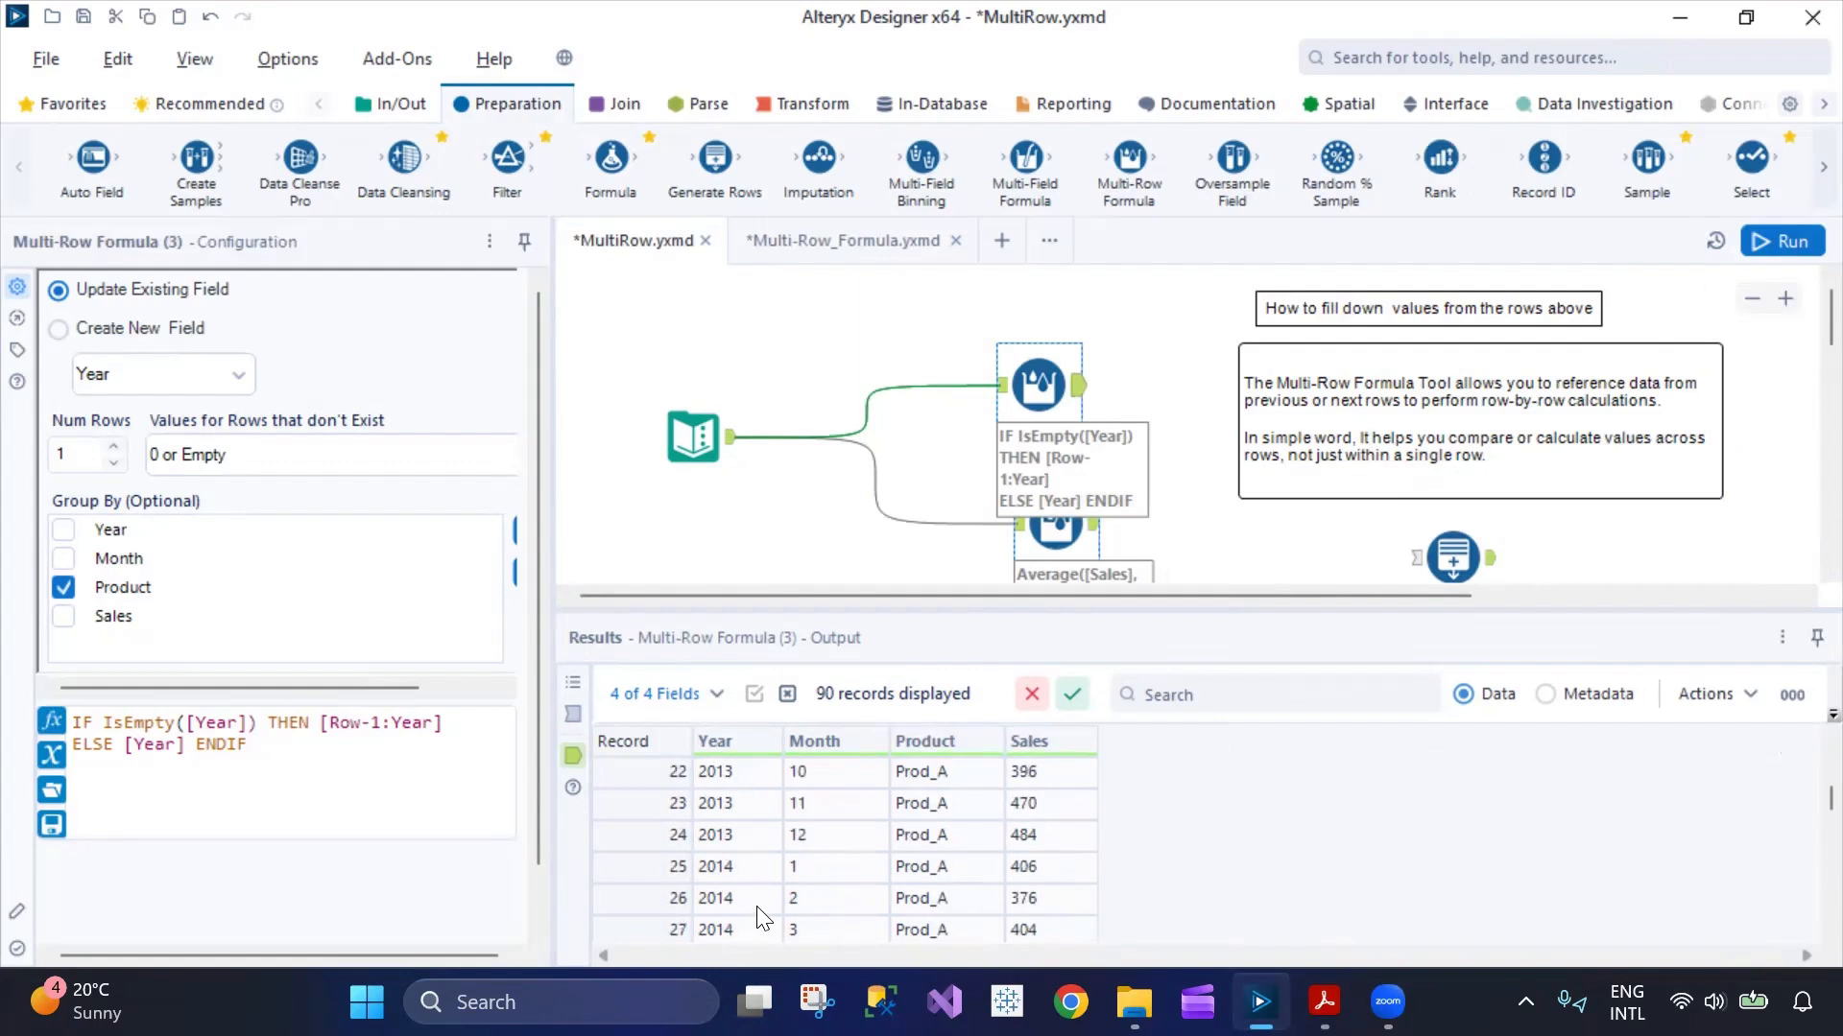
{"action": "scroll", "coordinate": [758, 907], "scroll_direction": "up", "scroll_amount": 7}
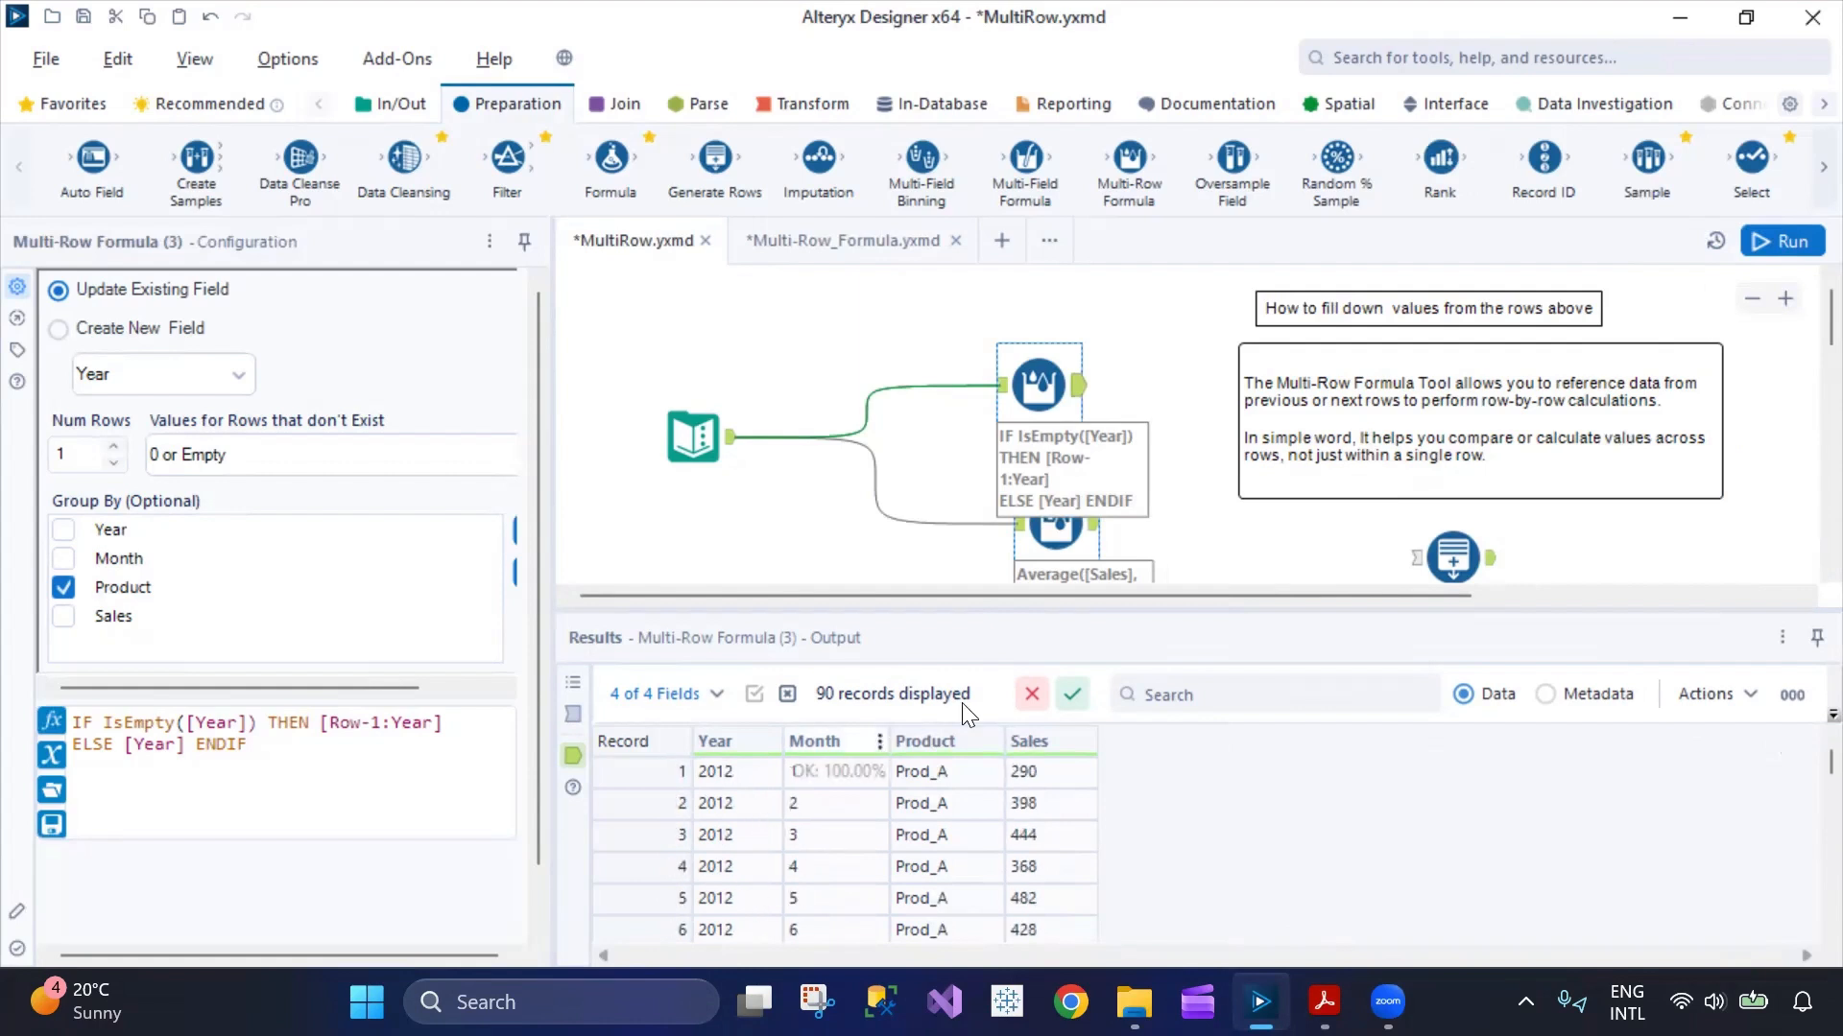
- Inspect the Average 3 Month Sales expression and output of the lower Multi-Row Formula tool
{"action": "left_click", "coordinate": [1056, 537]}
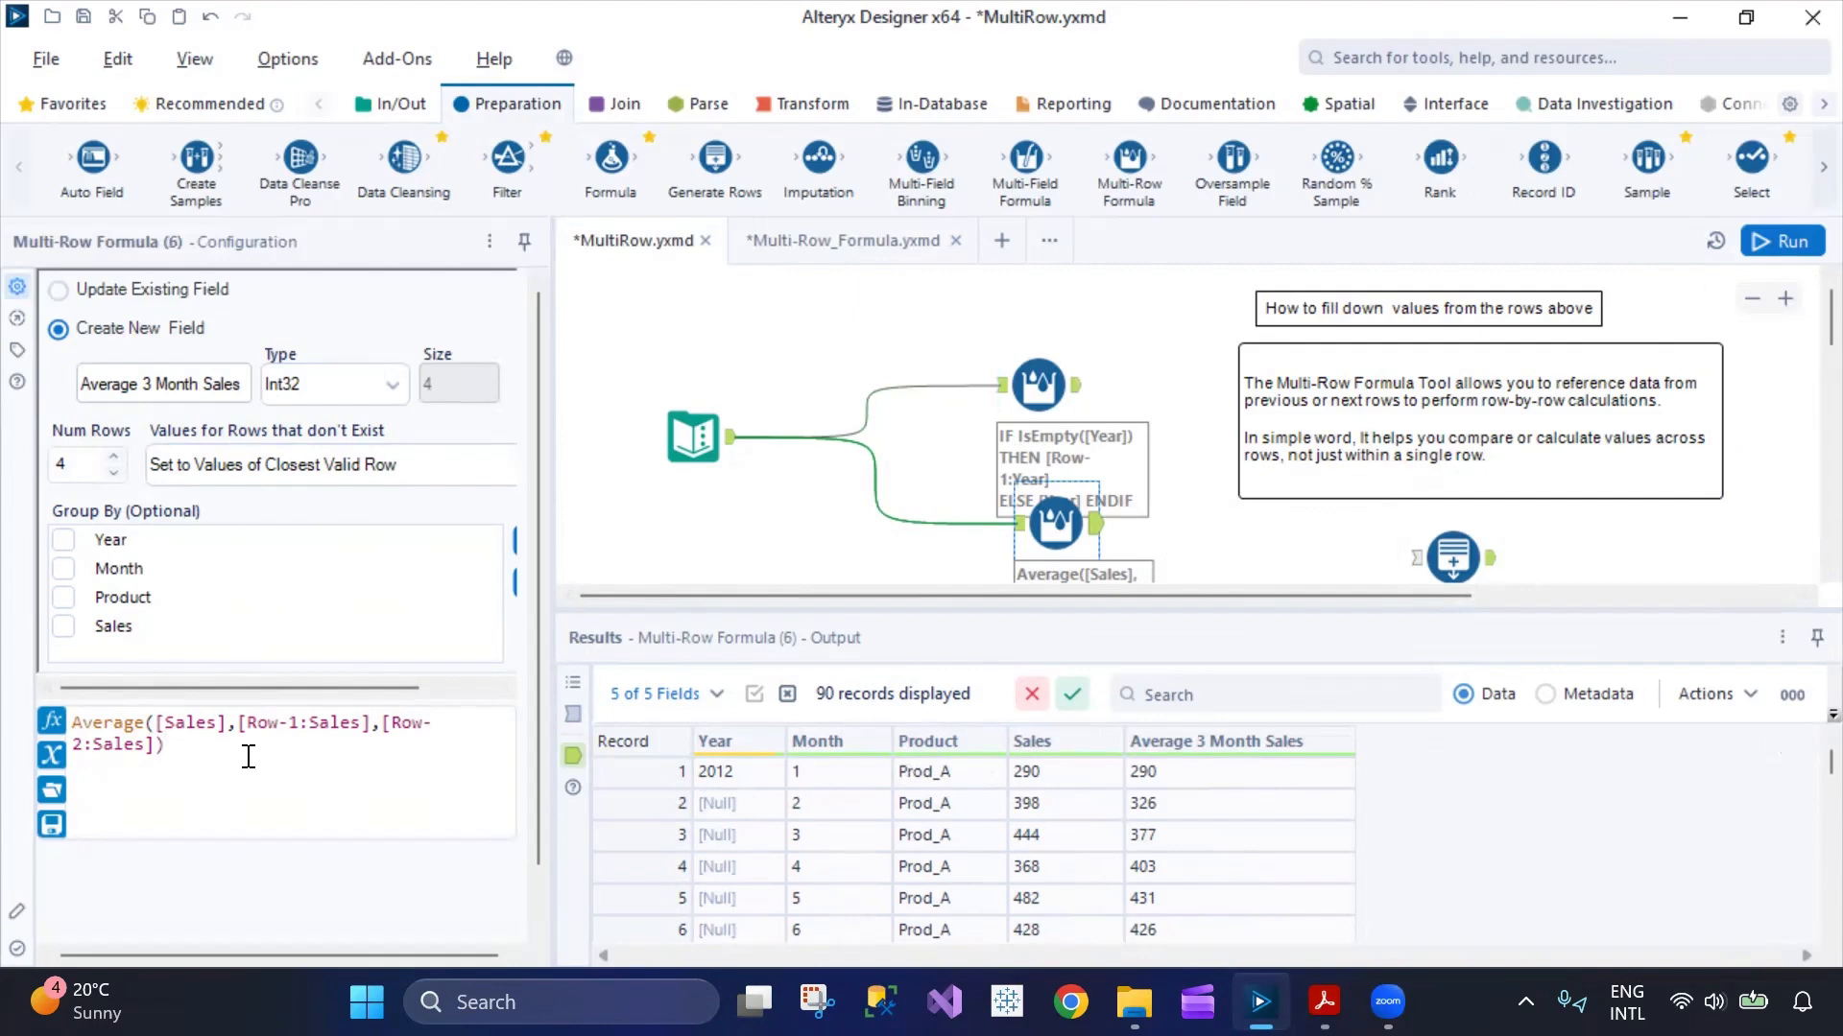
{"action": "left_click_drag", "start_coordinate": [246, 757], "coordinate": [70, 721]}
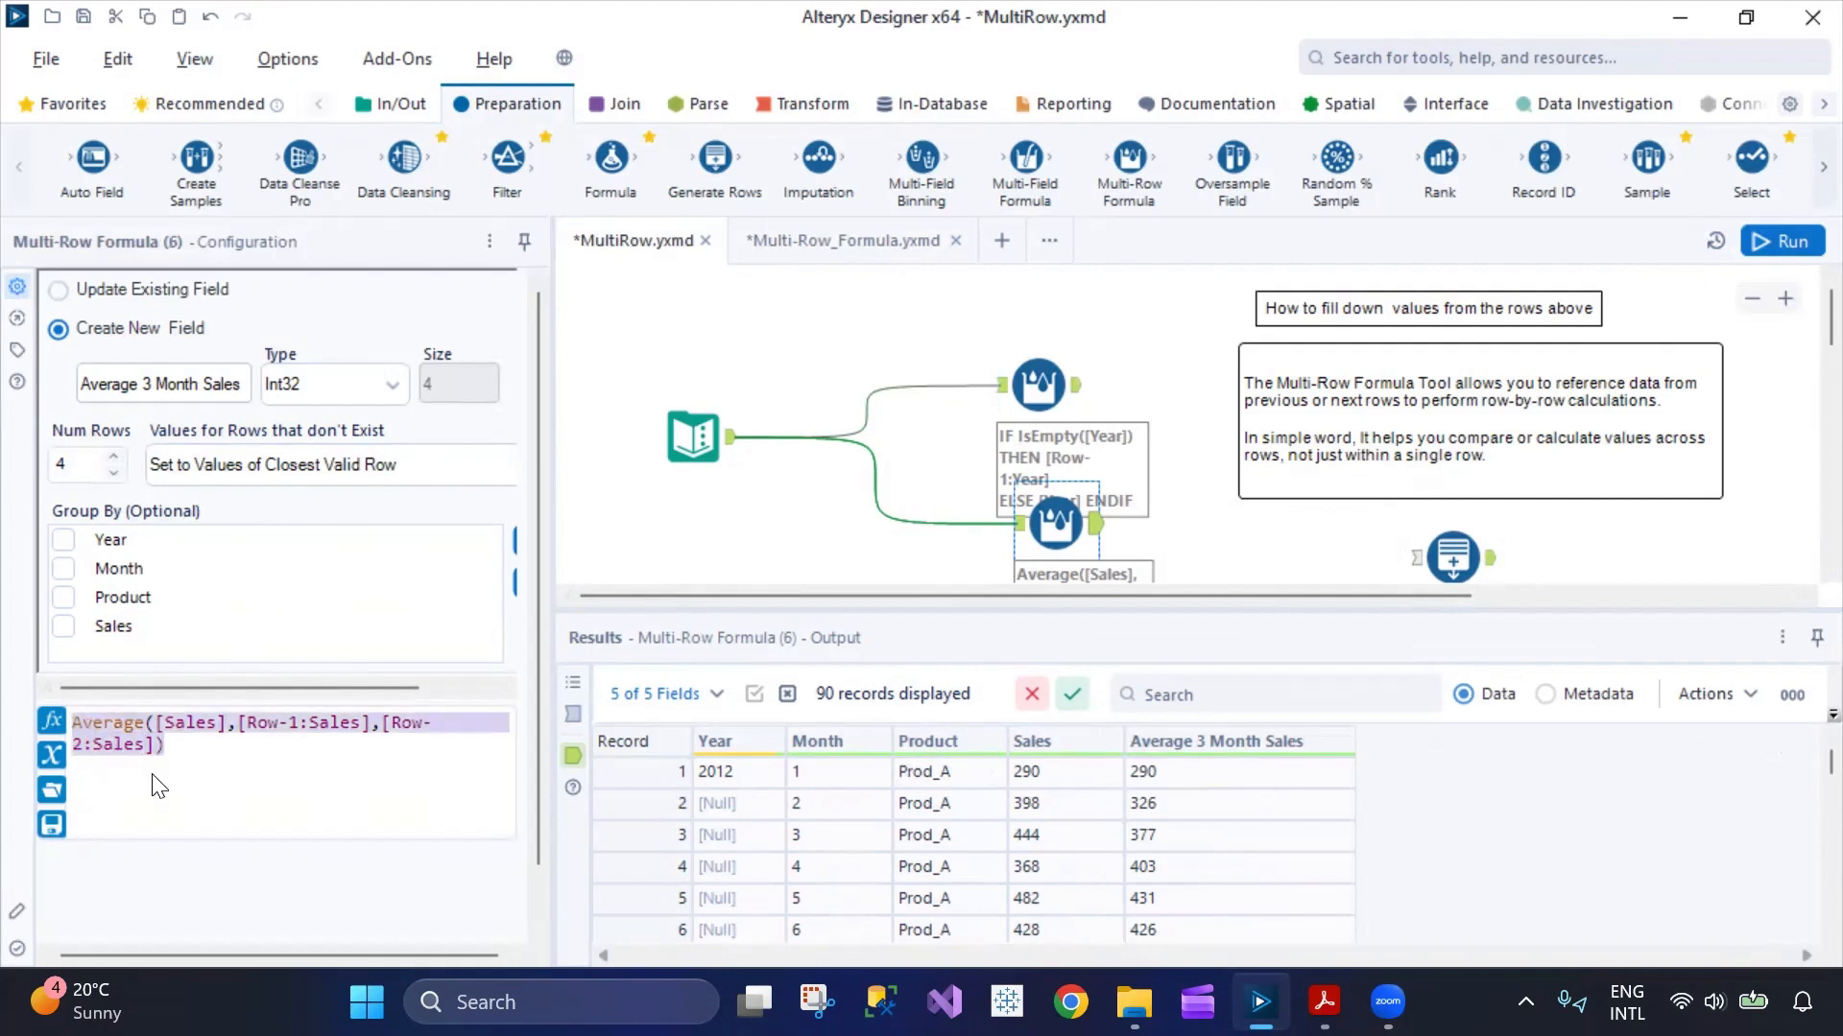
{"action": "left_click", "coordinate": [190, 782]}
- Examine the sales Text Input connected to the standard Formula tool, then compare that tool's Year expression with its output records
{"action": "scroll", "coordinate": [1188, 480], "scroll_direction": "down", "scroll_amount": 5}
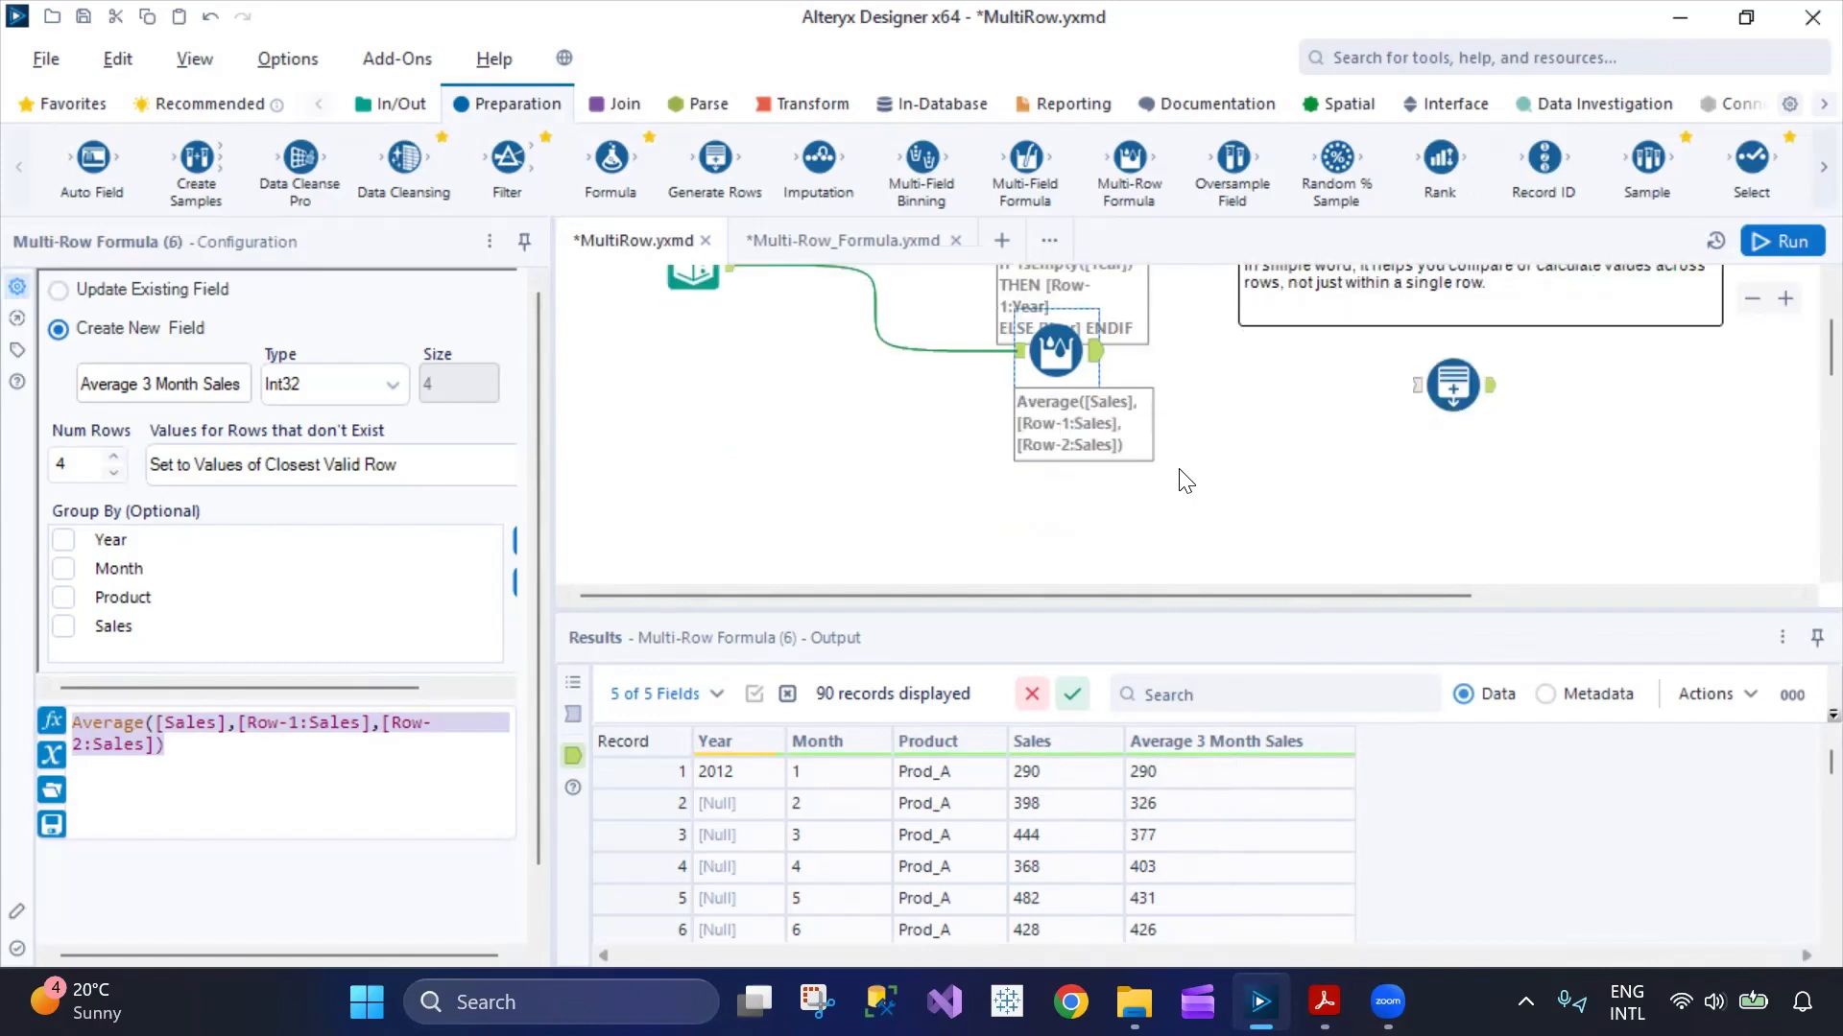
{"action": "left_click", "coordinate": [660, 459]}
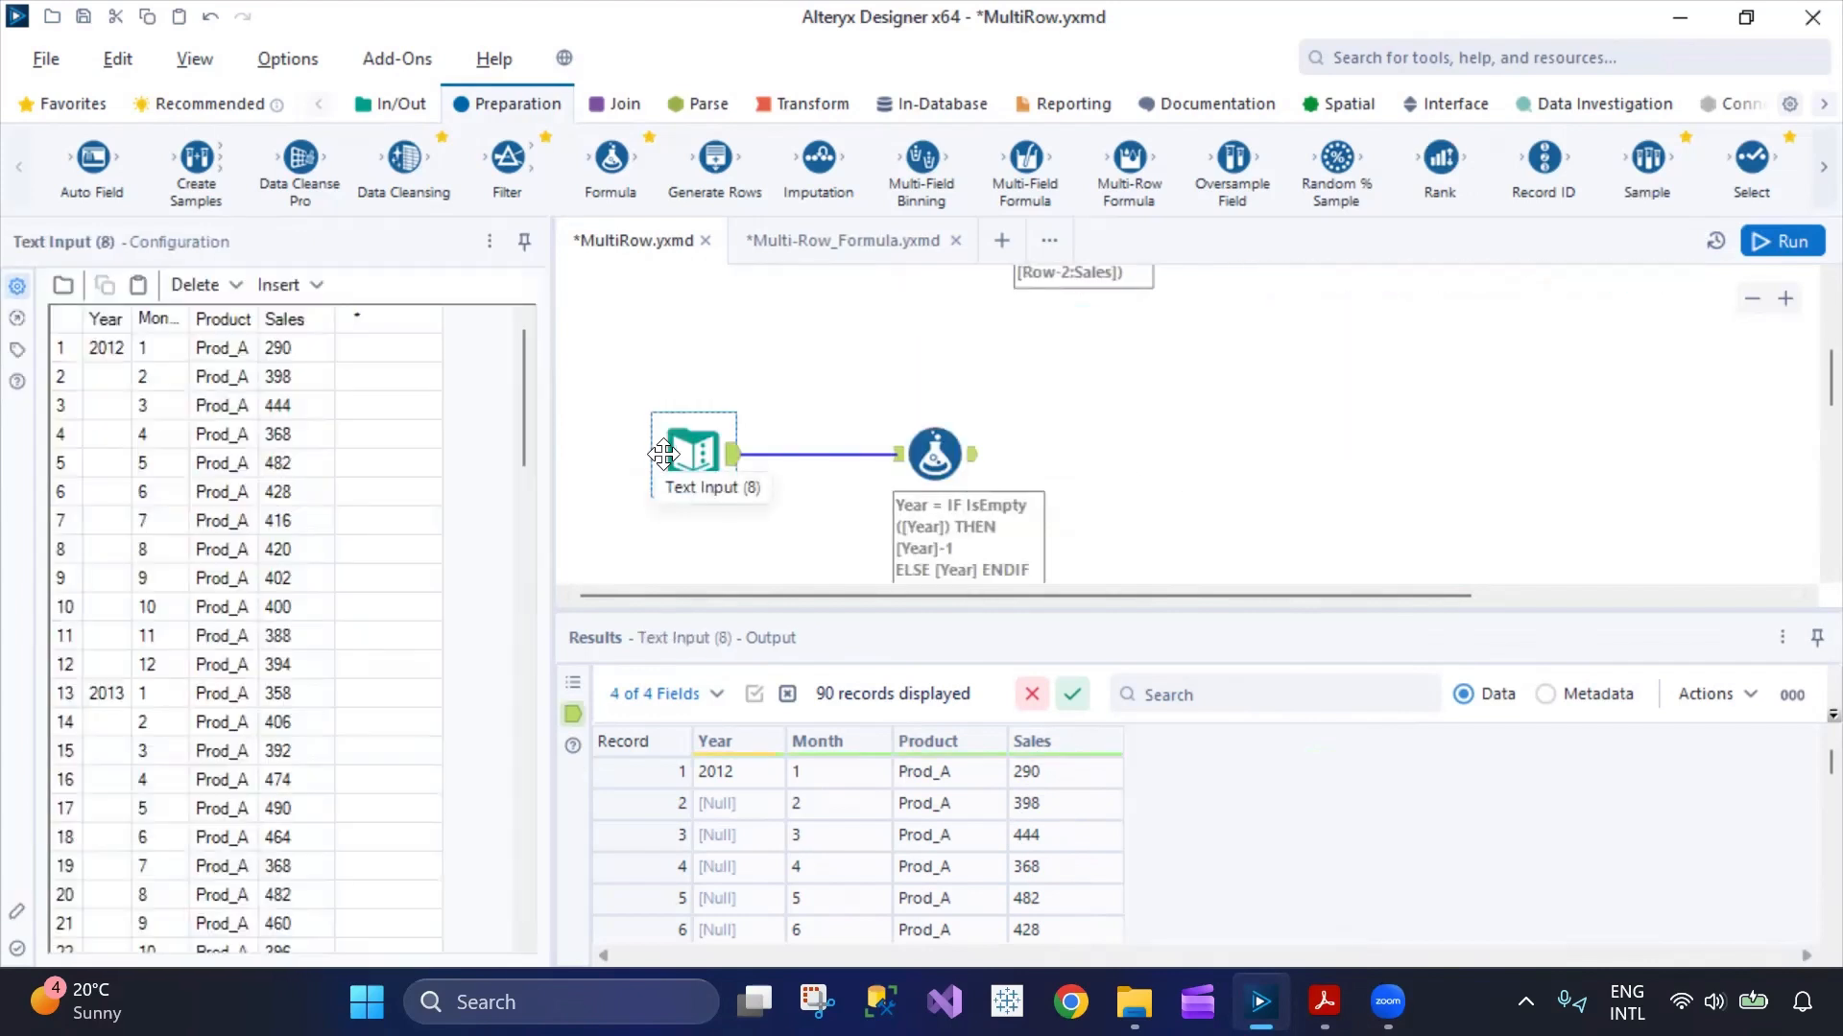
{"action": "left_click", "coordinate": [918, 451]}
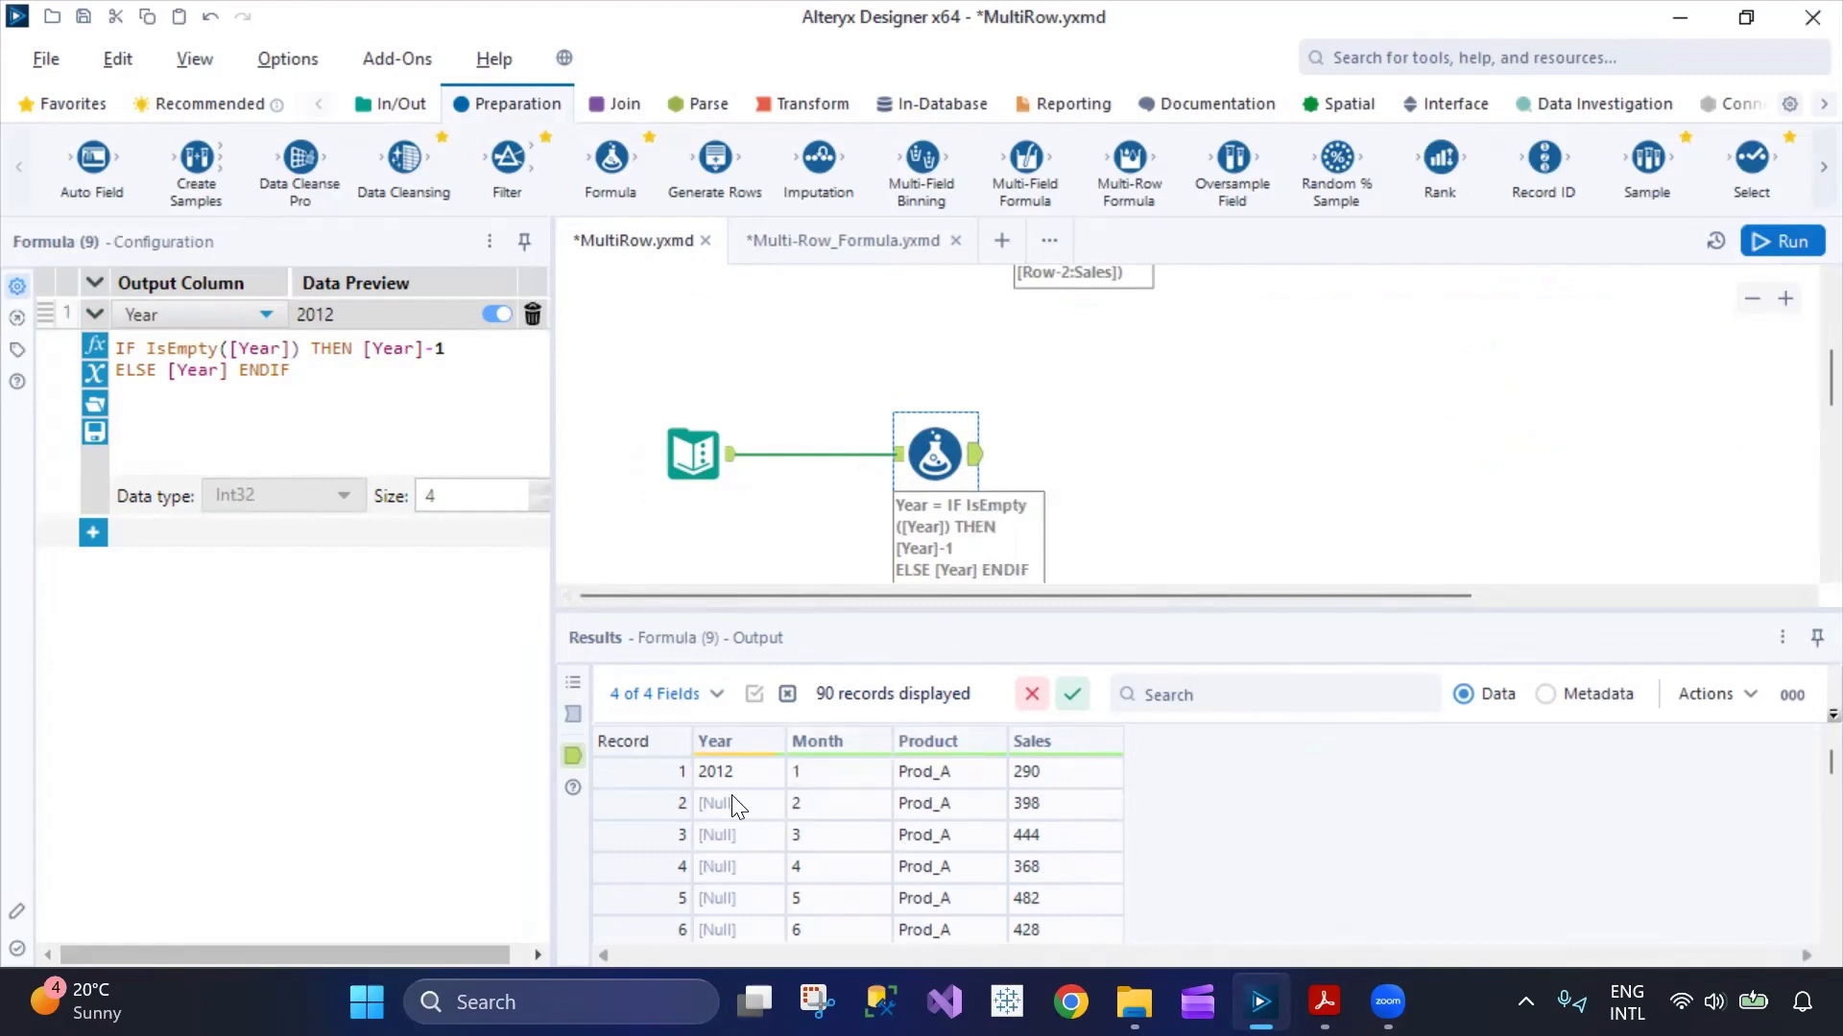
{"action": "left_click_drag", "start_coordinate": [291, 370], "coordinate": [268, 373]}
{"action": "left_click", "coordinate": [934, 443]}
{"action": "scroll", "coordinate": [844, 828], "scroll_direction": "down", "scroll_amount": 20}
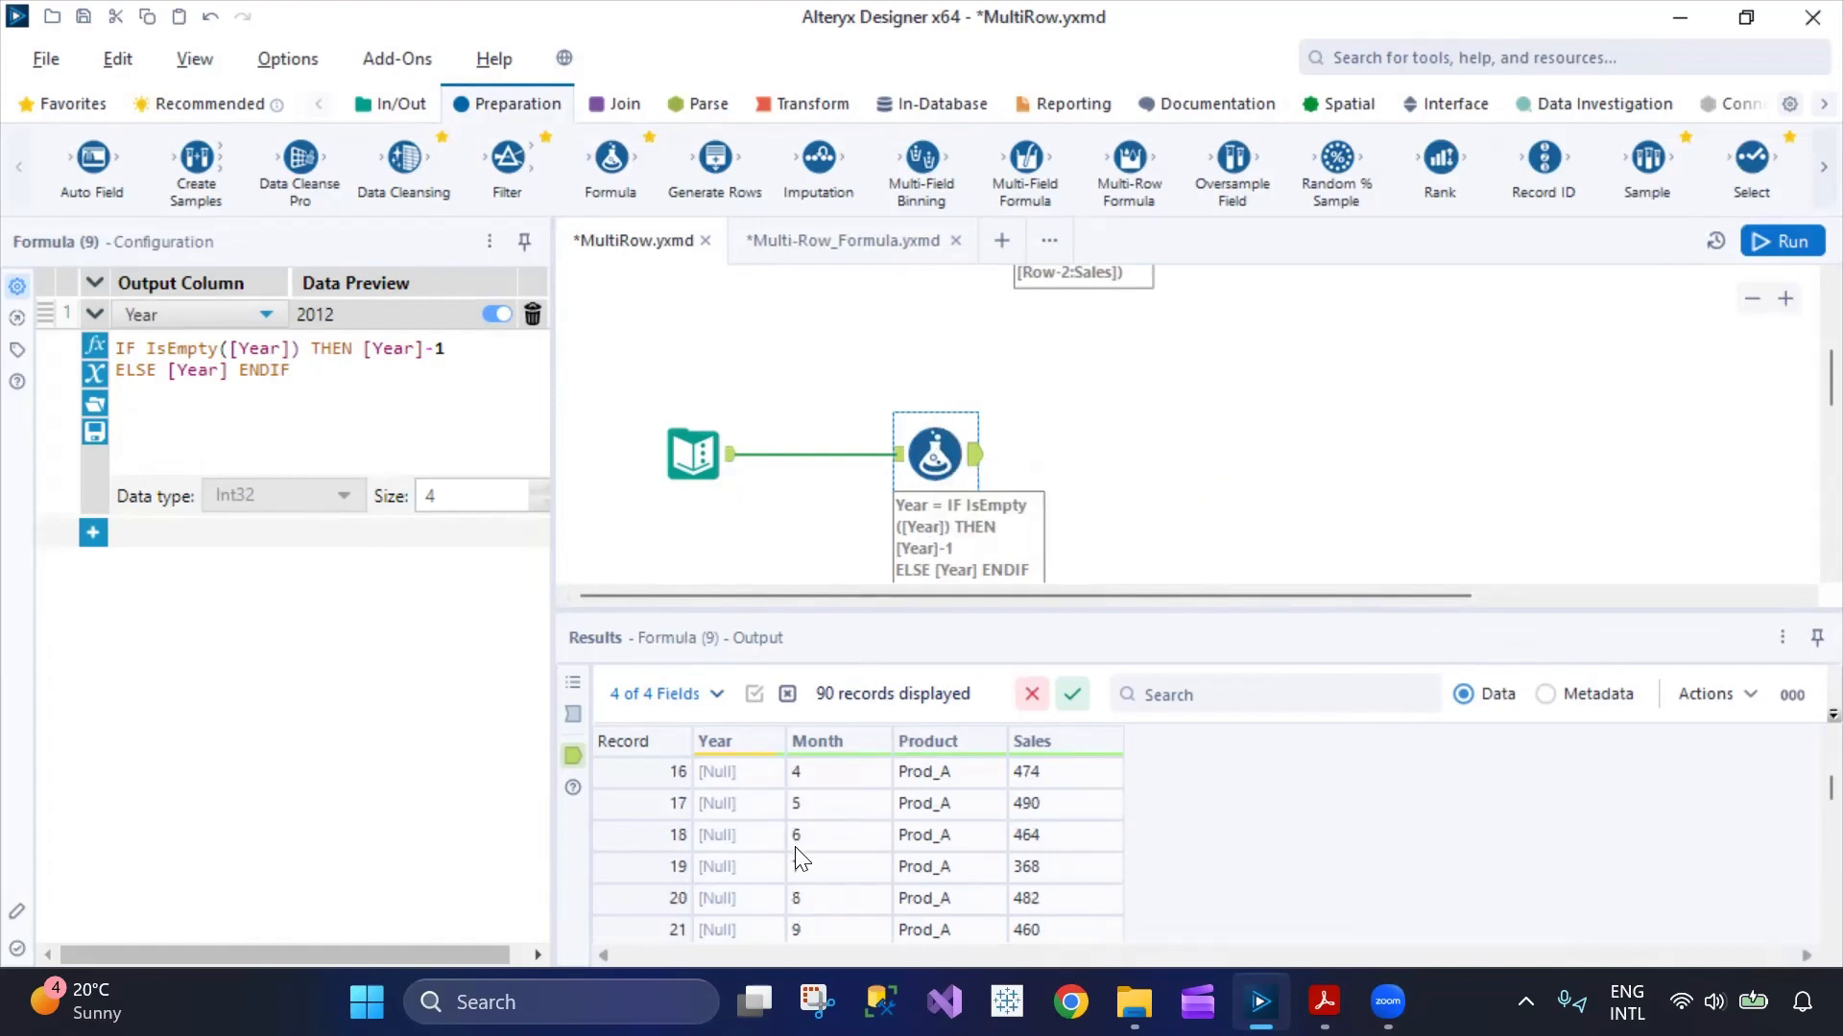
{"action": "scroll", "coordinate": [749, 853], "scroll_direction": "up", "scroll_amount": 20}
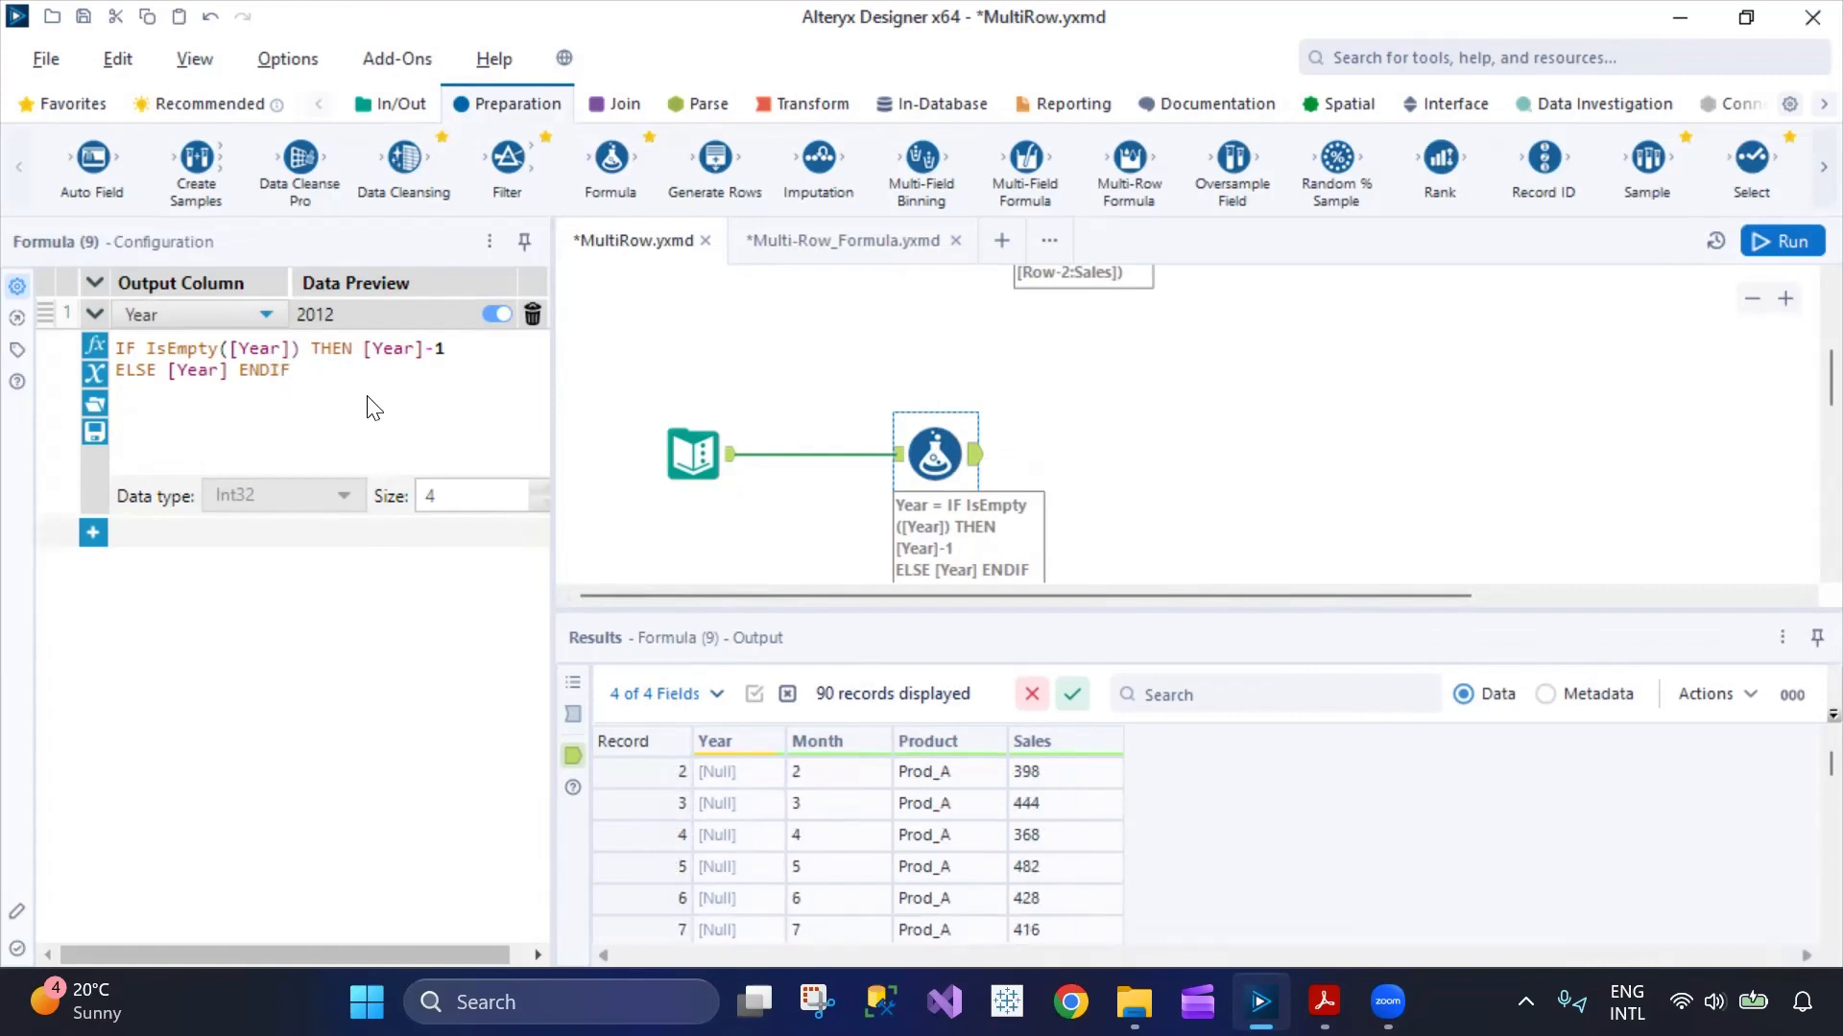
{"action": "scroll", "coordinate": [729, 831], "scroll_direction": "up", "scroll_amount": 1}
{"action": "scroll", "coordinate": [728, 831], "scroll_direction": "down", "scroll_amount": 4}
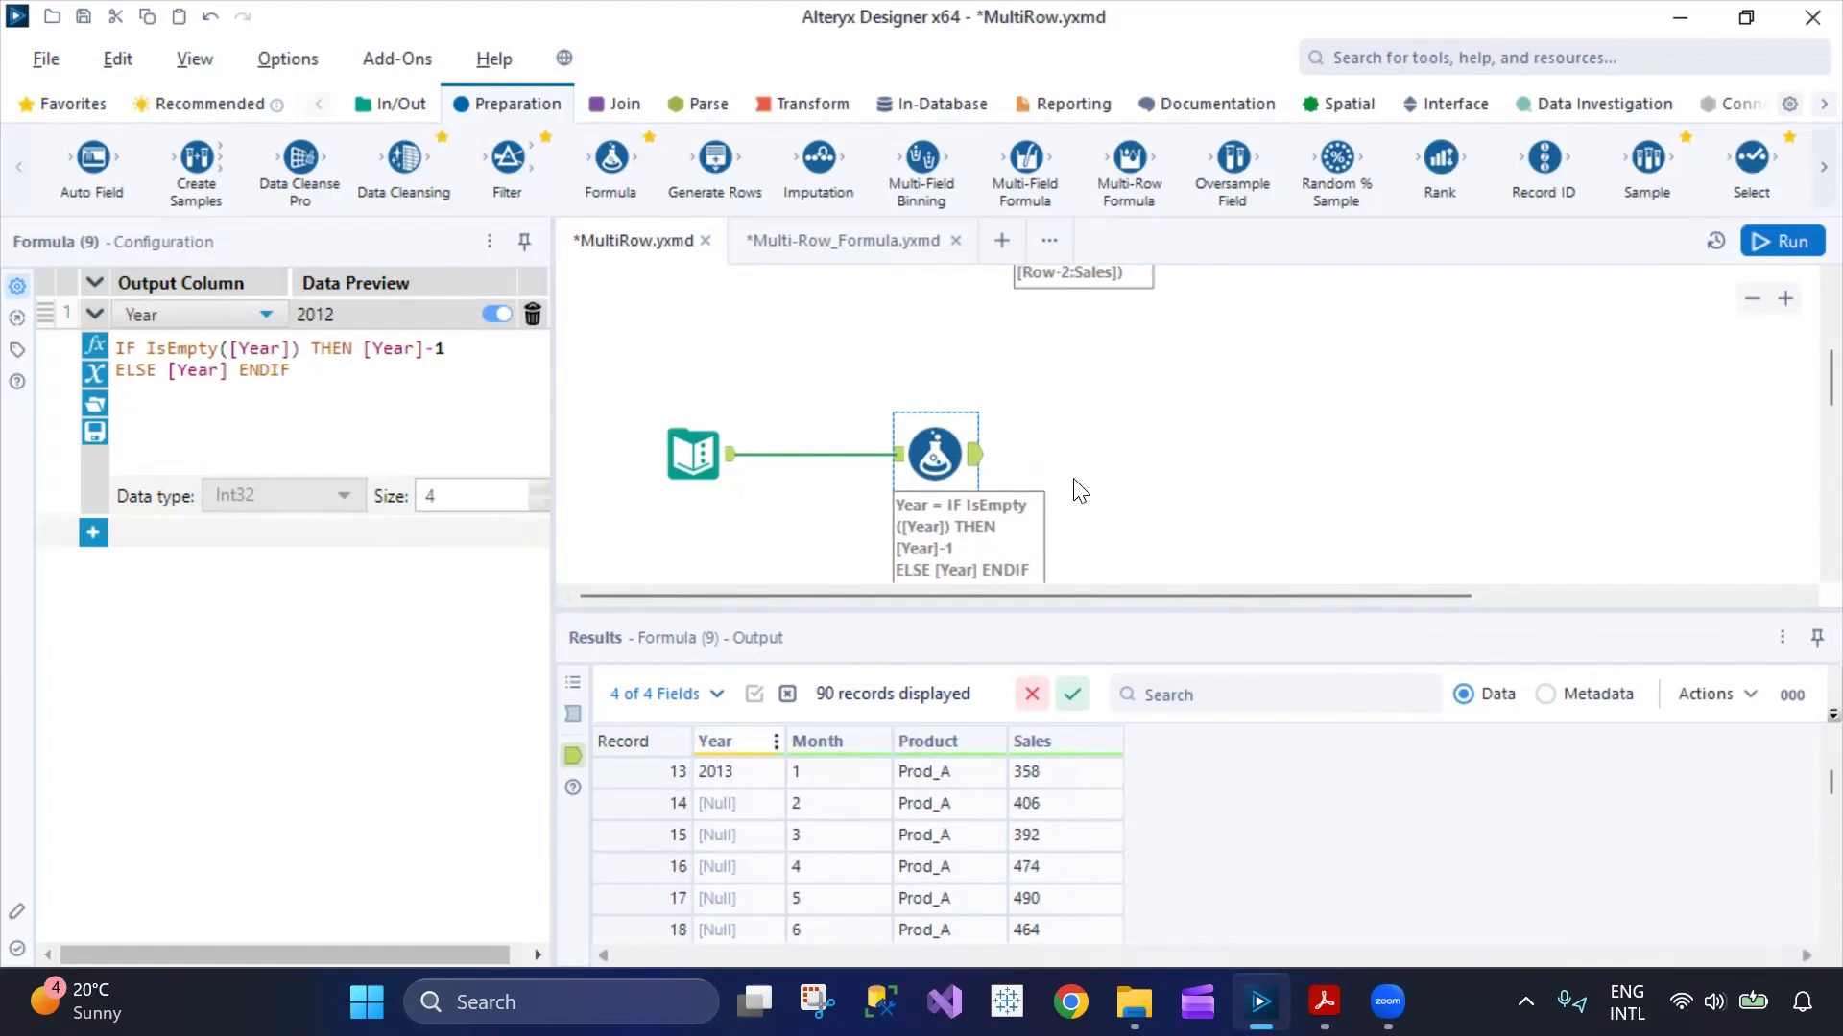
{"action": "scroll", "coordinate": [1086, 486], "scroll_direction": "down", "scroll_amount": 1}
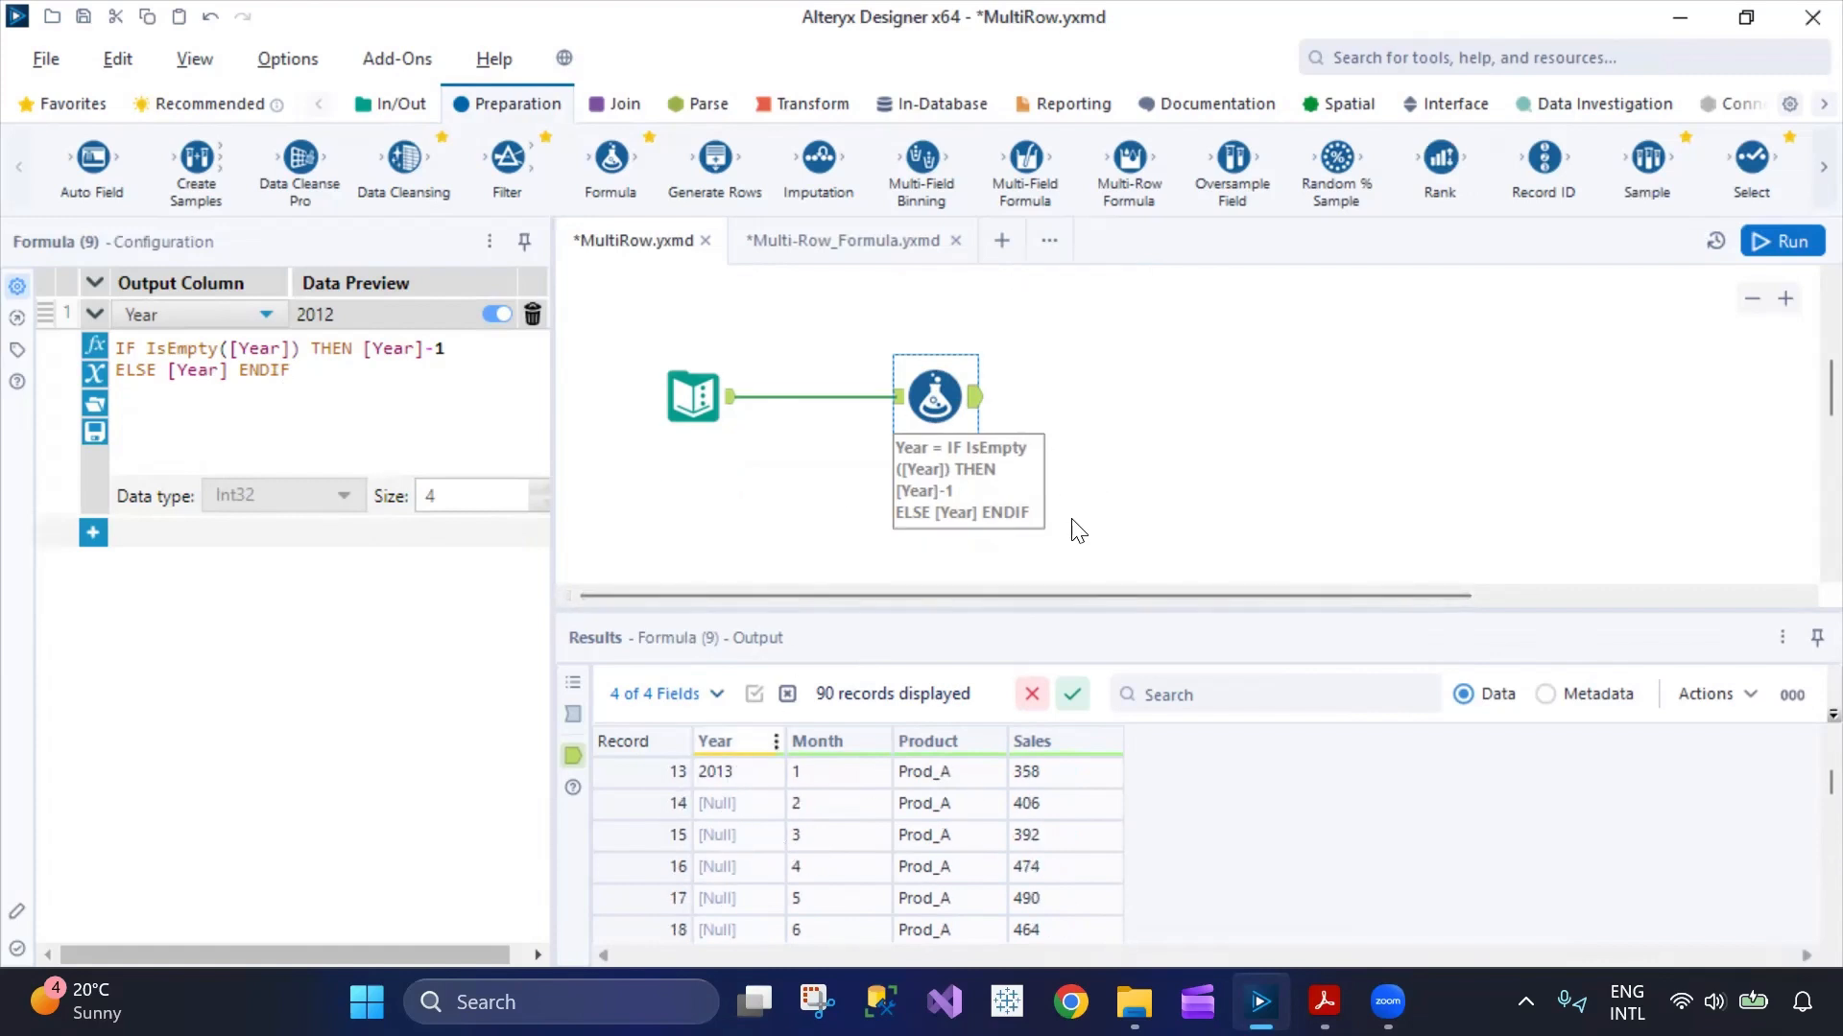
- Open the Text Input holding the device click data and widen its DeviceID and Clicks columns
{"action": "scroll", "coordinate": [1092, 406], "scroll_direction": "down", "scroll_amount": 4}
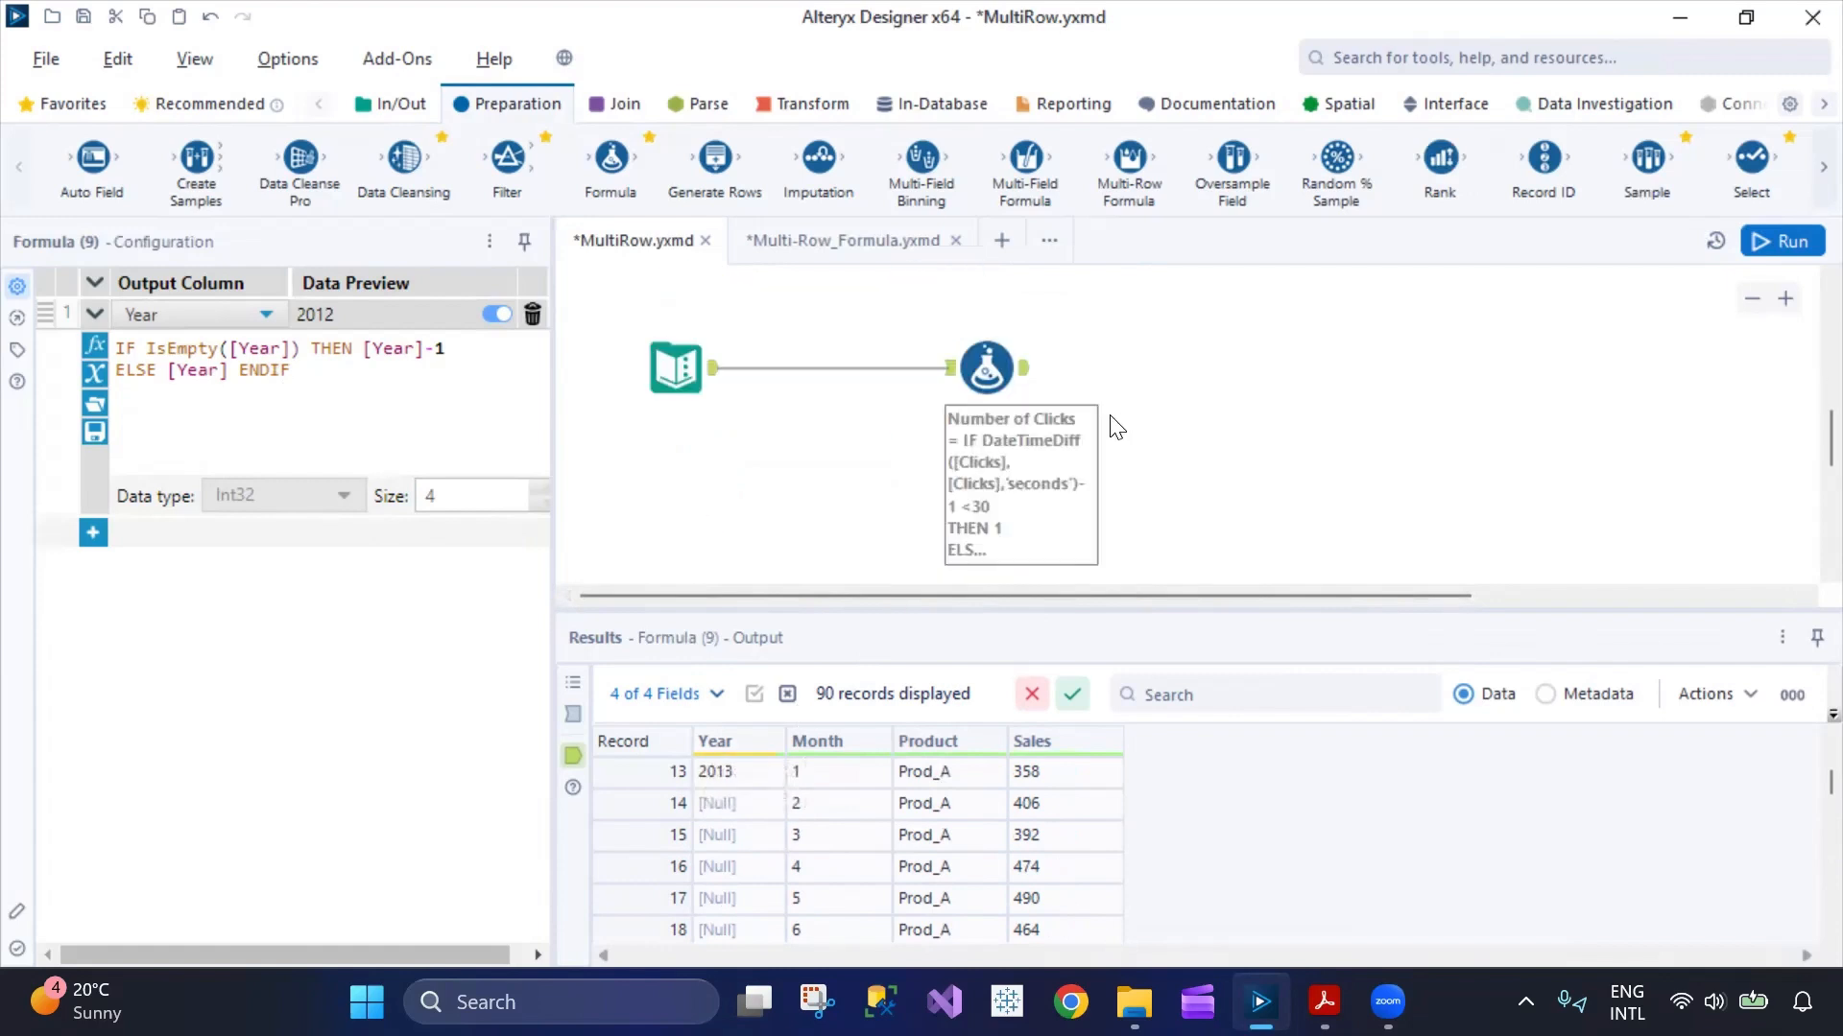
{"action": "left_click", "coordinate": [675, 364]}
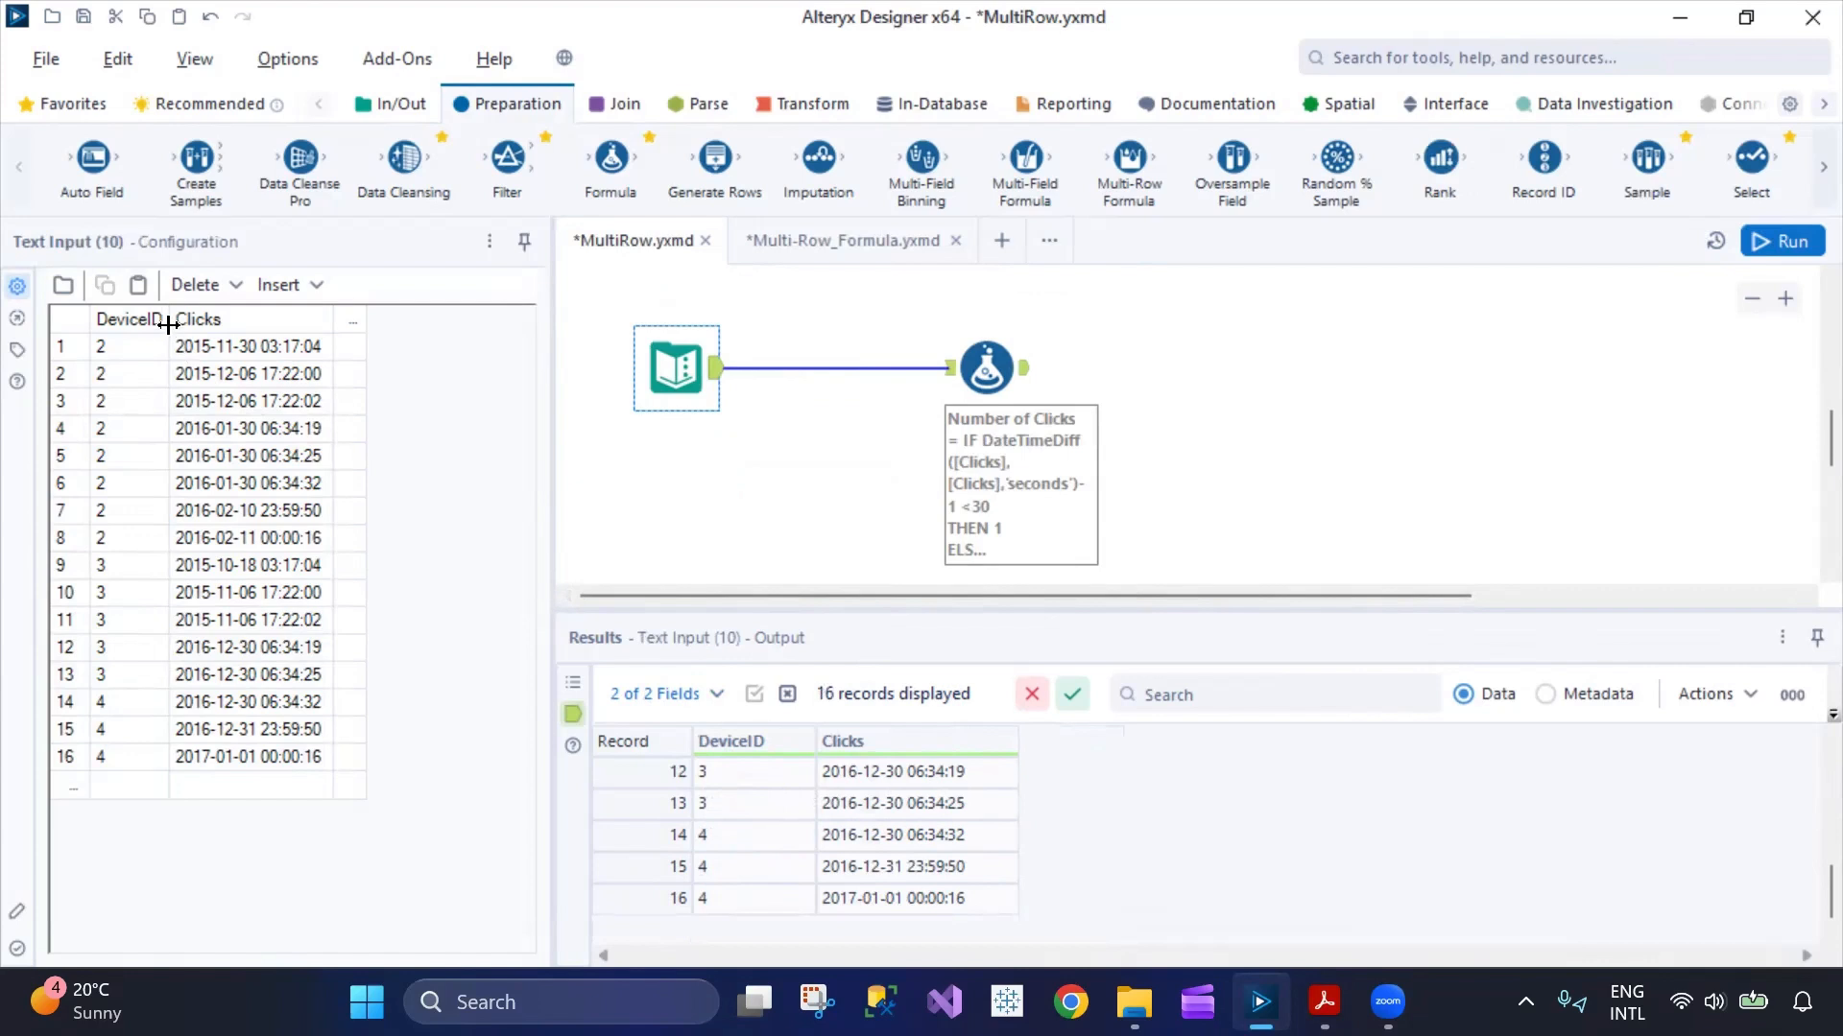
{"action": "left_click_drag", "start_coordinate": [168, 326], "coordinate": [200, 329]}
{"action": "left_click_drag", "start_coordinate": [361, 322], "coordinate": [419, 322]}
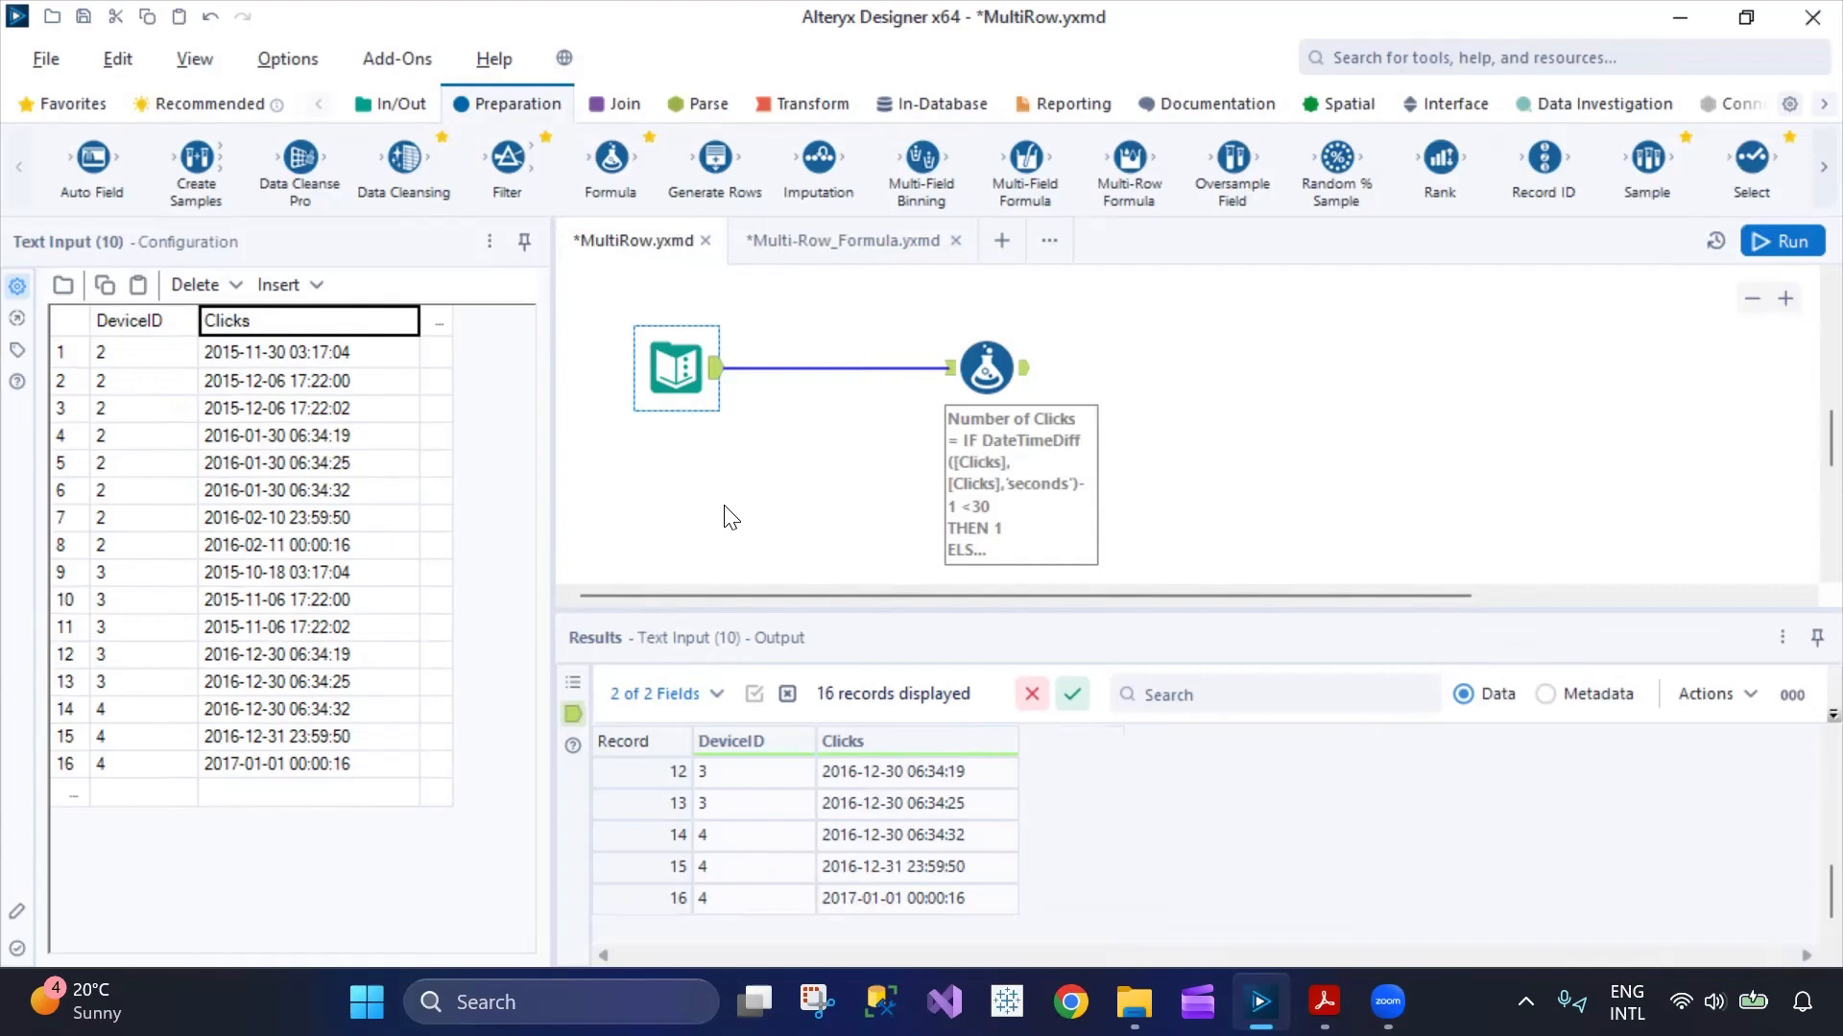
- Run the workflow and review the Number of Clicks expression and output in the connected Formula tool
{"action": "key", "text": "ctrl+r"}
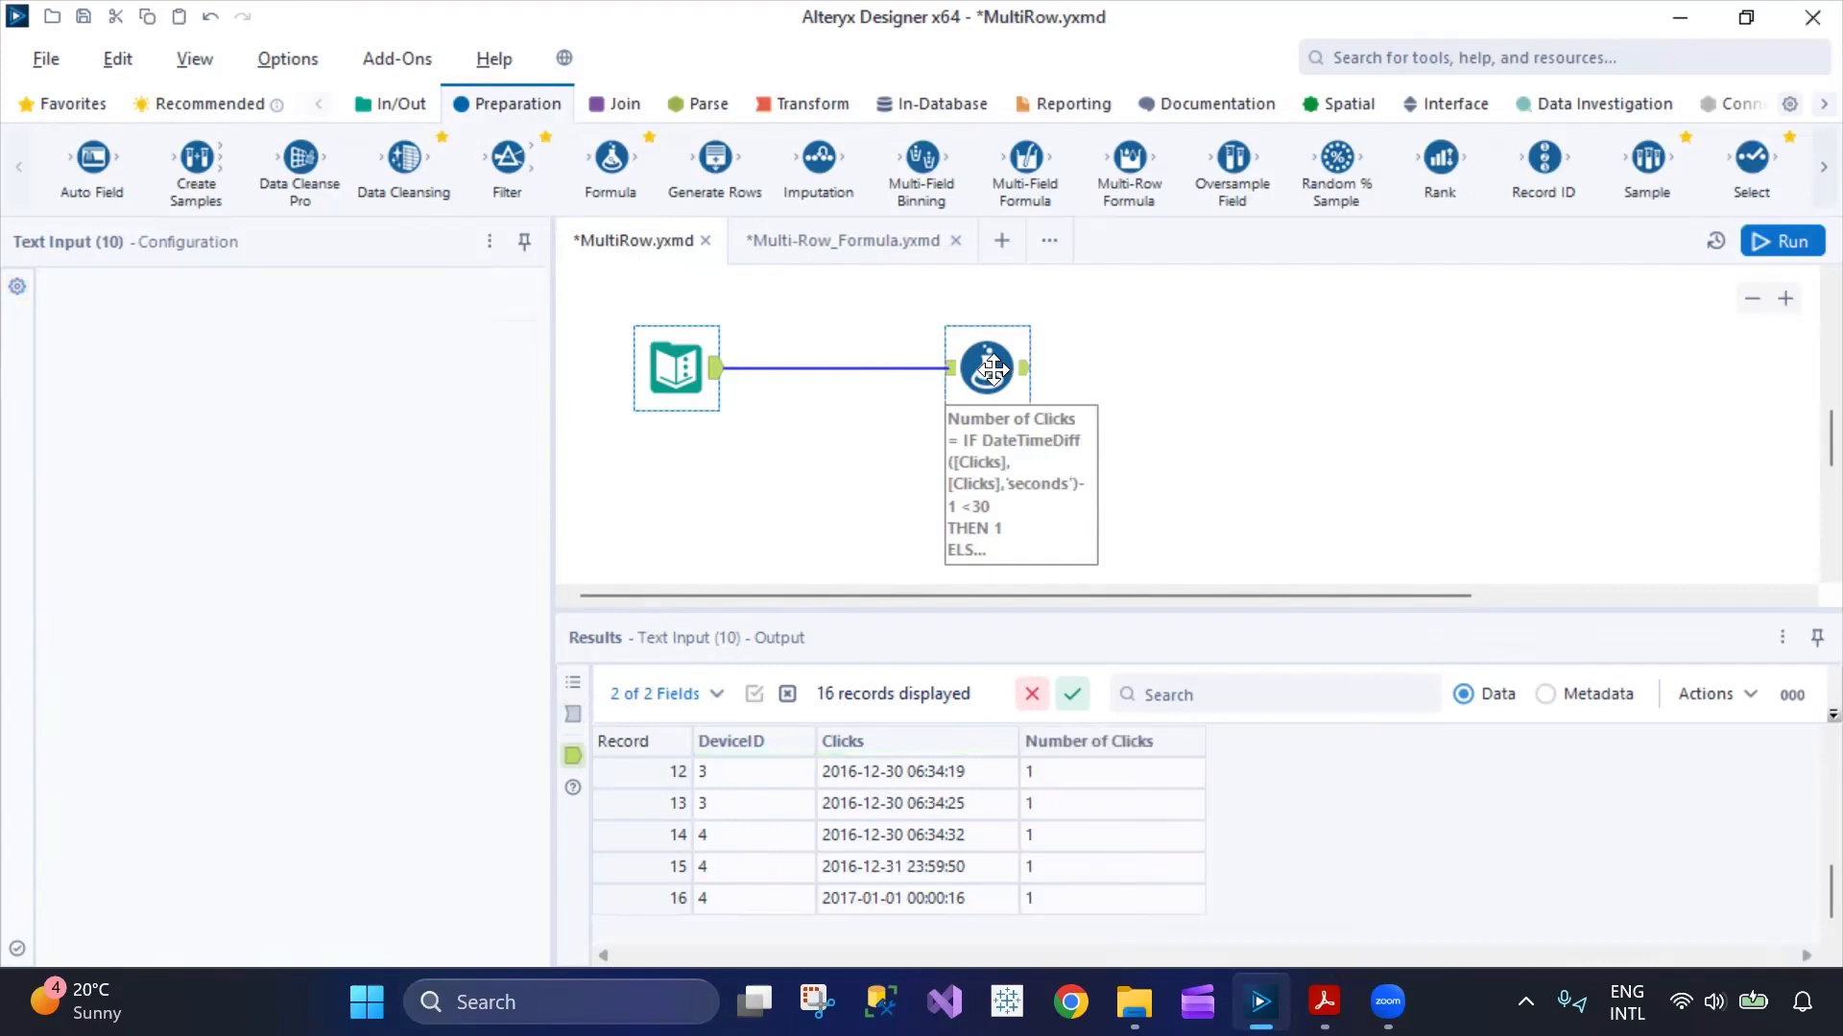
{"action": "left_click", "coordinate": [987, 368]}
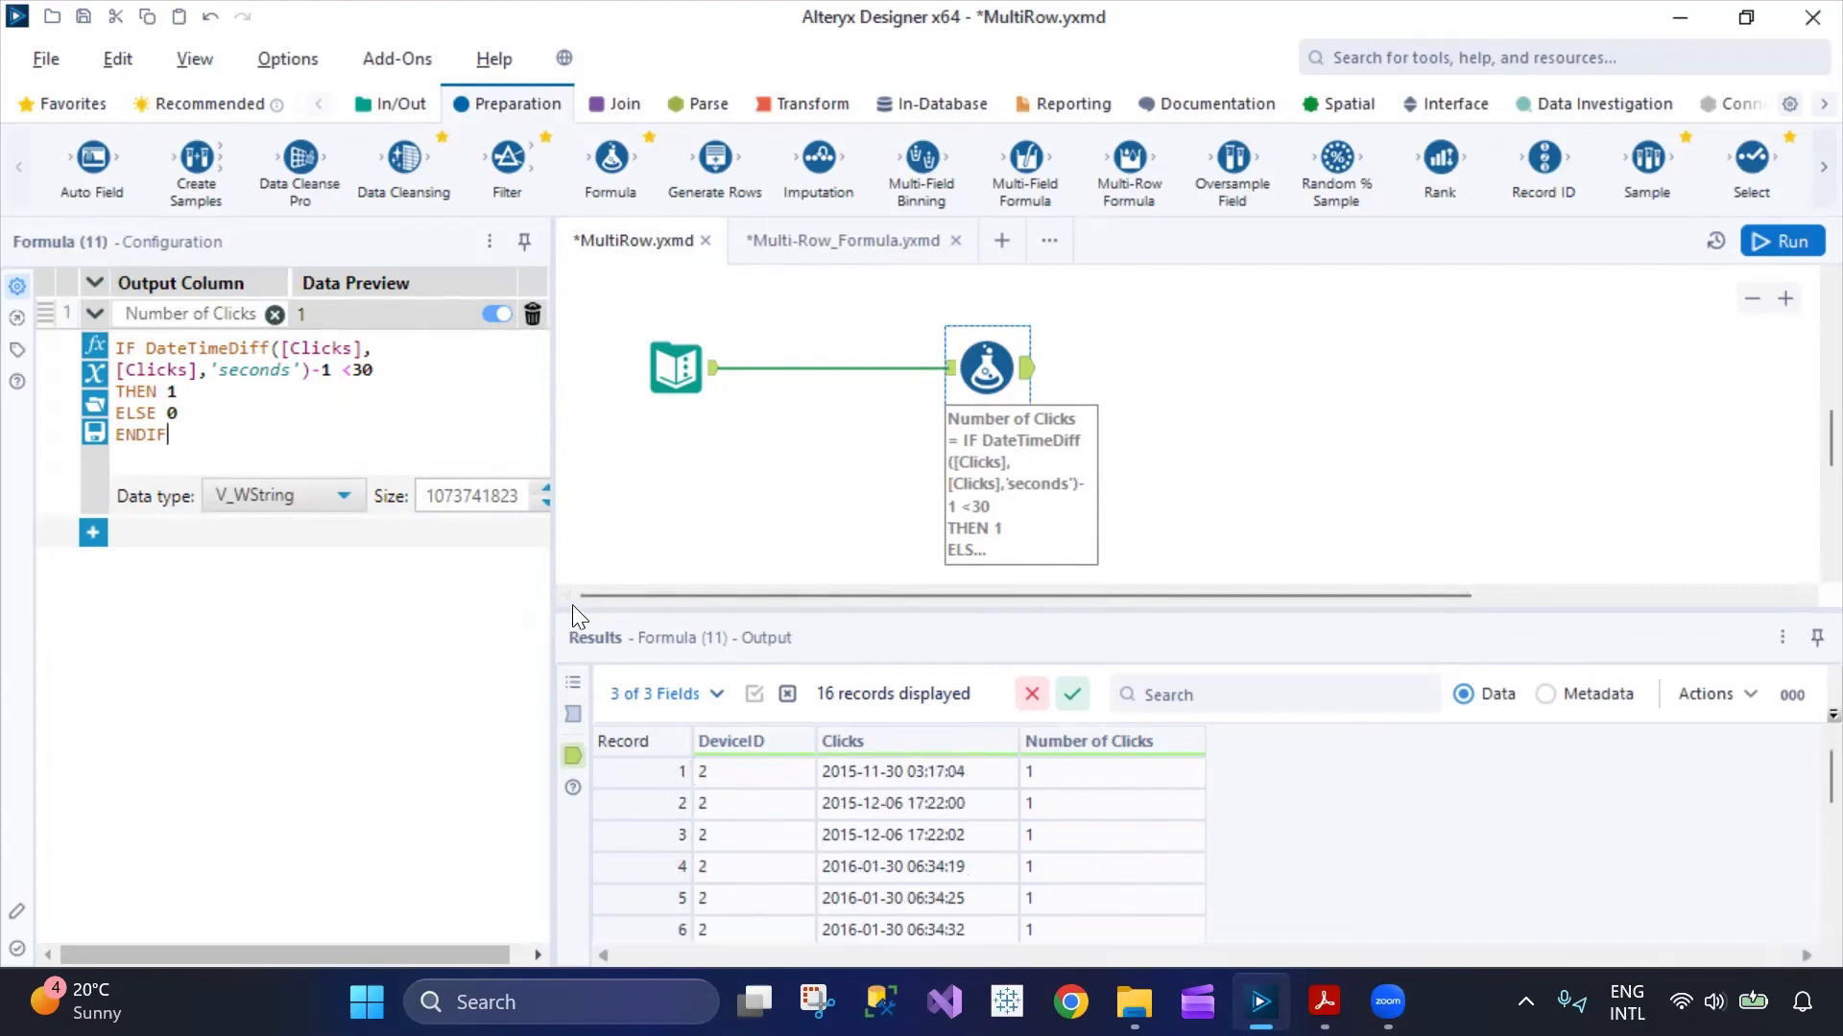
- Examine the Group, Unit and GL_Account input data and the expression of the Multi-Row Formula tool that fills Unit
{"action": "scroll", "coordinate": [950, 515], "scroll_direction": "down", "scroll_amount": 3}
{"action": "left_click", "coordinate": [674, 344]}
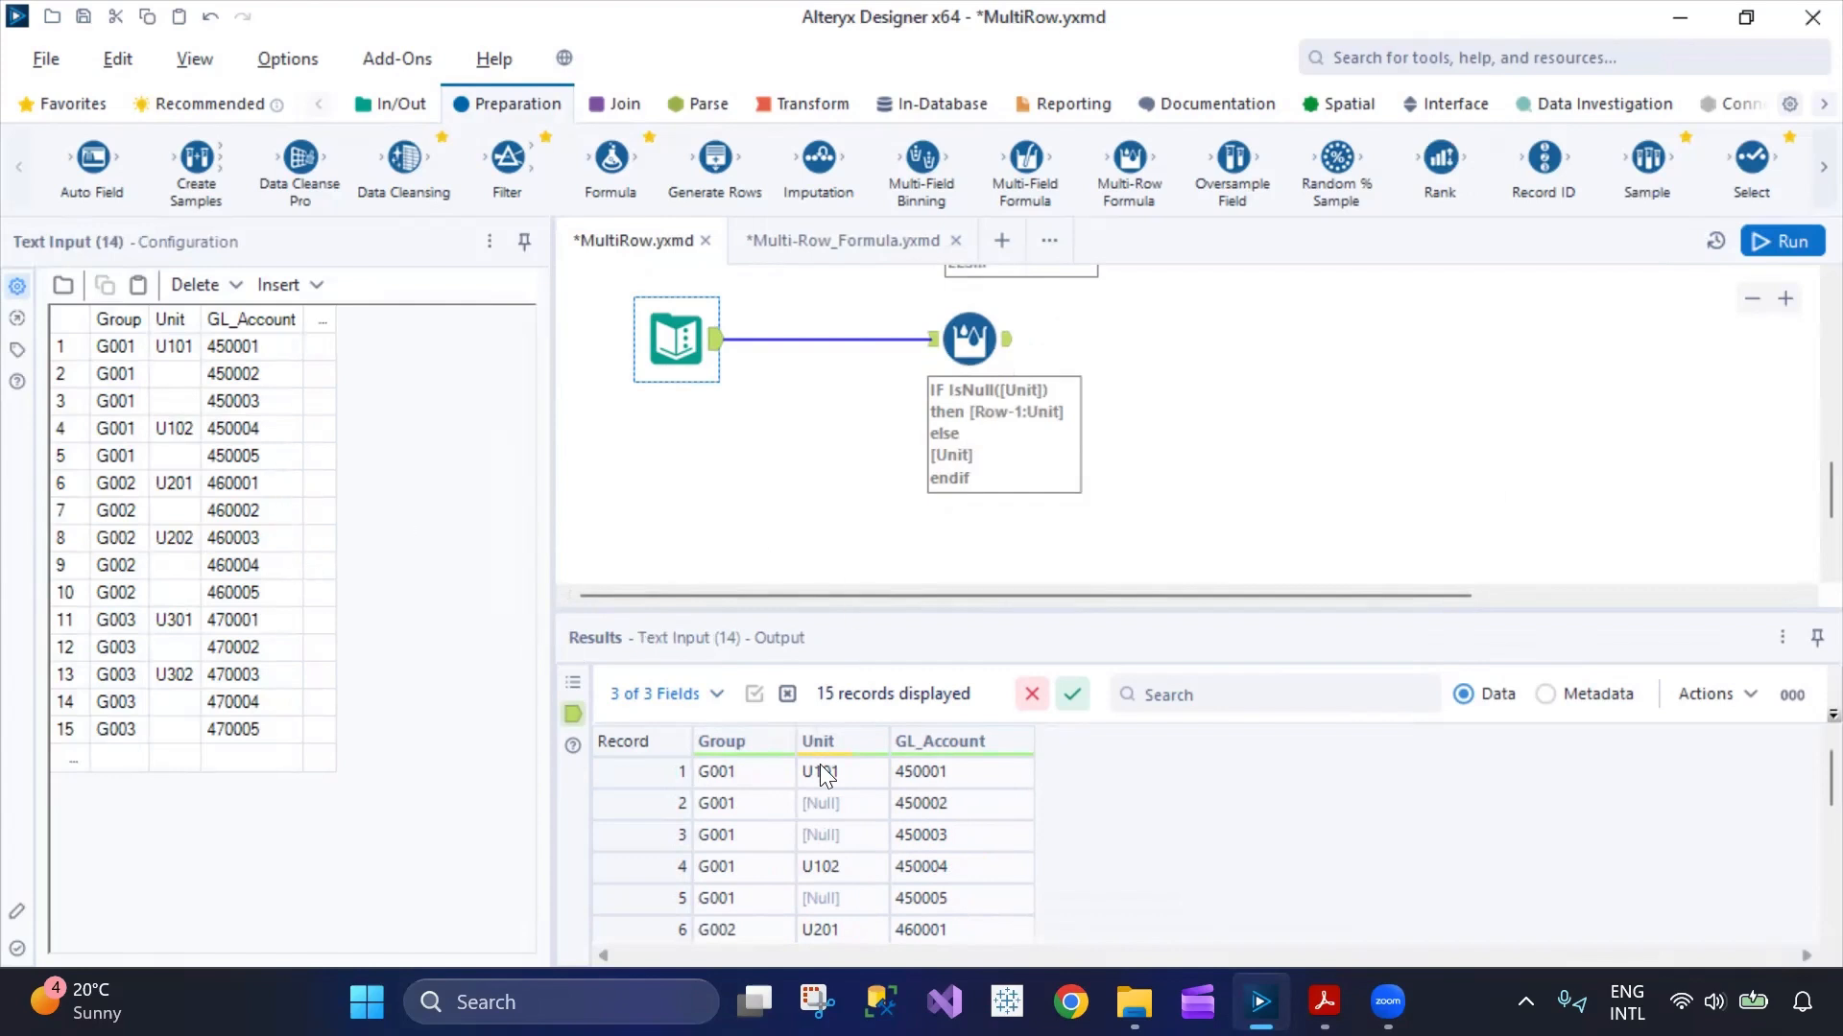
{"action": "left_click_drag", "start_coordinate": [199, 317], "coordinate": [399, 323]}
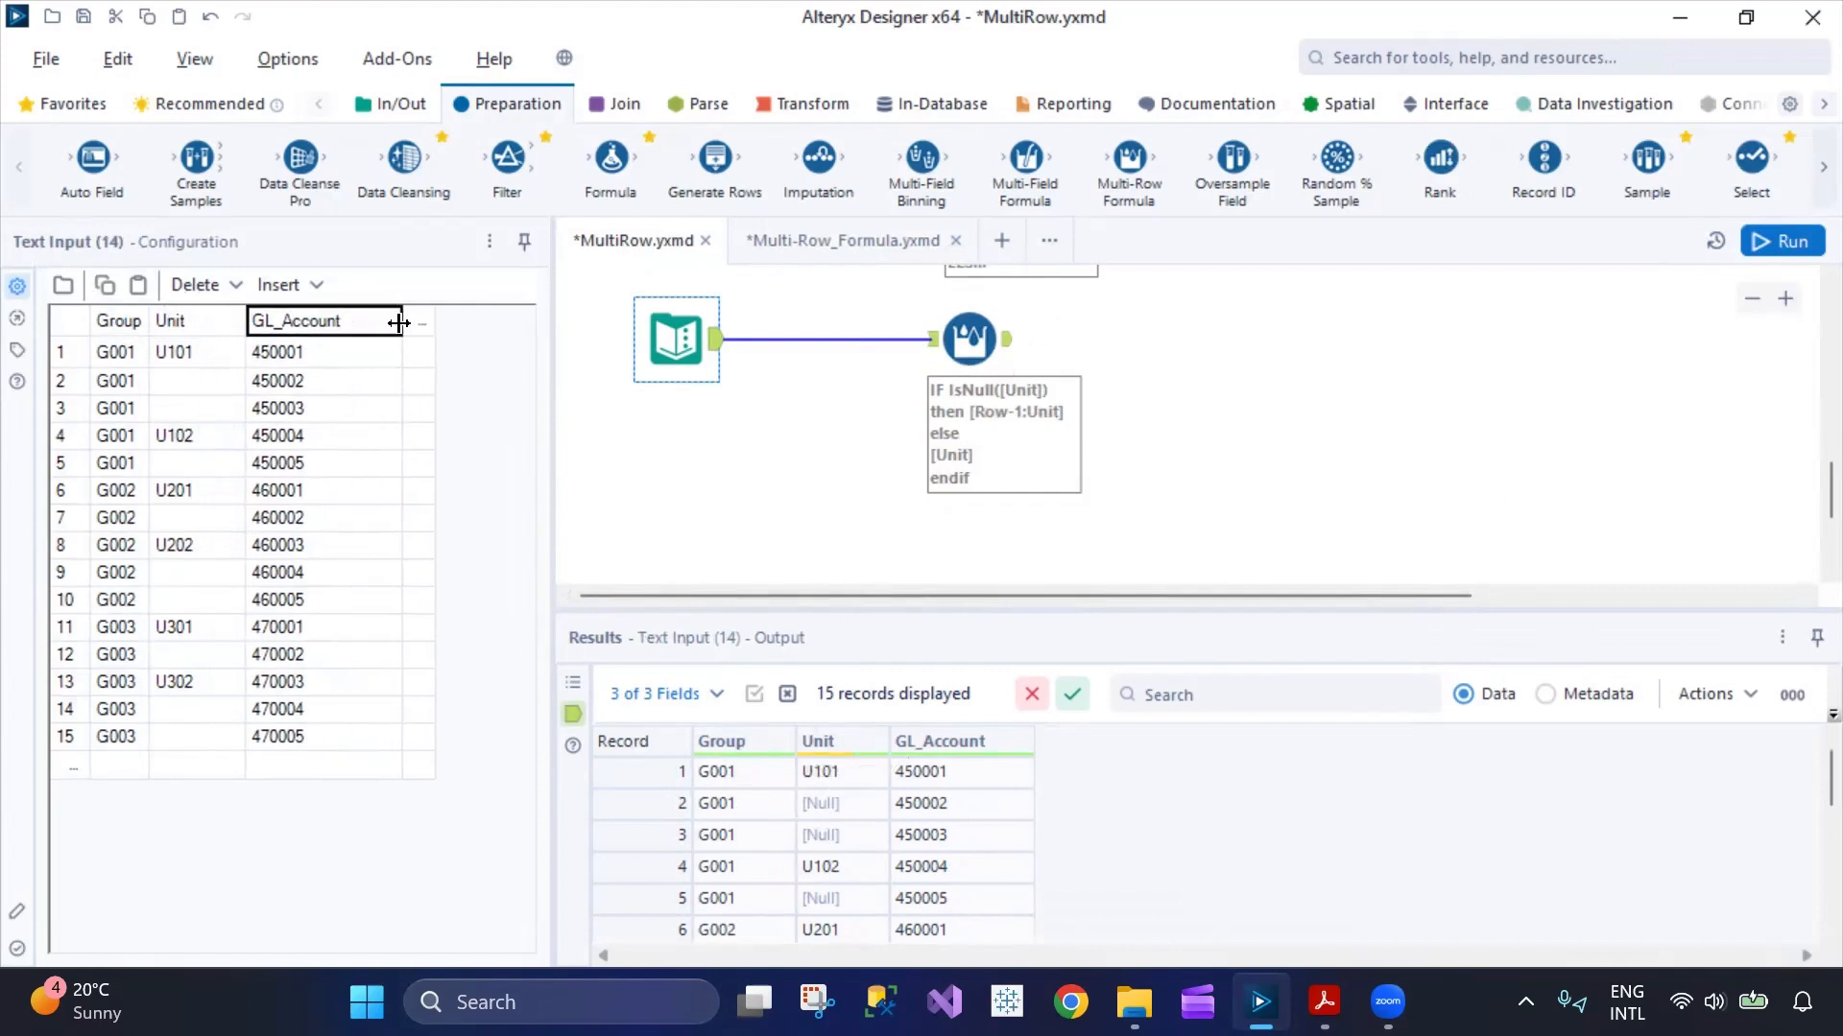
{"action": "left_click", "coordinate": [923, 411]}
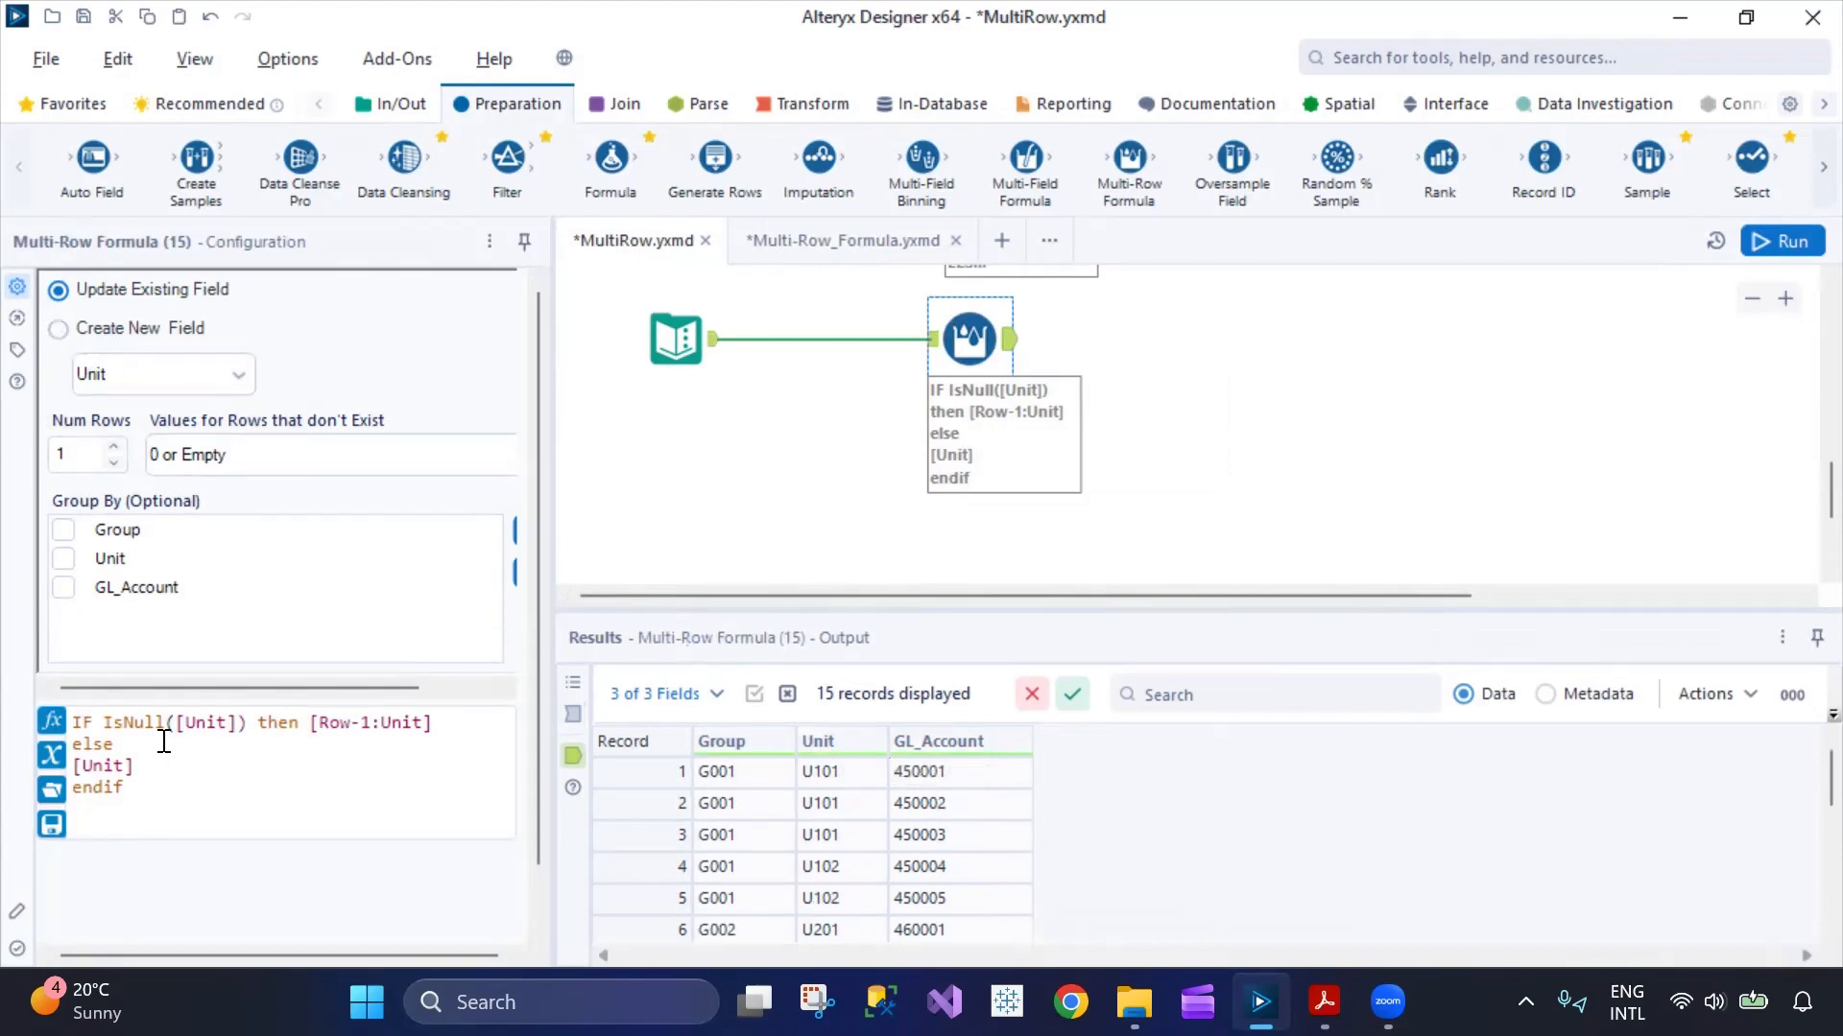
{"action": "left_click_drag", "start_coordinate": [144, 787], "coordinate": [56, 675]}
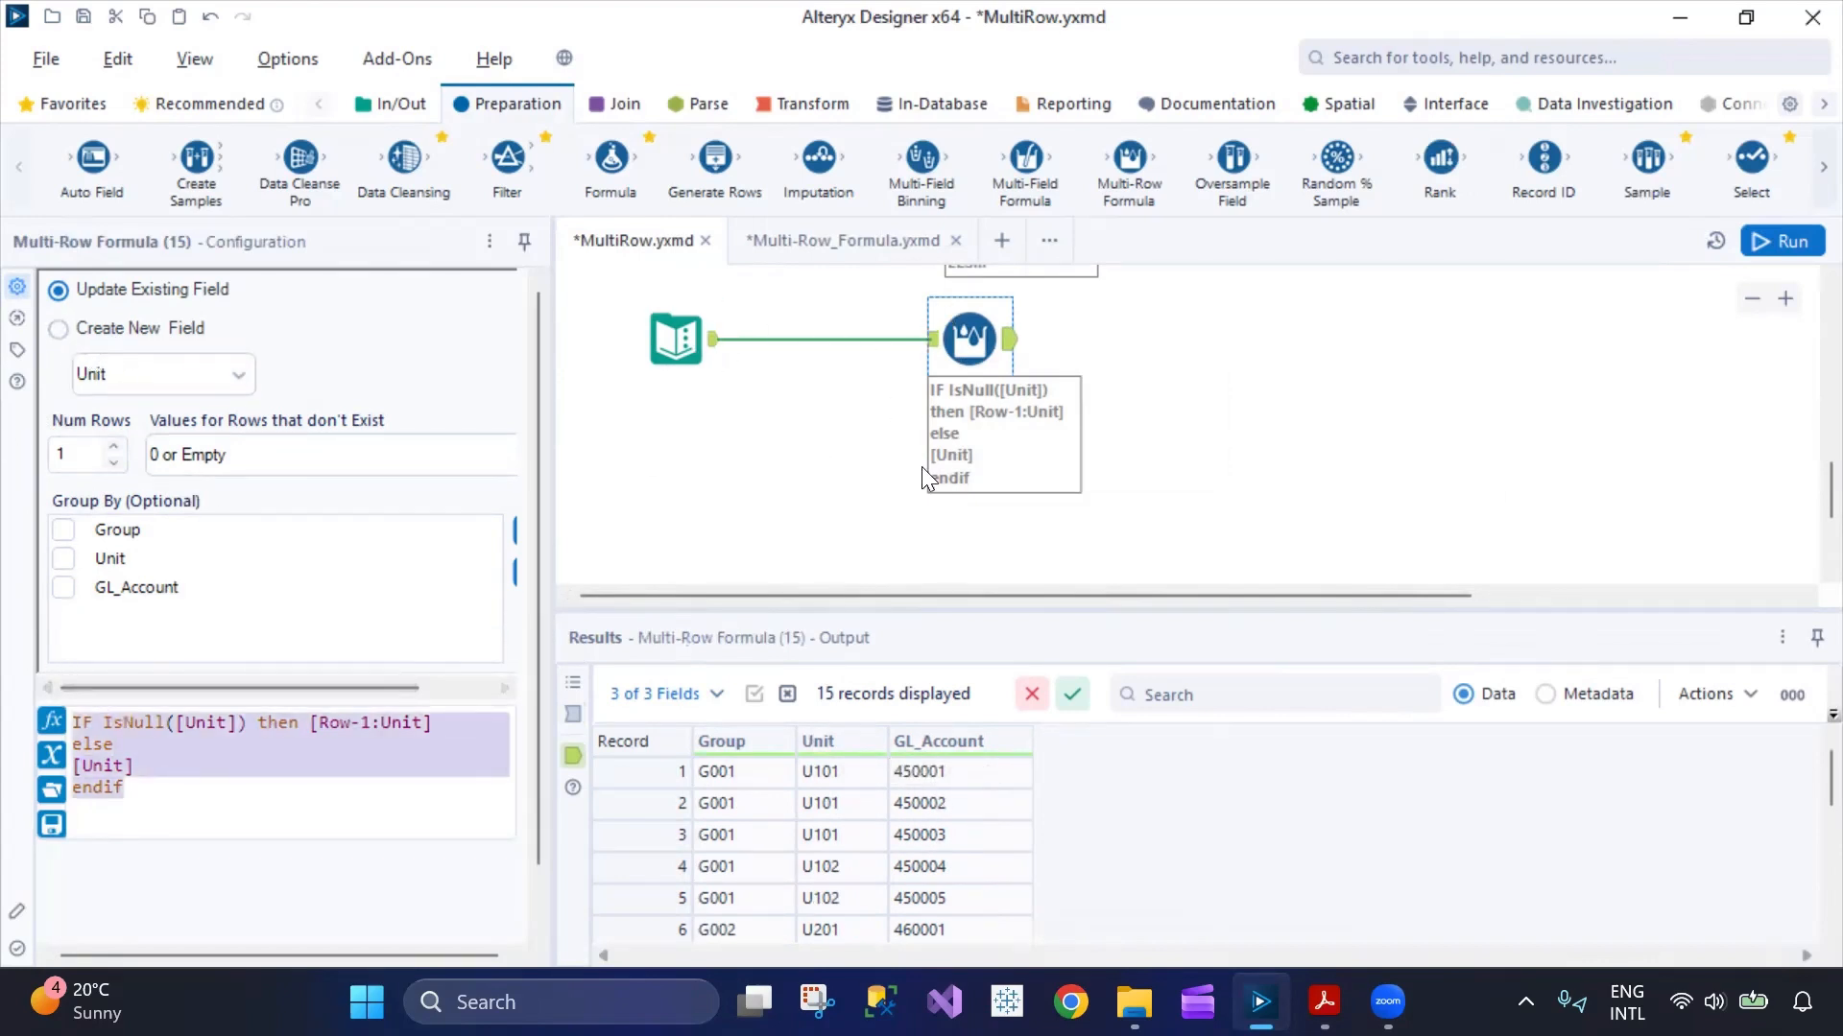
- Compare the IsEmpty expression in the Year Multi-Row Formula tool with the IsNull expression in the Unit one
{"action": "scroll", "coordinate": [922, 466], "scroll_direction": "up", "scroll_amount": 5}
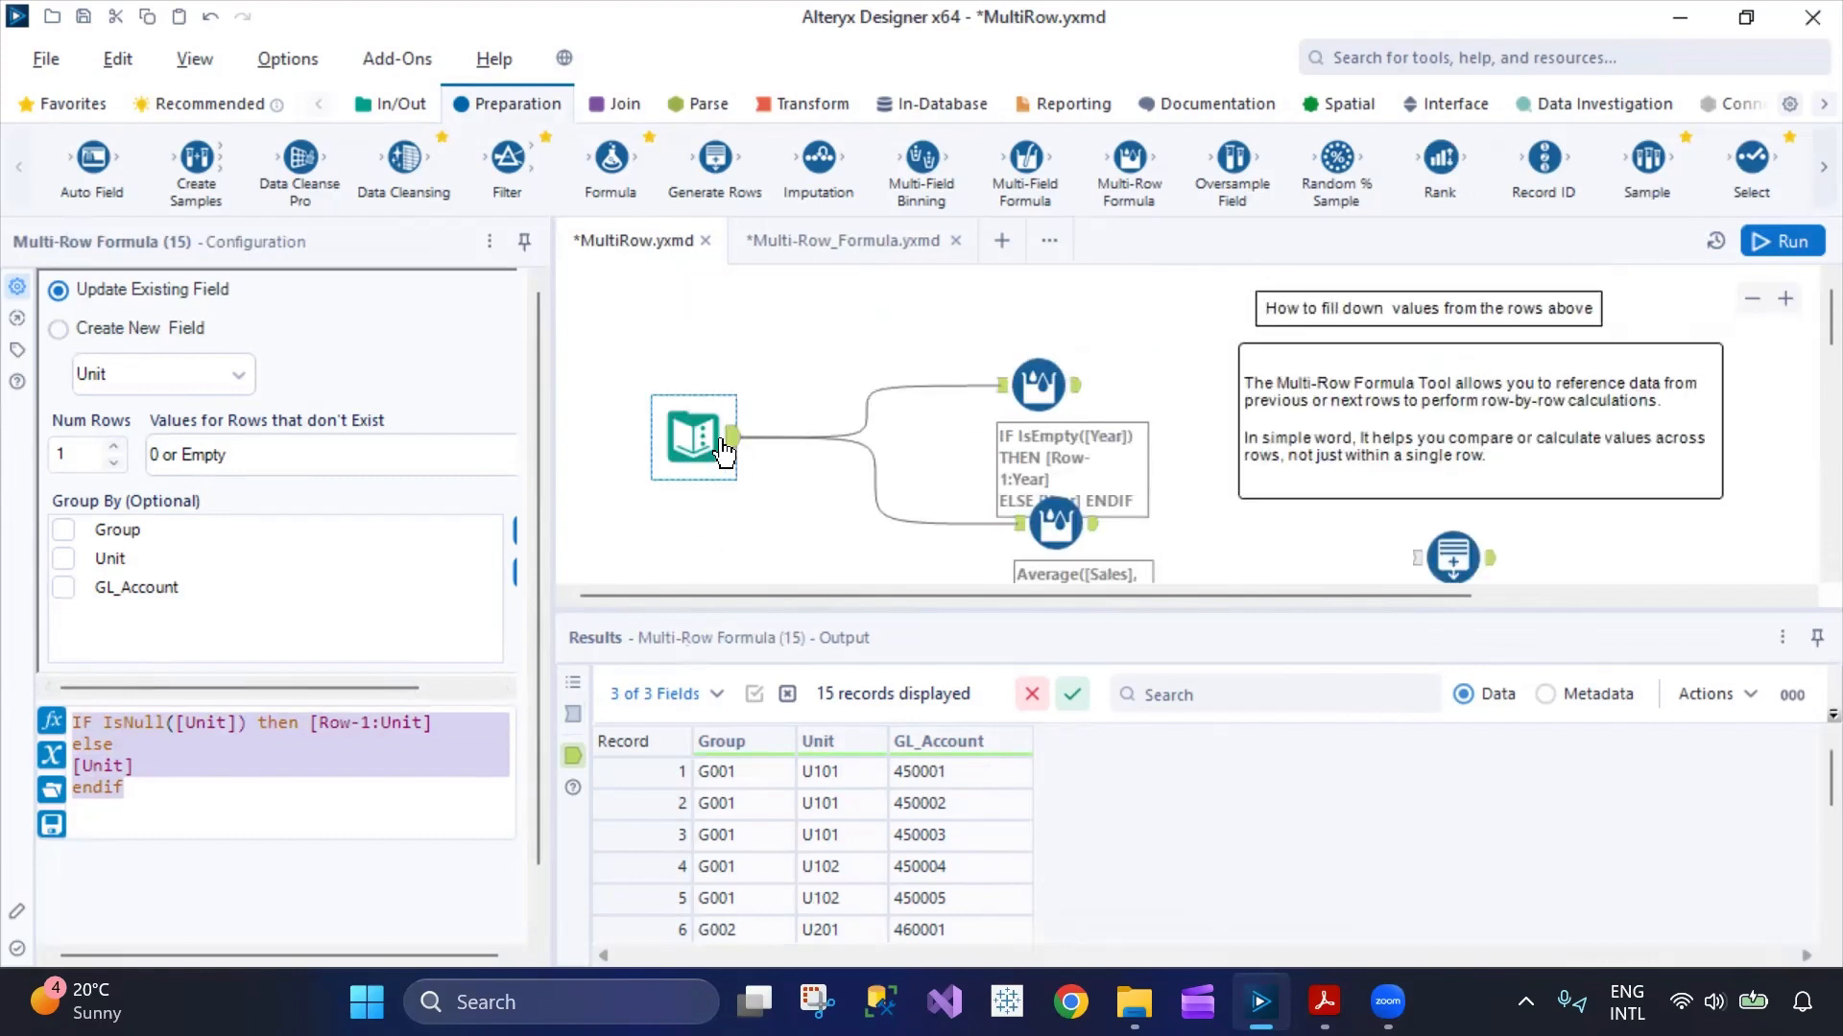
{"action": "left_click", "coordinate": [688, 434]}
{"action": "left_click", "coordinate": [1042, 378]}
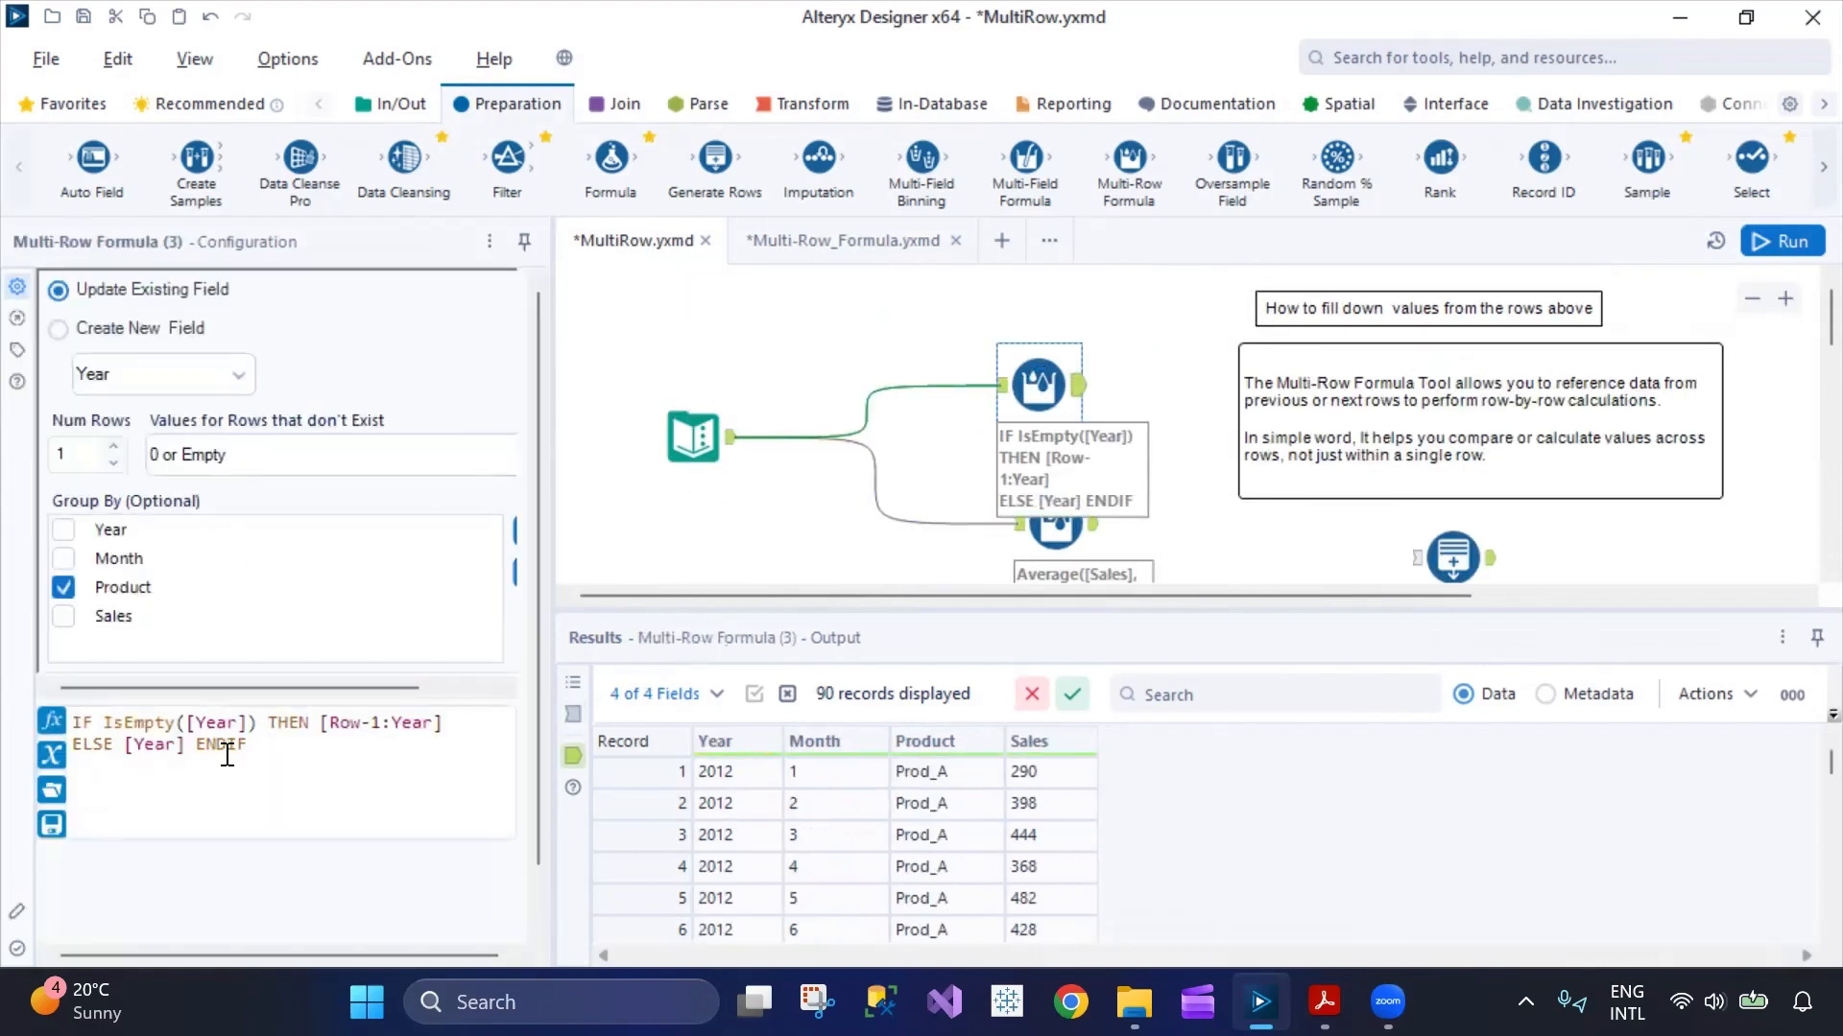
{"action": "left_click_drag", "start_coordinate": [251, 748], "coordinate": [48, 715]}
{"action": "scroll", "coordinate": [921, 477], "scroll_direction": "down", "scroll_amount": 5}
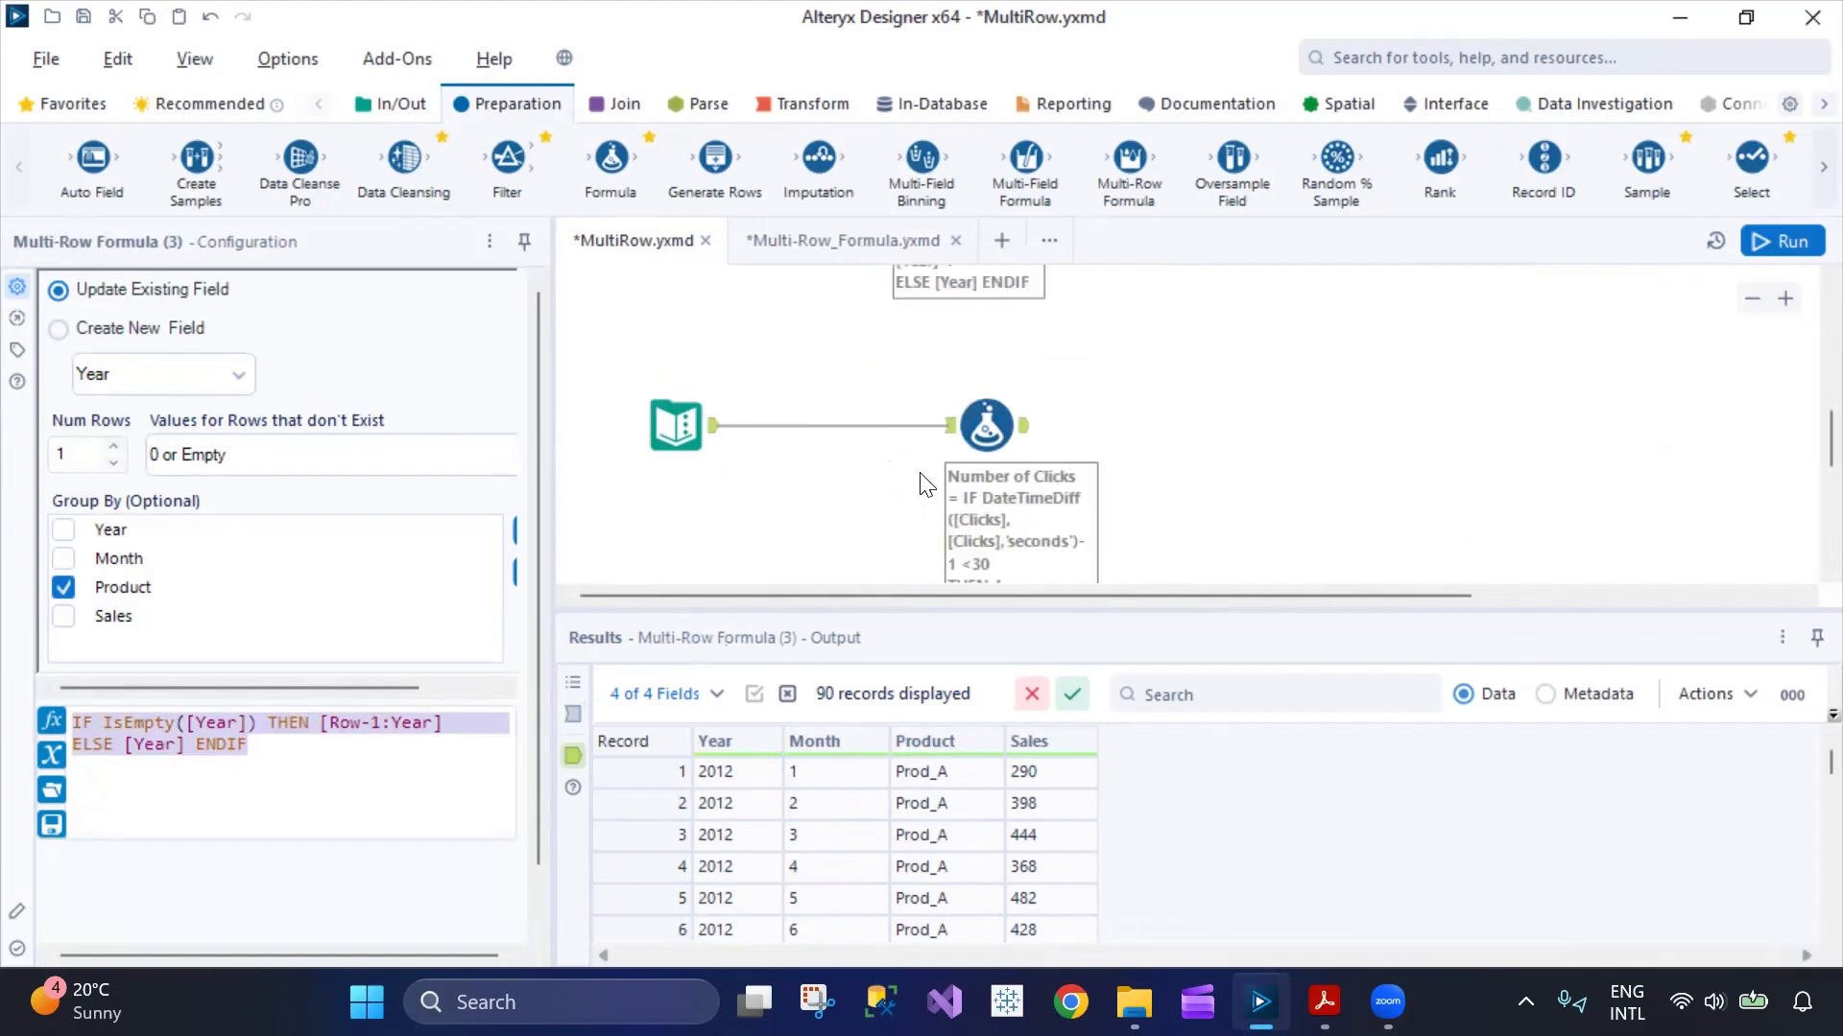
{"action": "left_click", "coordinate": [964, 411]}
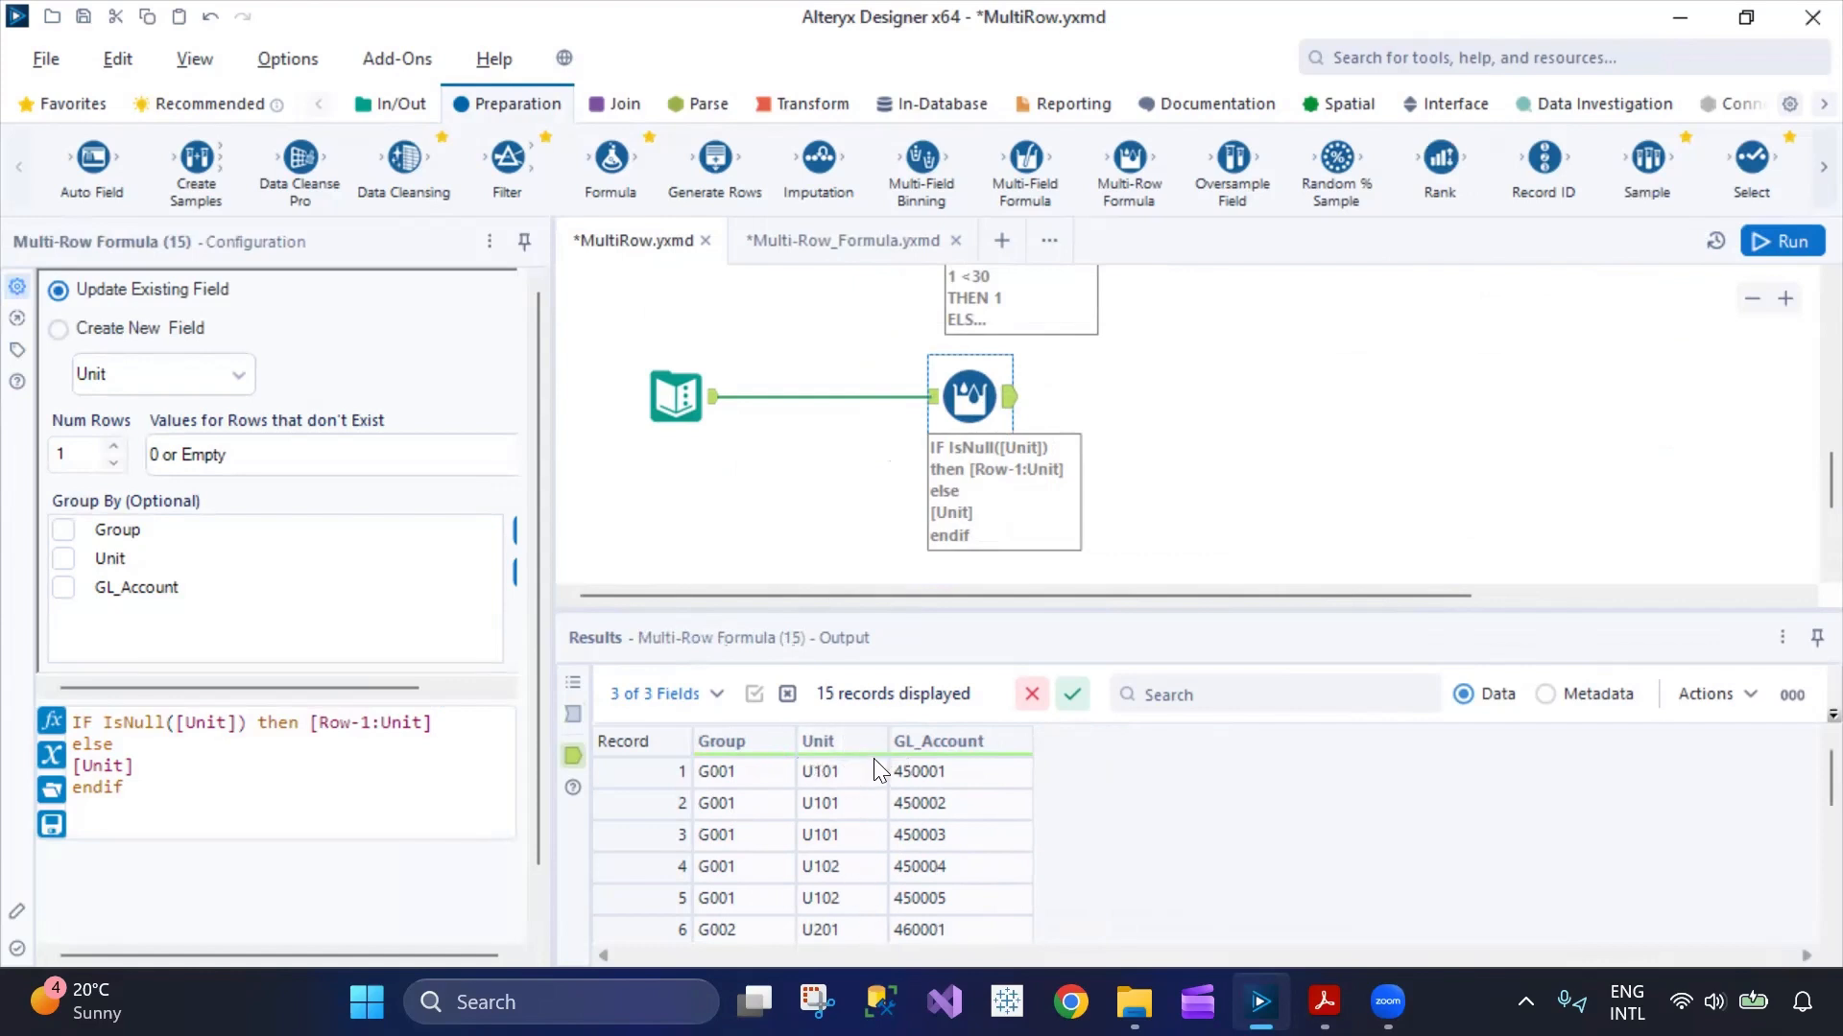
- Return to the Multi-Row_Formula example workflow and inspect the input data and expression under Fill in Nulls in an Existing Column
{"action": "scroll", "coordinate": [1198, 497], "scroll_direction": "up", "scroll_amount": 2}
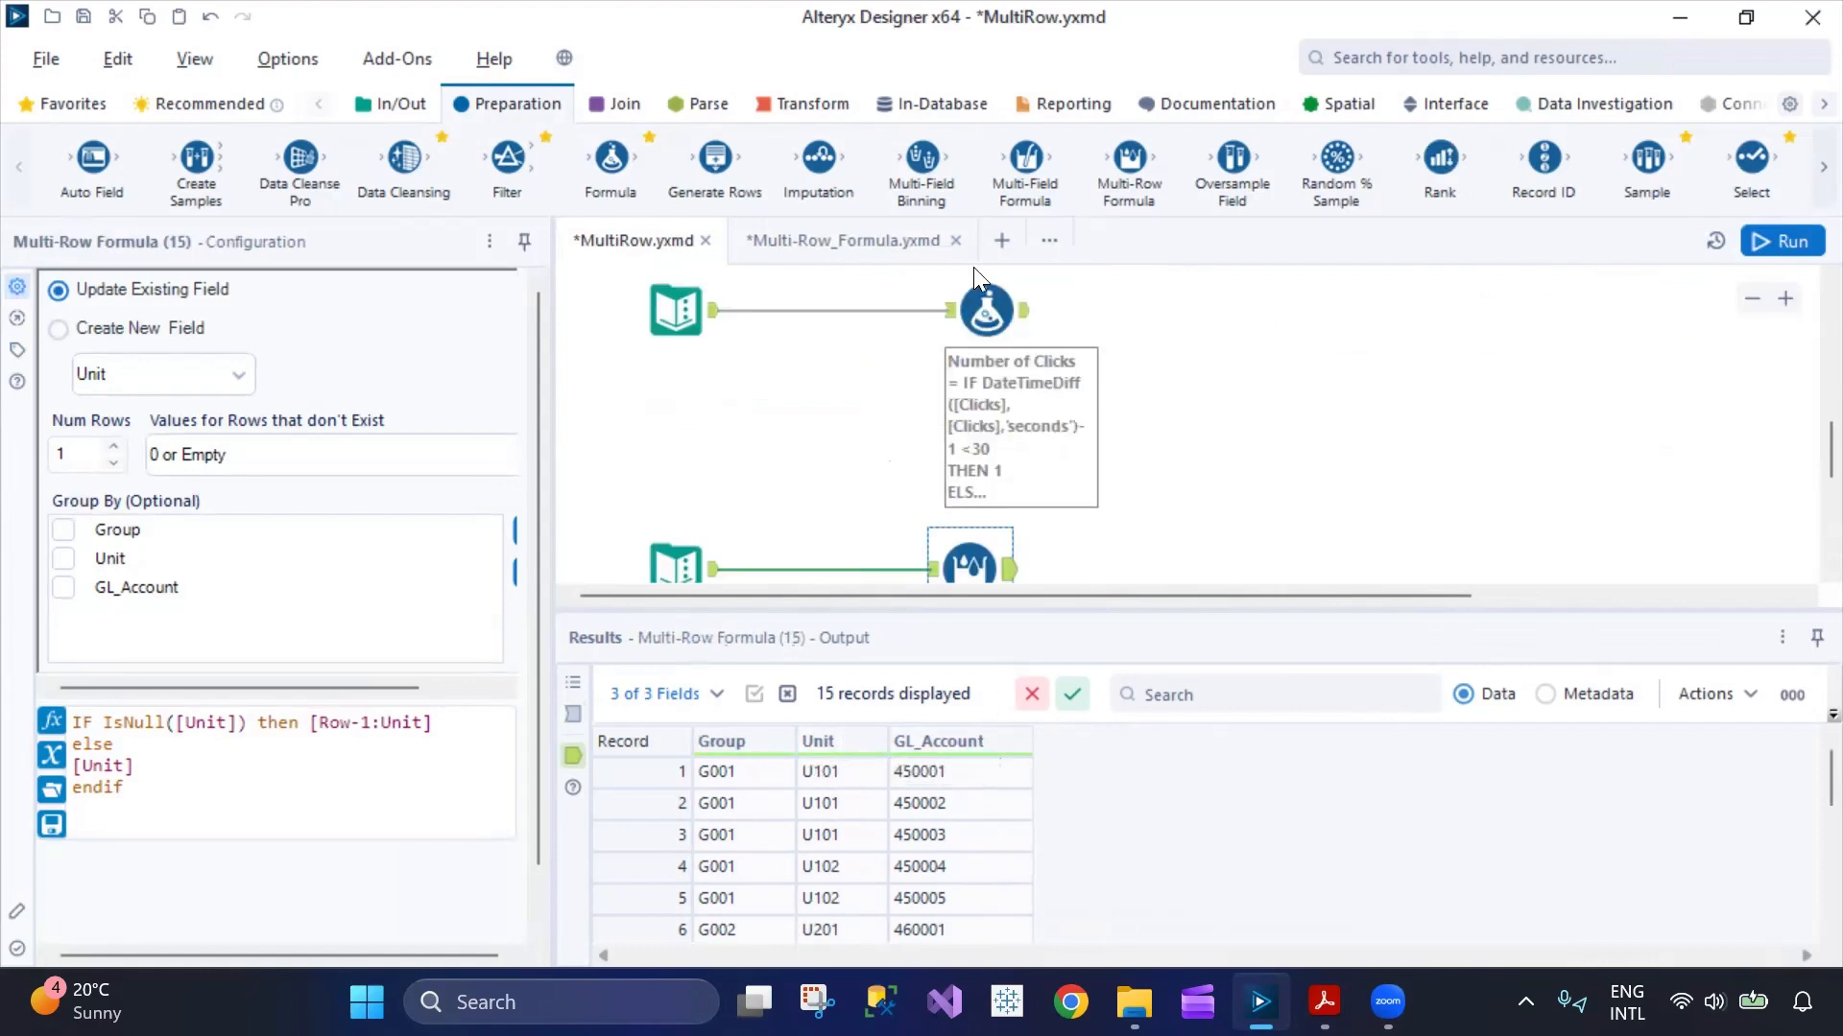
{"action": "left_click", "coordinate": [856, 238]}
{"action": "scroll", "coordinate": [1103, 384], "scroll_direction": "up", "scroll_amount": 5}
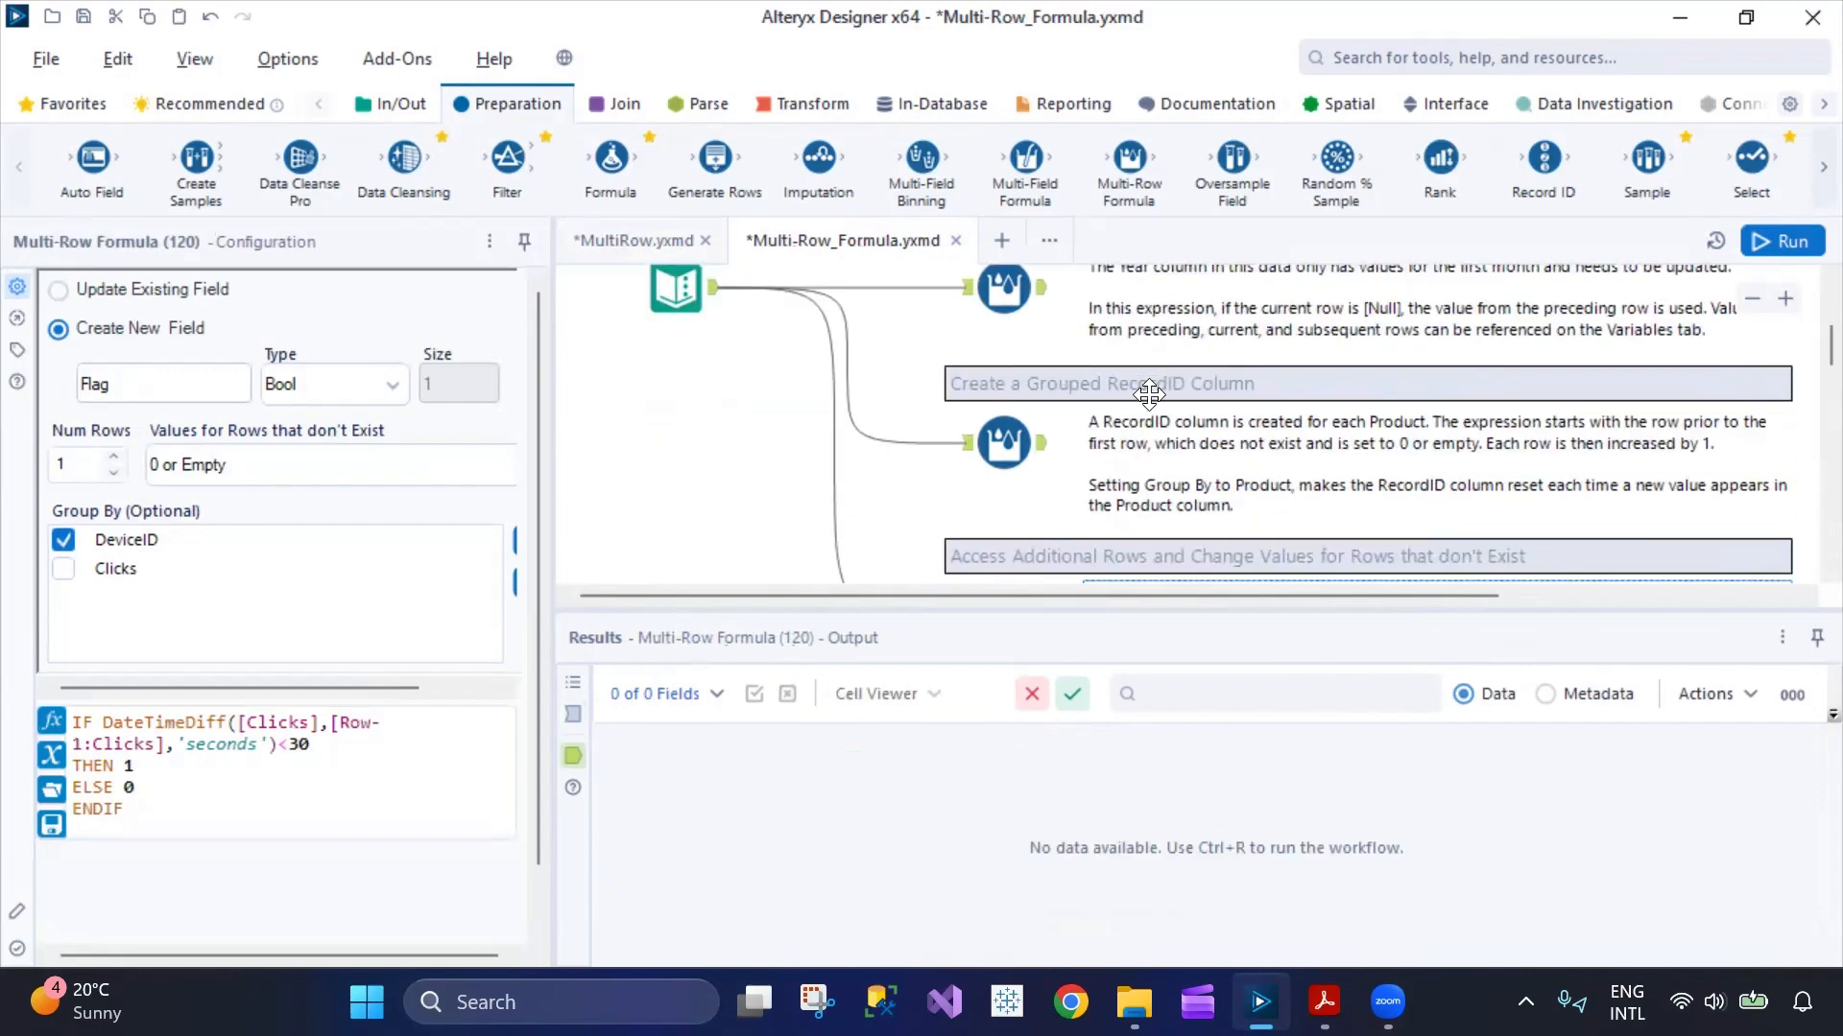
{"action": "scroll", "coordinate": [1148, 401], "scroll_direction": "down", "scroll_amount": 1}
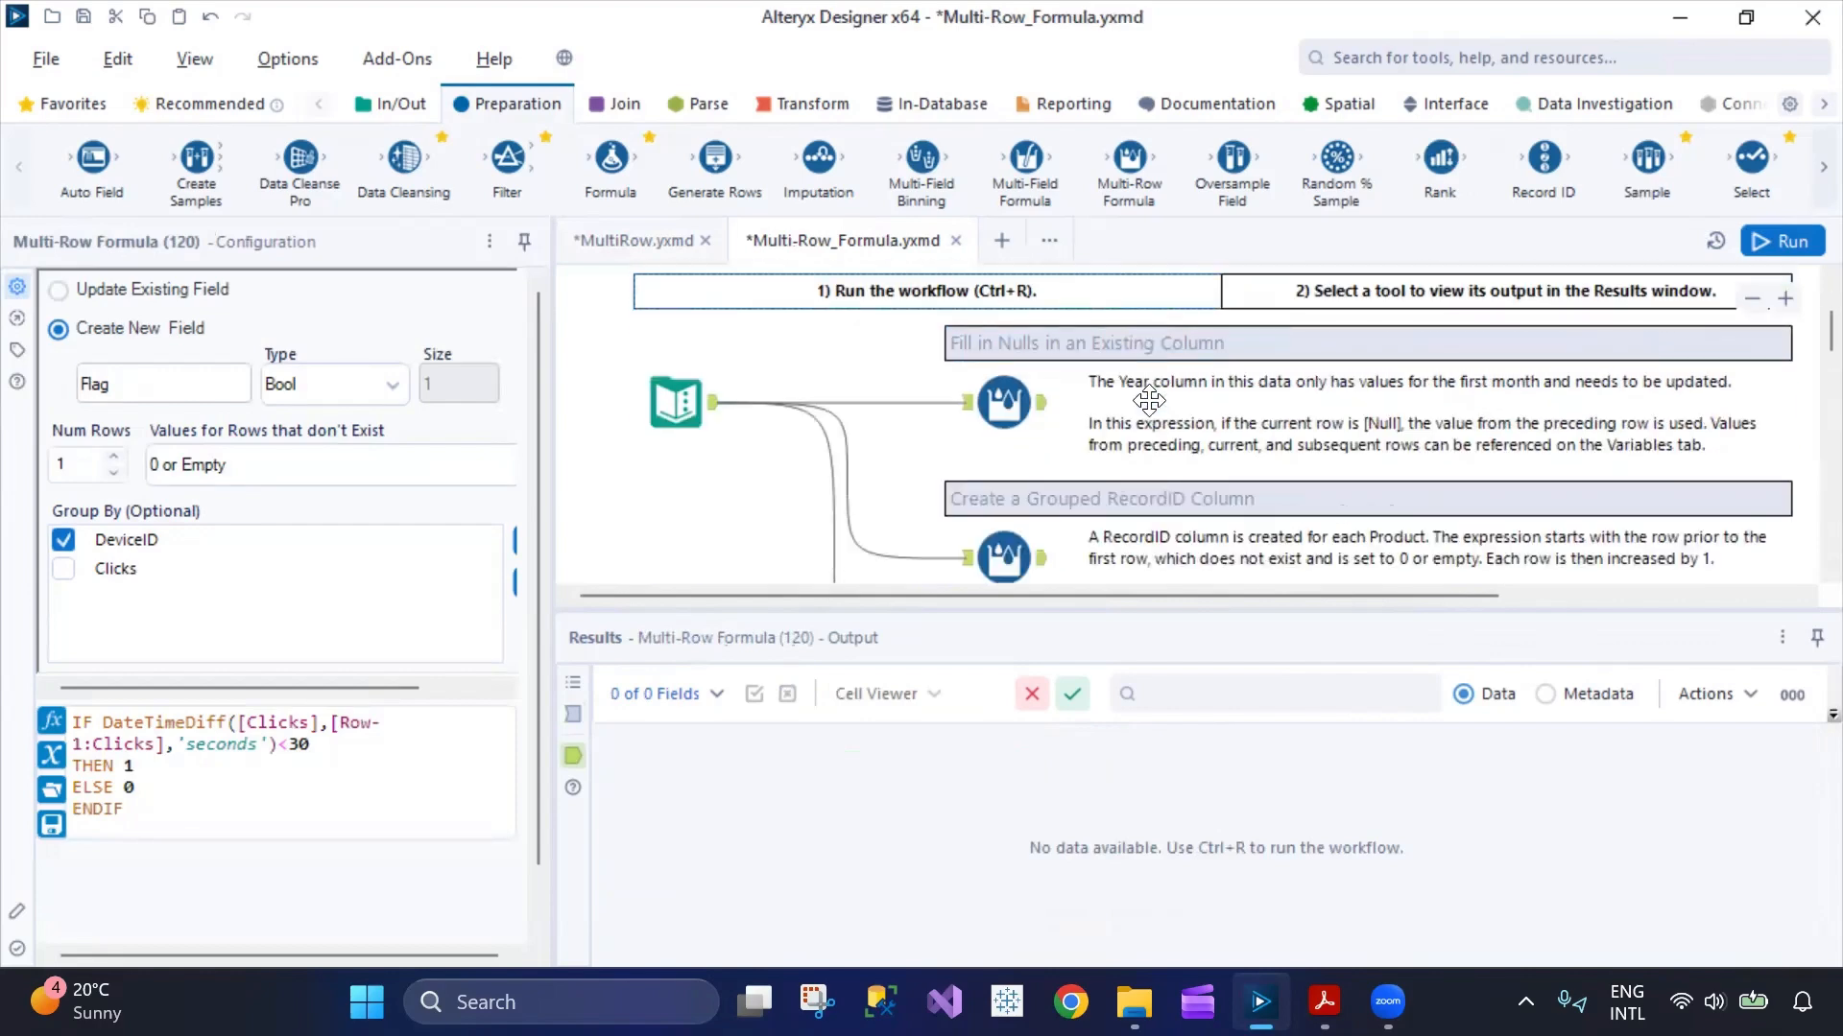
{"action": "left_click", "coordinate": [662, 413]}
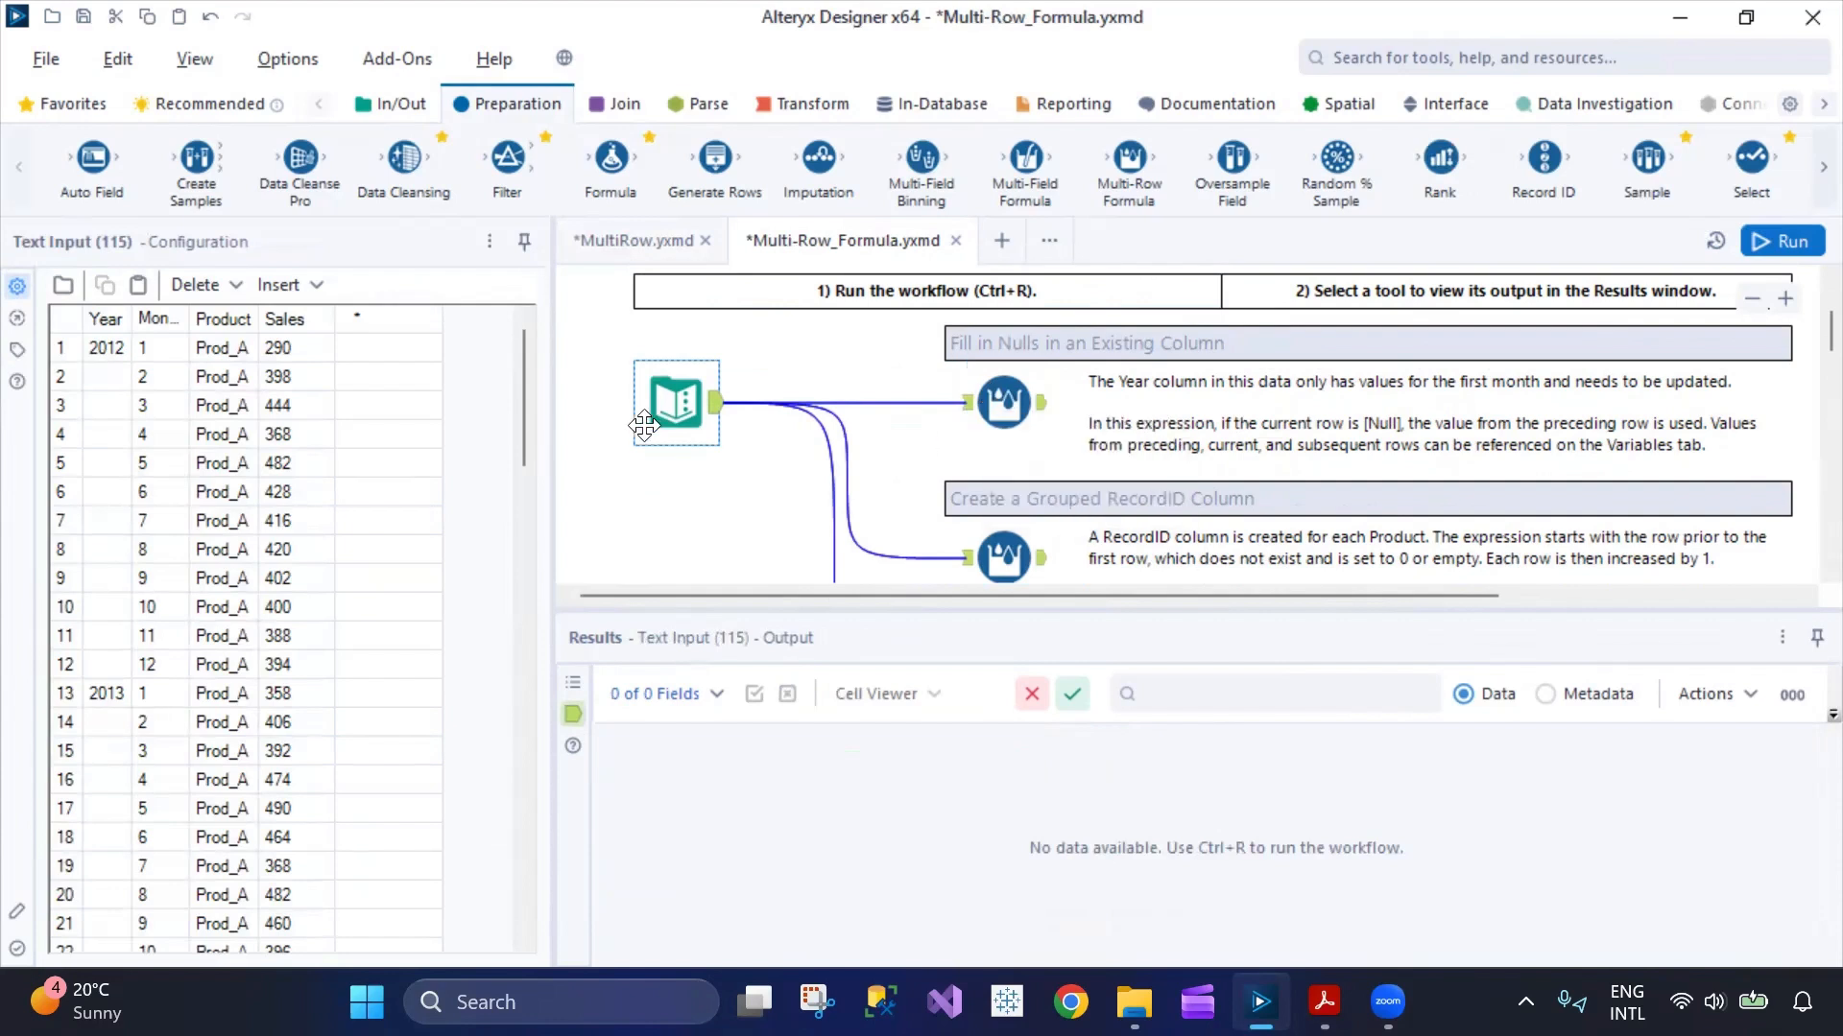
{"action": "left_click", "coordinate": [1003, 401]}
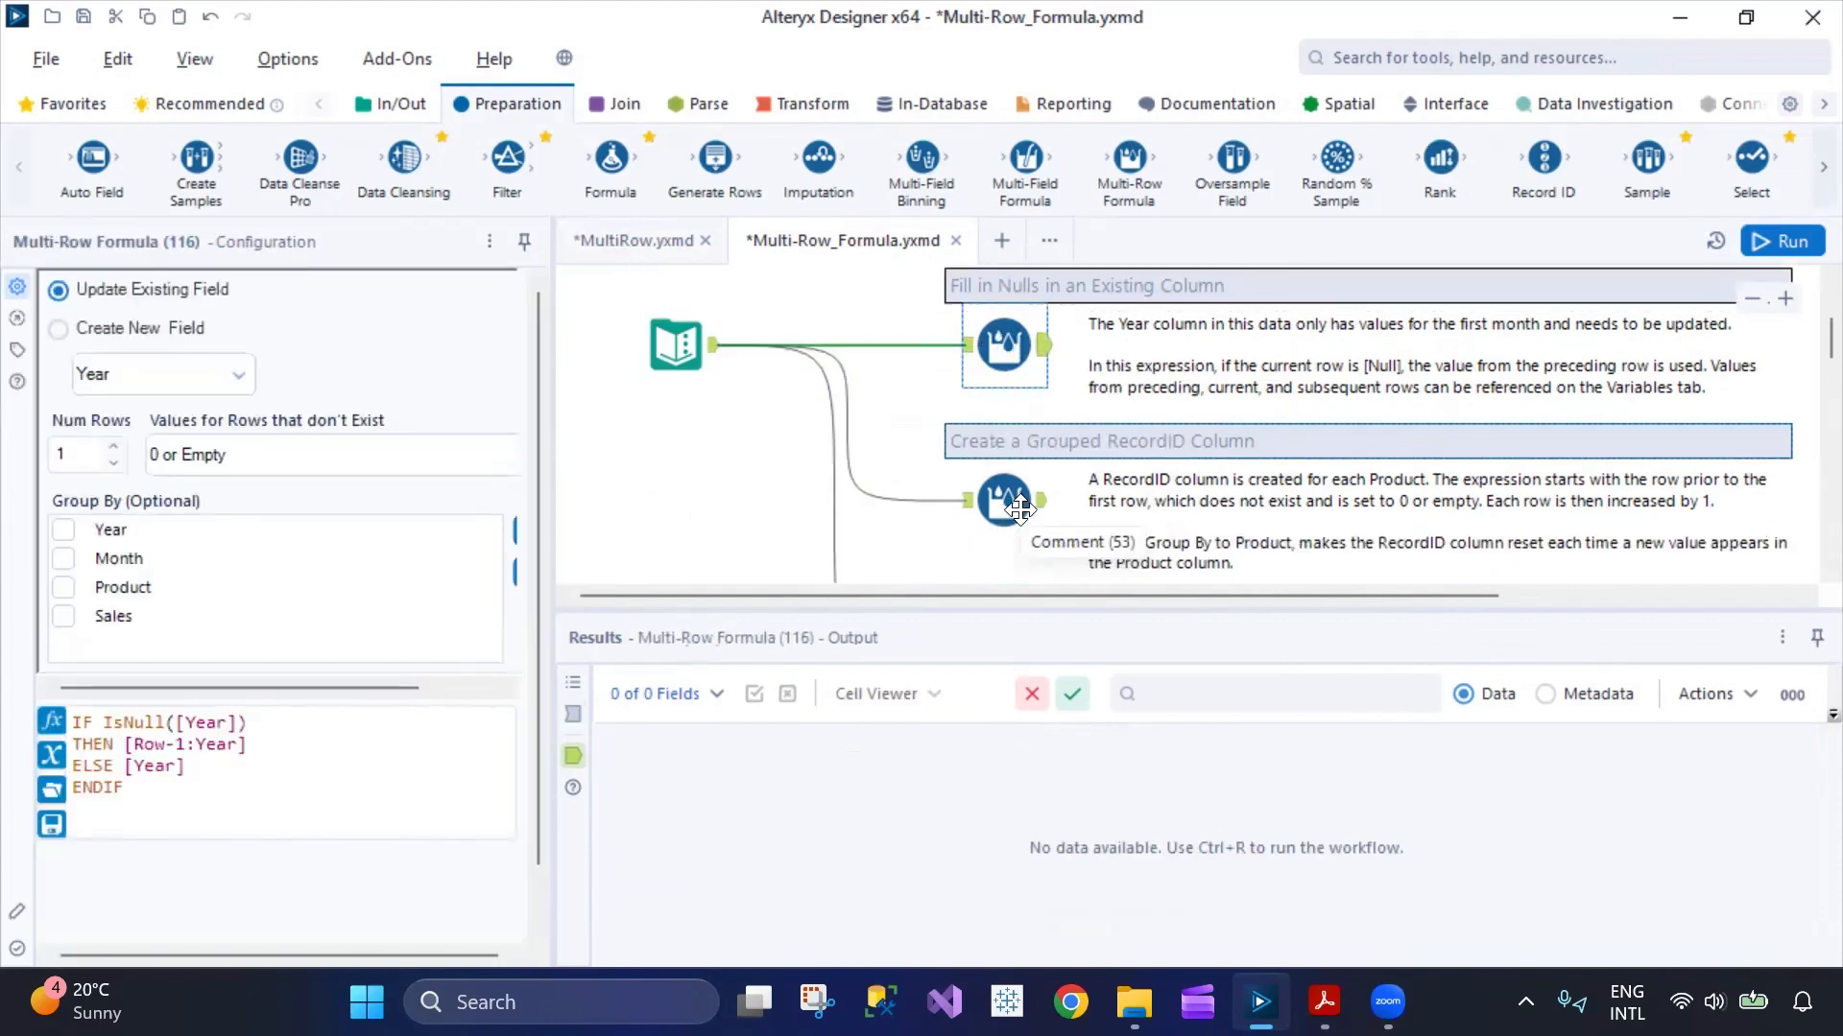
- Inspect the configuration and expression of the Multi-Row Formula tool under Create a Grouped RecordID Column
{"action": "scroll", "coordinate": [1024, 488], "scroll_direction": "down", "scroll_amount": 1}
{"action": "left_click", "coordinate": [1007, 497]}
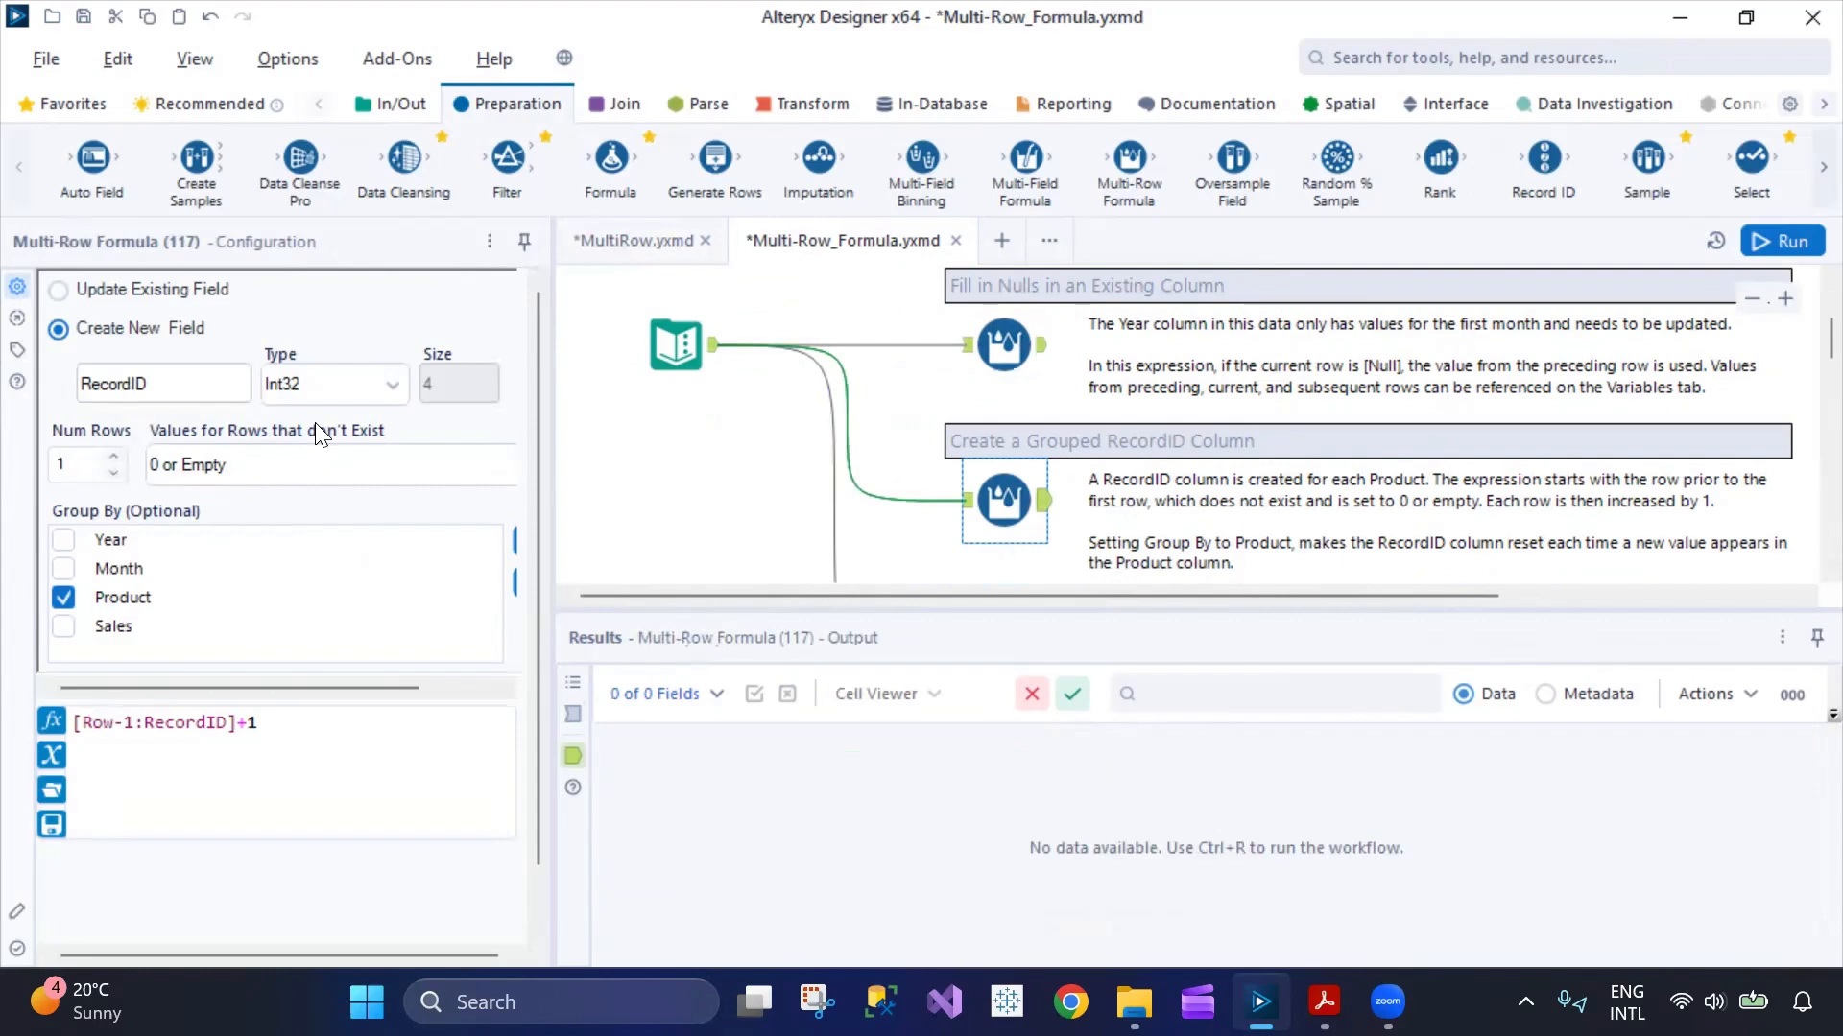
{"action": "left_click_drag", "start_coordinate": [318, 724], "coordinate": [68, 681]}
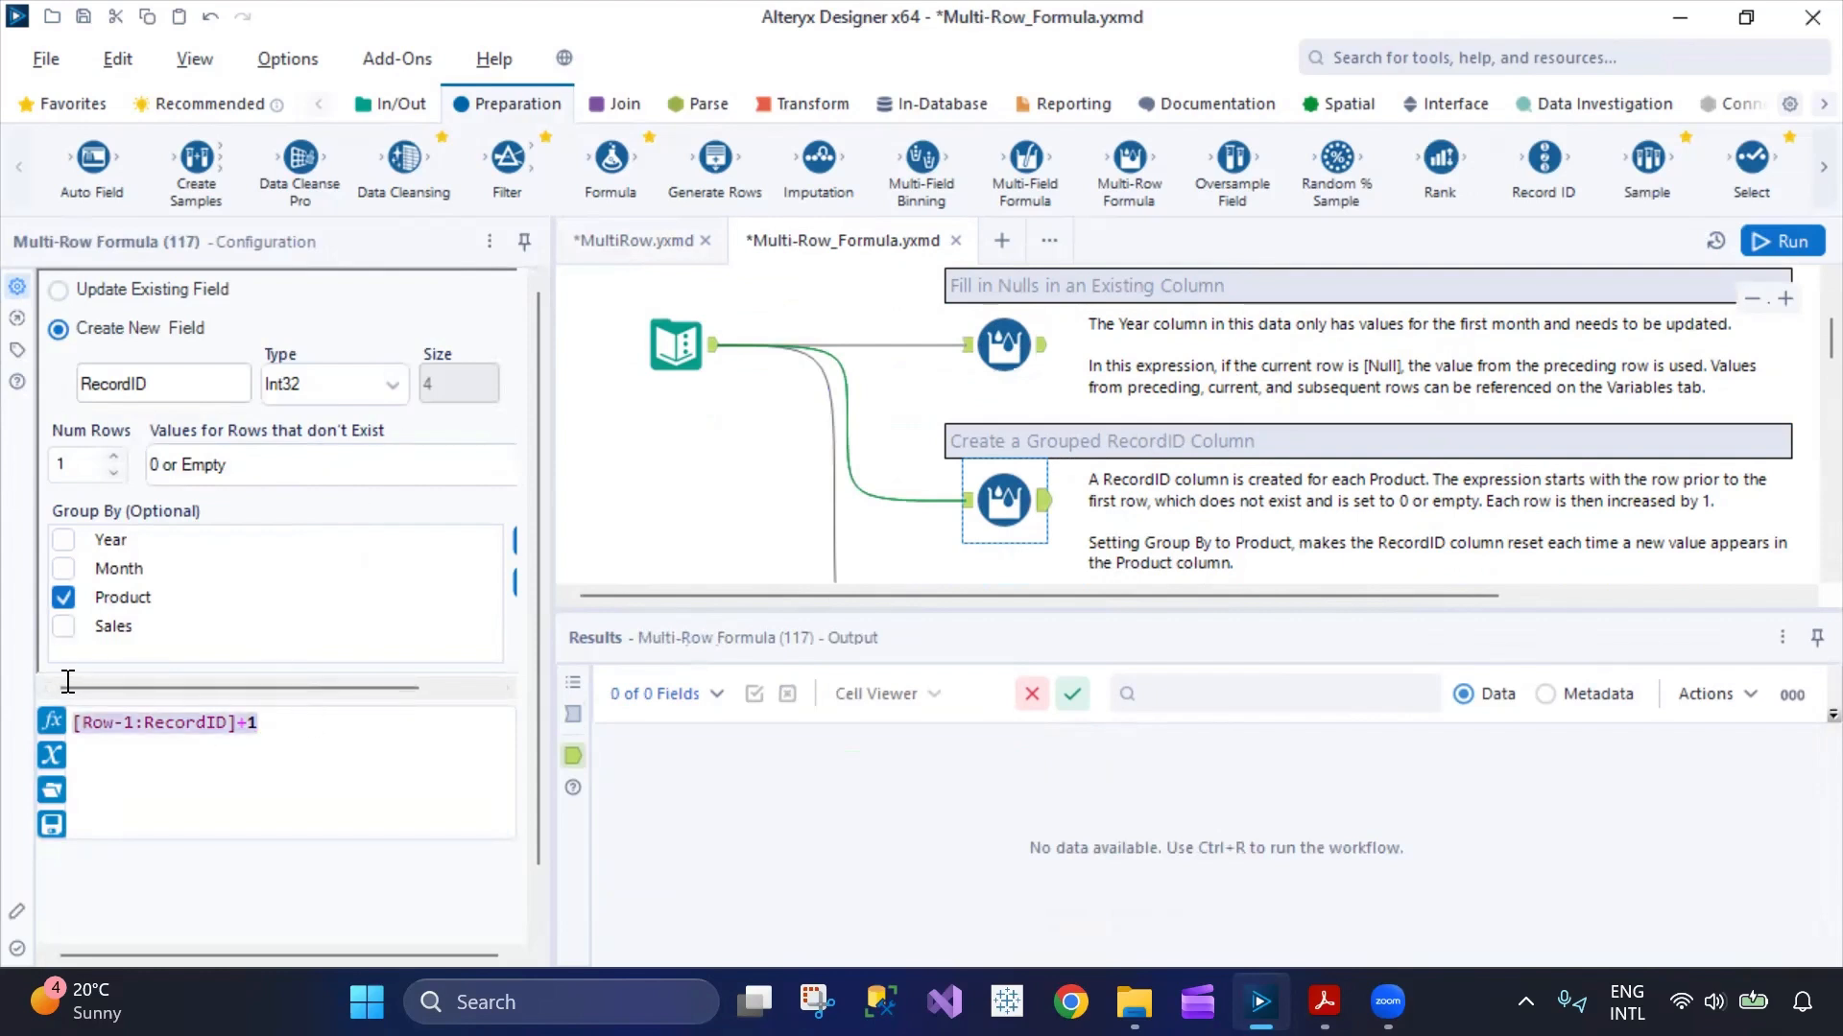
{"action": "left_click", "coordinate": [1045, 503]}
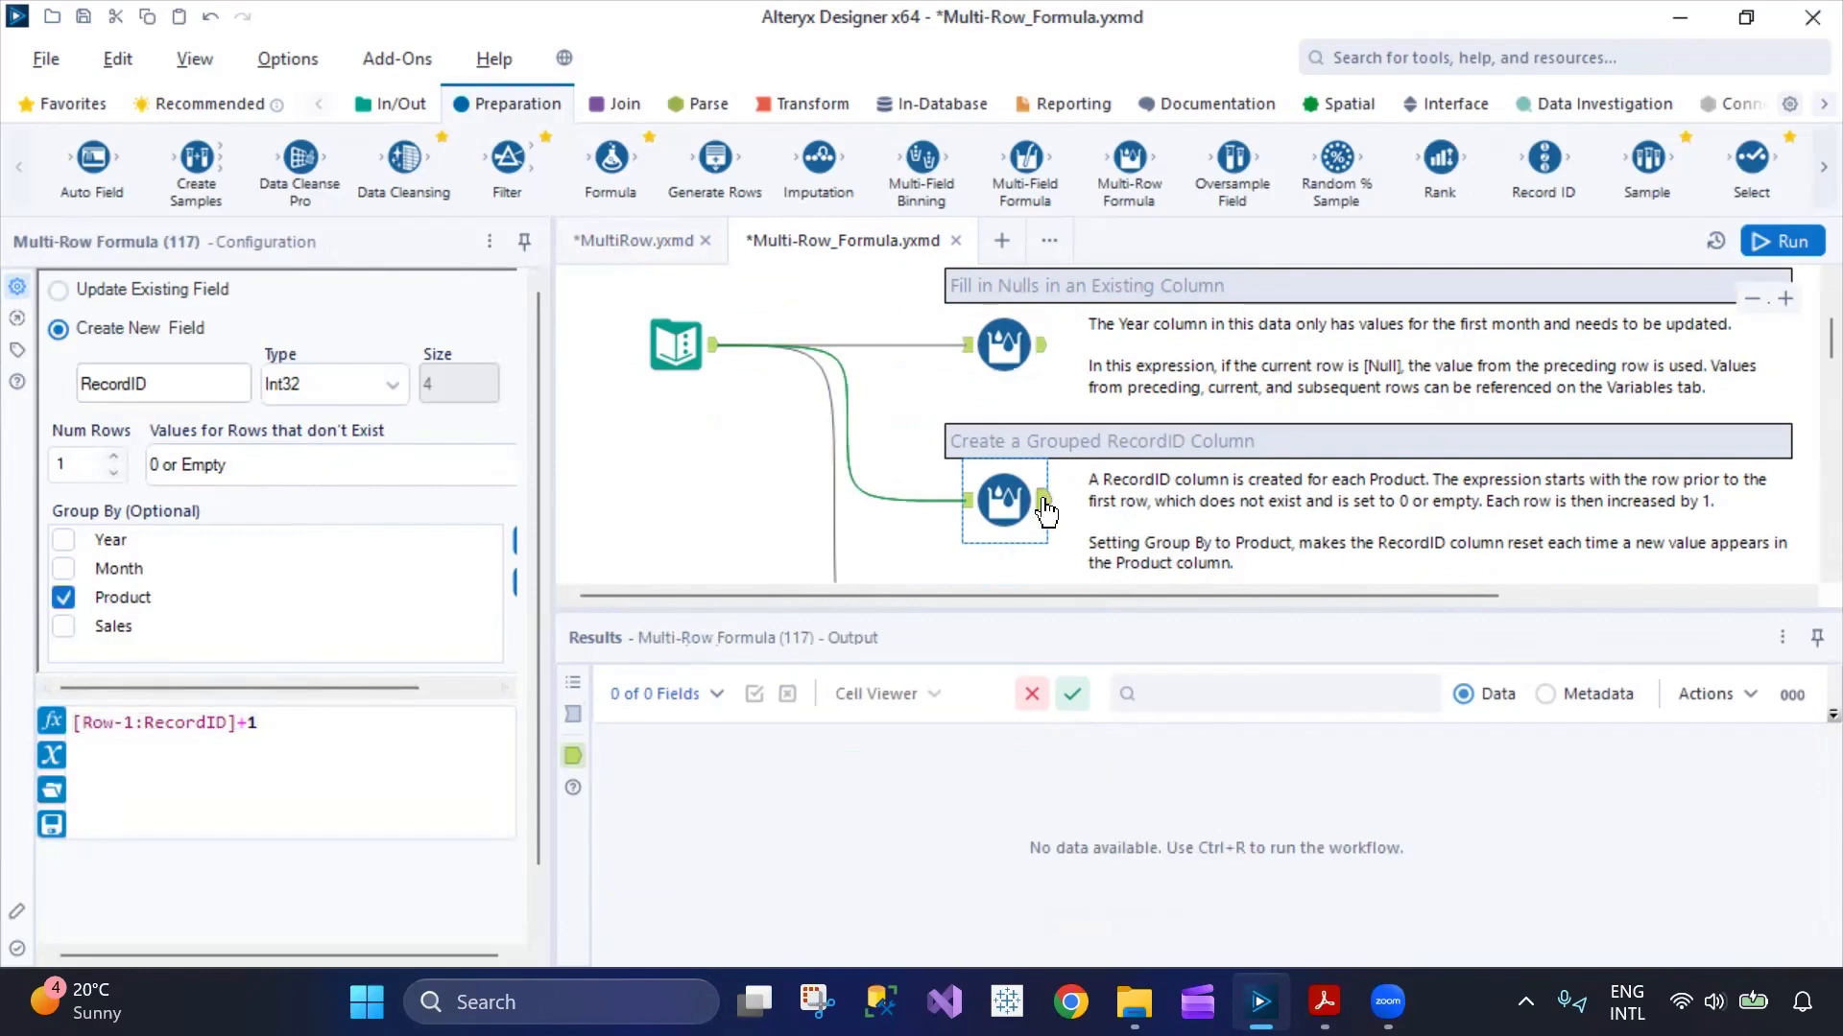
- Run the Multi-Row_Formula workflow and examine the output and expressions of the grouped RecordID and Fill in Nulls tools
{"action": "left_click", "coordinate": [1782, 240]}
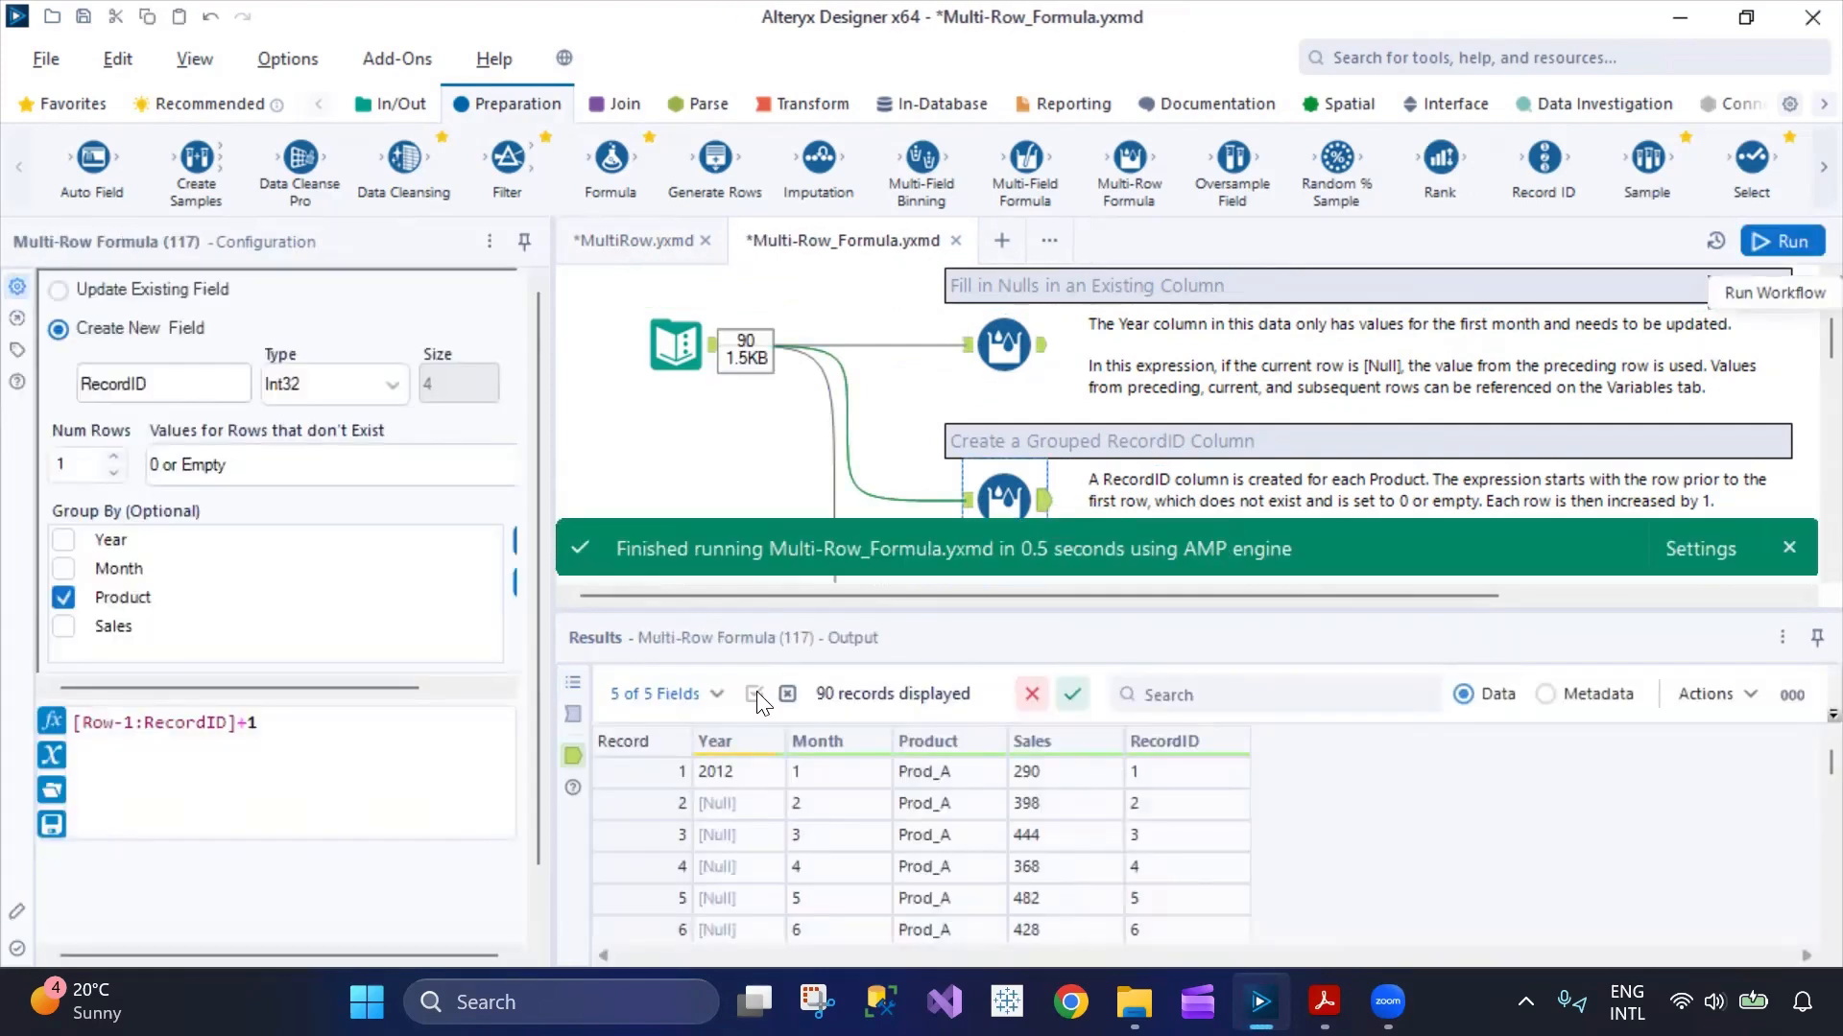
{"action": "left_click_drag", "start_coordinate": [269, 724], "coordinate": [68, 691]}
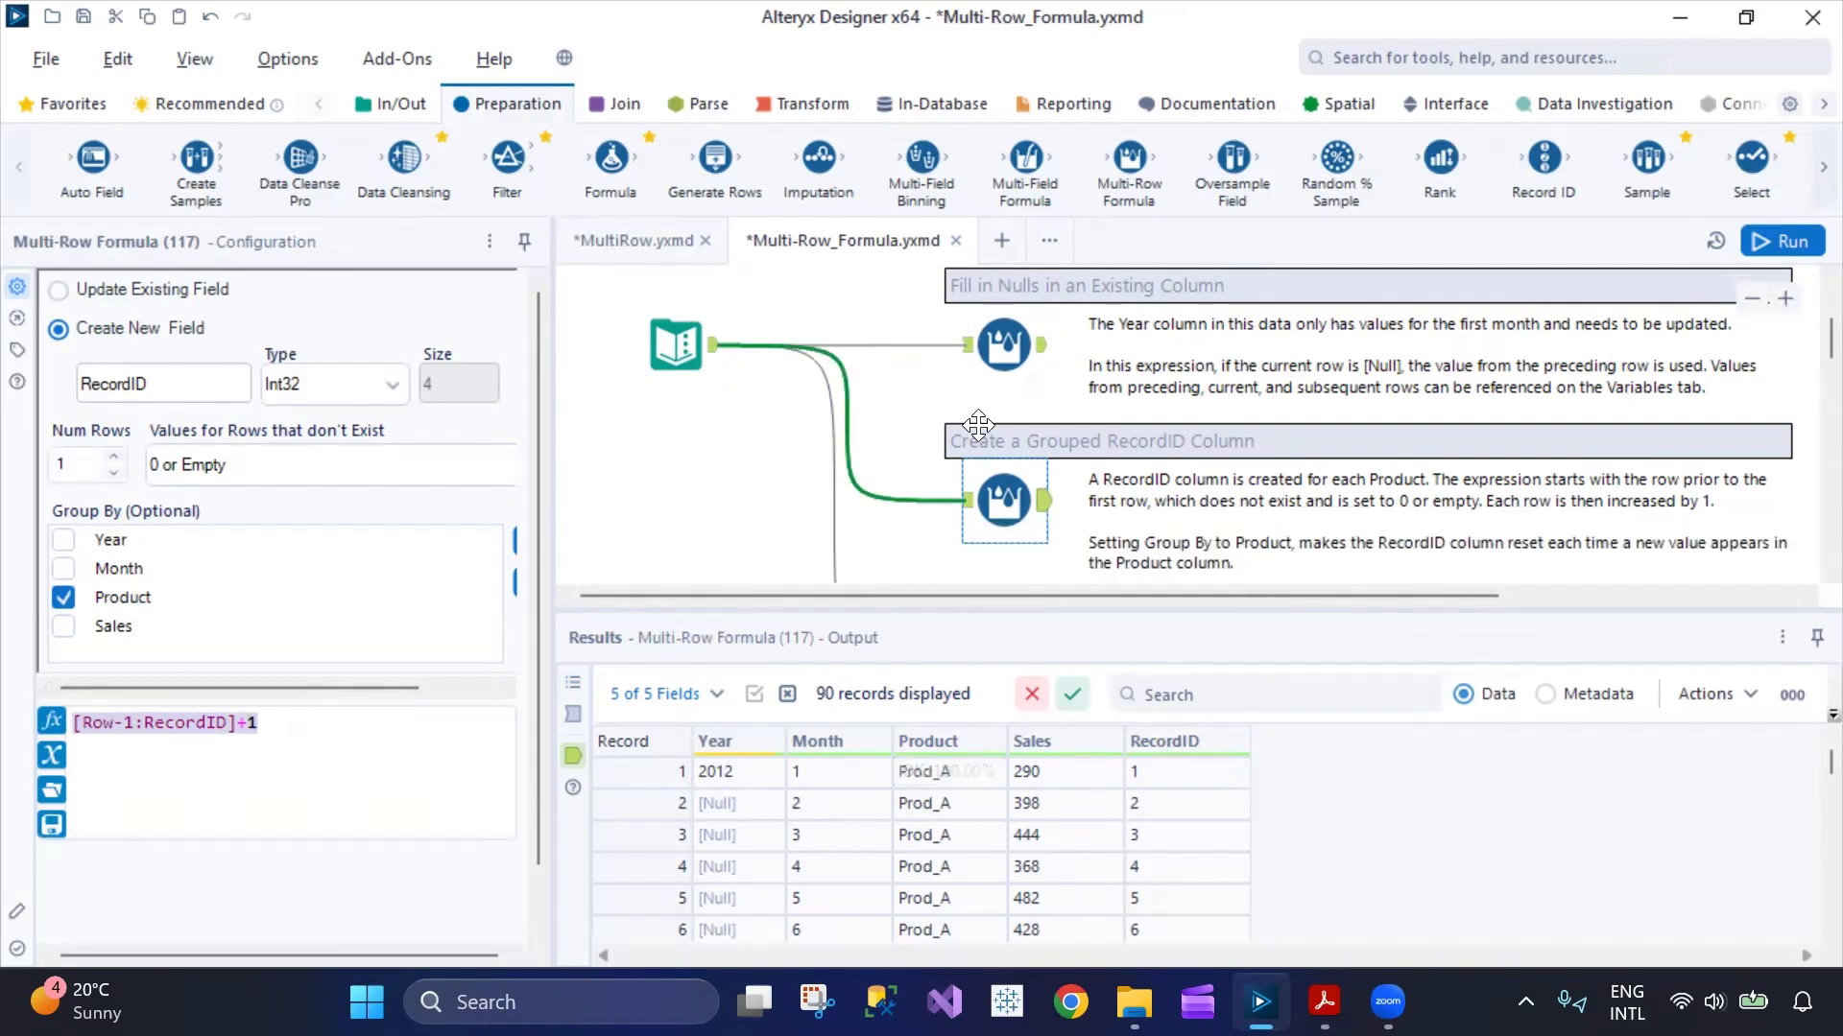
{"action": "left_click", "coordinate": [1004, 343]}
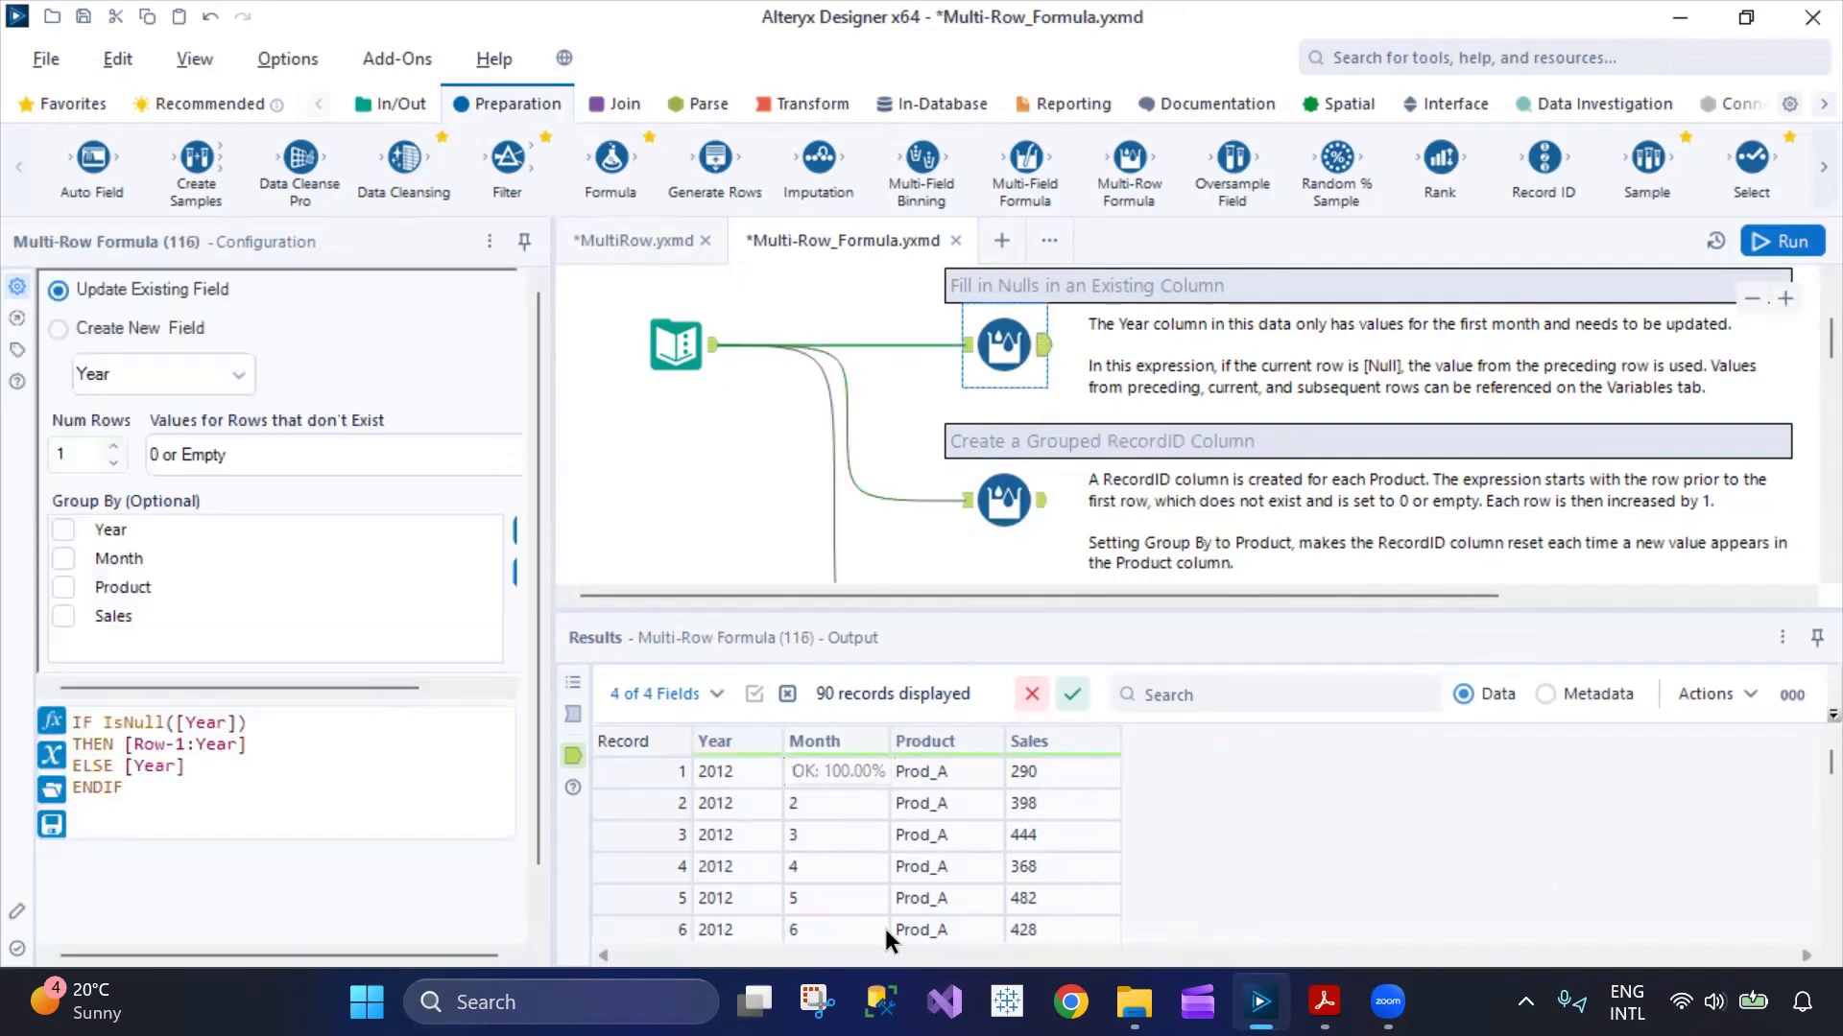
{"action": "left_click", "coordinate": [1025, 500]}
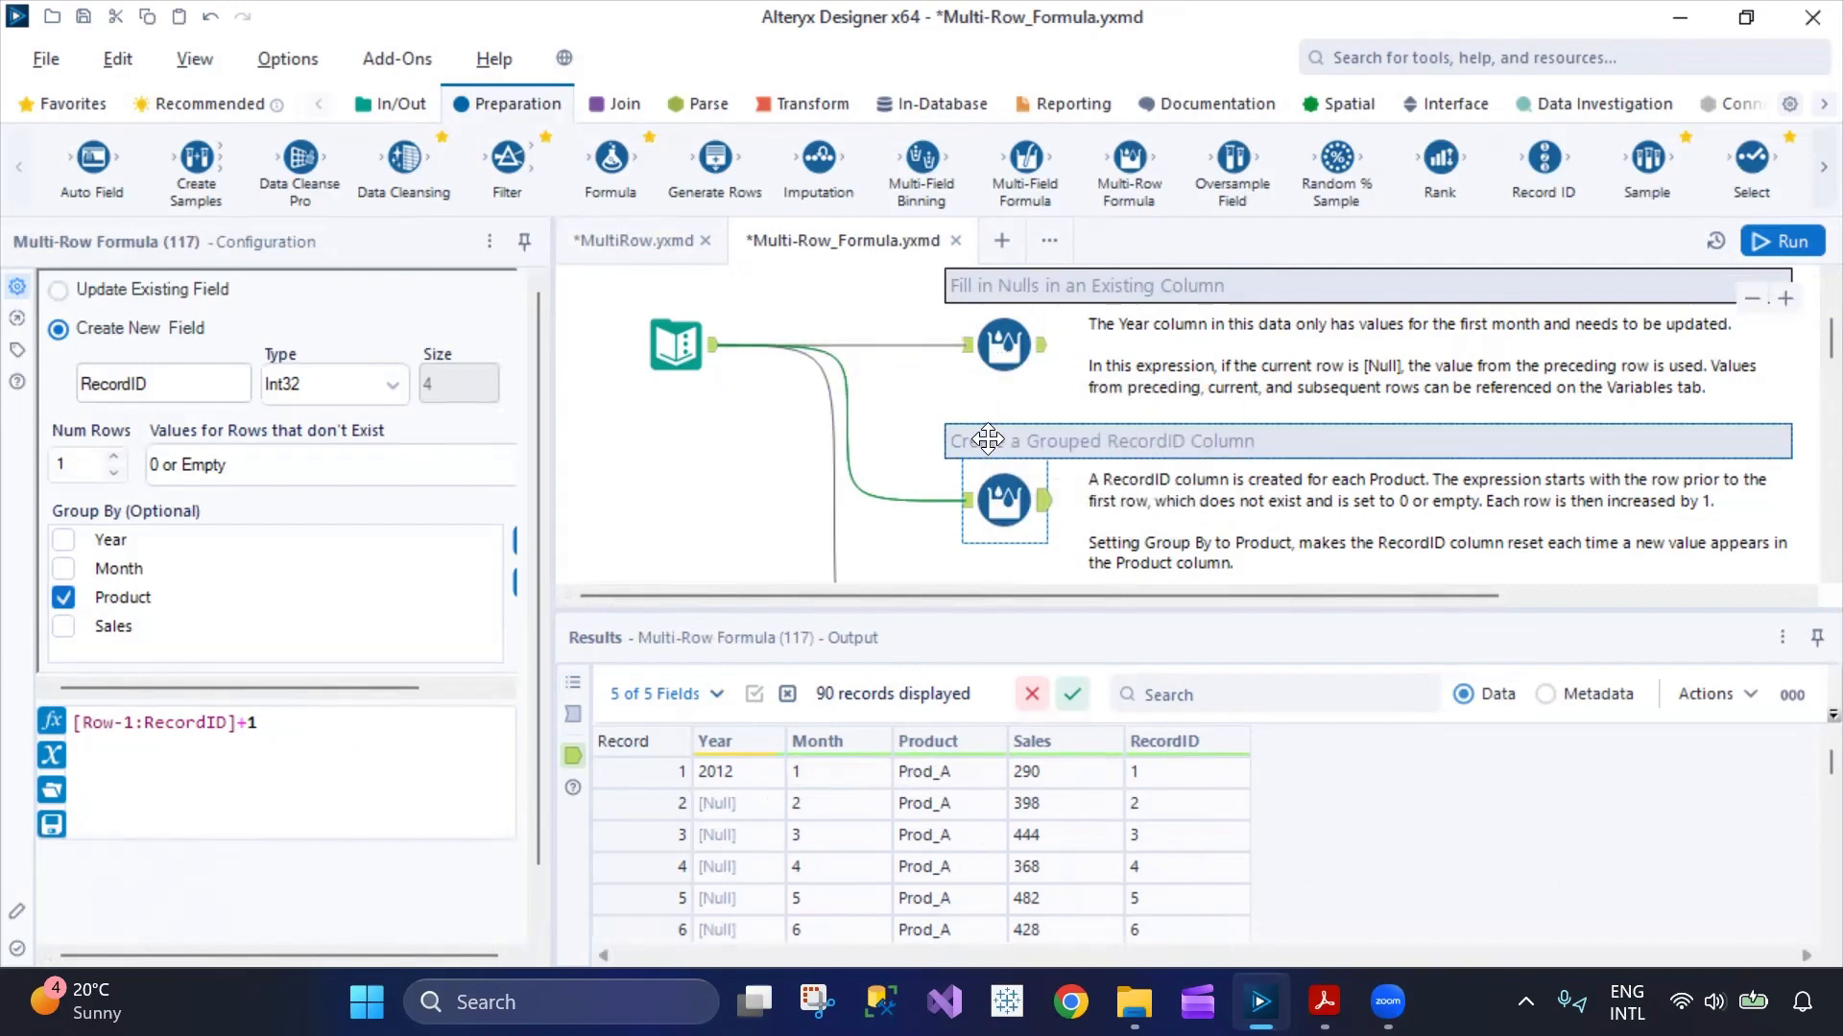
- Examine the Average expression, settings and output of the 3 Month Average tool under Access Additional Rows and Change Values
{"action": "scroll", "coordinate": [988, 451], "scroll_direction": "down", "scroll_amount": 3}
{"action": "left_click", "coordinate": [992, 492]}
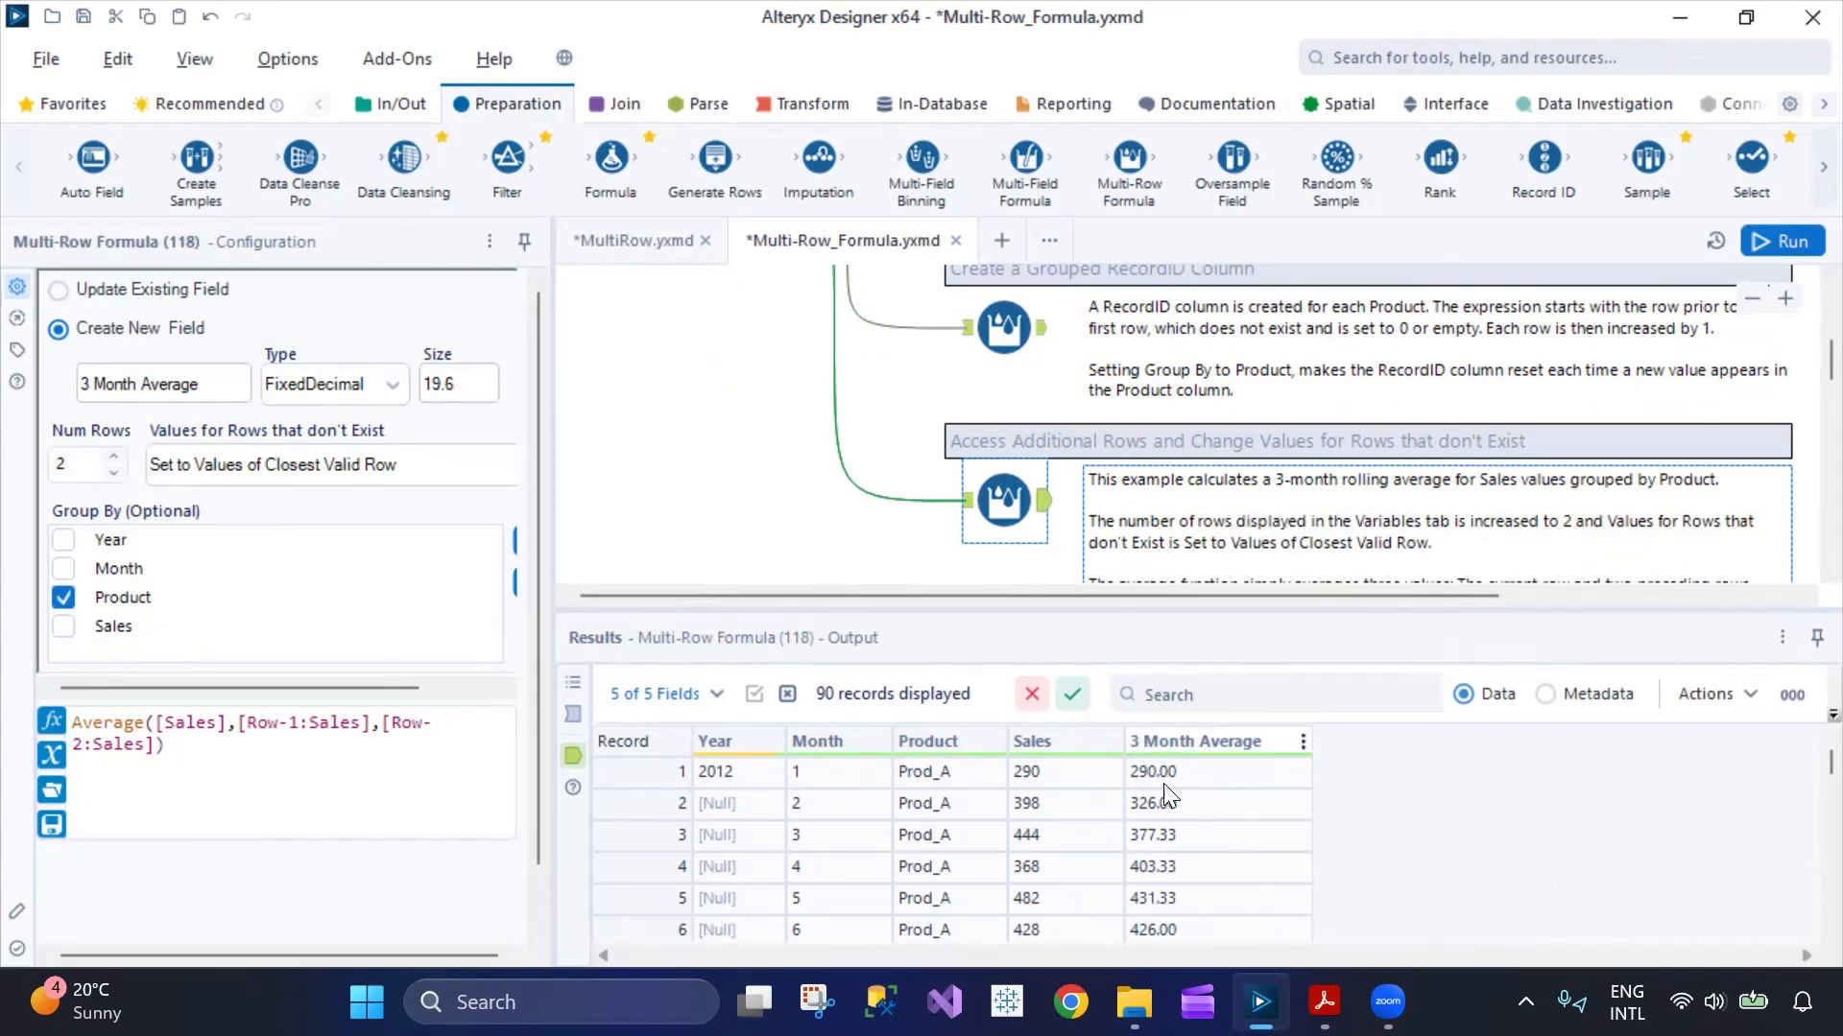
{"action": "key", "text": "ctrl+a"}
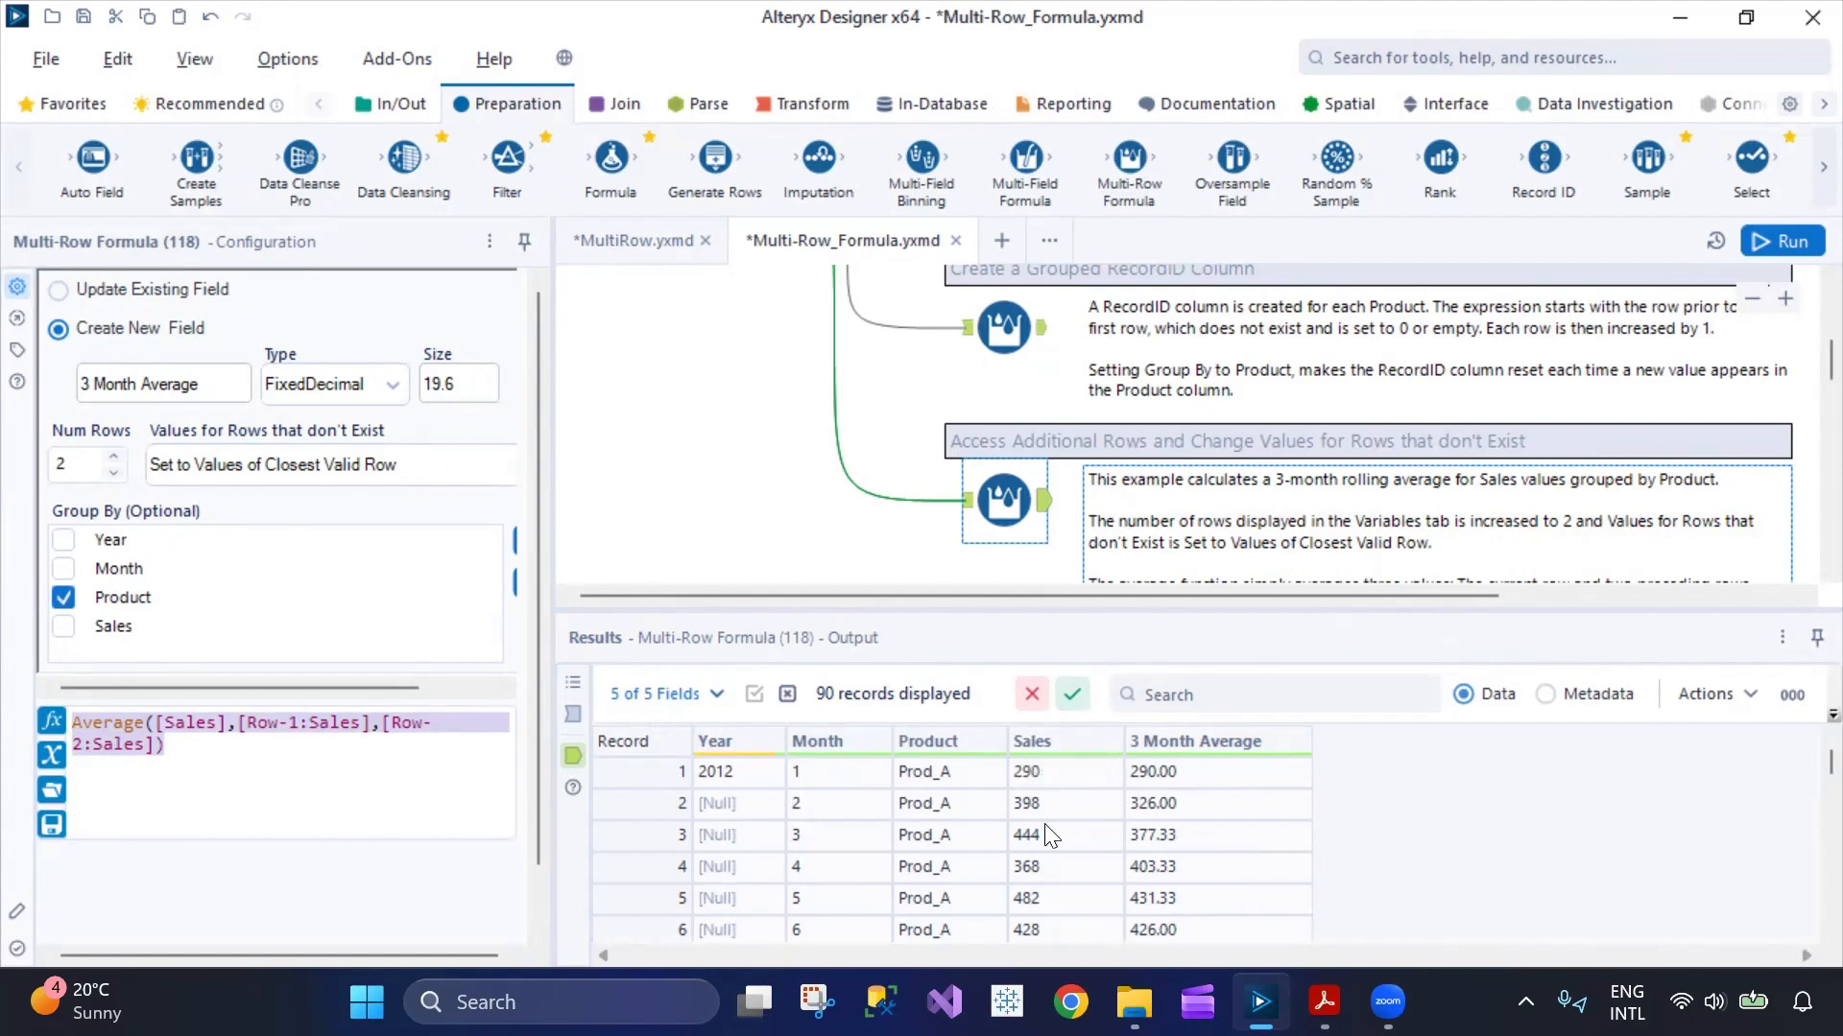
- Inspect the DeviceID and Clicks input data and the DateTimeDiff expression under Flag Rows that Meet Contextual Criteria
{"action": "scroll", "coordinate": [1152, 485], "scroll_direction": "down", "scroll_amount": 3}
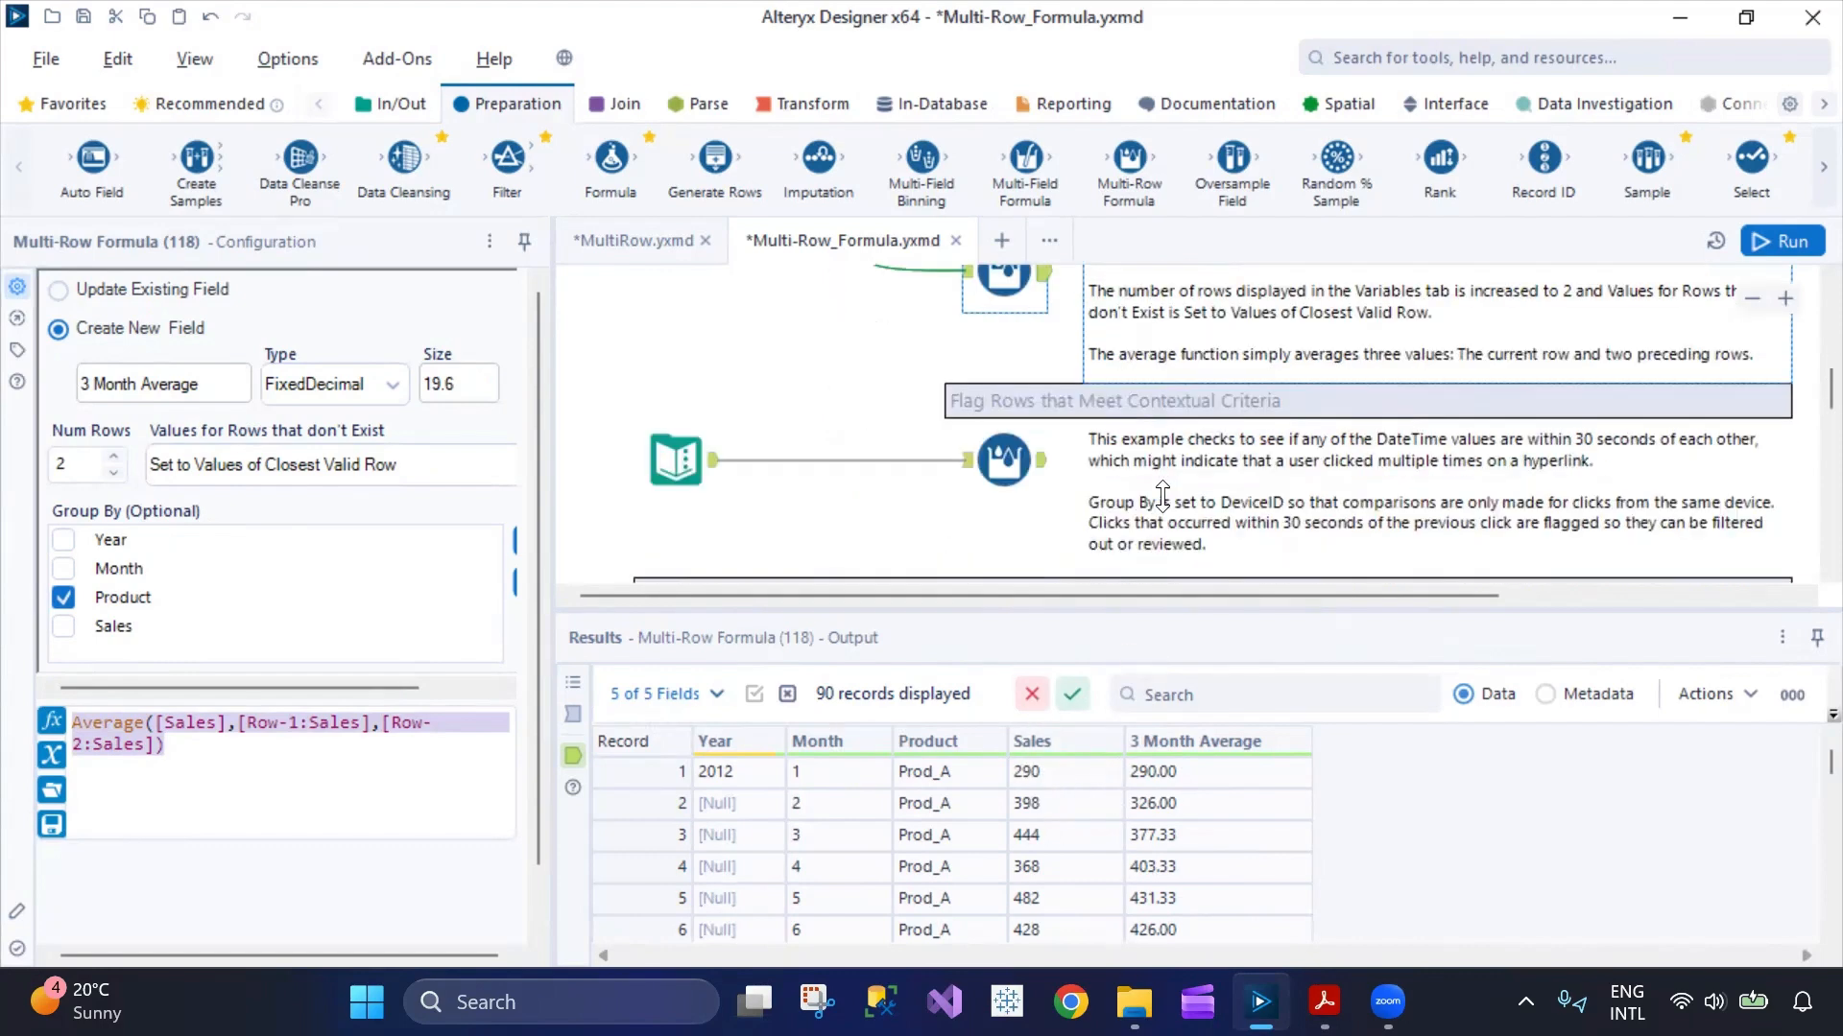
{"action": "left_click", "coordinate": [1004, 344]}
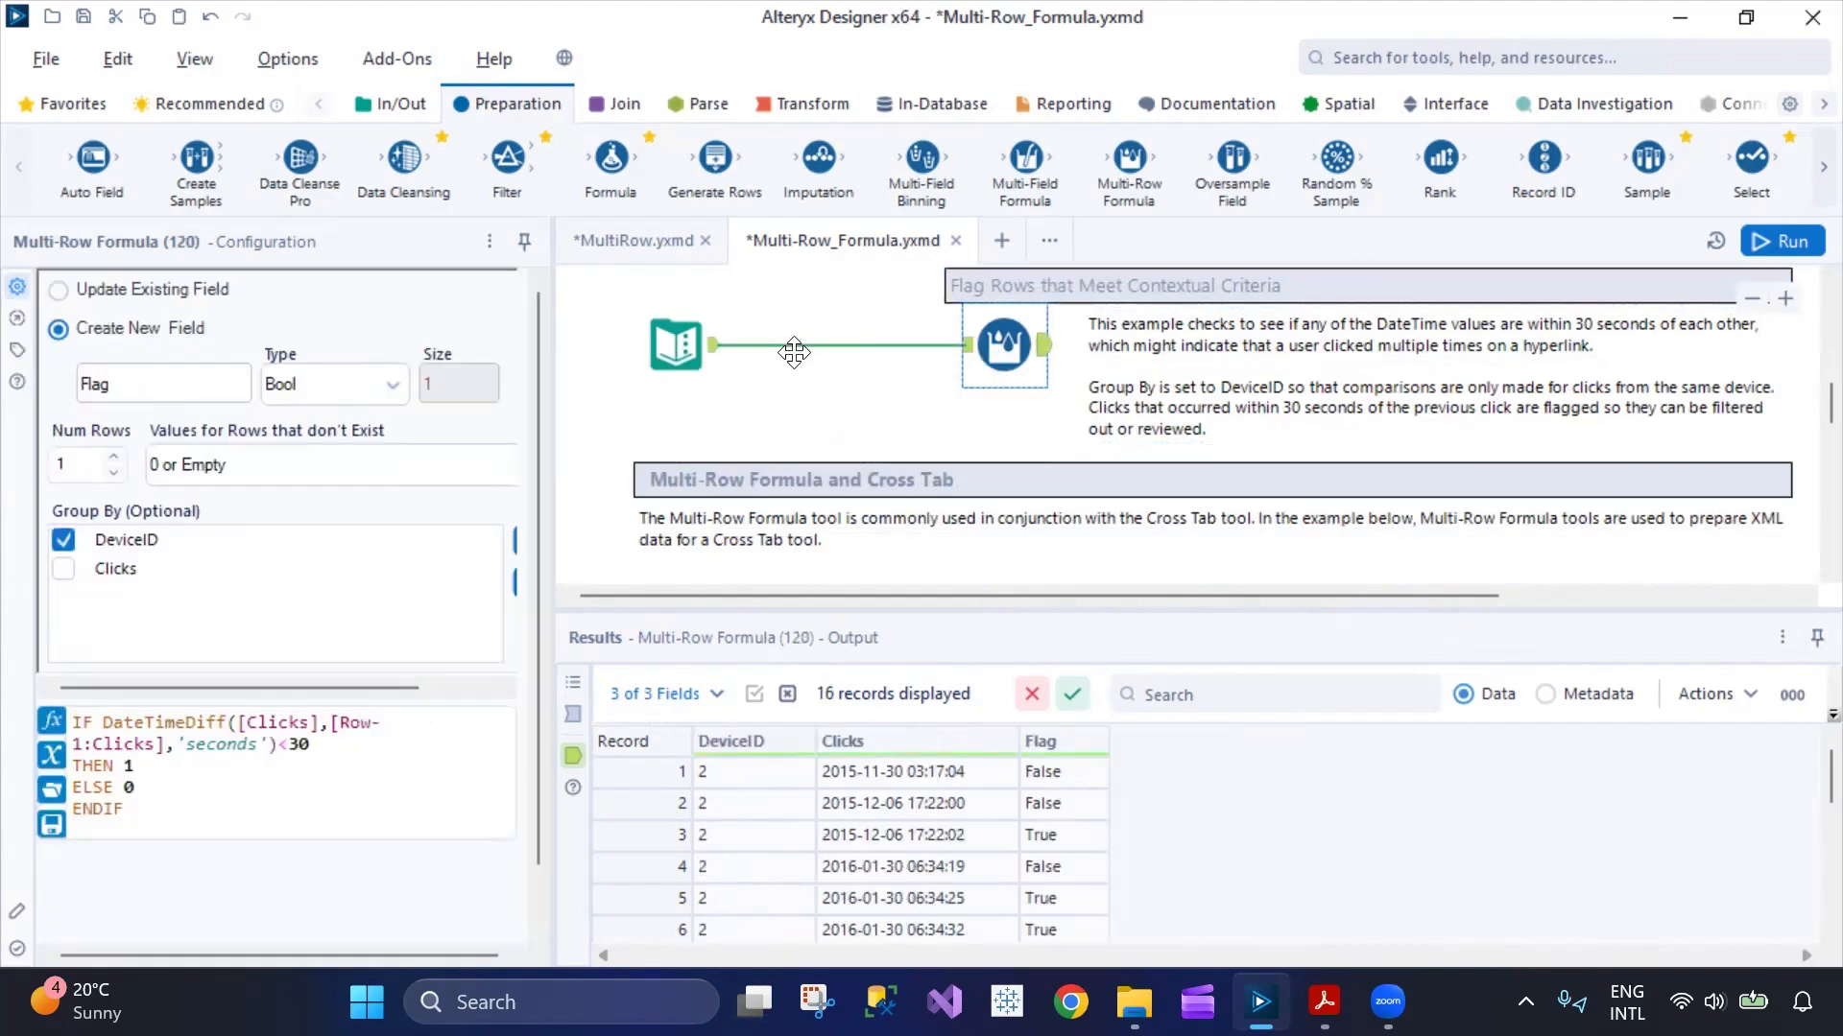
{"action": "left_click", "coordinate": [674, 345]}
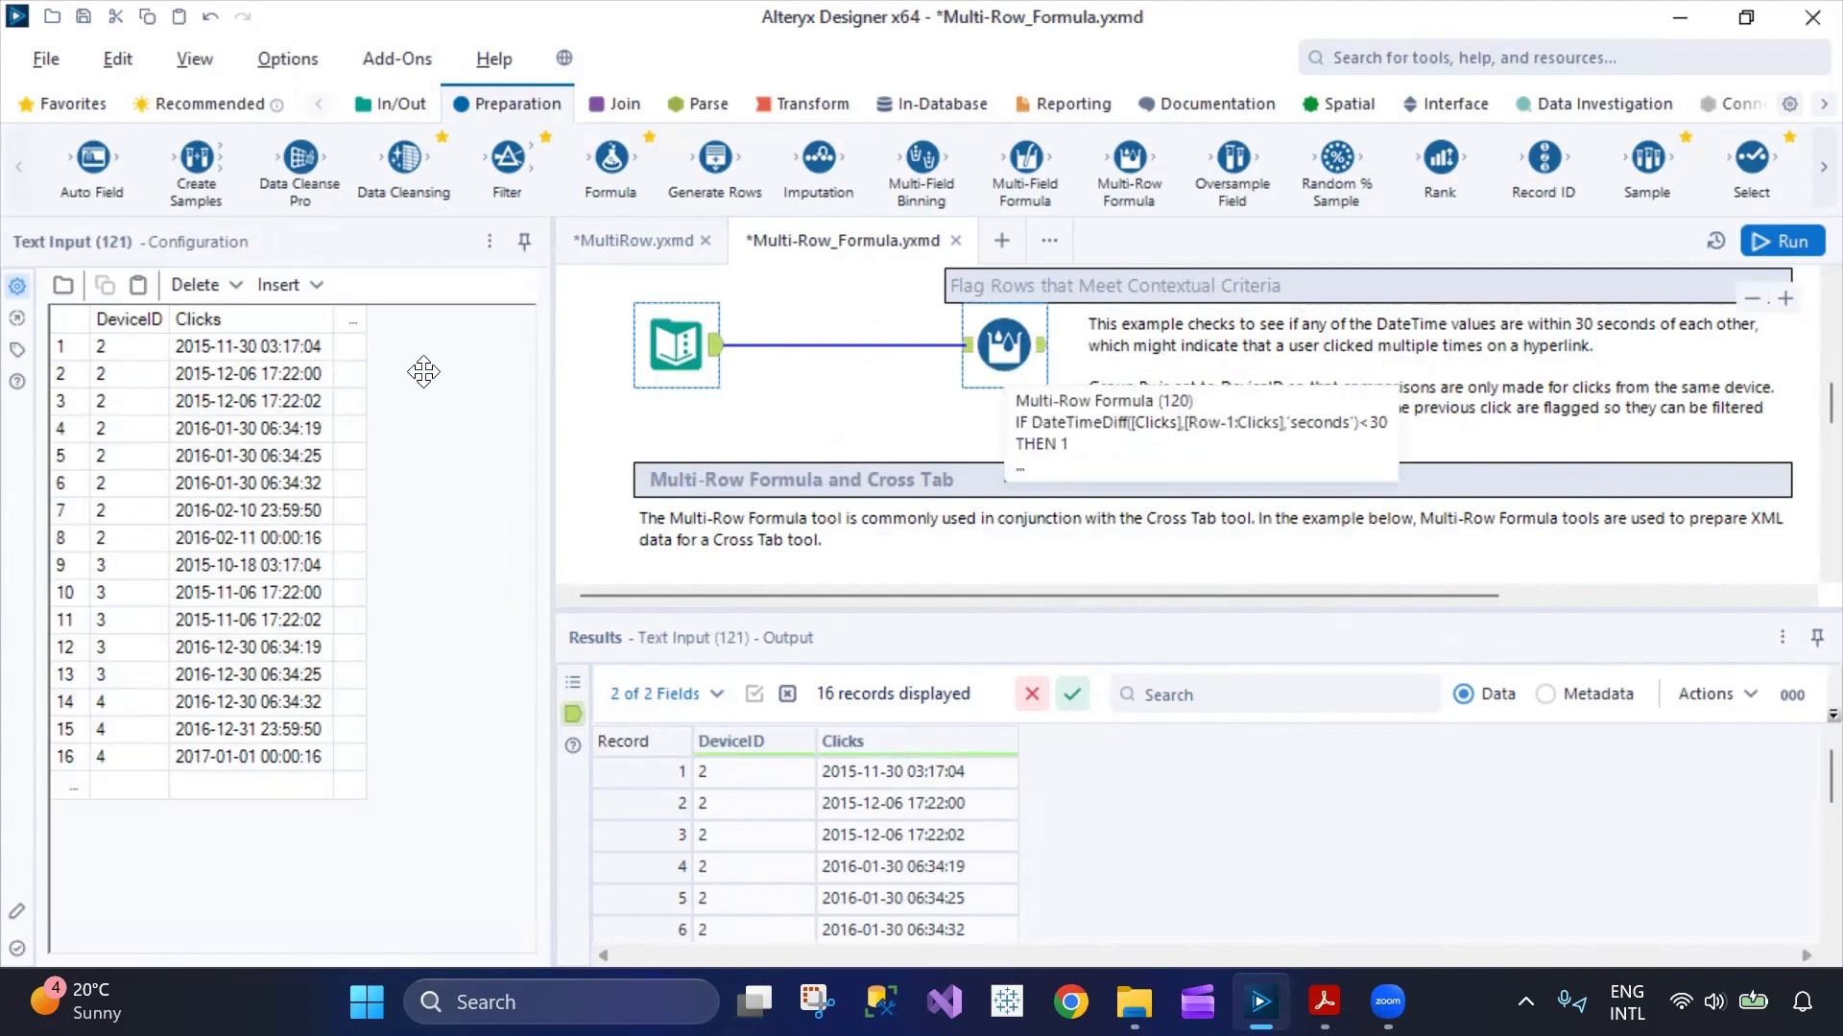
{"action": "left_click", "coordinate": [1003, 345]}
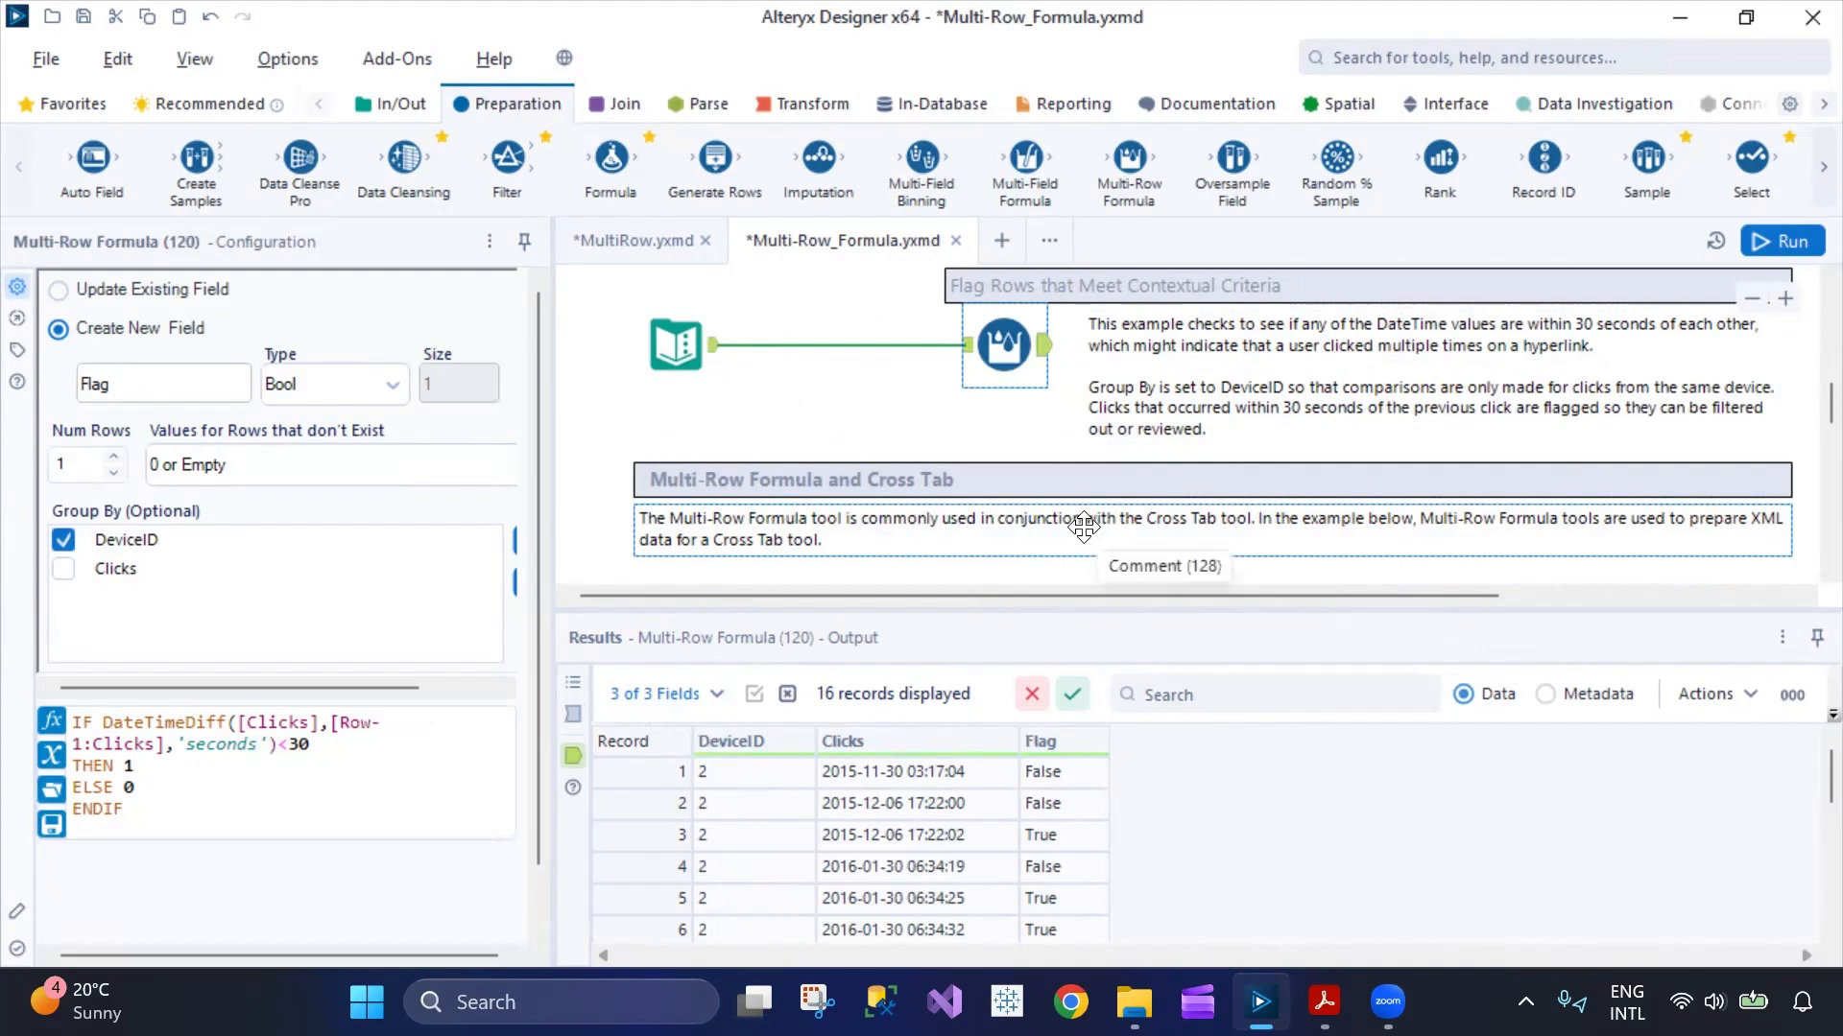
- Switch to the MultiRow workflow and return to its example of filling down values from the rows above
{"action": "scroll", "coordinate": [739, 317], "scroll_direction": "up", "scroll_amount": 5}
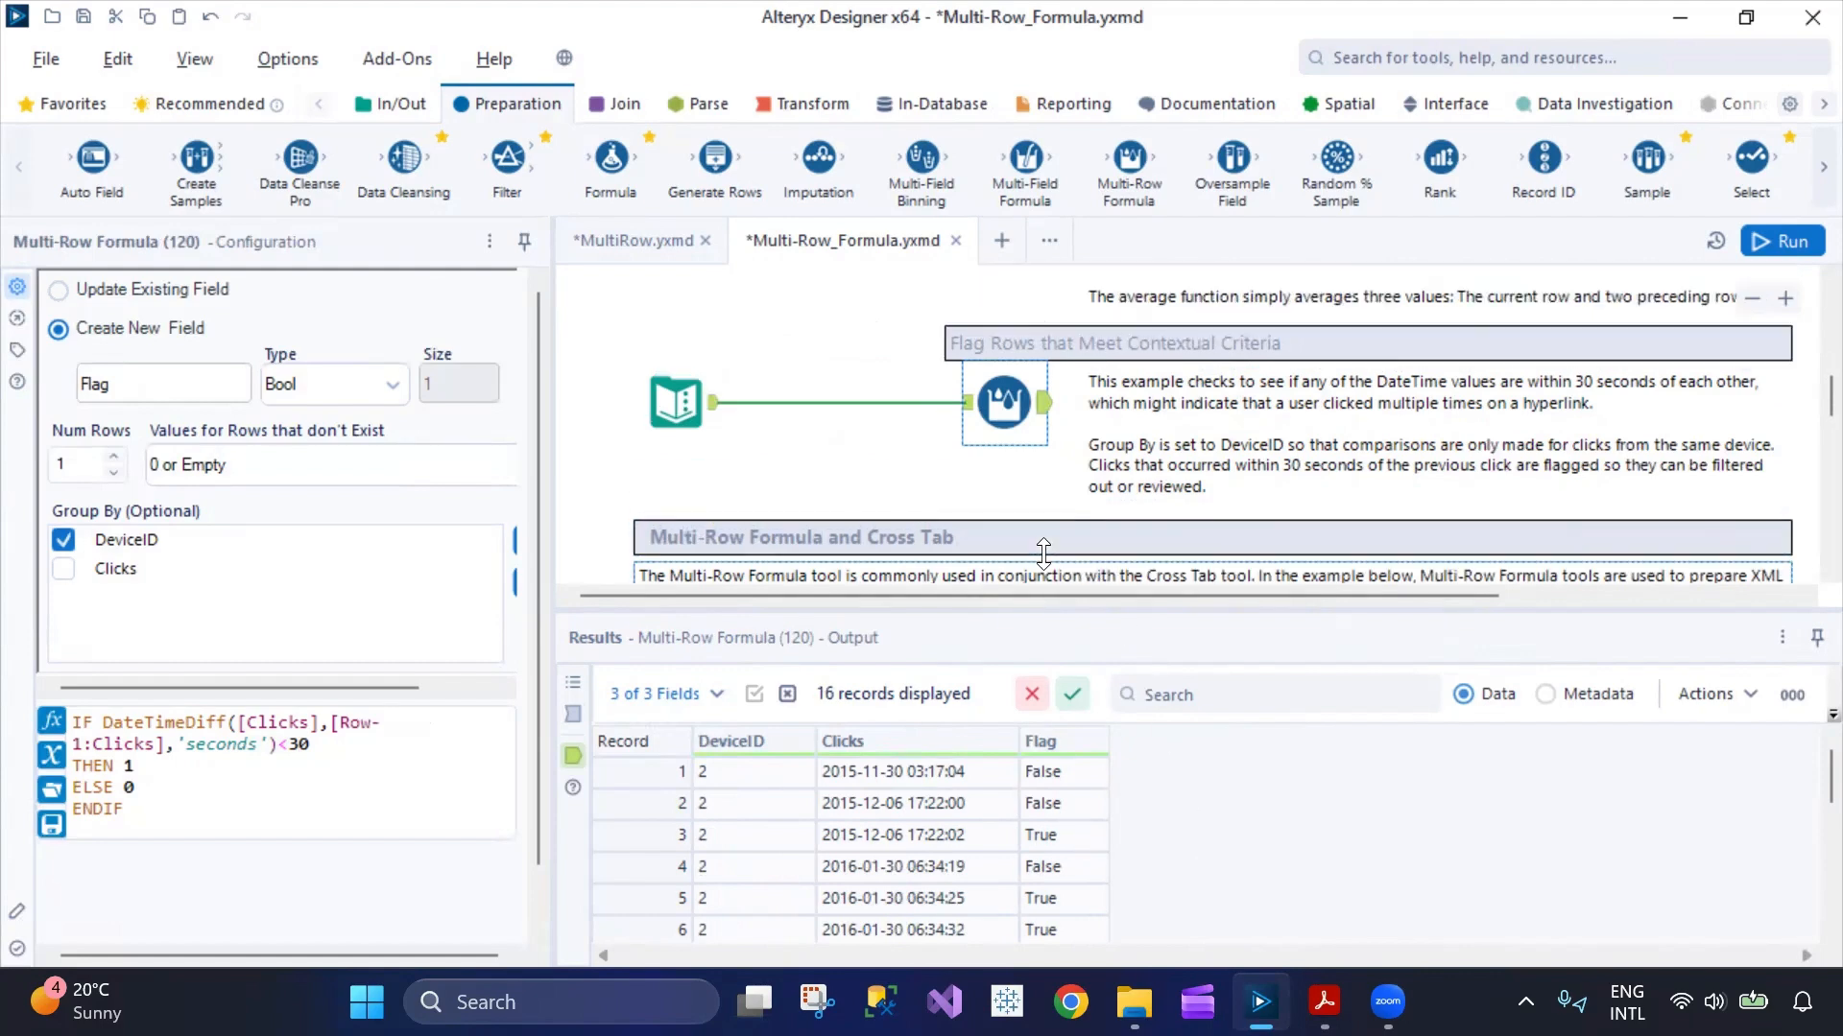
{"action": "left_click", "coordinate": [672, 247]}
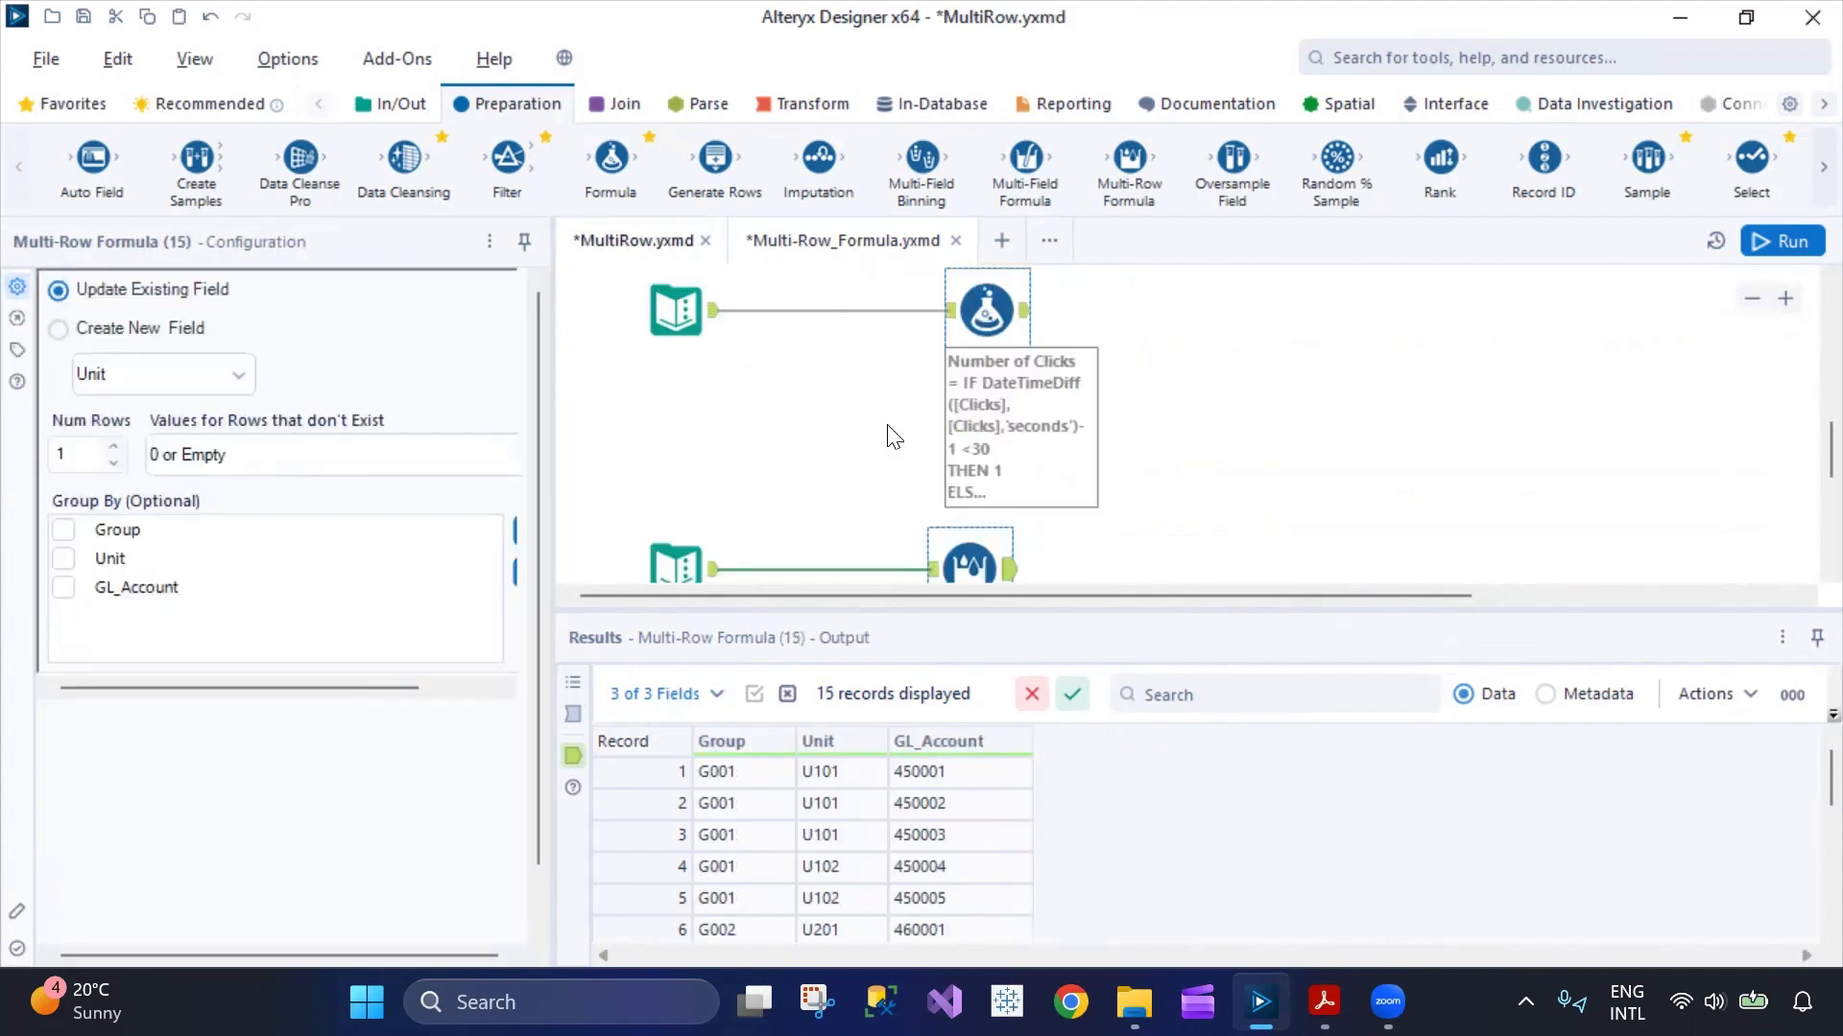
{"action": "scroll", "coordinate": [1152, 489], "scroll_direction": "up", "scroll_amount": 5}
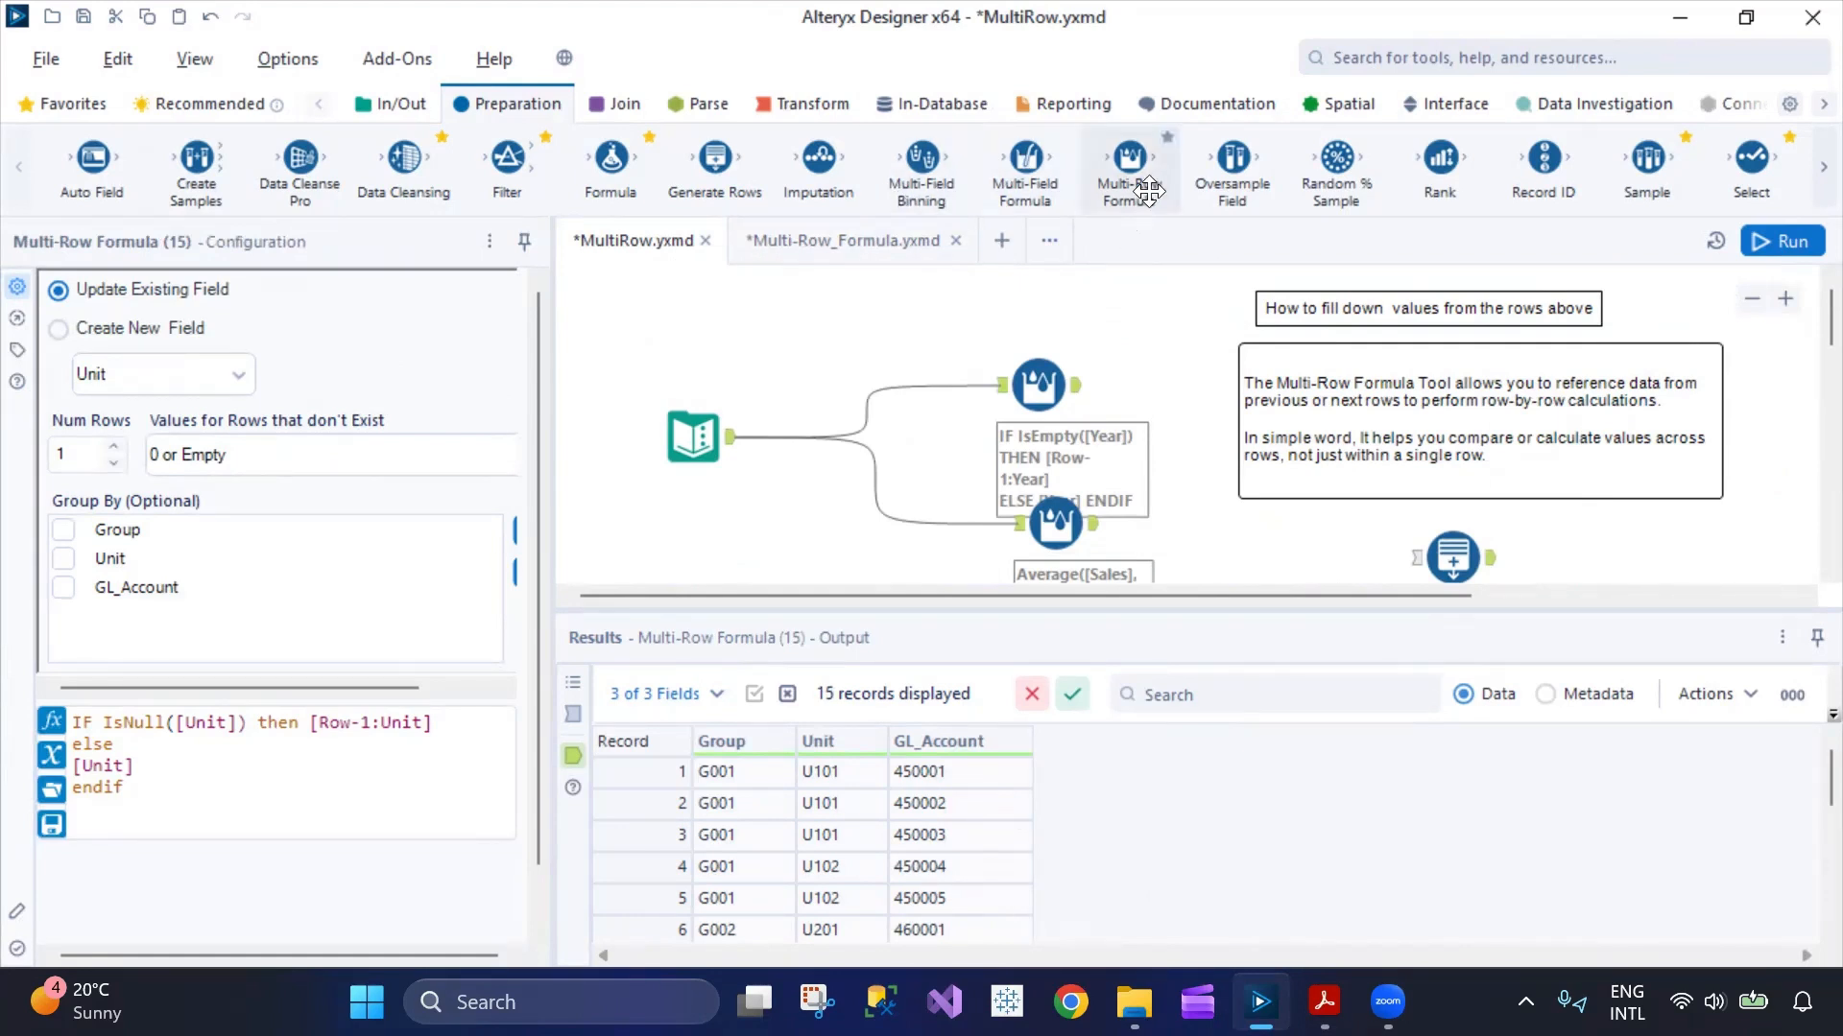
{"action": "left_click_drag", "start_coordinate": [1130, 161], "coordinate": [691, 305]}
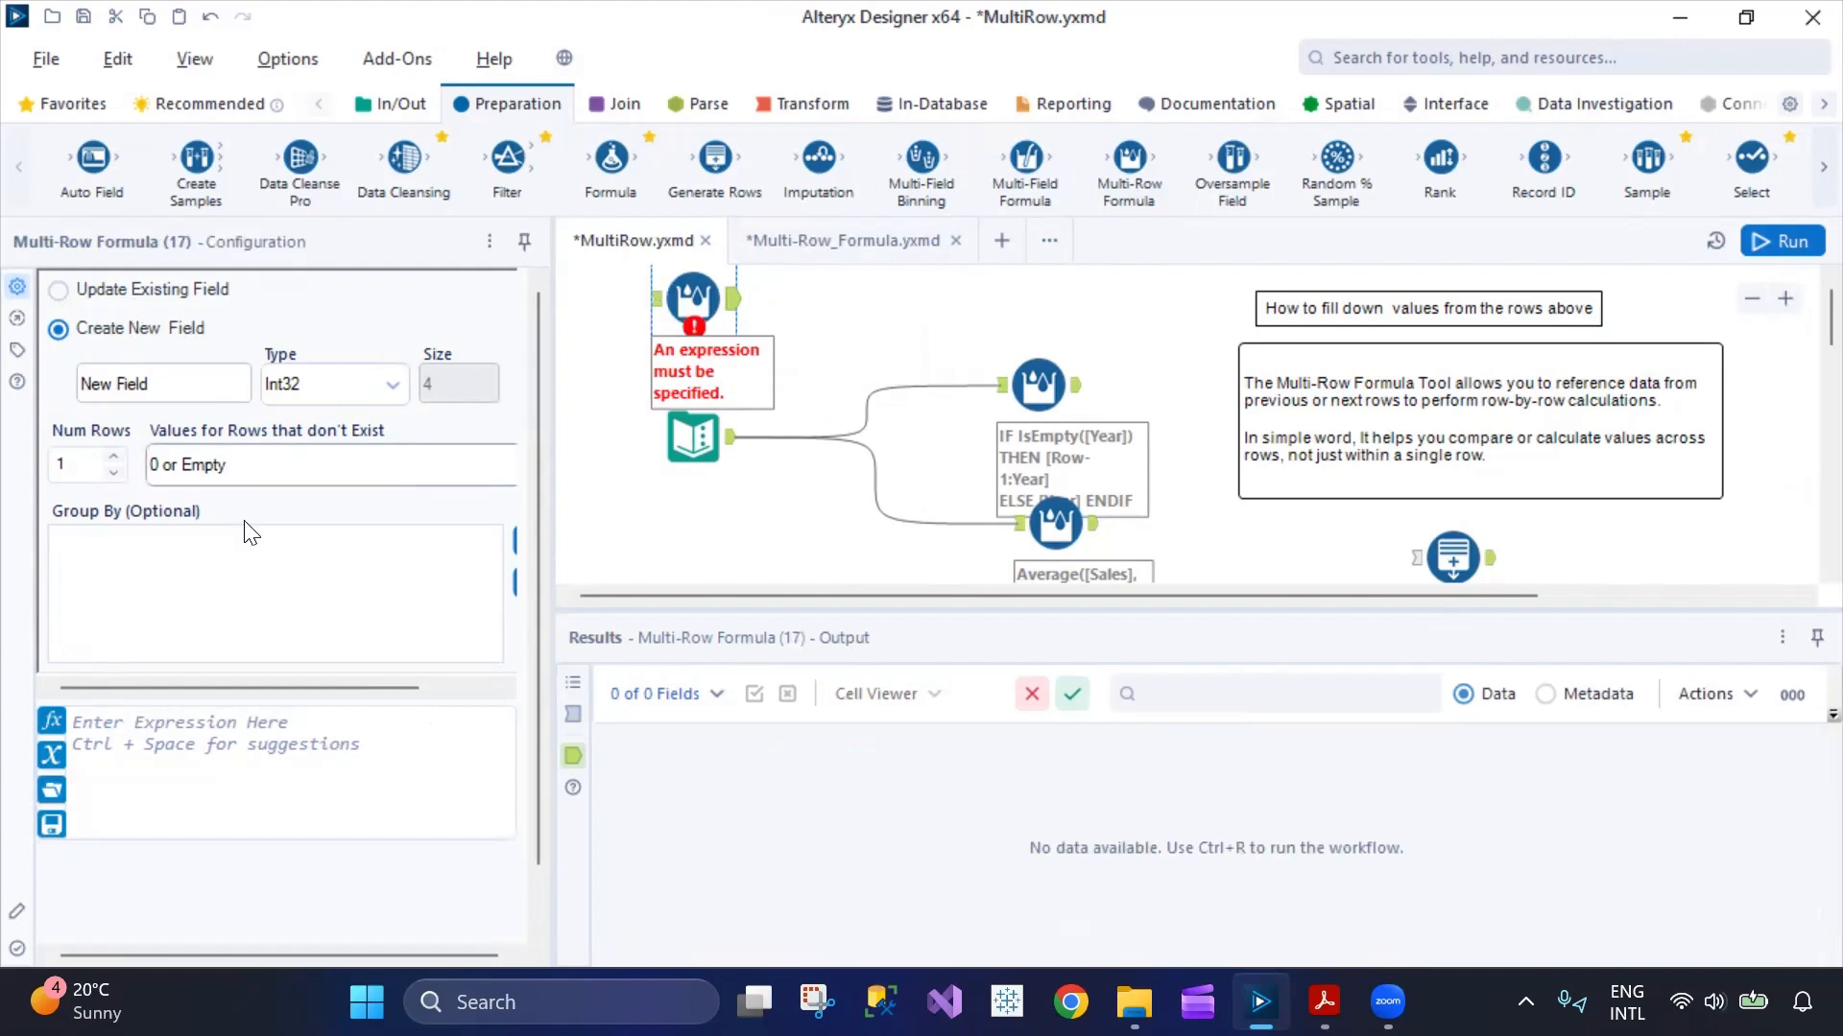
{"action": "left_click", "coordinate": [692, 299]}
{"action": "key", "text": "Delete"}
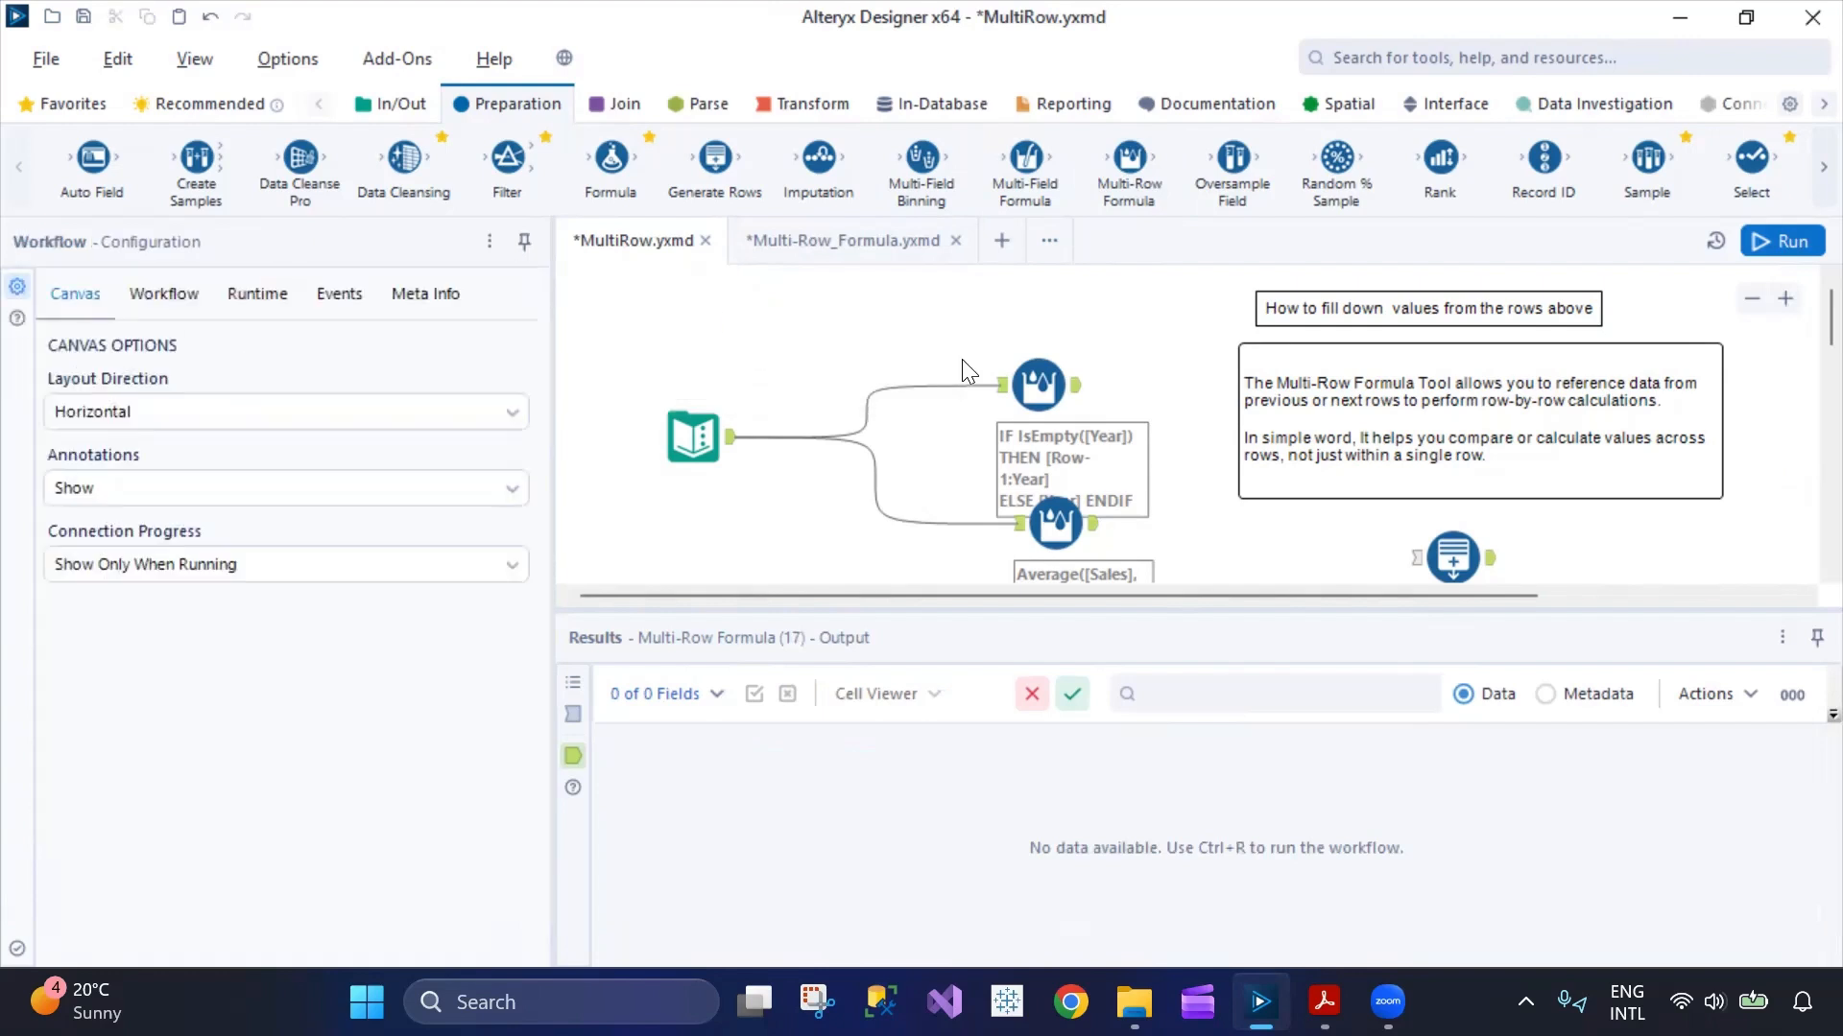
- Add a Multi-Row Formula tool connected to the output of the tool that averages three months of Sales
{"action": "left_click", "coordinate": [1033, 481]}
{"action": "scroll", "coordinate": [1159, 457], "scroll_direction": "down", "scroll_amount": 1}
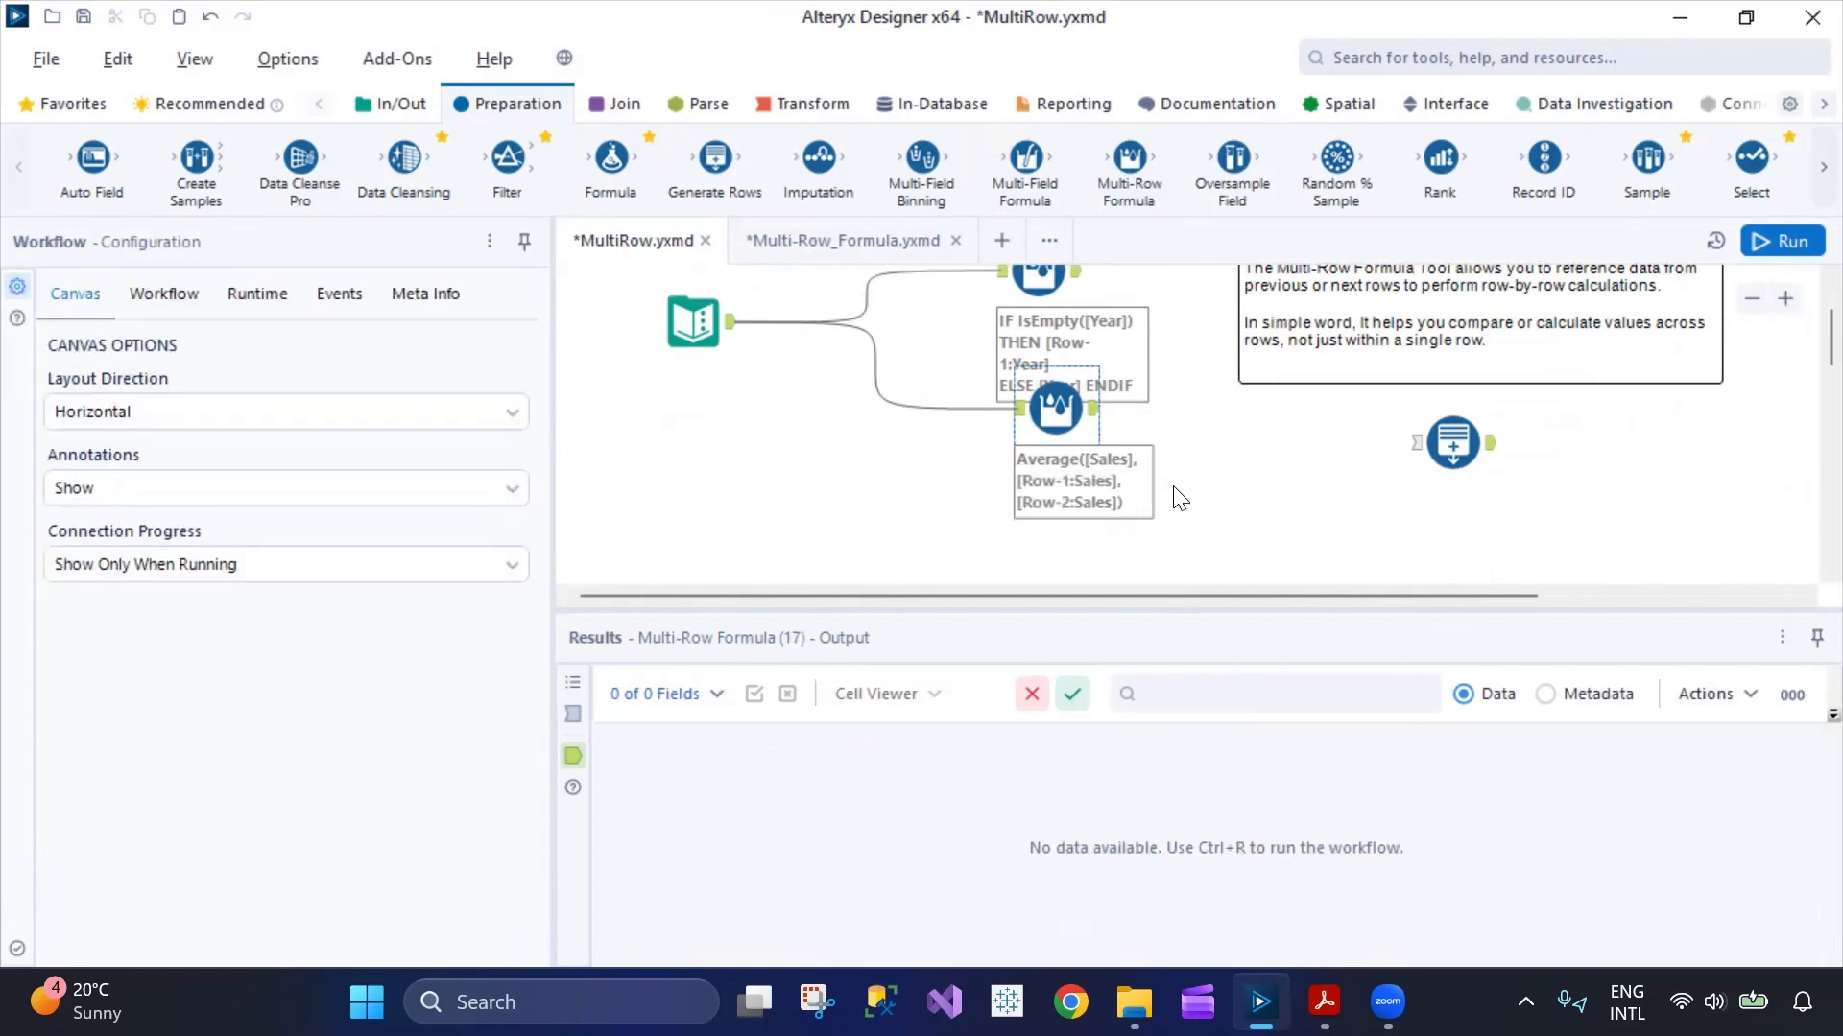
{"action": "scroll", "coordinate": [1172, 499], "scroll_direction": "up", "scroll_amount": 1}
{"action": "left_click", "coordinate": [1053, 479]}
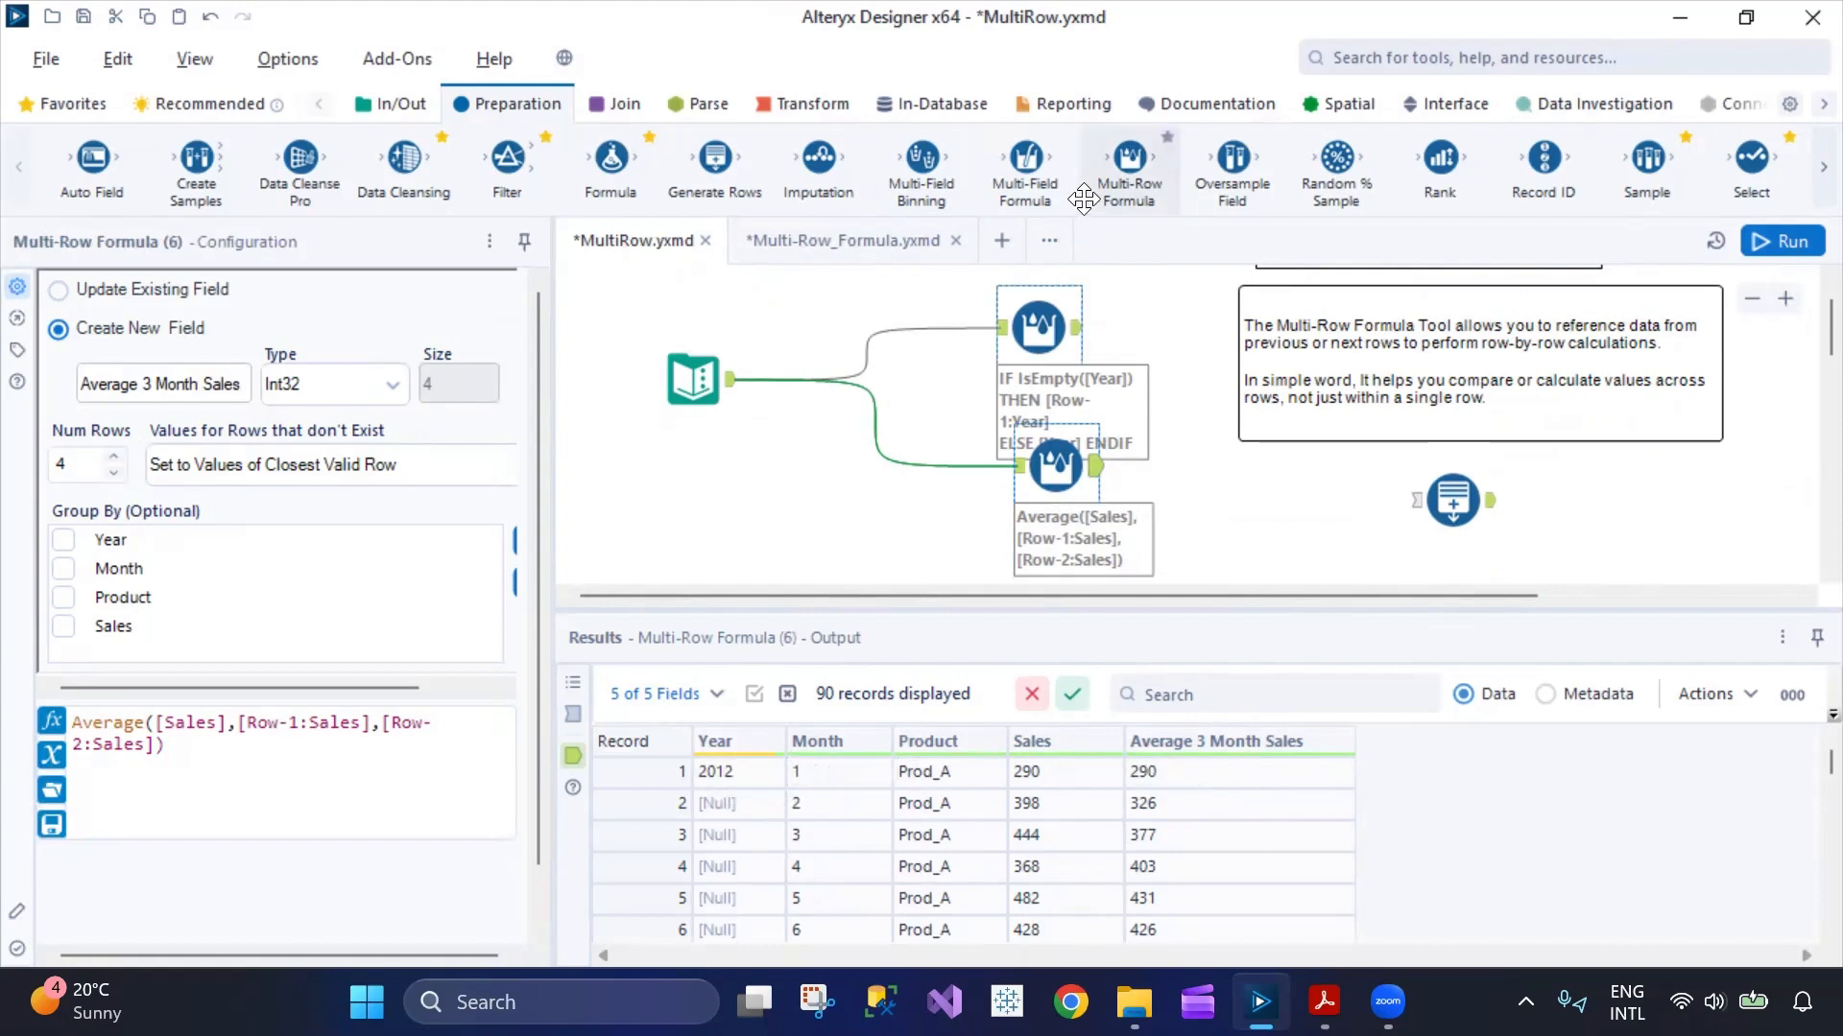
{"action": "left_click_drag", "start_coordinate": [1128, 161], "coordinate": [1200, 469]}
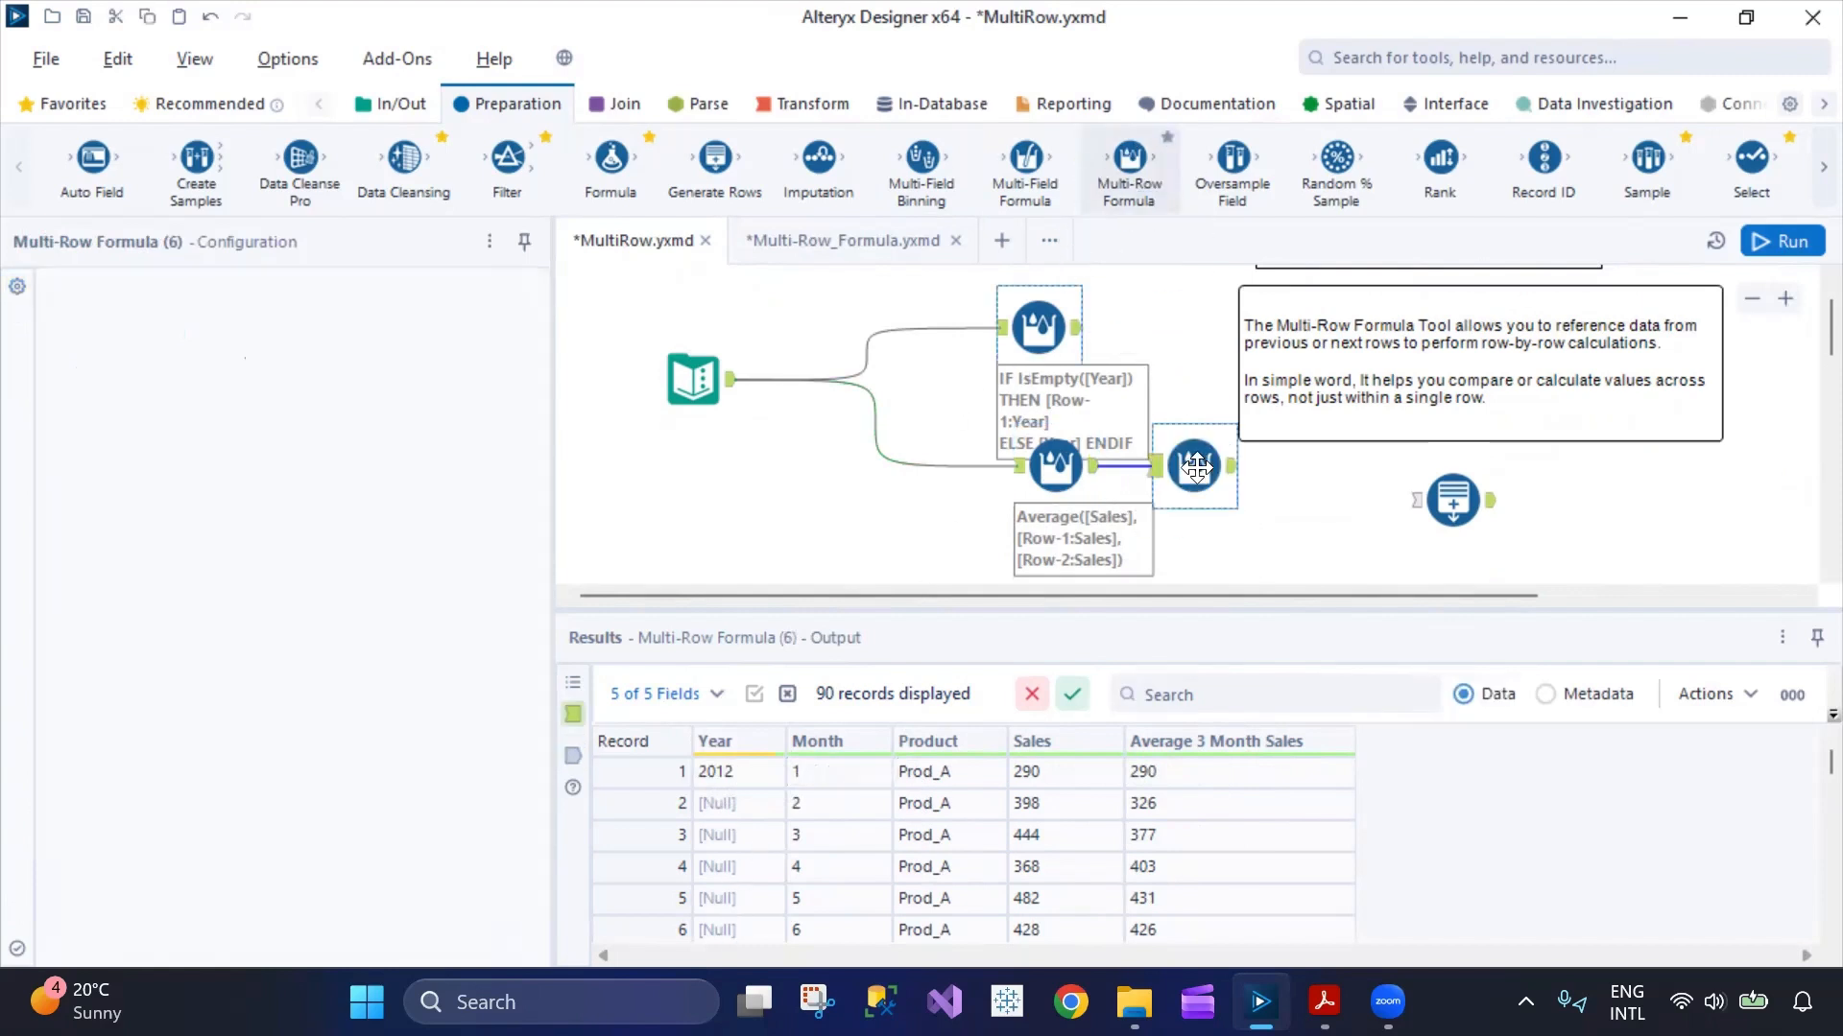
- Copy the IsEmpty([Year]) fill-down expression from the existing Year Multi-Row Formula tool into the newly added one
{"action": "left_click", "coordinate": [1020, 353]}
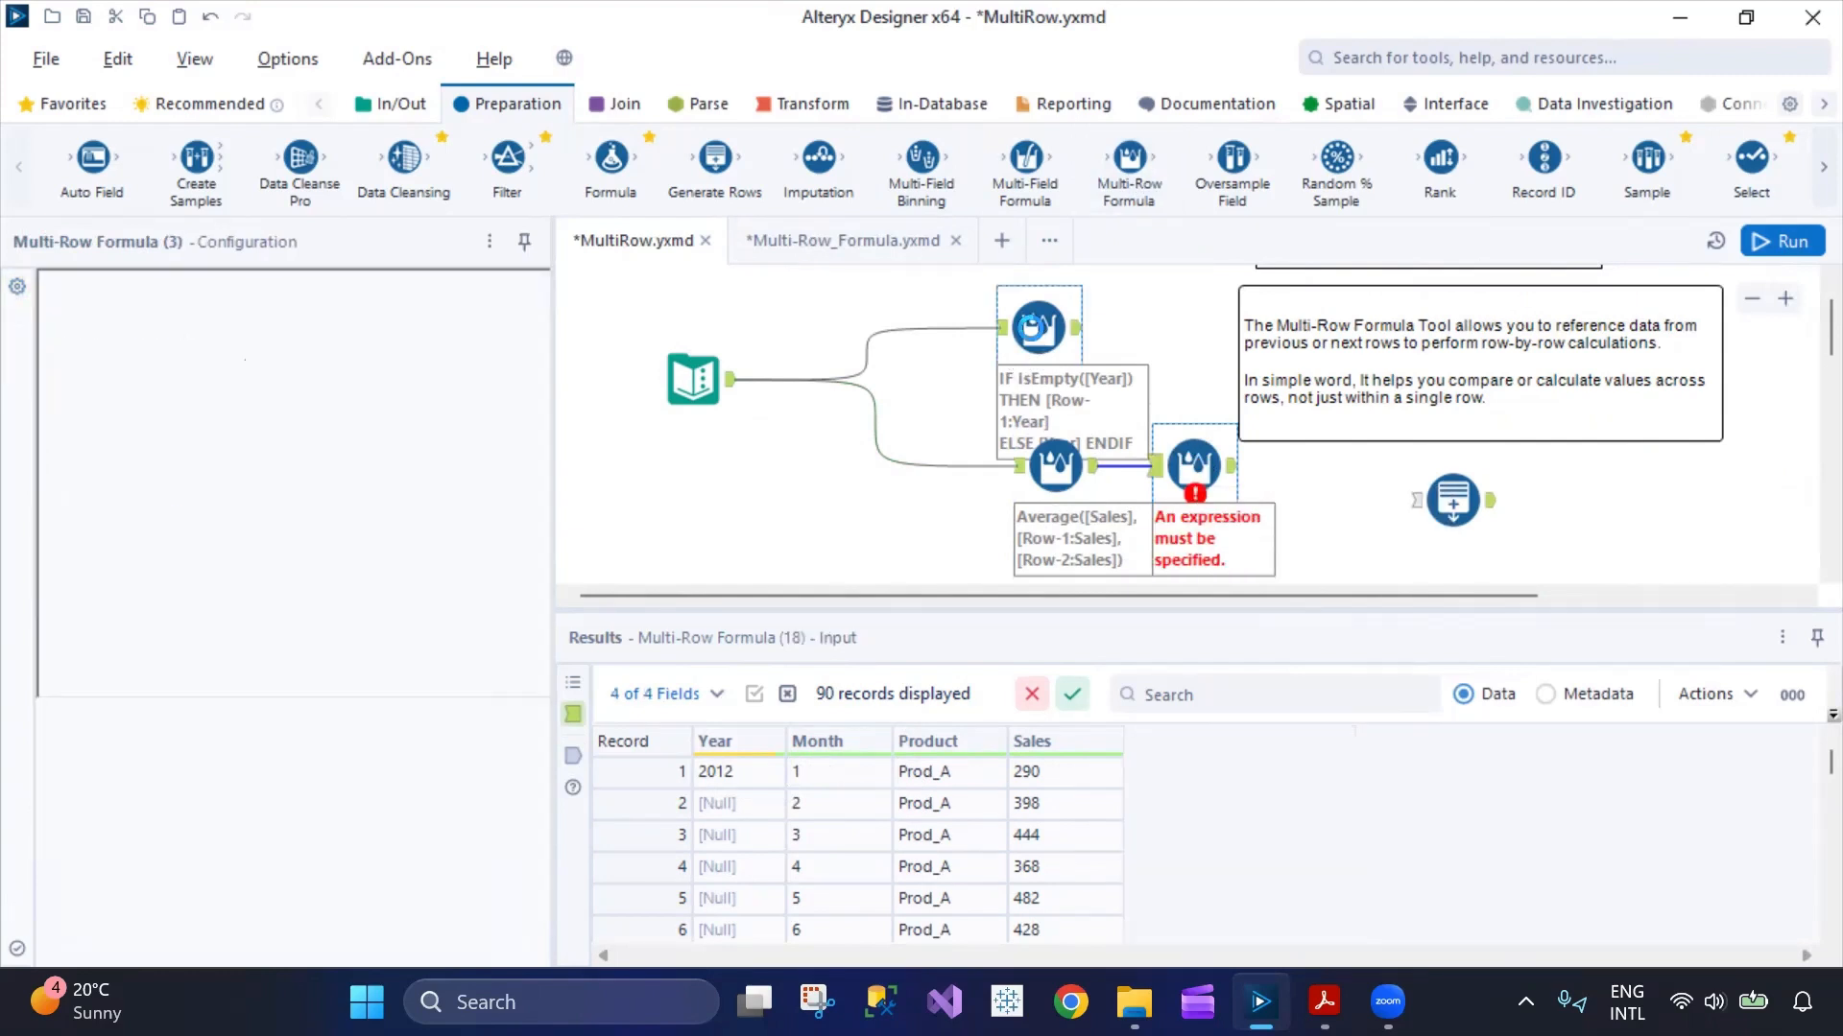
{"action": "left_click_drag", "start_coordinate": [285, 788], "coordinate": [51, 695]}
{"action": "key", "text": "ctrl+c"}
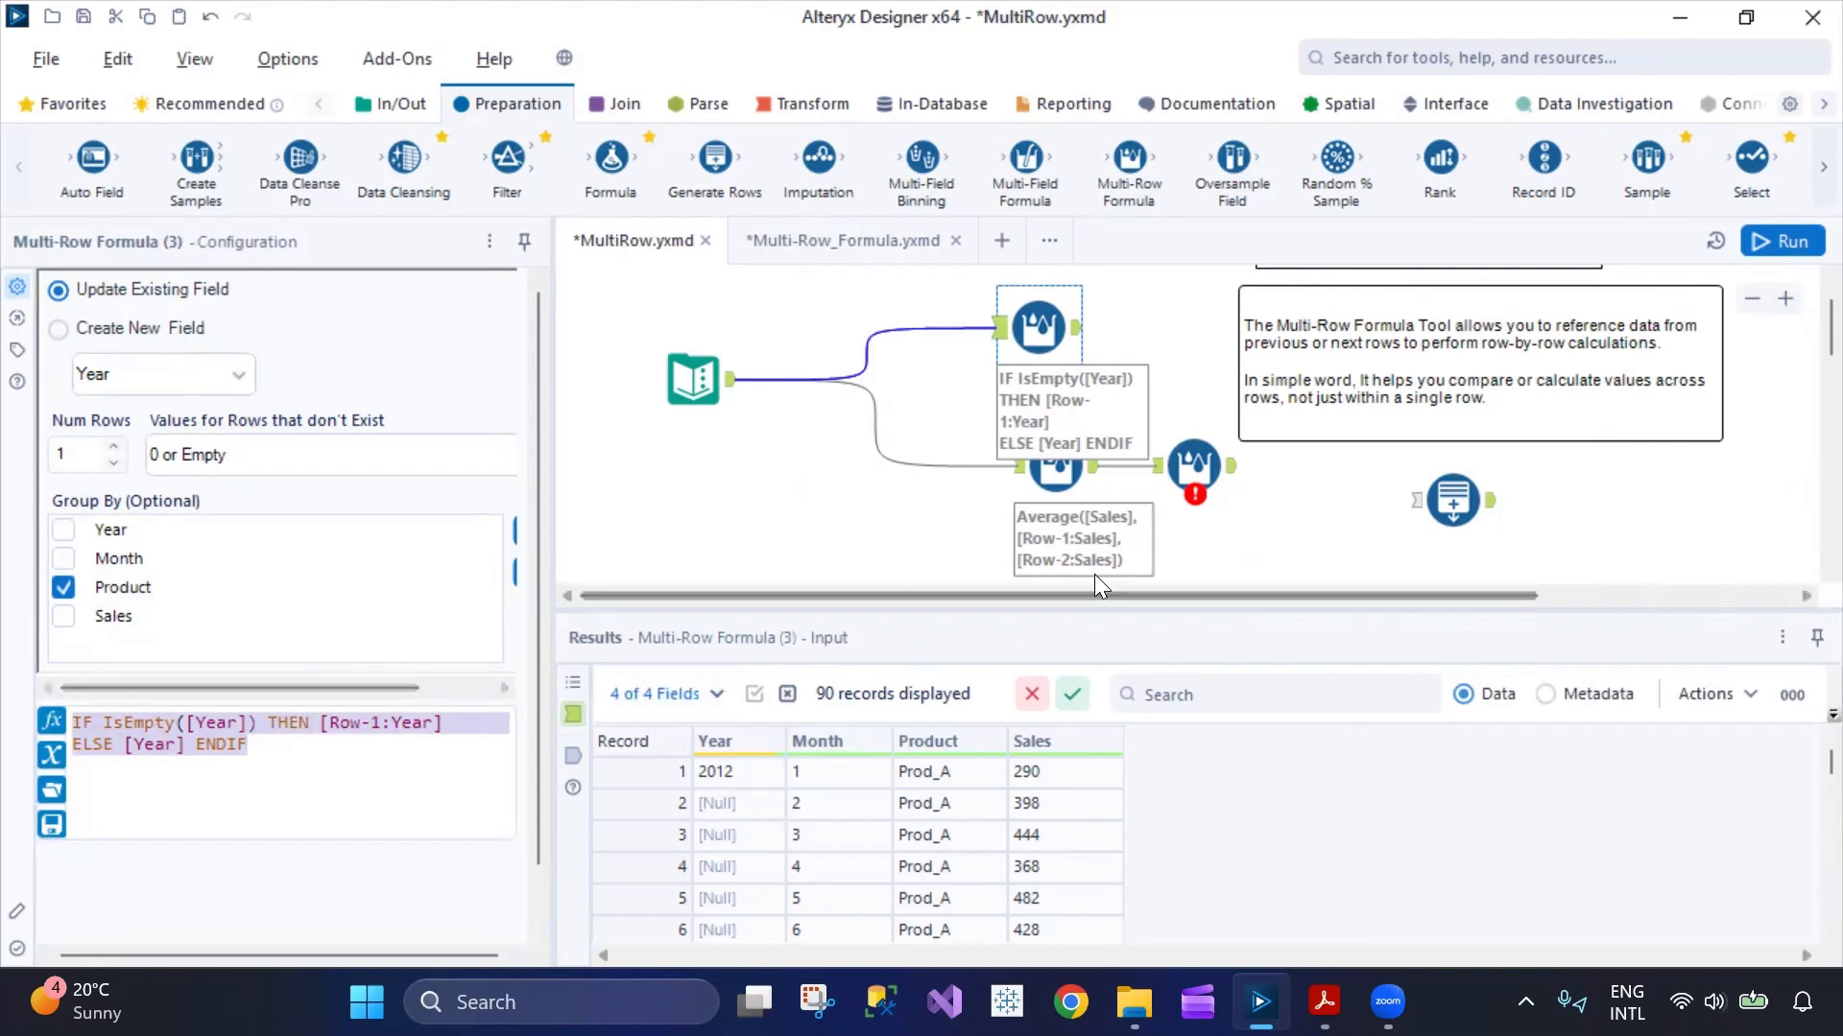
{"action": "left_click", "coordinate": [1192, 467]}
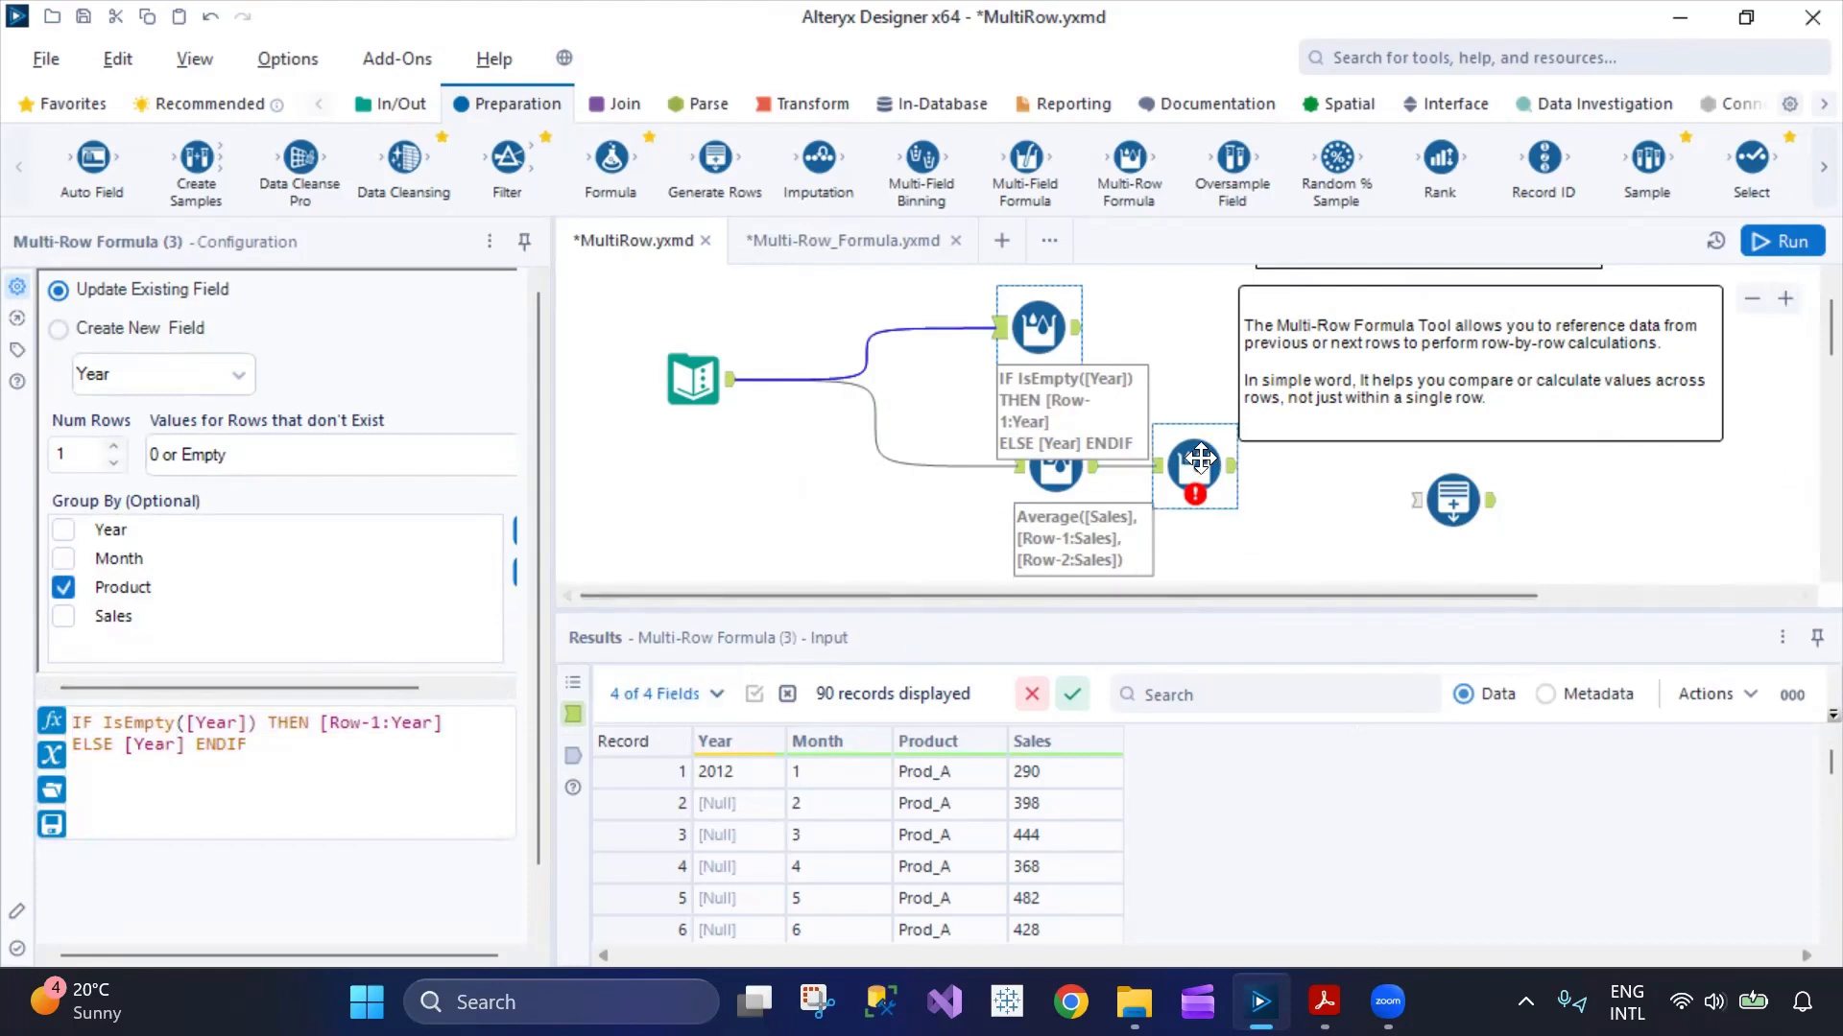
{"action": "left_click", "coordinate": [219, 741]}
{"action": "key", "text": "ctrl+v"}
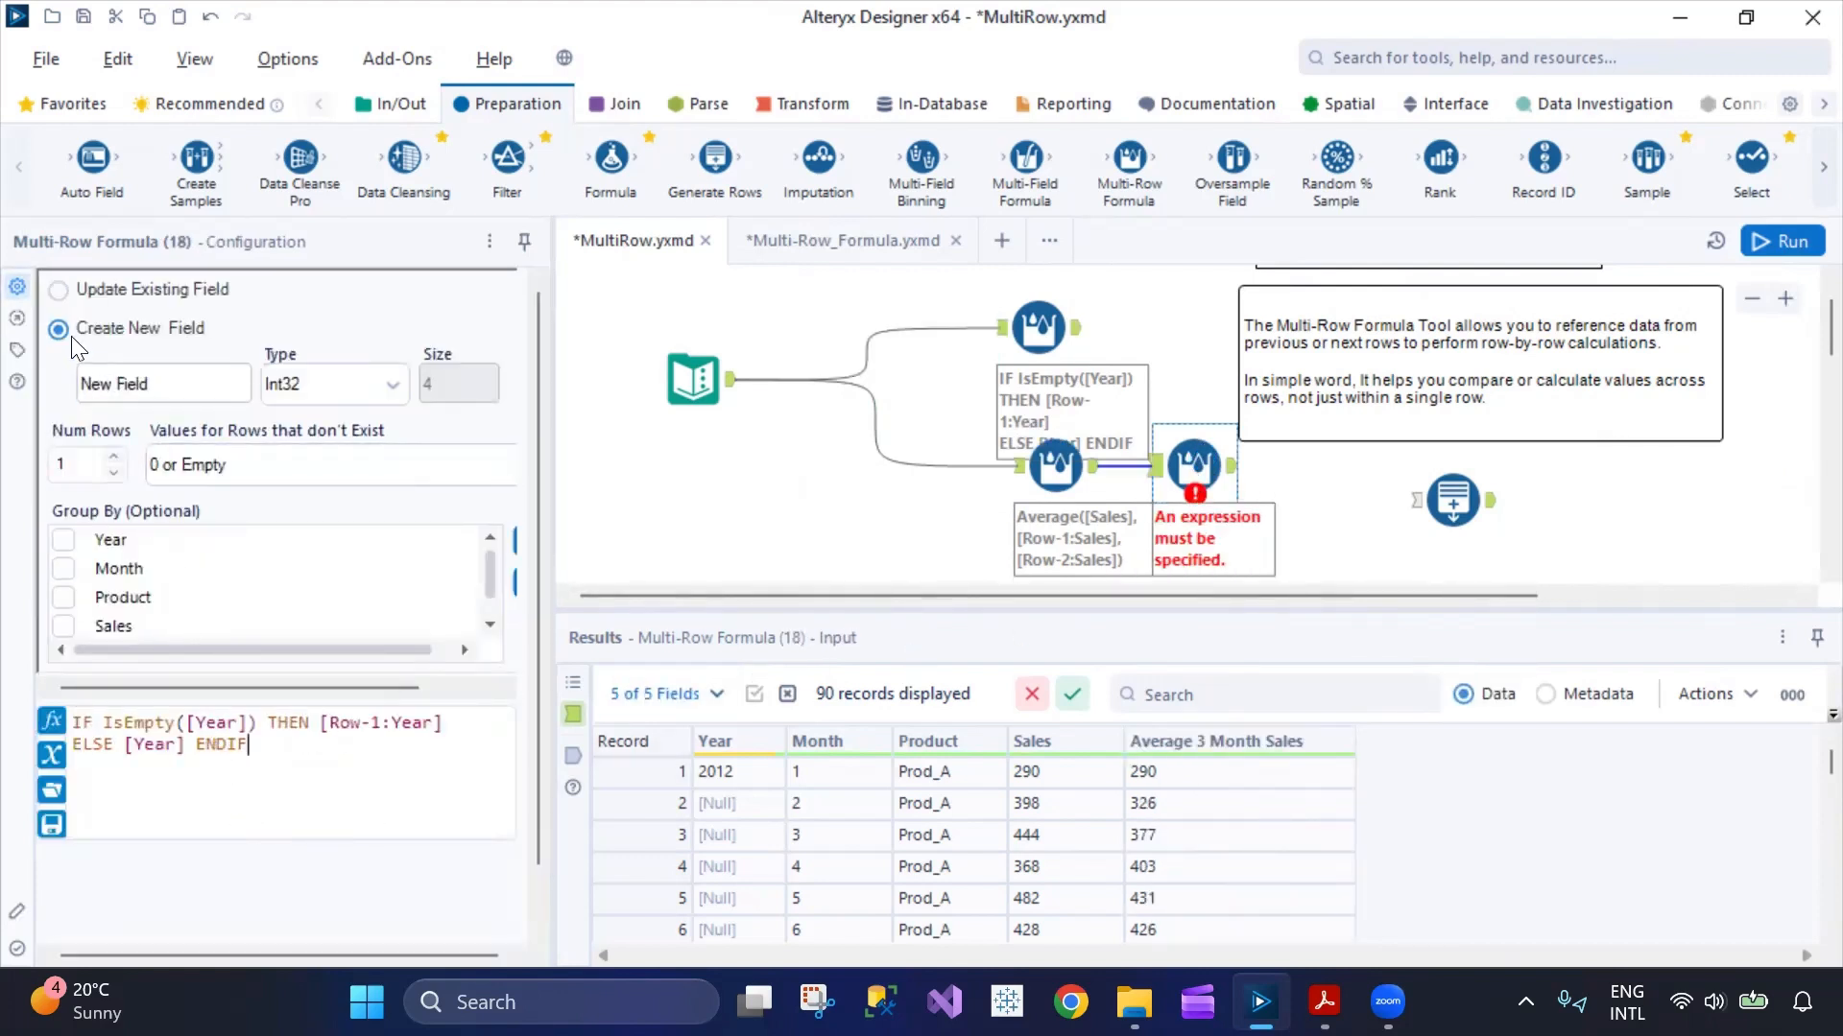
- Set the added Multi-Row Formula tool to update the existing Year field, run the workflow and view its output
{"action": "left_click", "coordinate": [62, 293]}
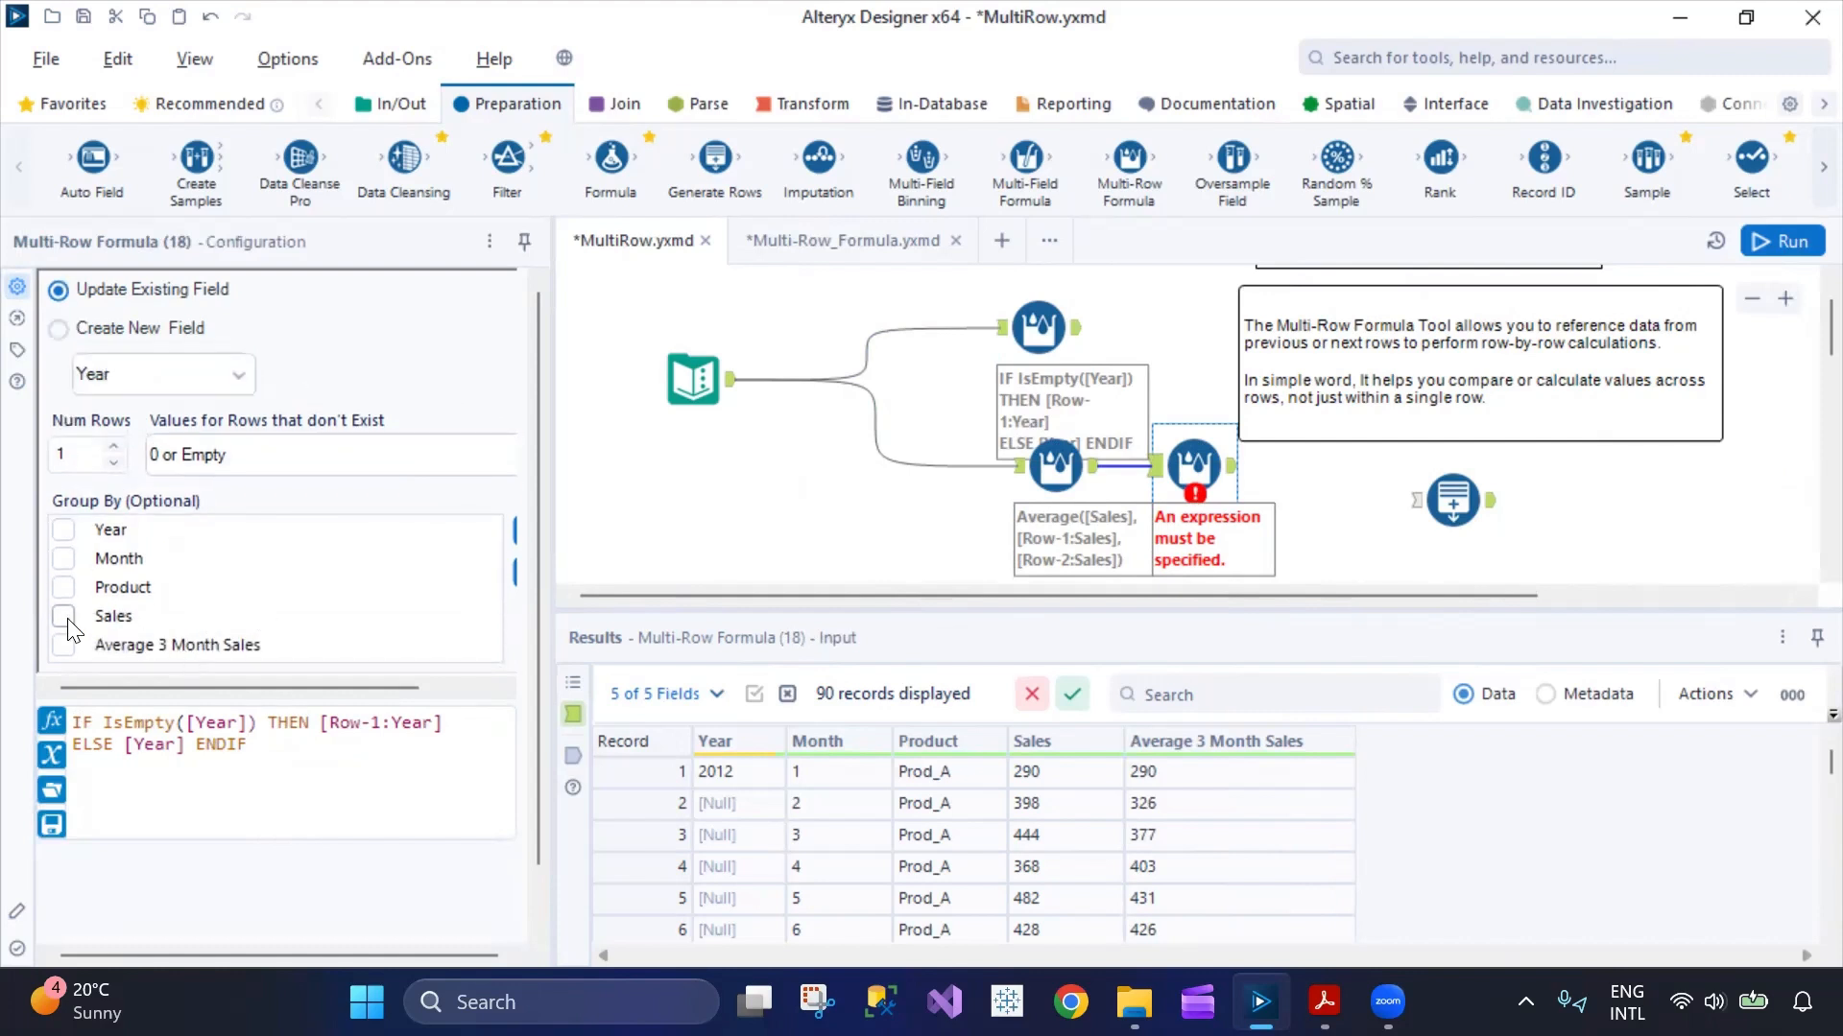
{"action": "left_click", "coordinate": [63, 530]}
{"action": "left_click", "coordinate": [834, 537]}
{"action": "left_click", "coordinate": [1783, 244]}
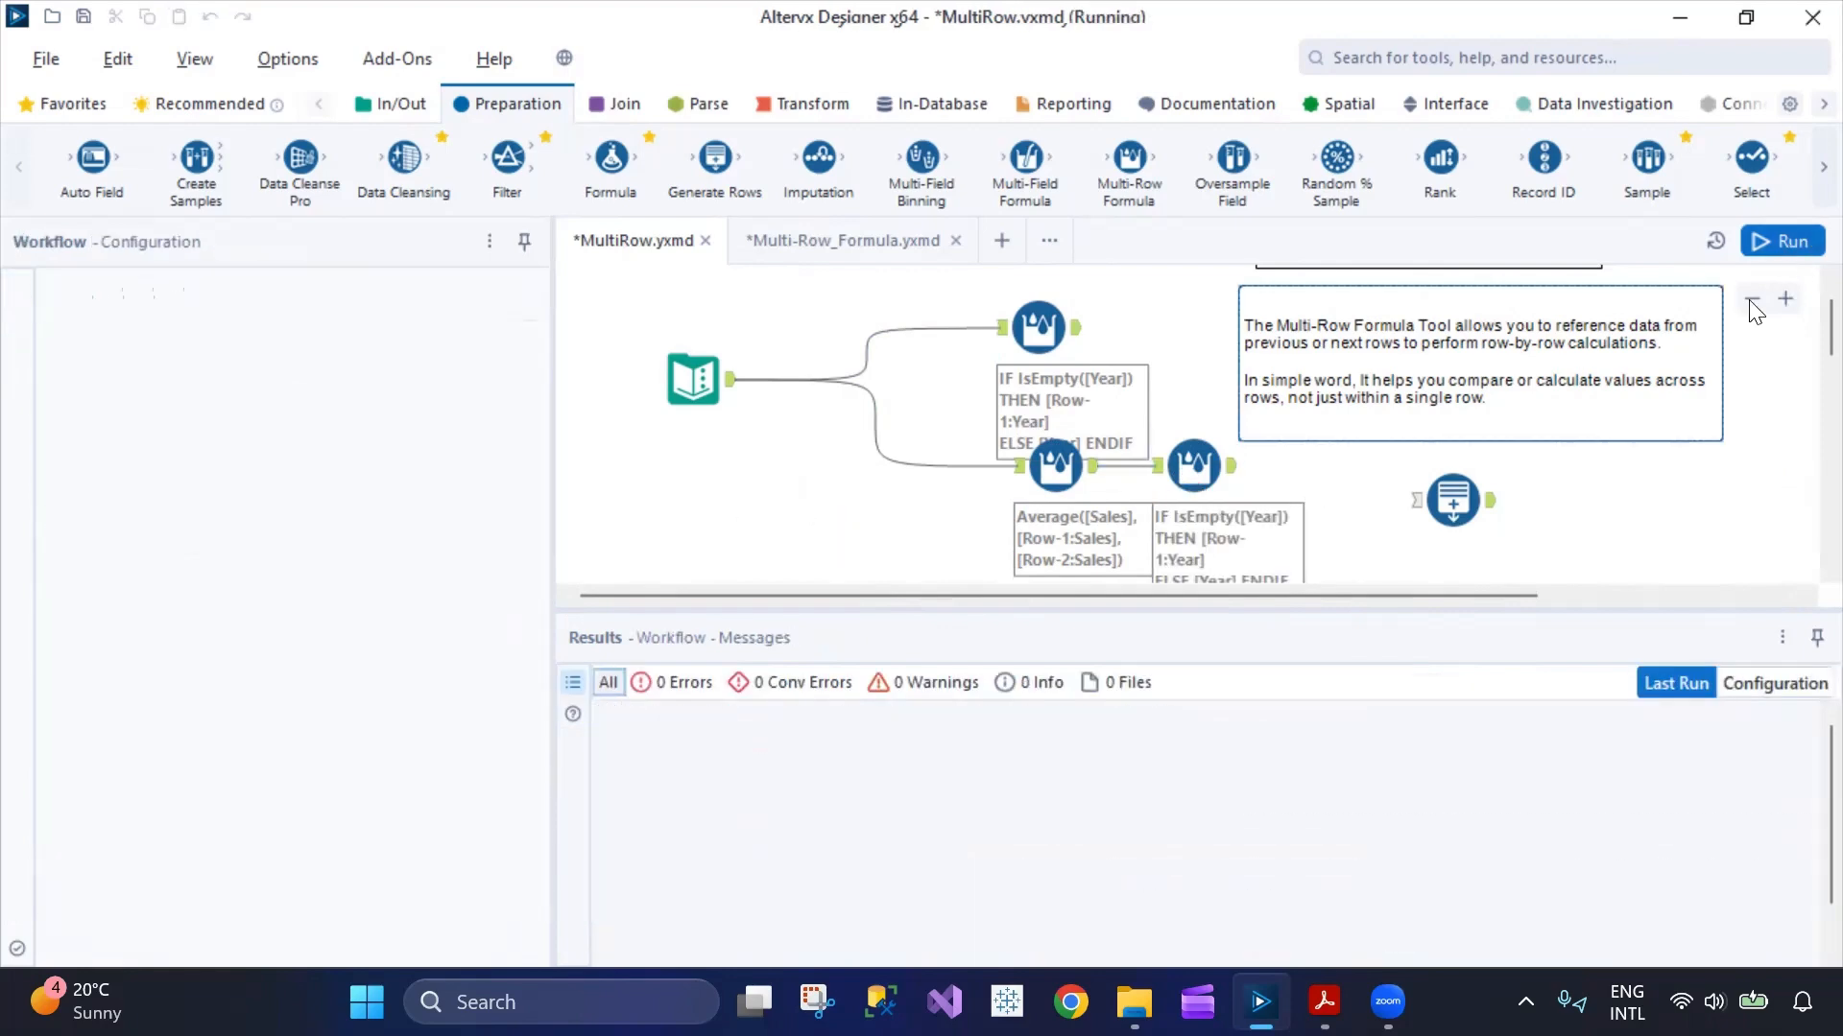
{"action": "left_click", "coordinate": [1232, 483]}
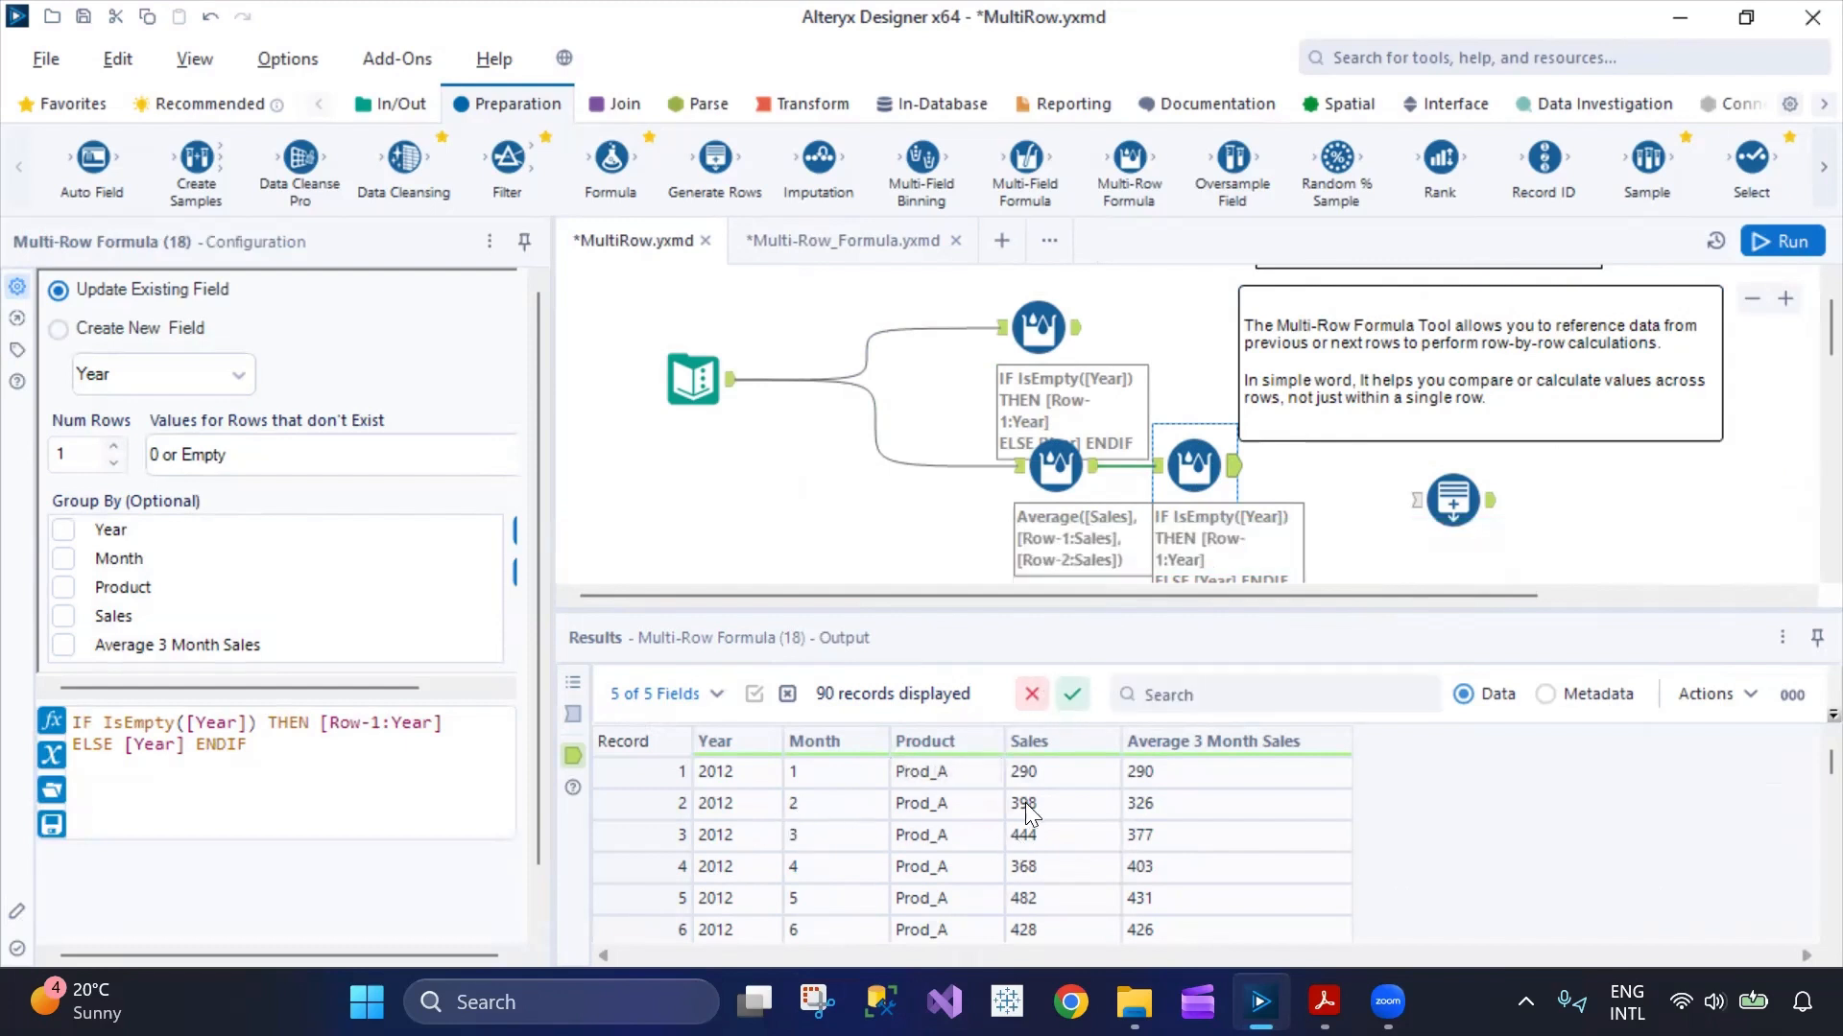
- Move the Sales average tool and its downstream Year tool closer to the input so the branch annotations overlap less
{"action": "left_click", "coordinate": [1056, 467]}
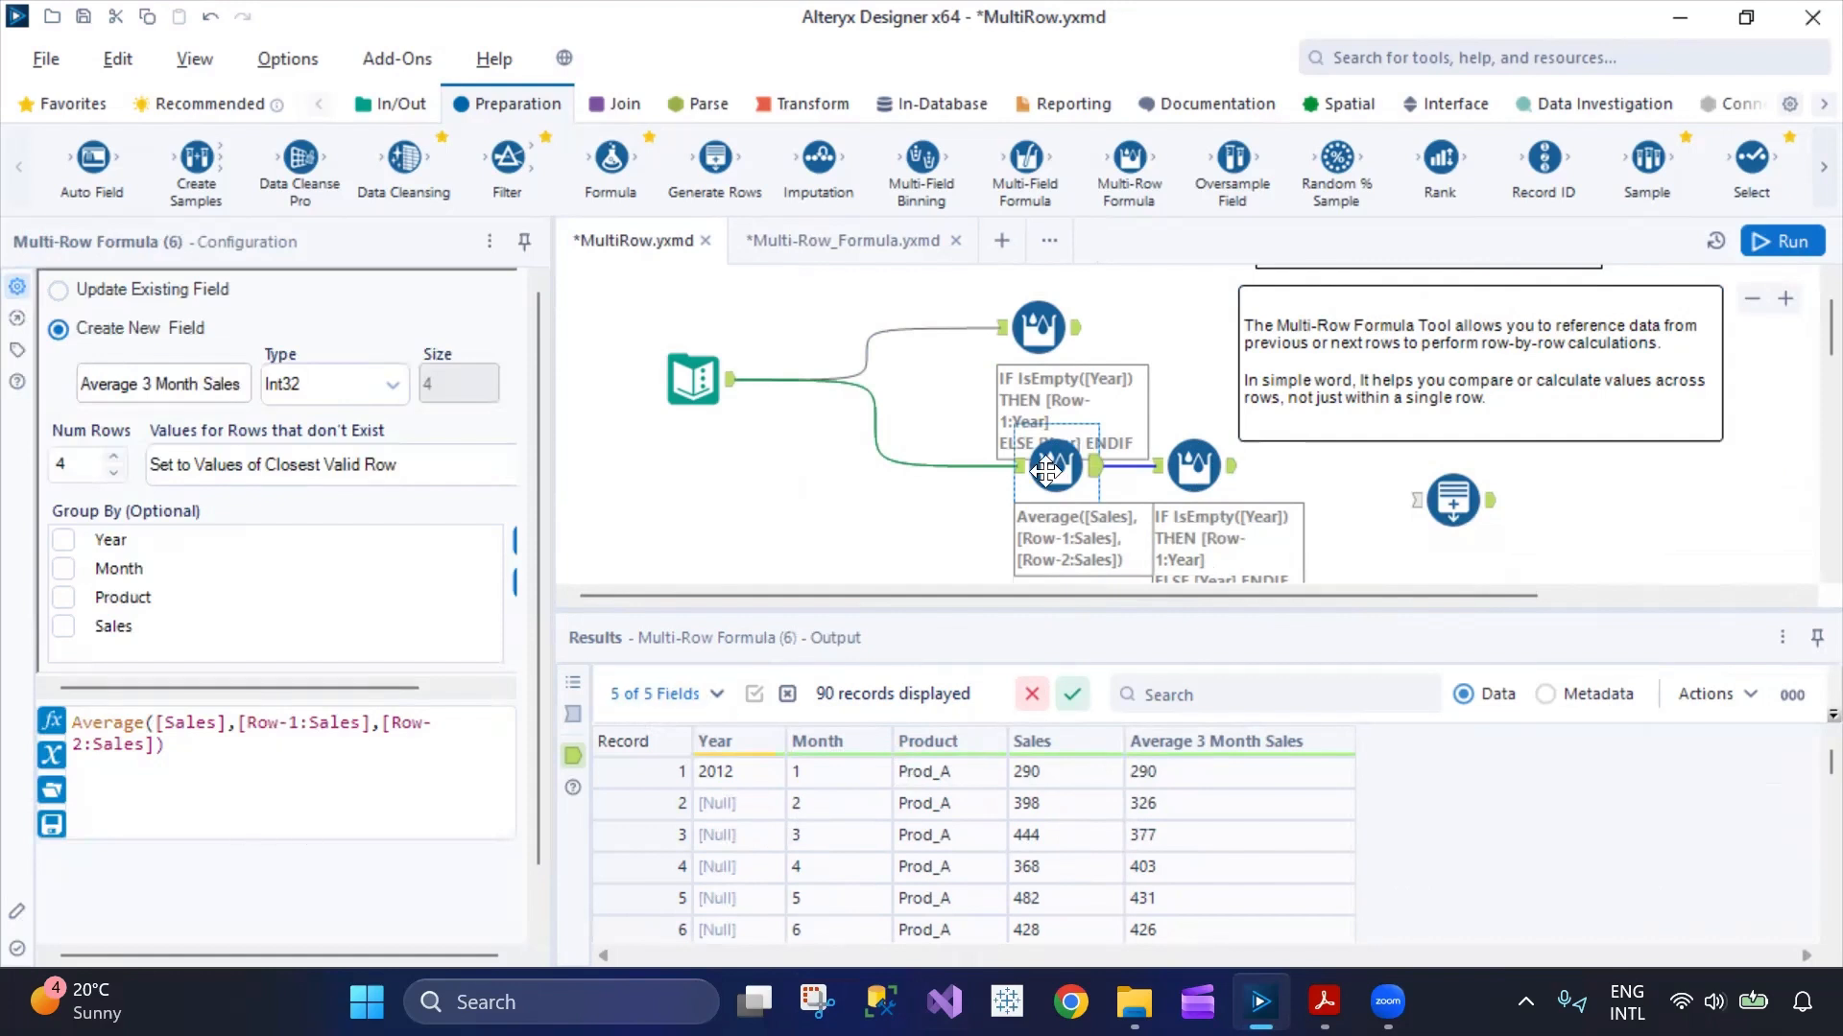
{"action": "left_click_drag", "start_coordinate": [1056, 467], "coordinate": [865, 468]}
{"action": "left_click_drag", "start_coordinate": [1184, 507], "coordinate": [1029, 524]}
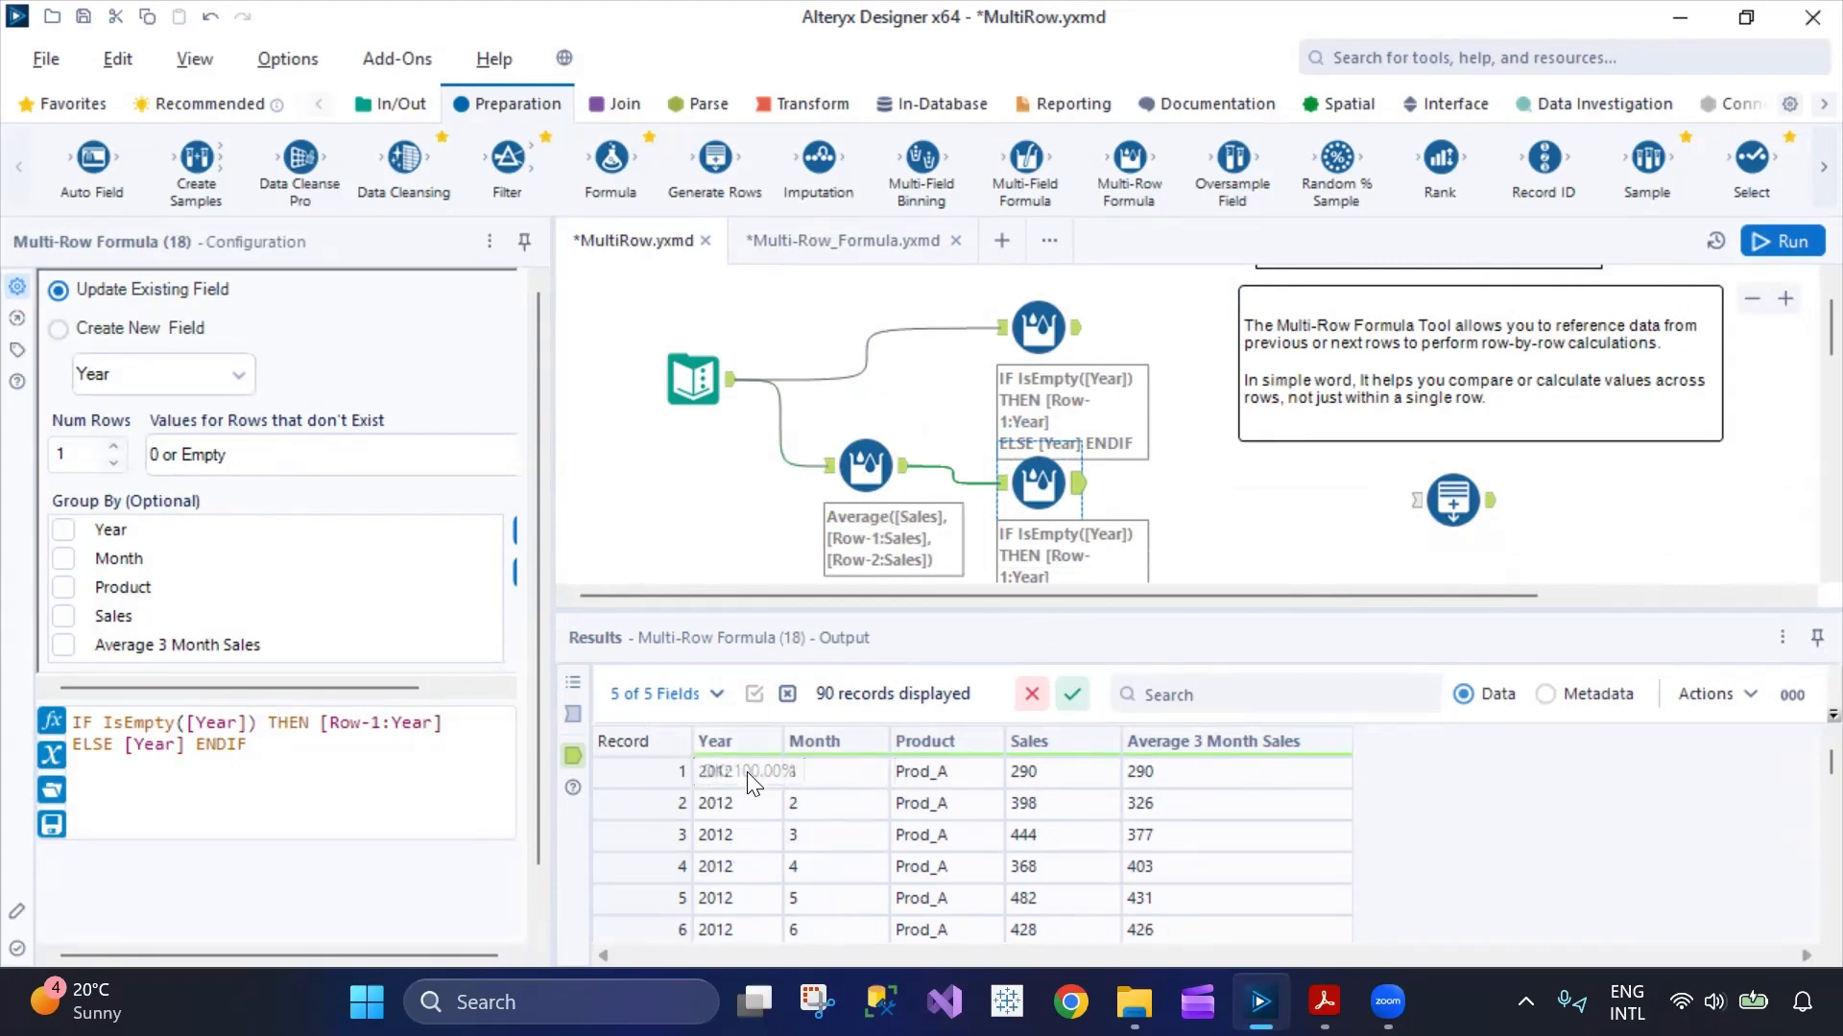
- Compare the Year column in the Text Input data with the downstream Year tool's output and glance at the Multi-Row_Formula example
{"action": "left_click", "coordinate": [707, 416]}
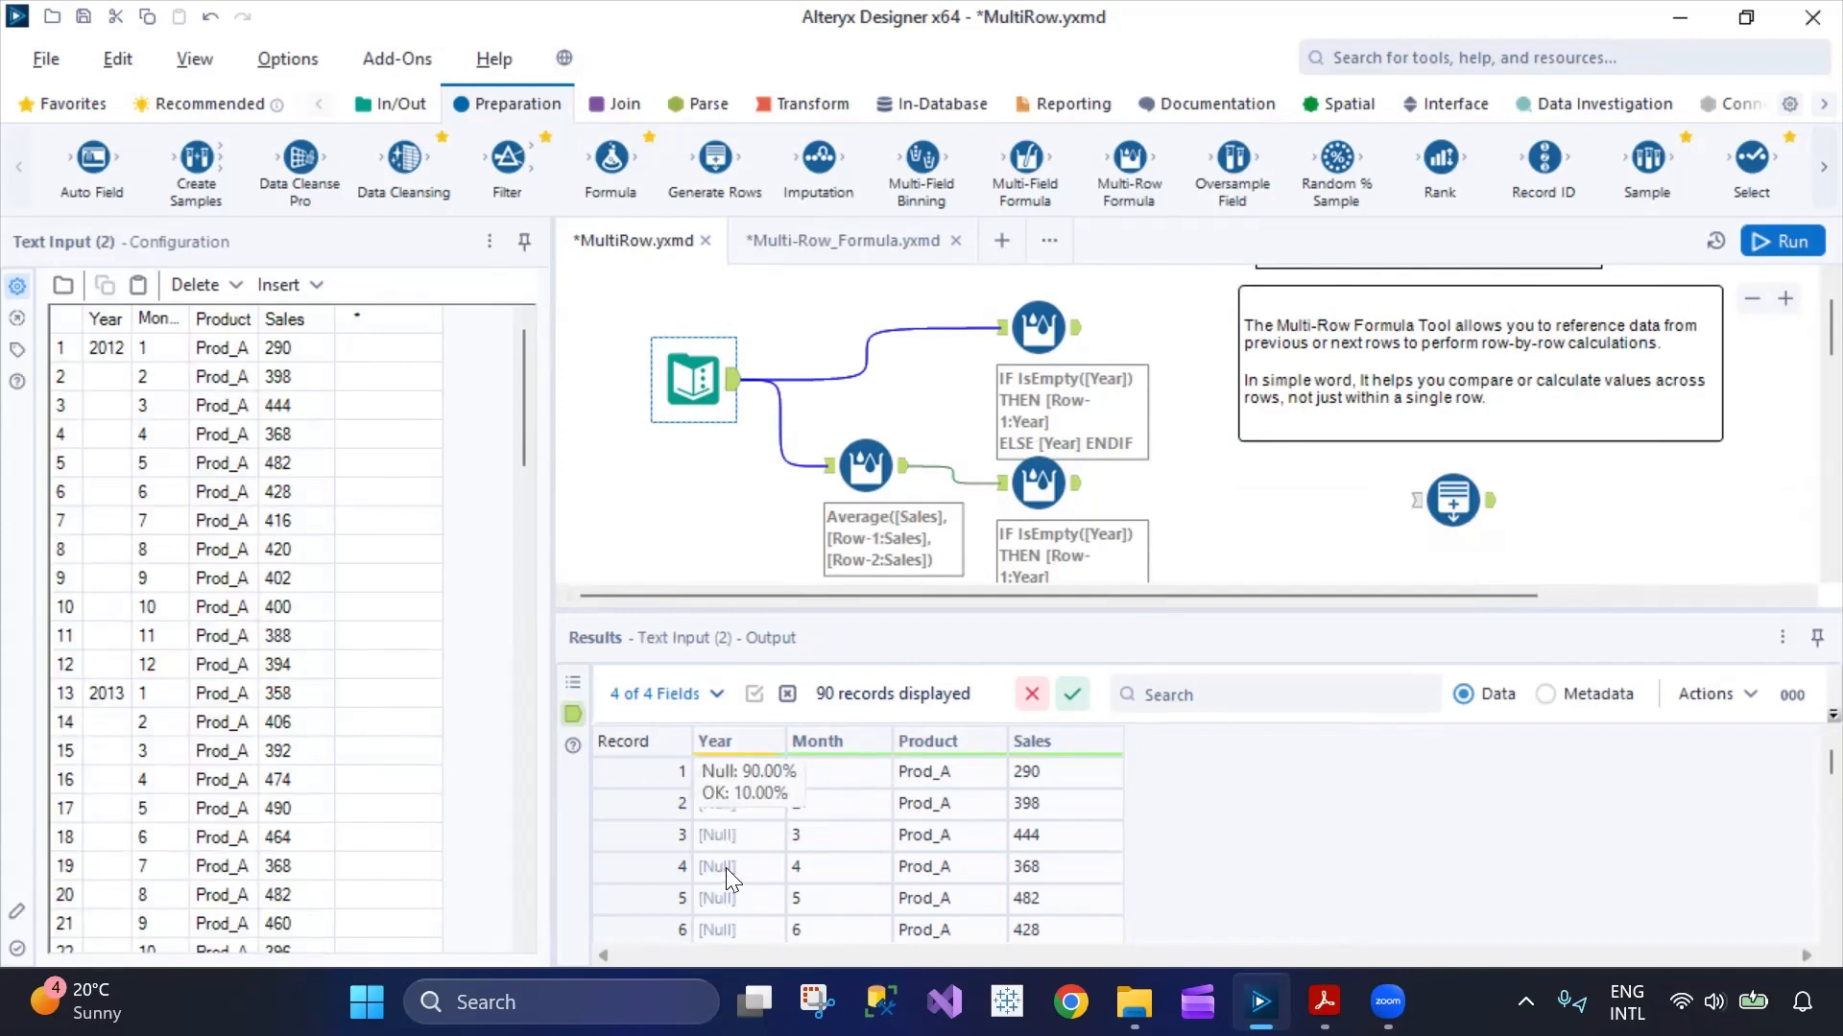
{"action": "left_click", "coordinate": [1038, 483]}
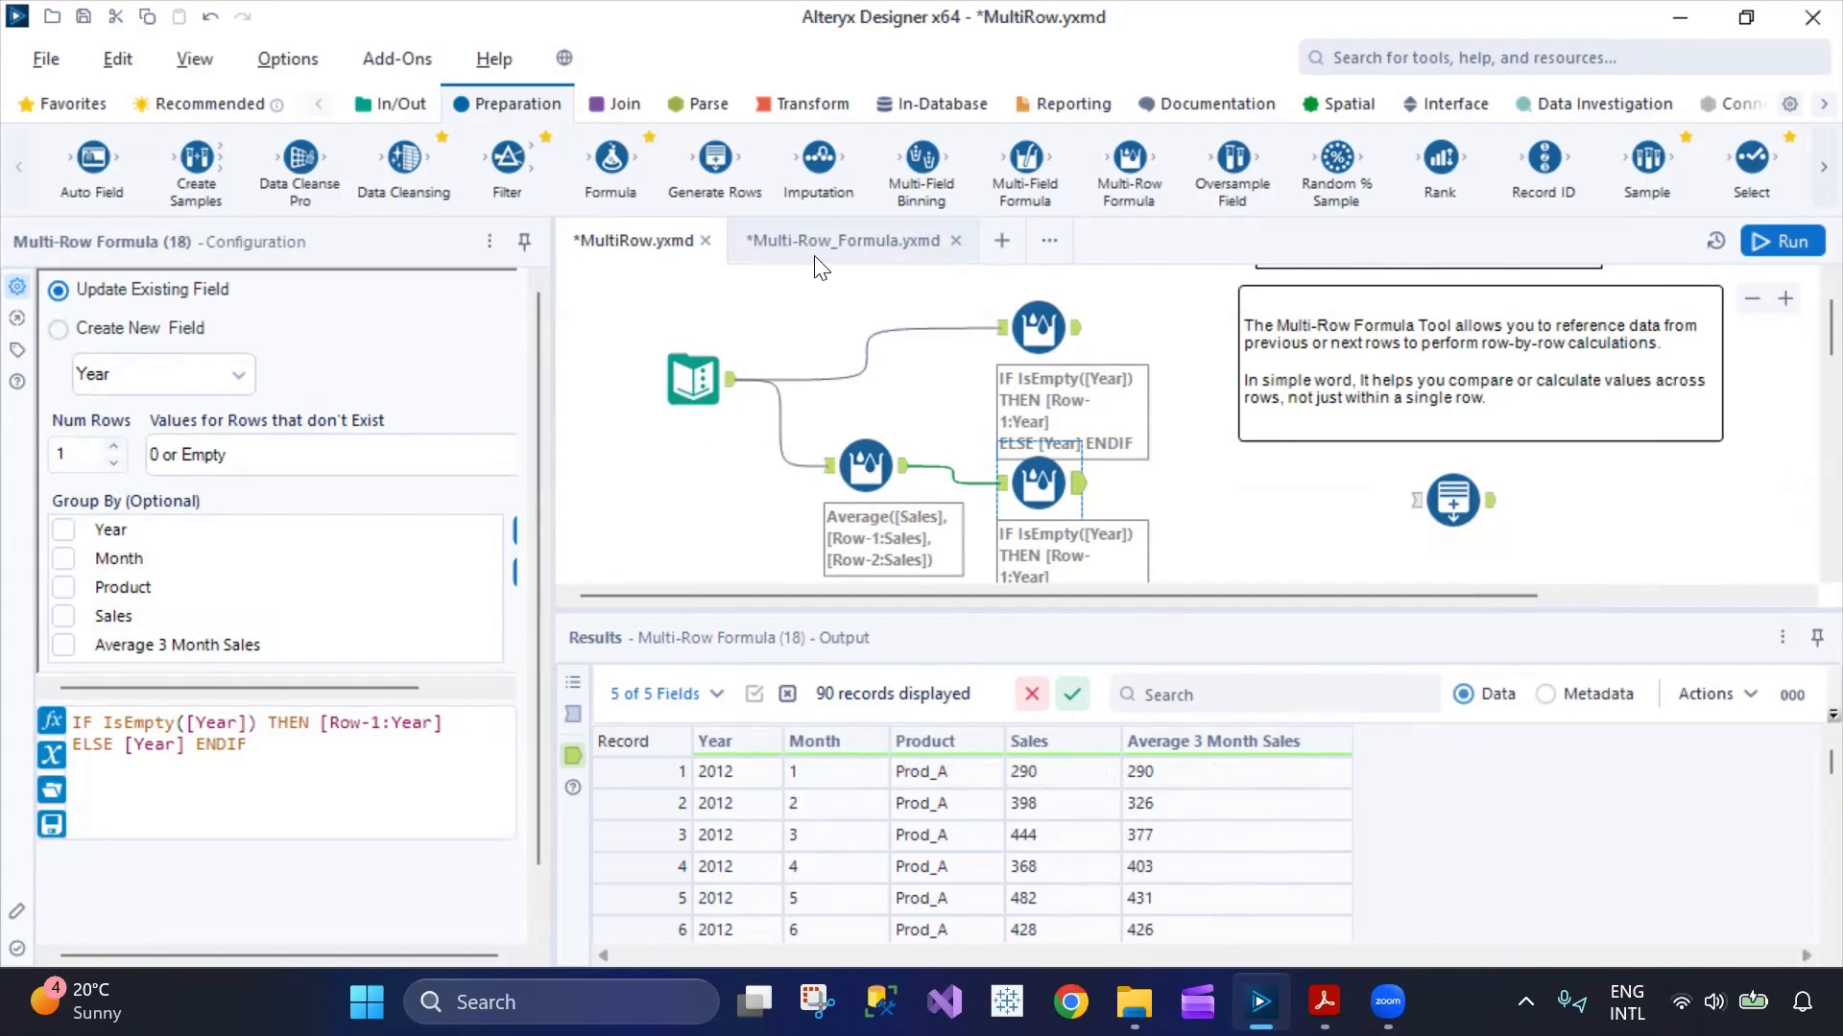
{"action": "left_click", "coordinate": [843, 240]}
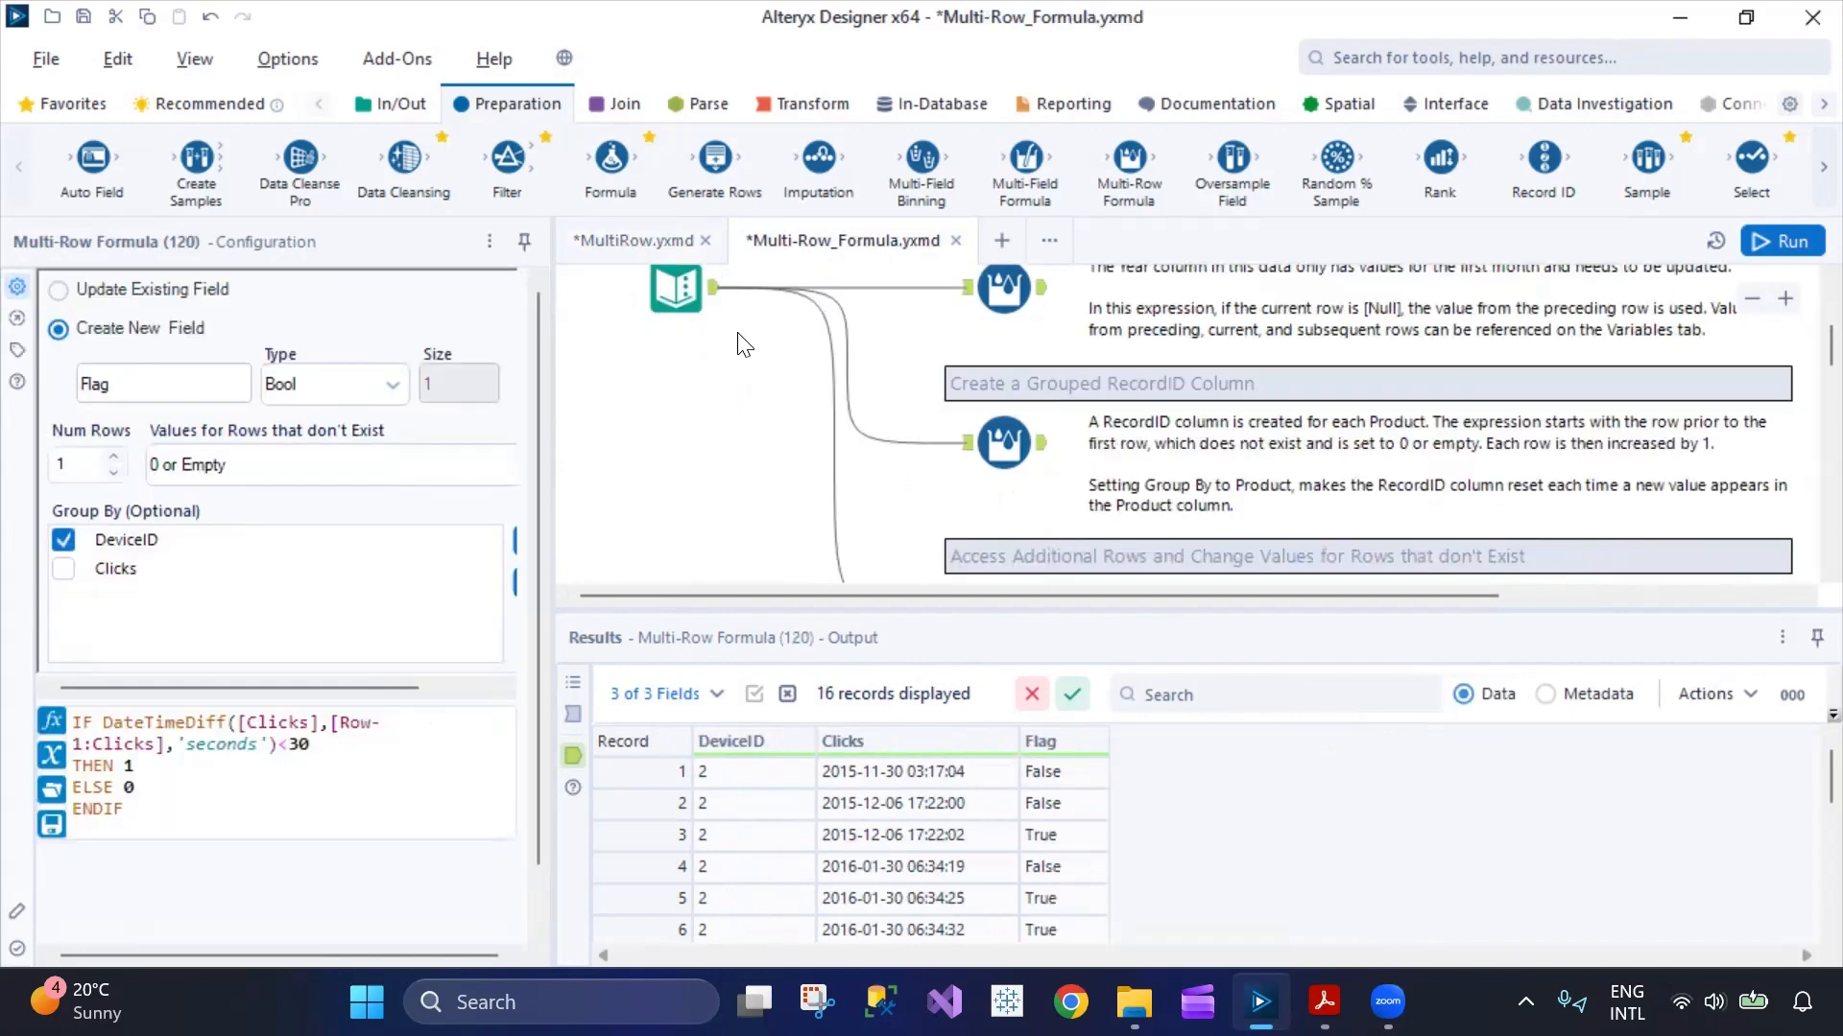
{"action": "left_click", "coordinate": [656, 248]}
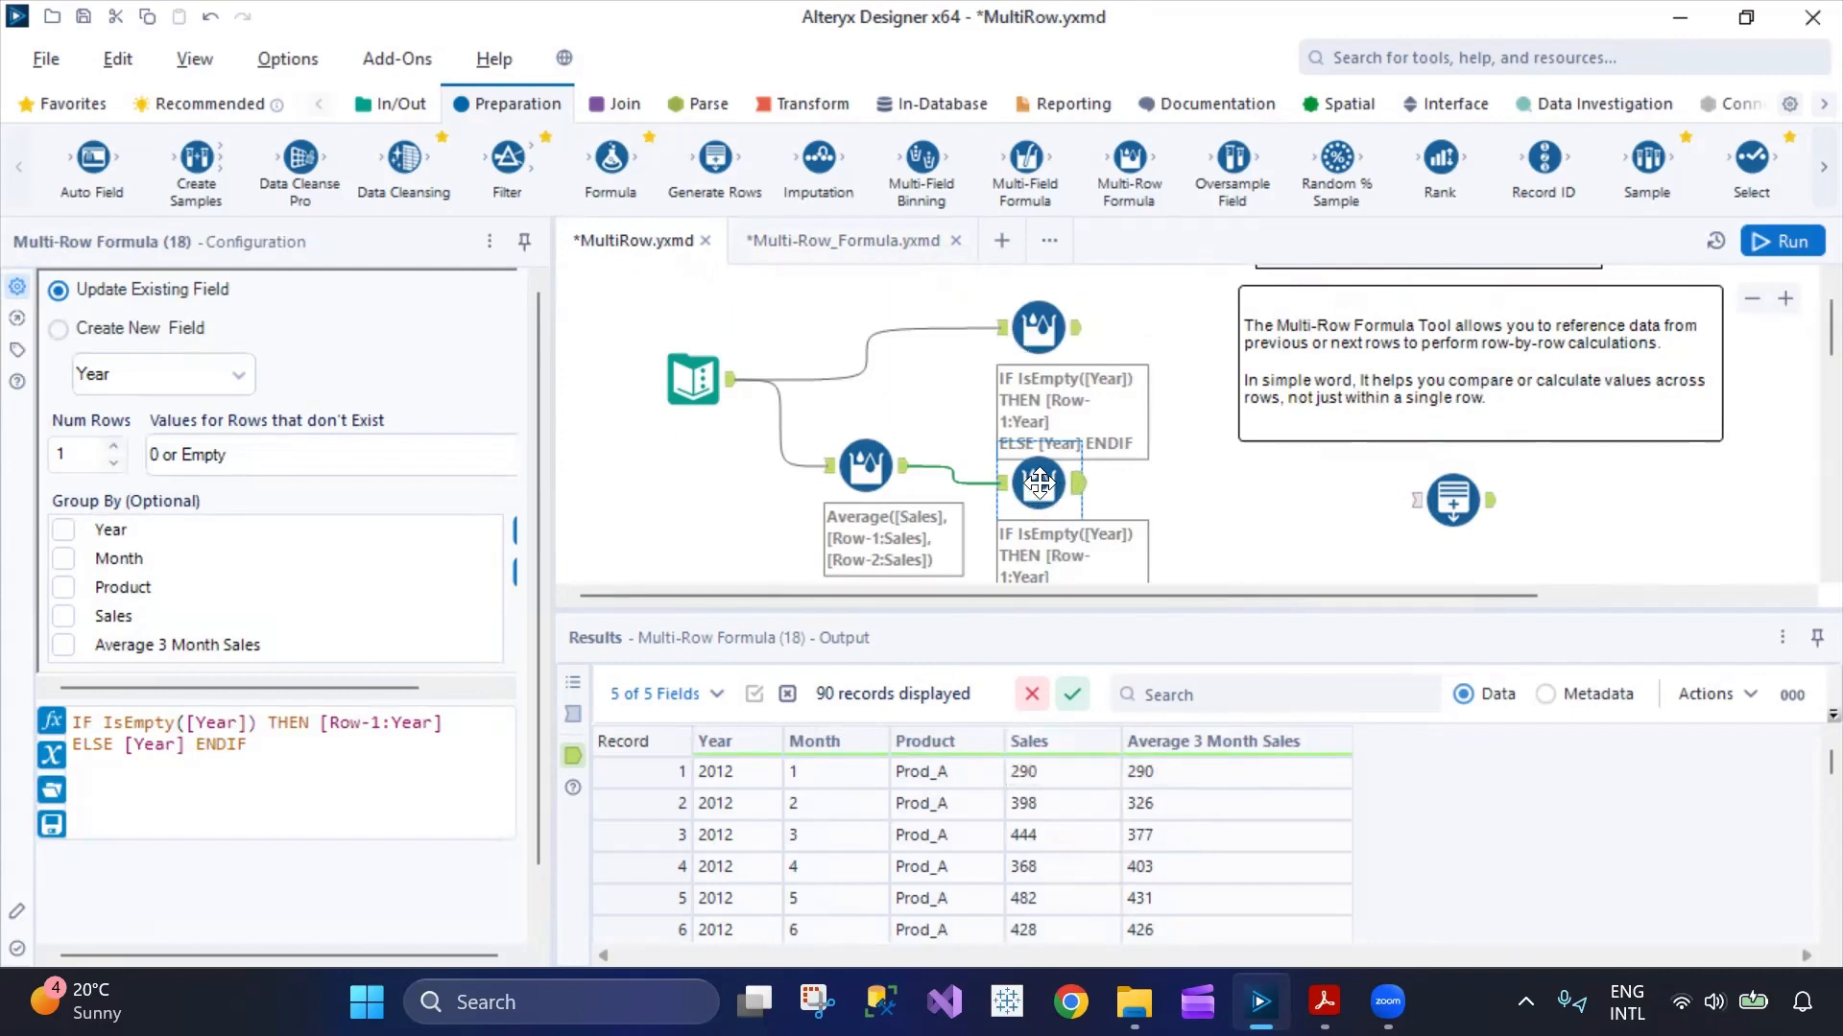
- Insert a Formula tool between the Sales average tool and the downstream Year tool, with a new output column named Sales %
{"action": "left_click_drag", "start_coordinate": [1027, 499], "coordinate": [1079, 499]}
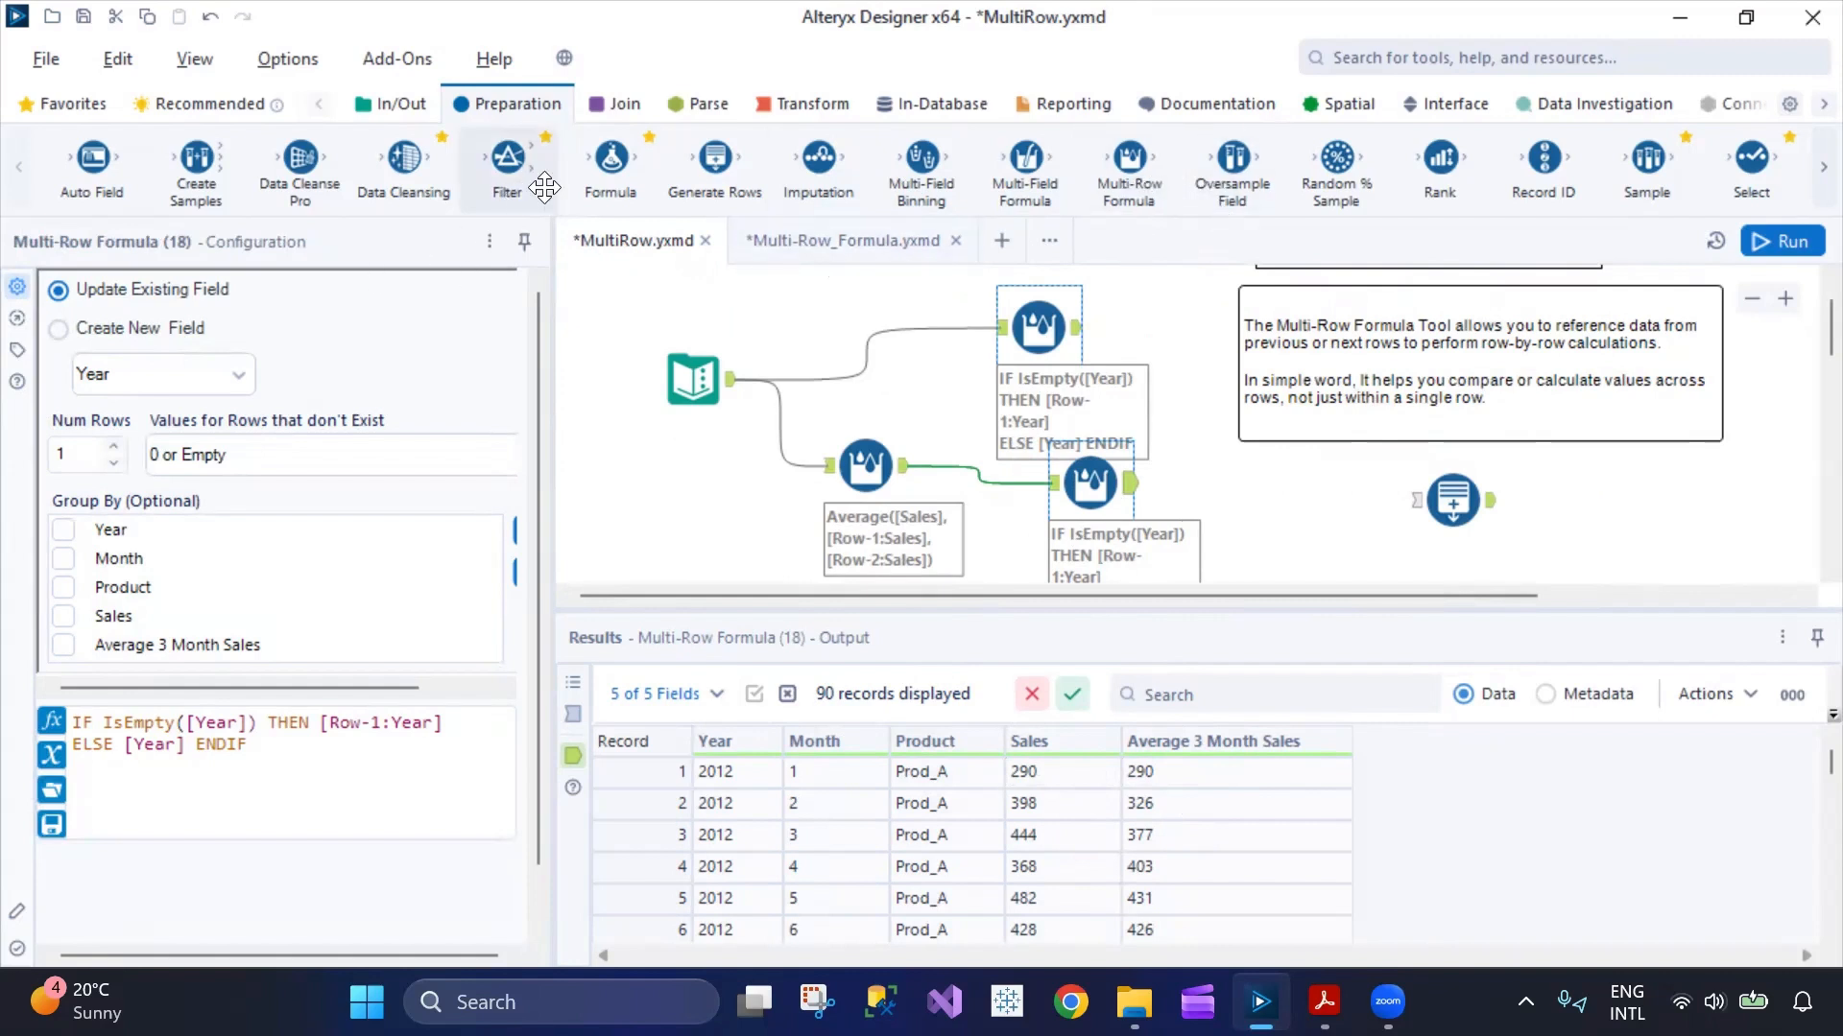
{"action": "left_click_drag", "start_coordinate": [610, 158], "coordinate": [981, 469]}
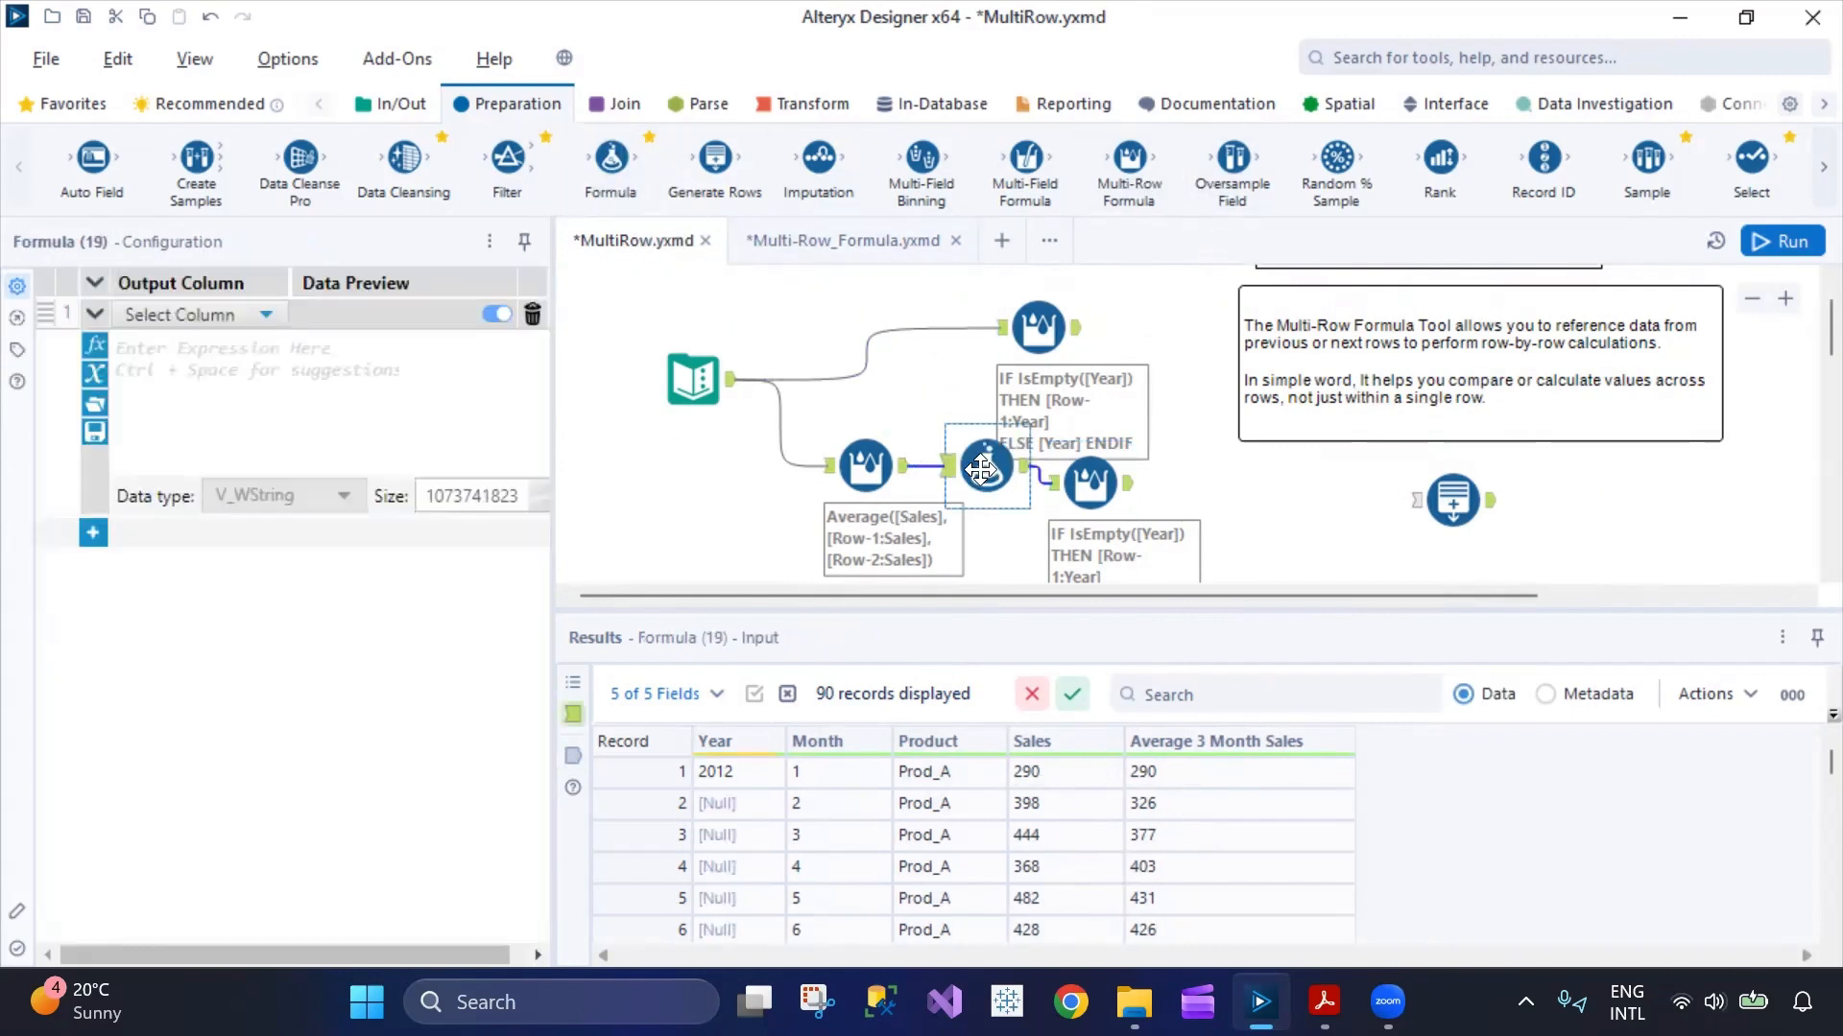
{"action": "left_click", "coordinate": [235, 314]}
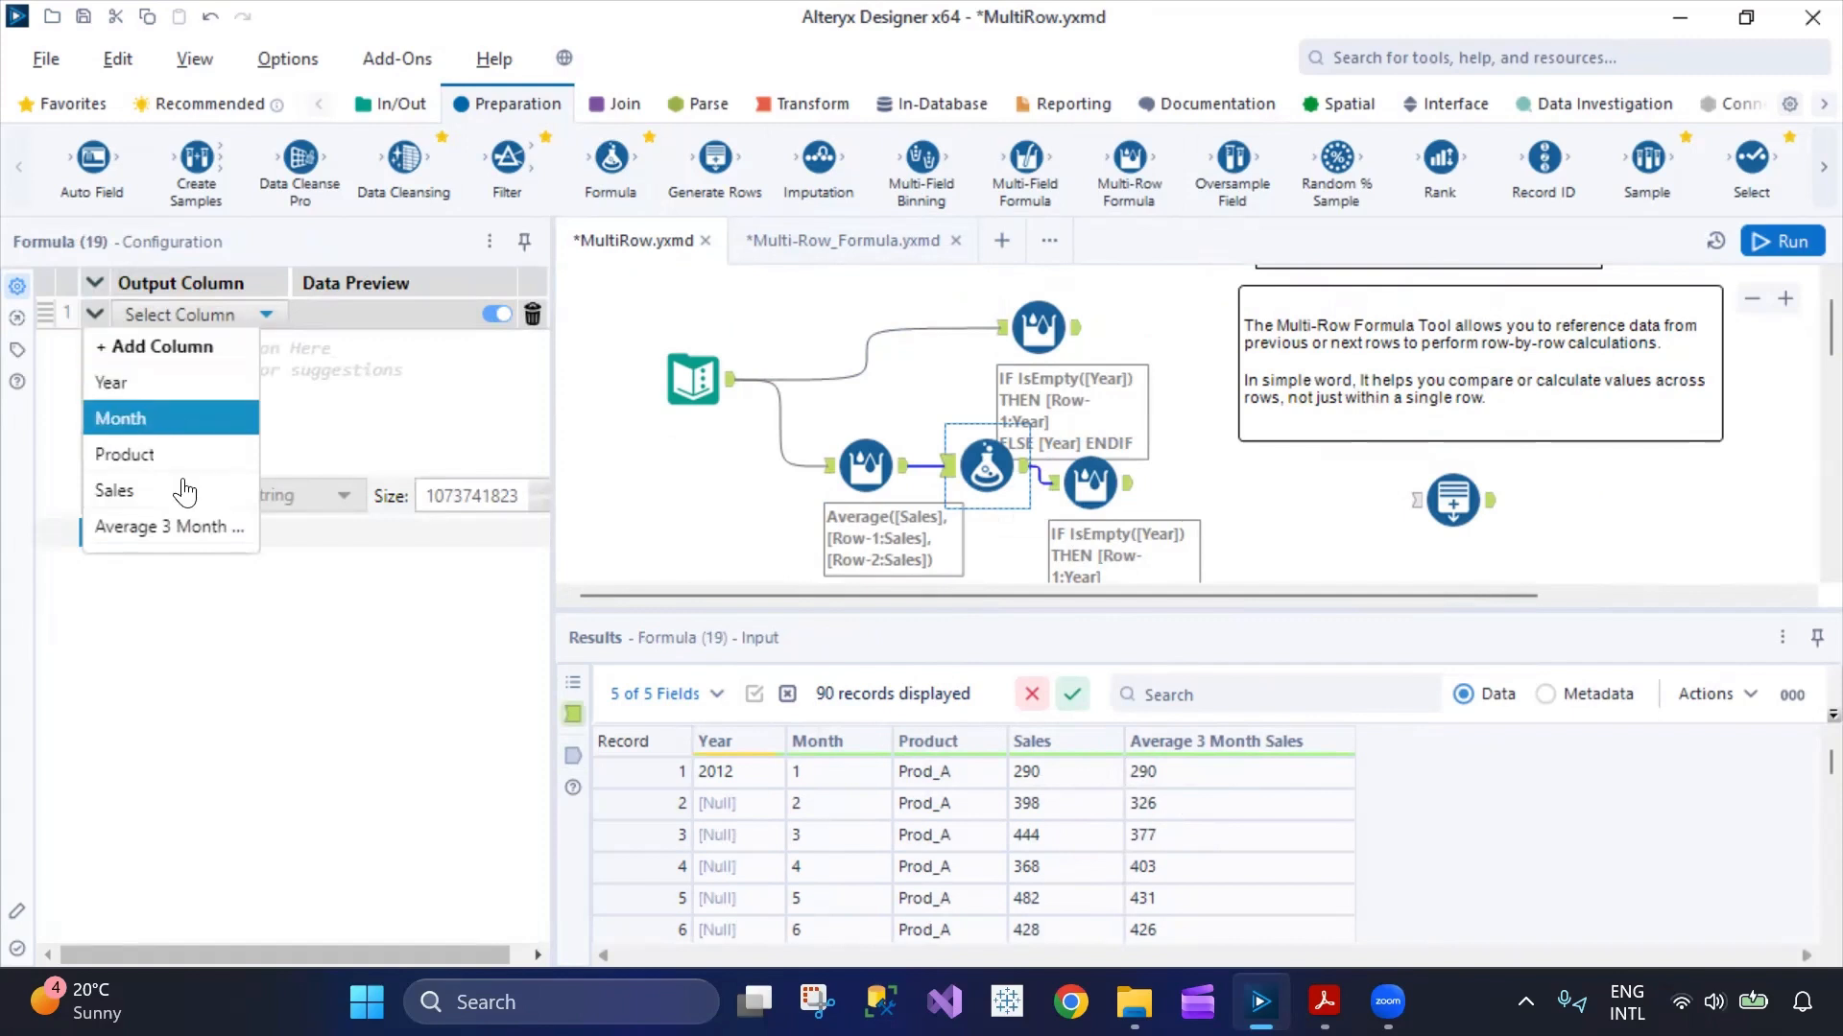
{"action": "left_click", "coordinate": [189, 346]}
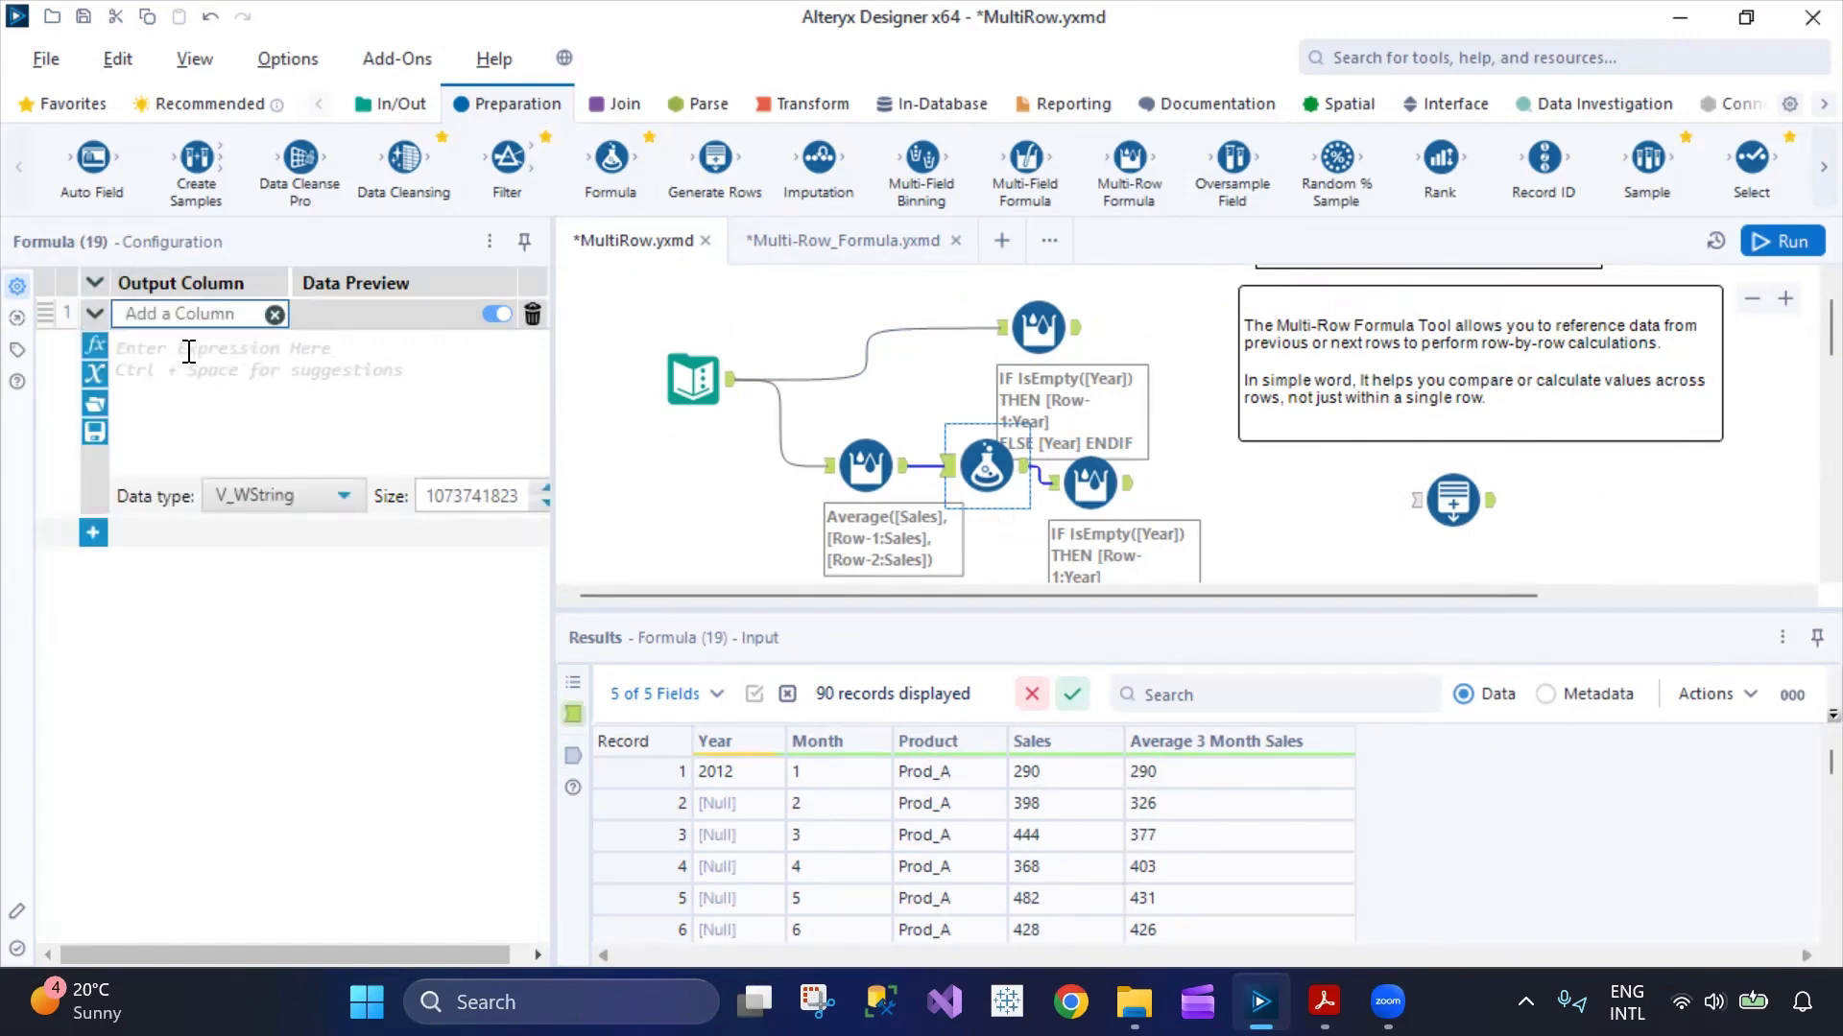
{"action": "type", "text": "Sales %"}
- Enter [Average 3 Month Sales]/[Sales] as the expression for the Sales % column
{"action": "left_click", "coordinate": [189, 352]}
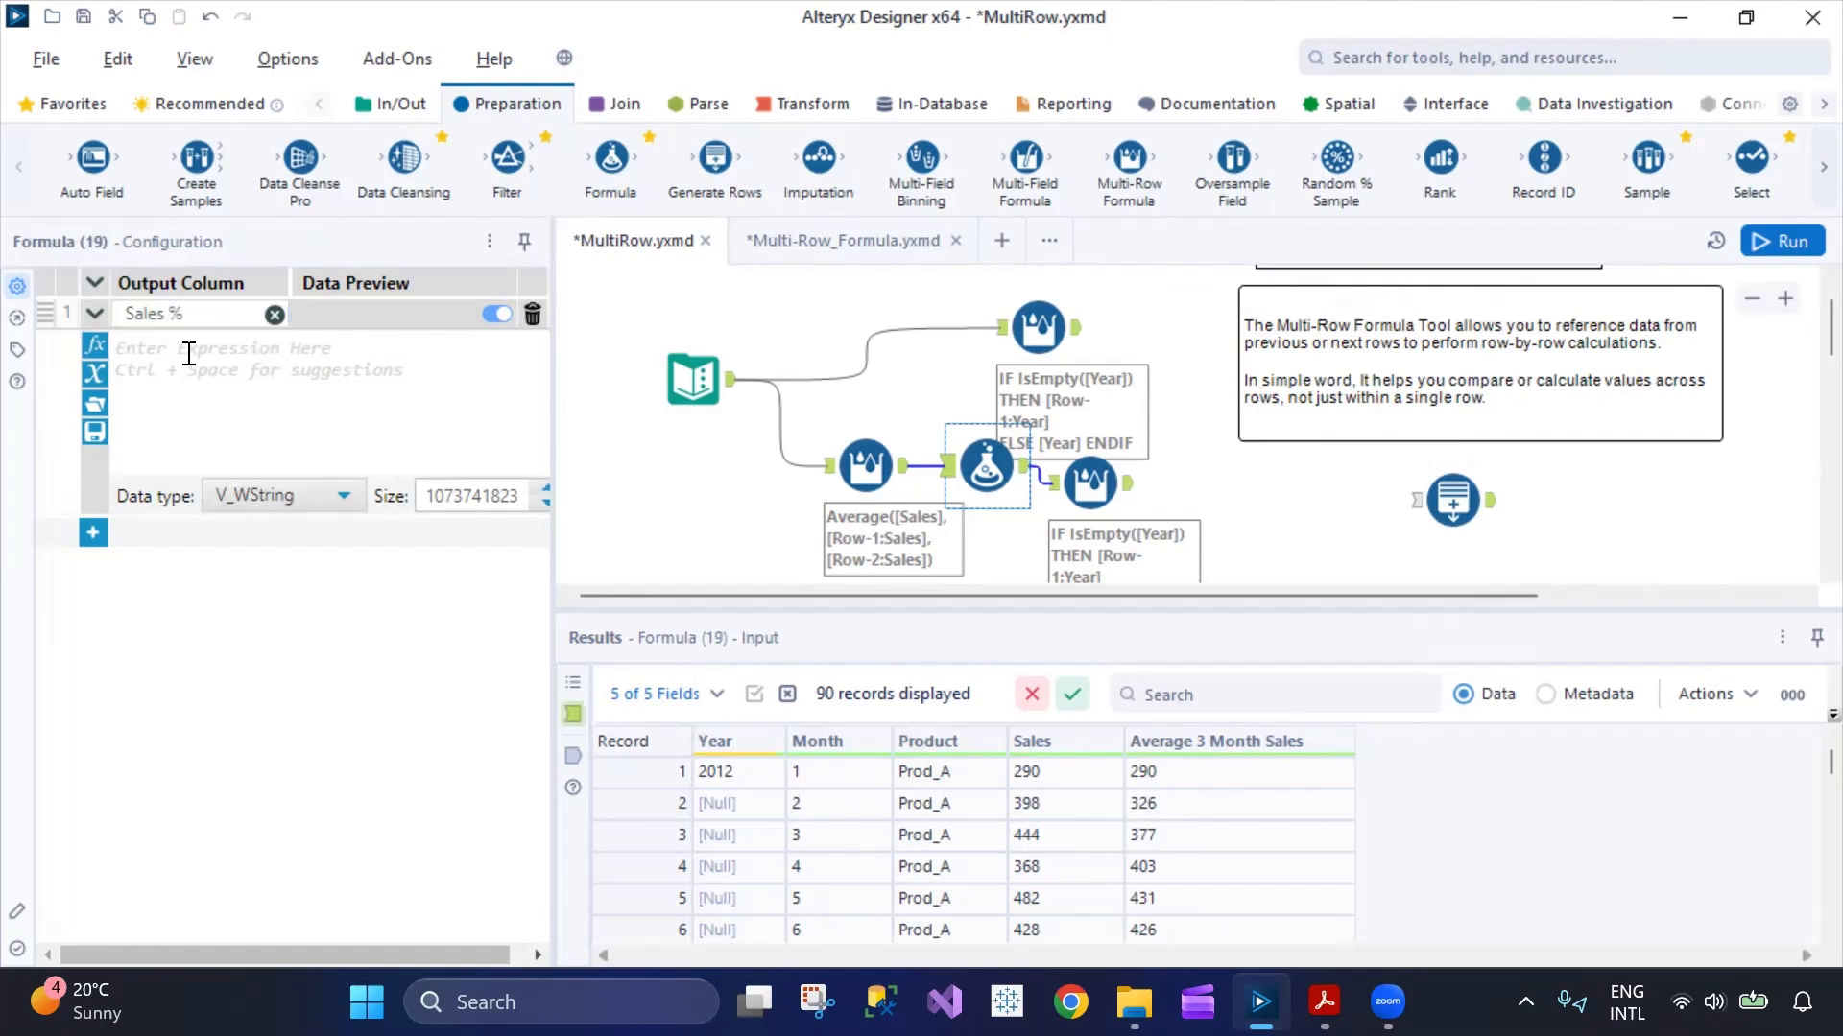
{"action": "type", "text": "[ave"}
{"action": "key", "text": "Return"}
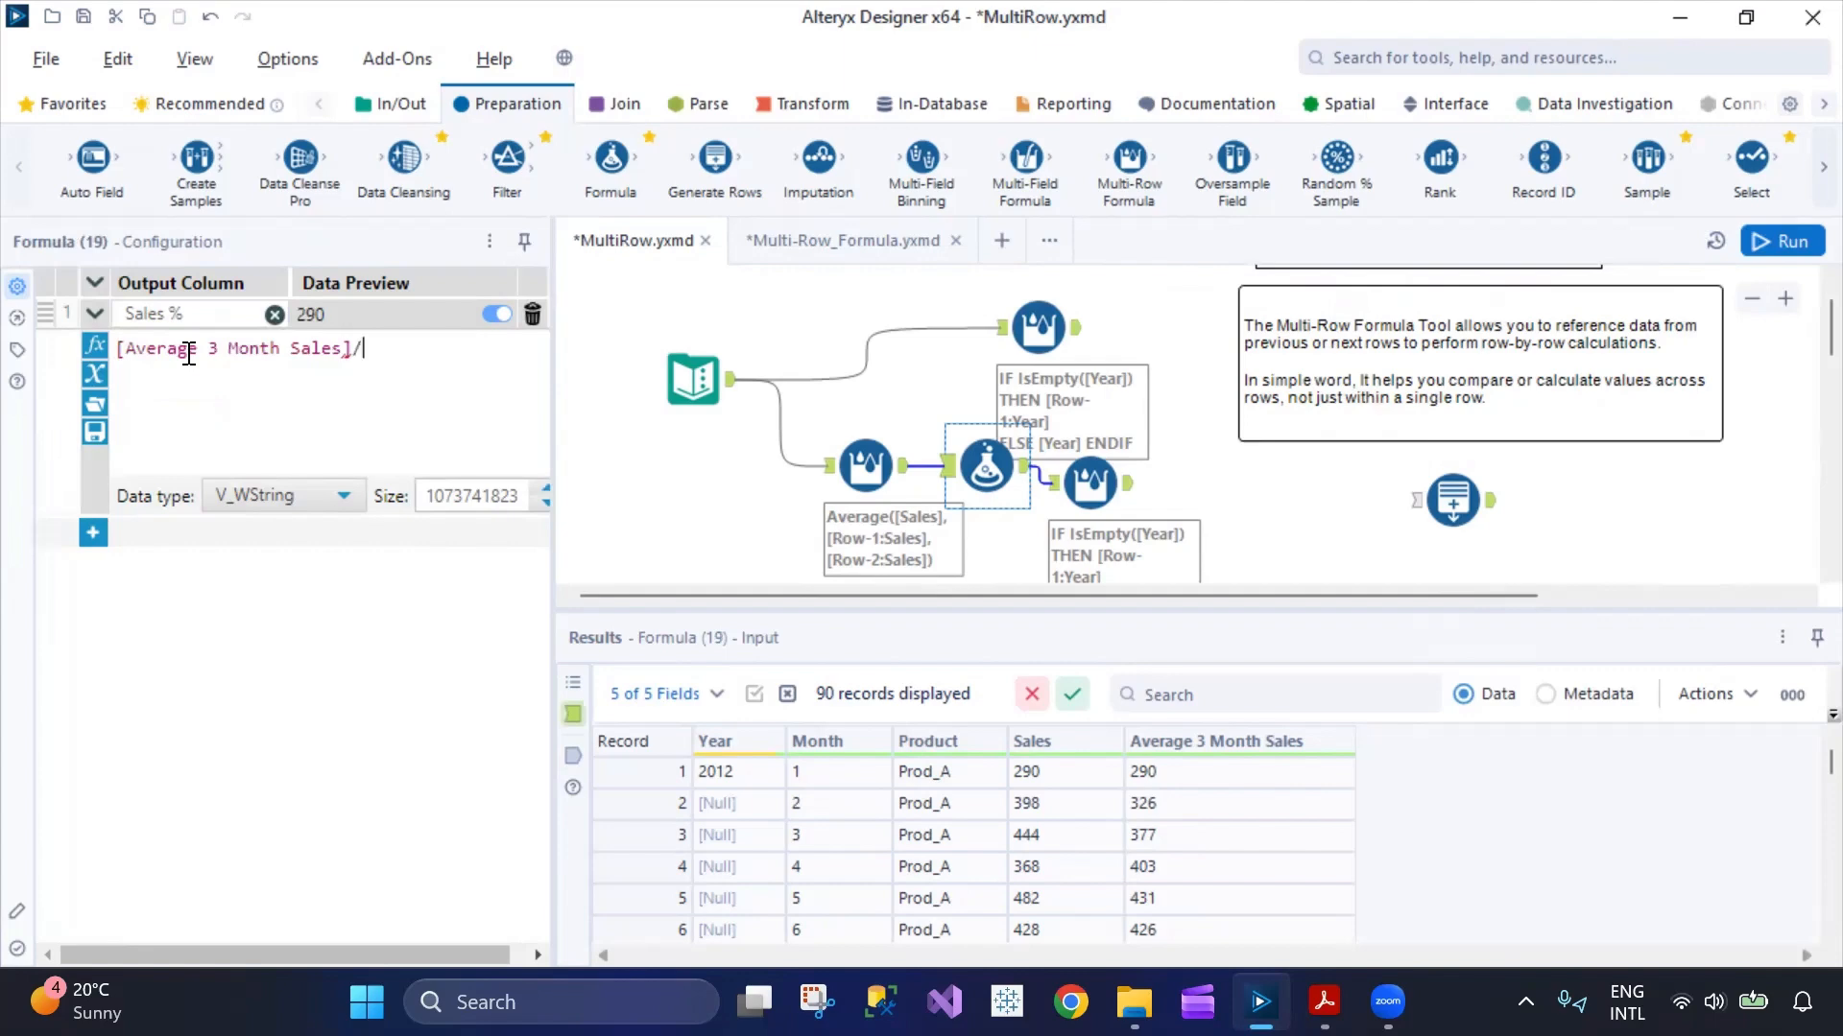
{"action": "type", "text": "/[sale"}
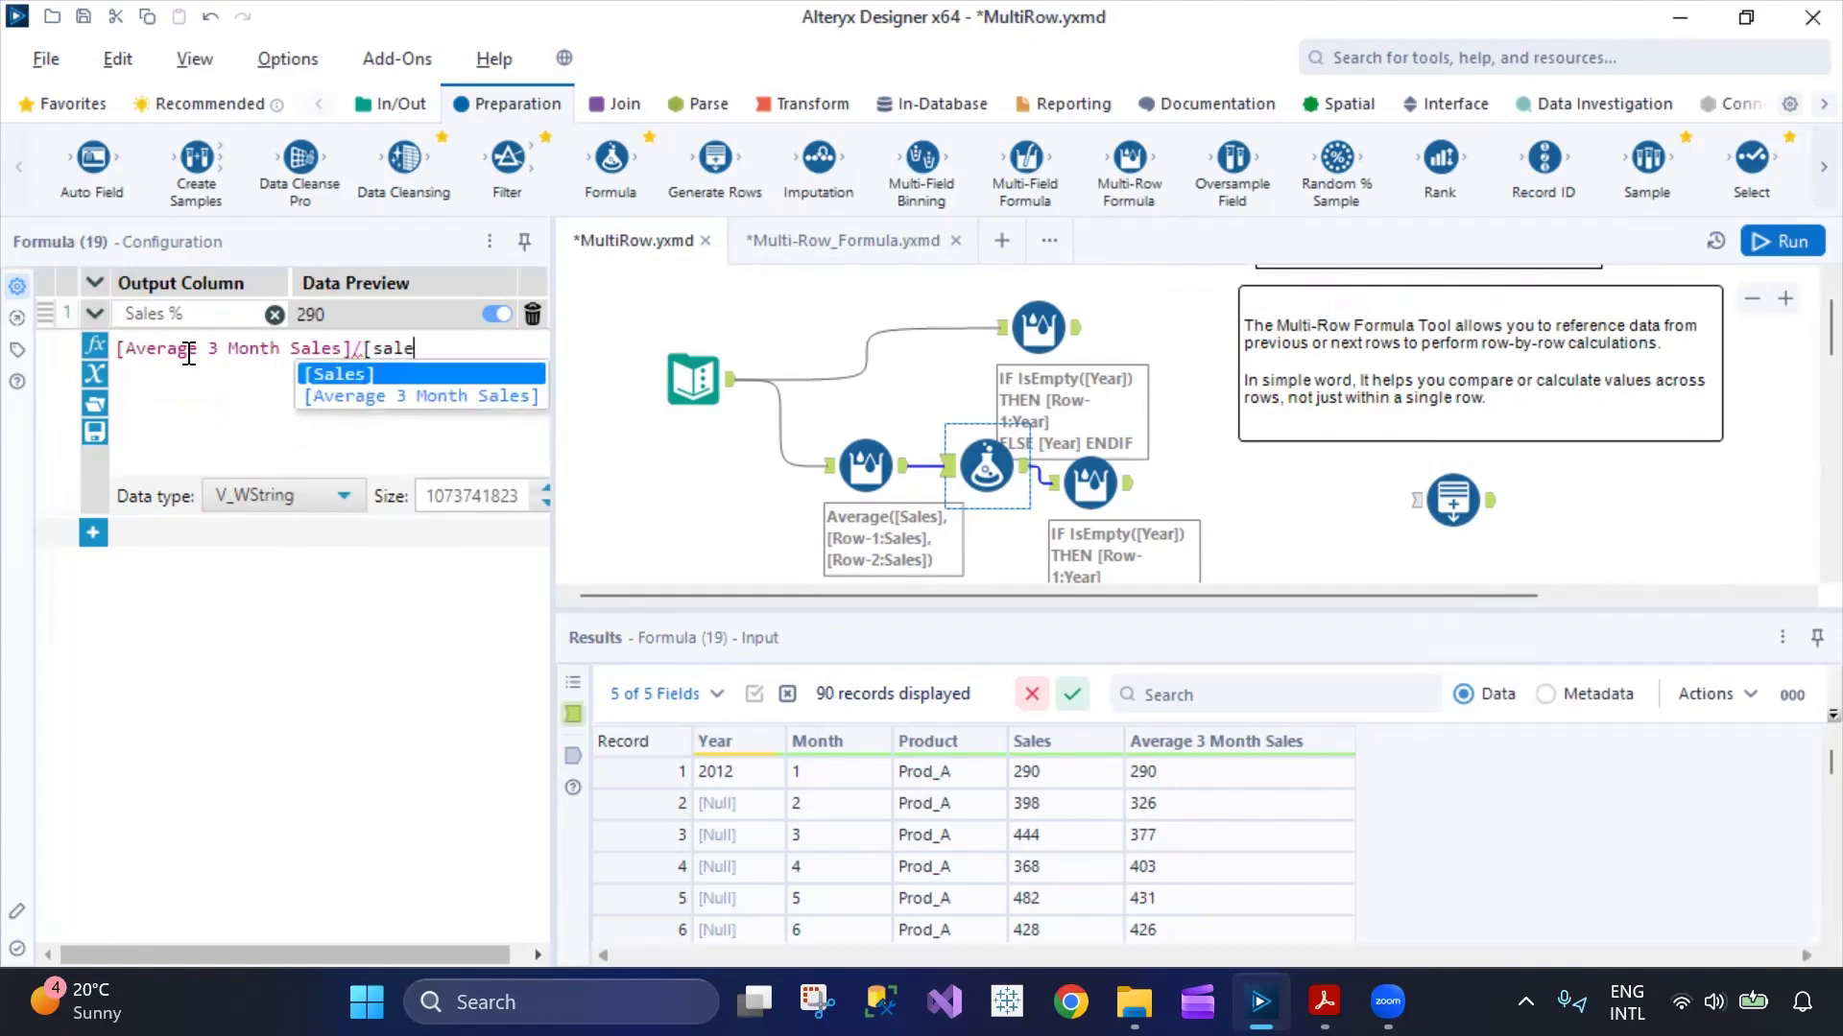
{"action": "key", "text": "Return"}
{"action": "left_click", "coordinate": [1243, 521]}
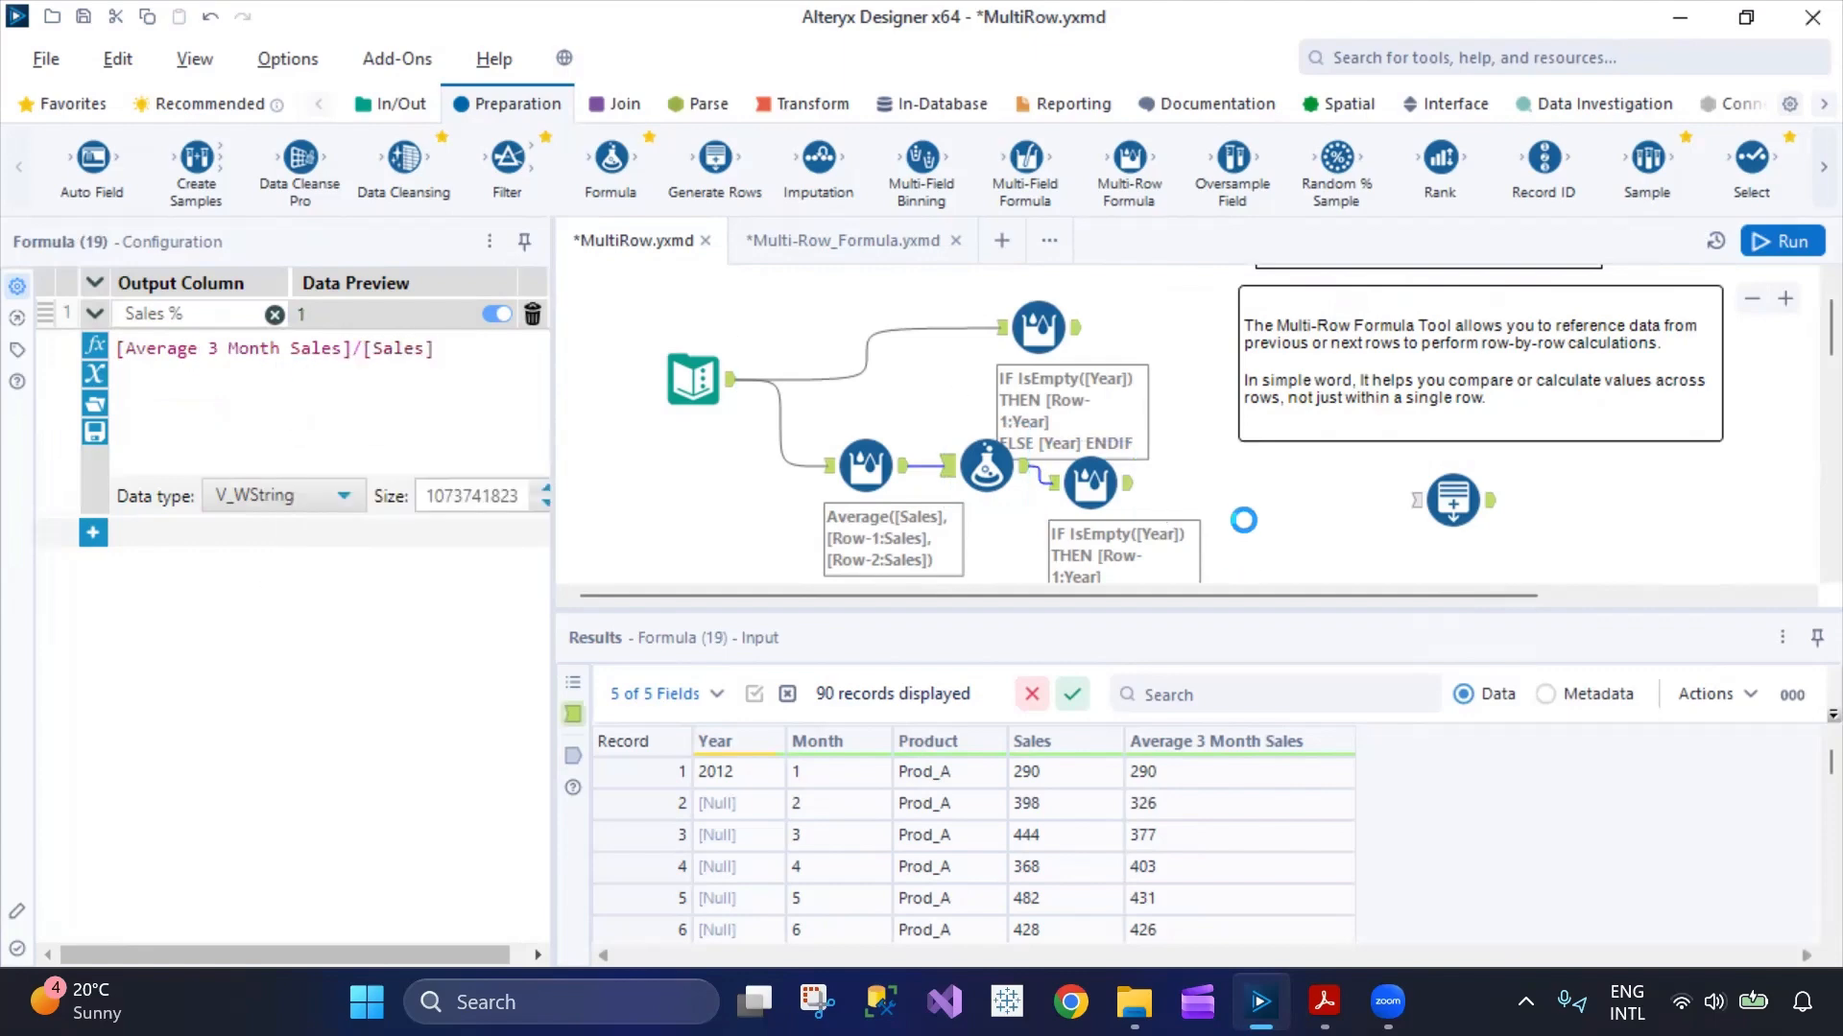
- Move the downstream Year tool farther from the Formula tool, run the workflow and view the Sales % results
{"action": "left_click_drag", "start_coordinate": [1084, 491], "coordinate": [1162, 491]}
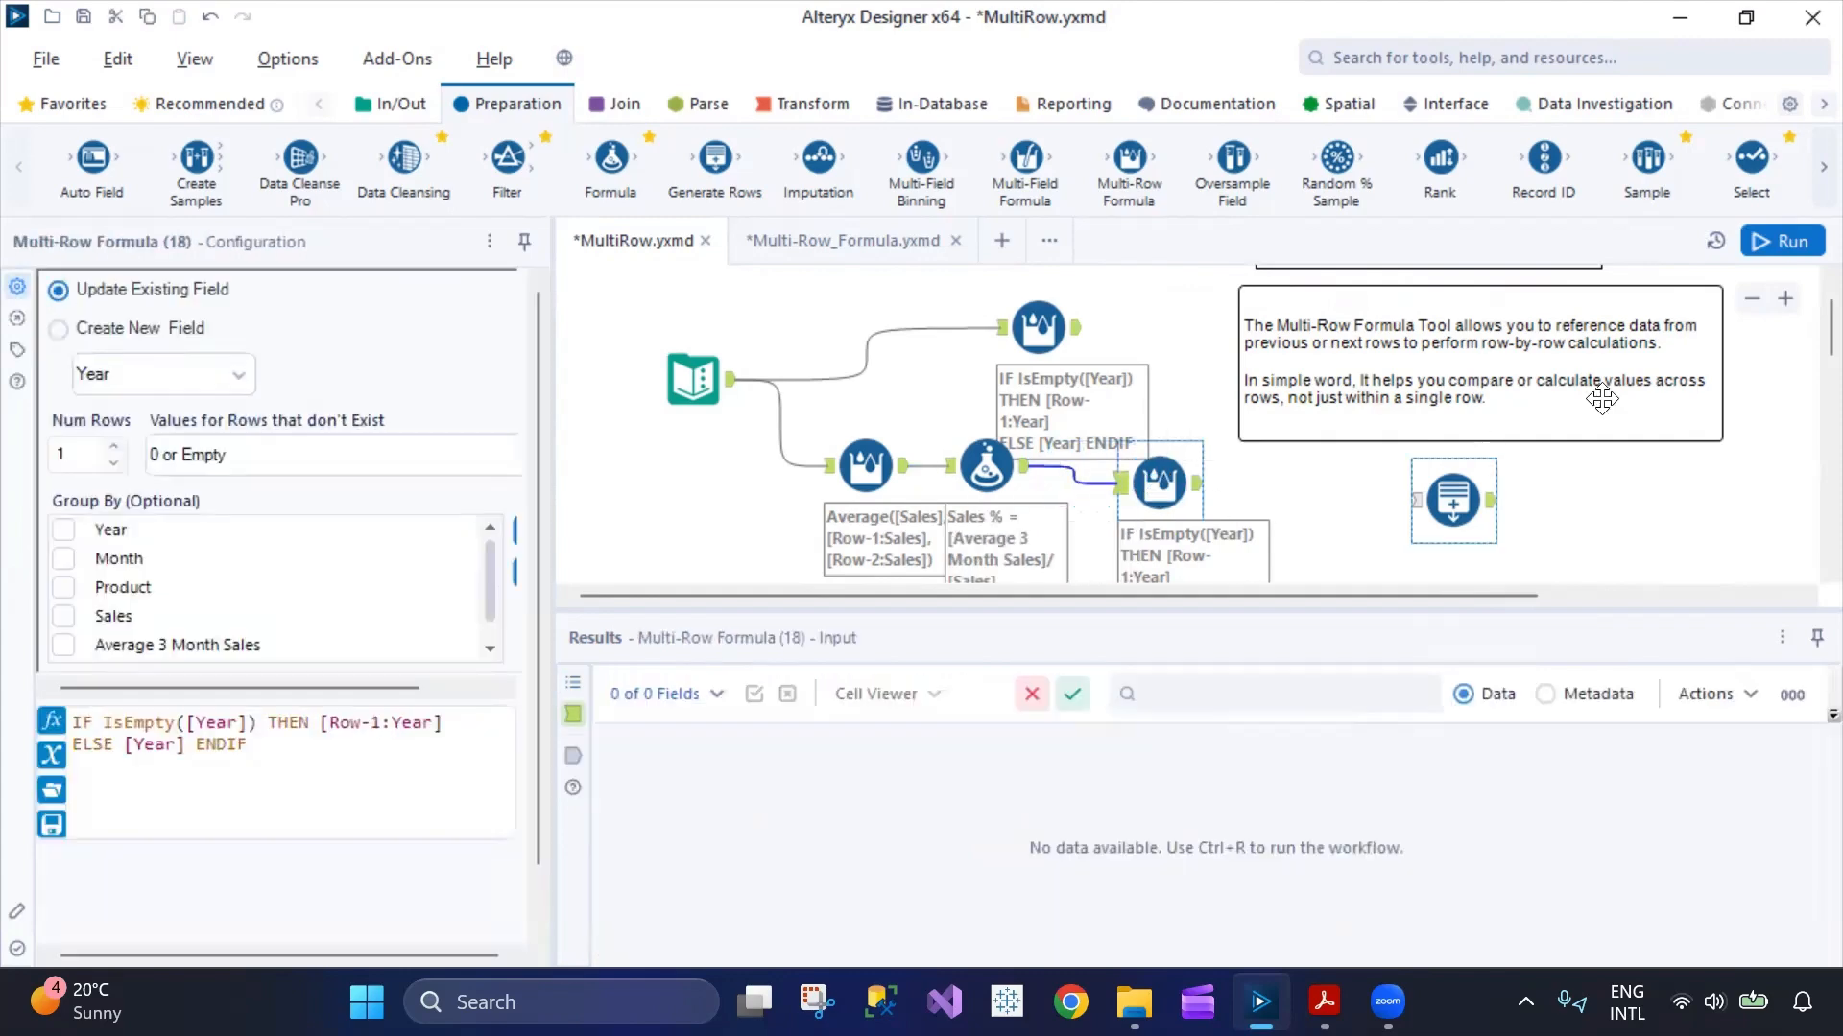
{"action": "left_click", "coordinate": [1750, 244]}
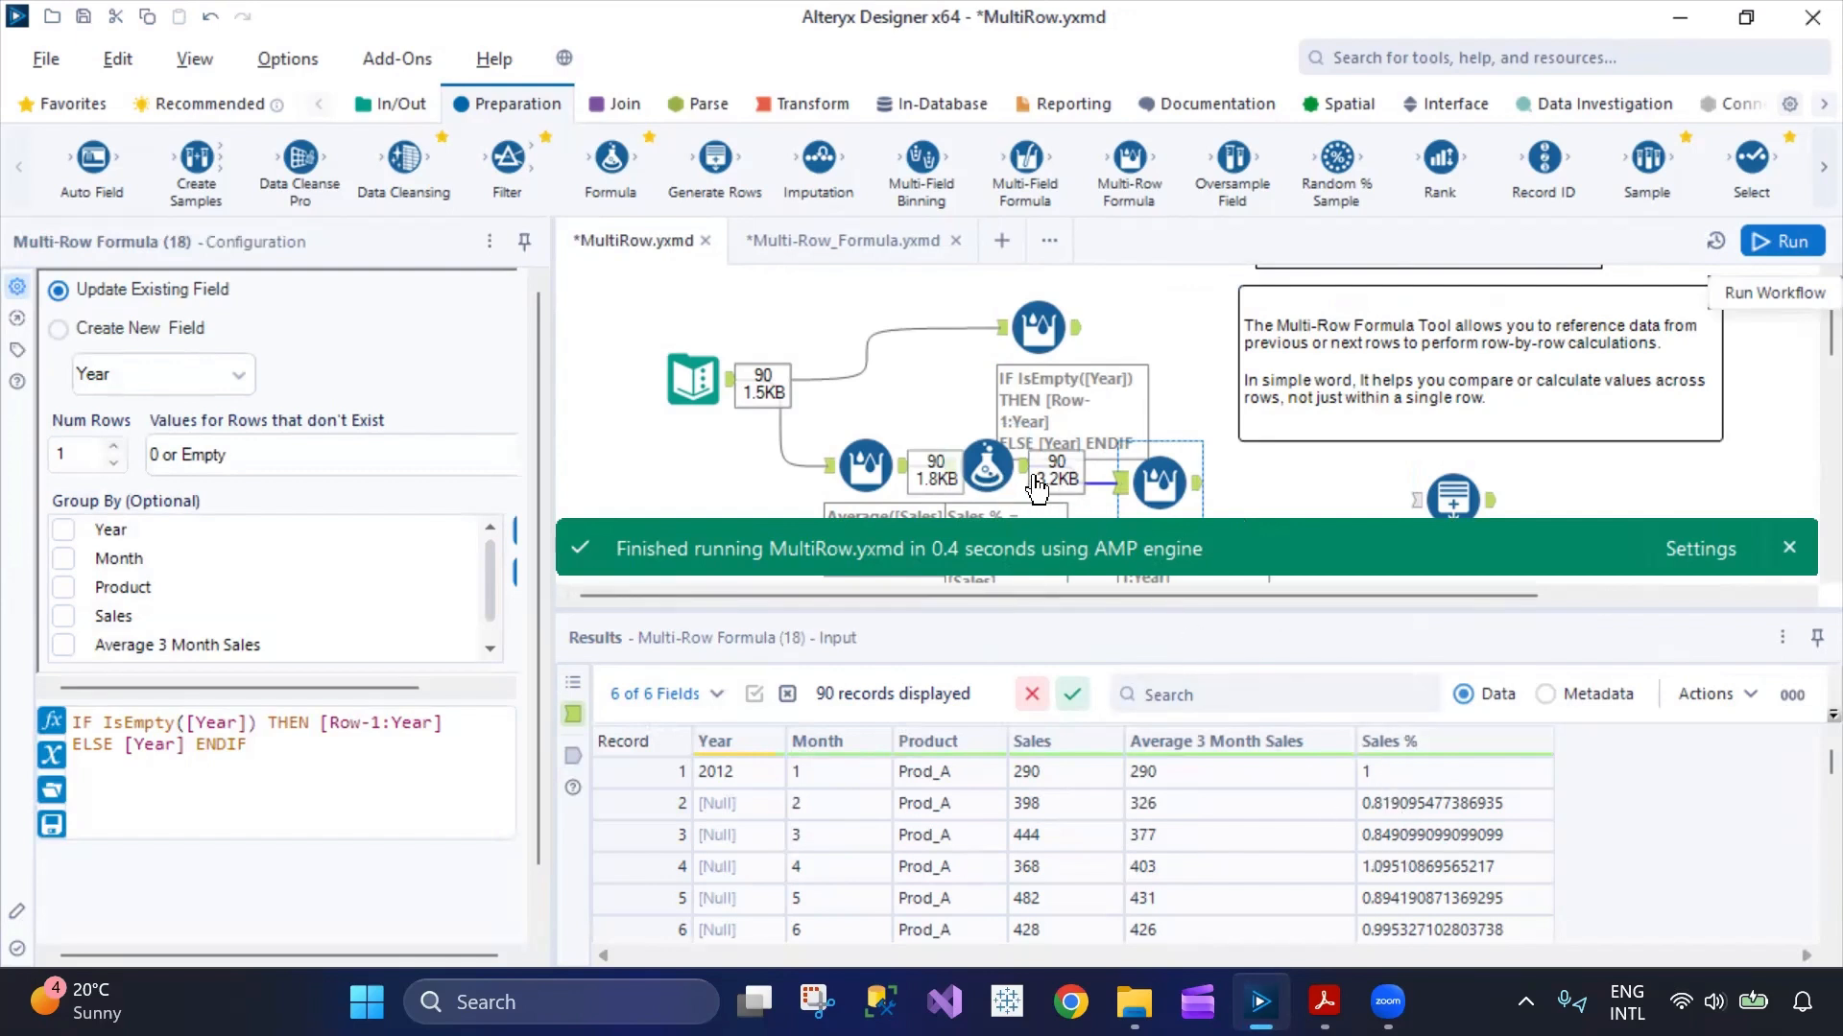
{"action": "left_click", "coordinate": [984, 470]}
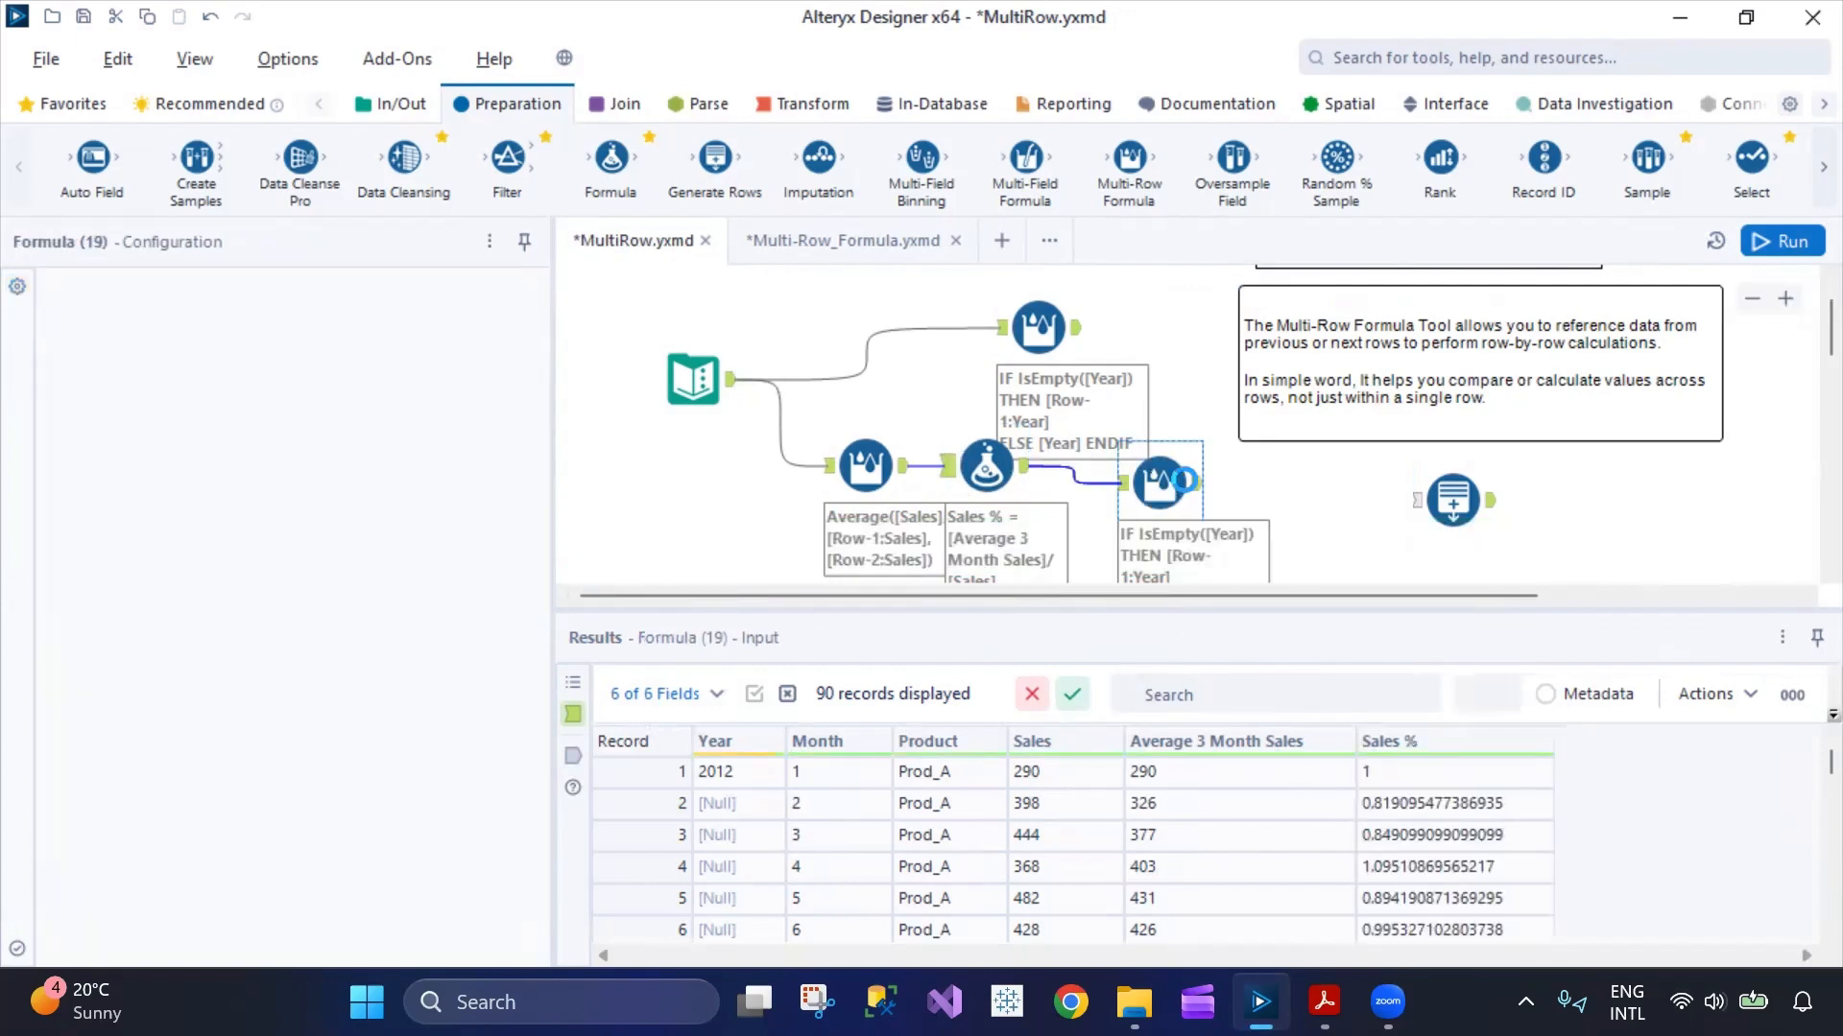
{"action": "left_click", "coordinate": [1197, 484]}
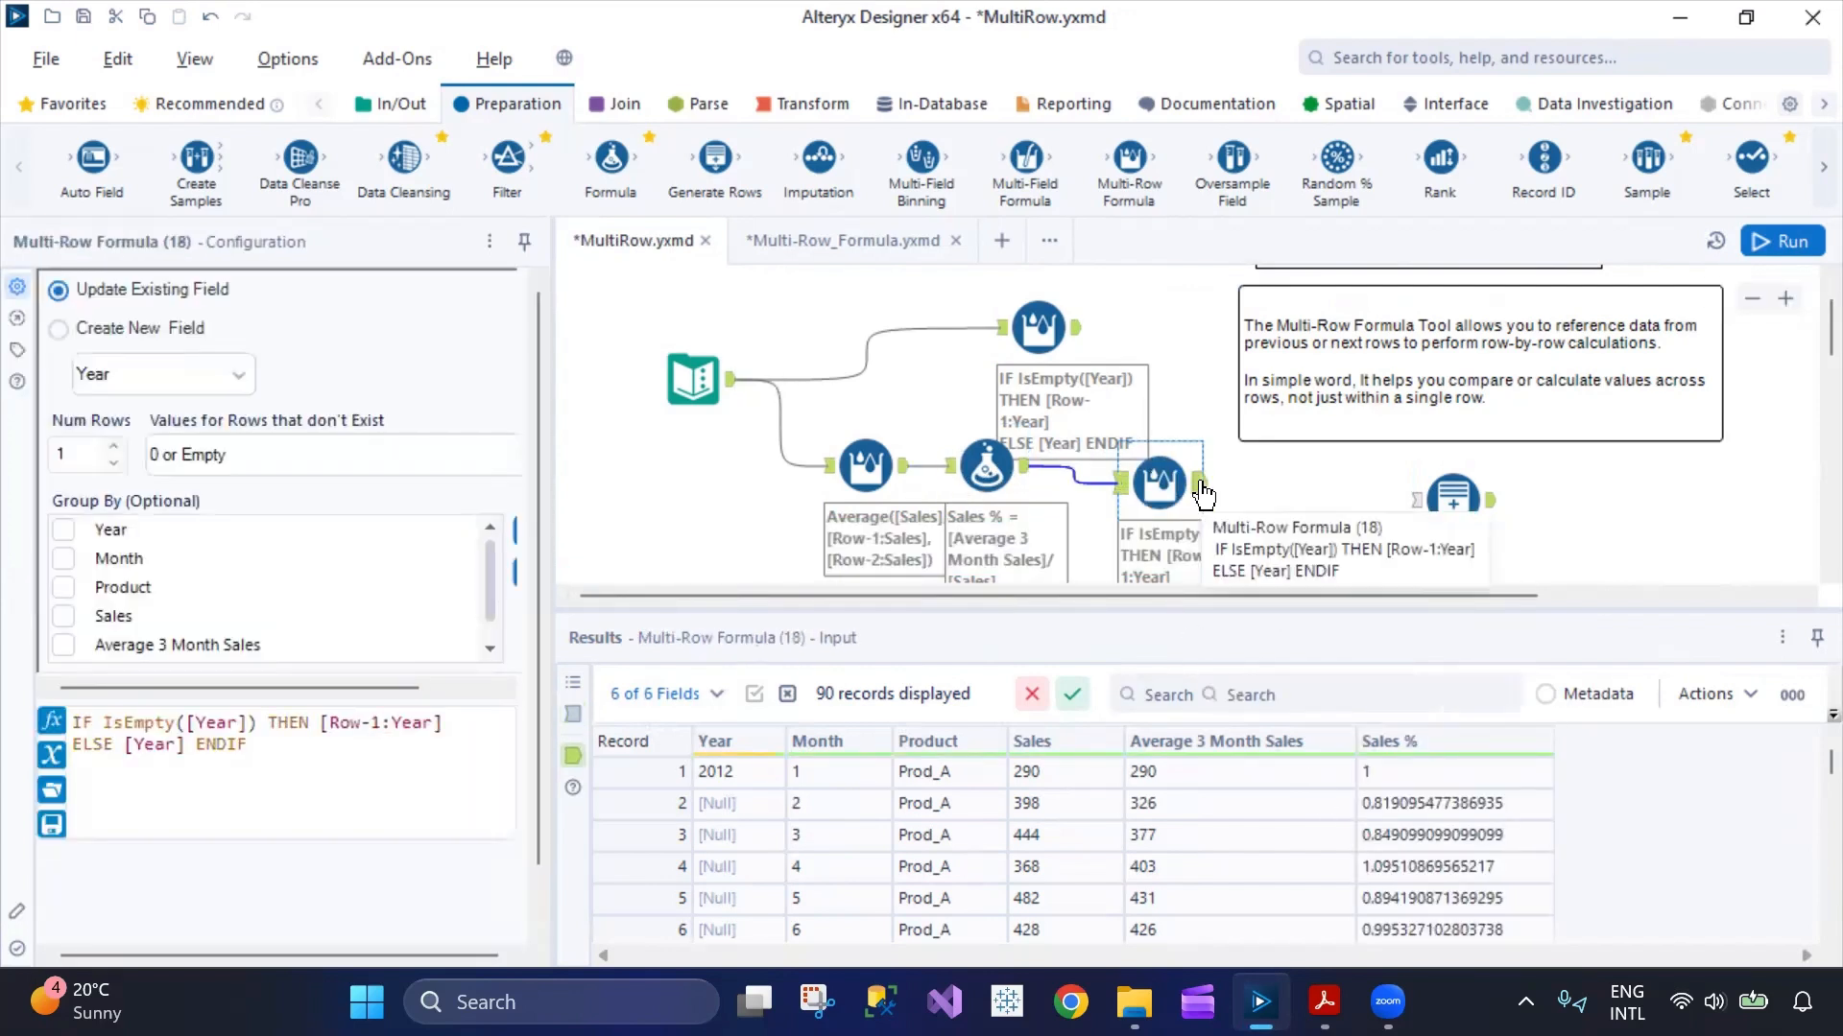
- Set the Sales % column's data type to FixedDecimal in the Formula tool and rerun the workflow
{"action": "left_click", "coordinate": [986, 466]}
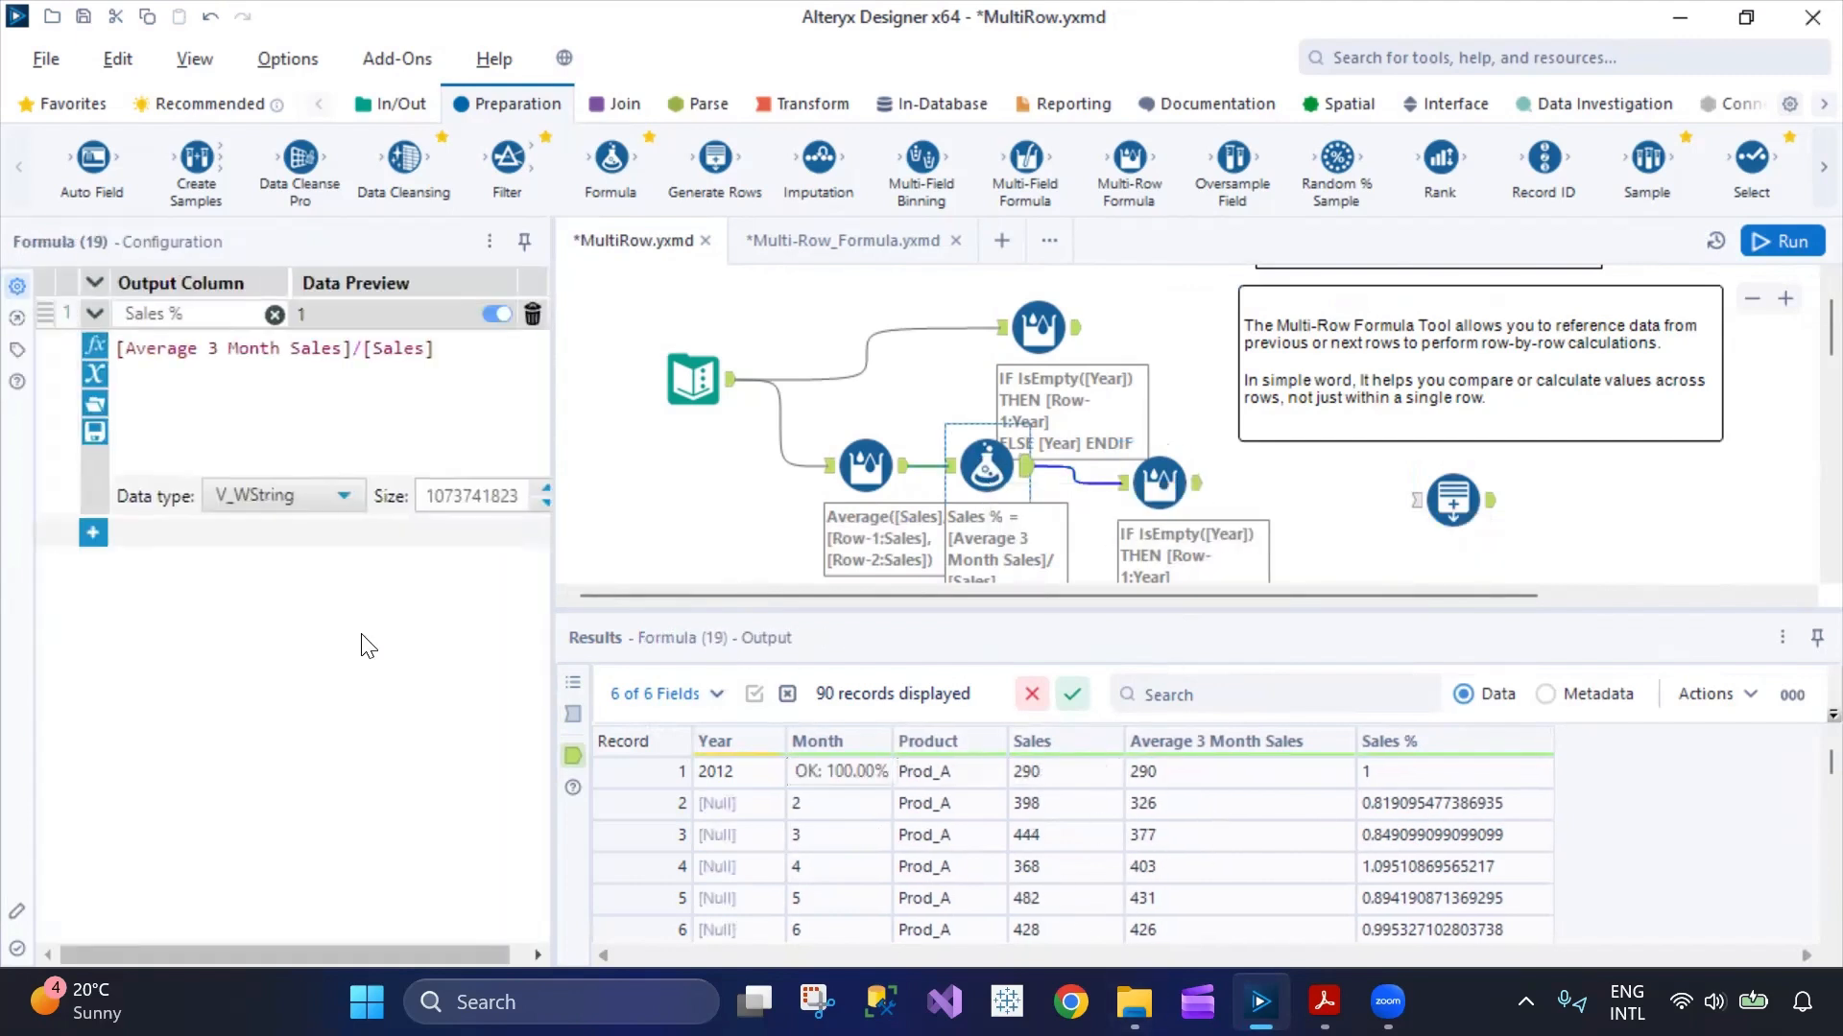
{"action": "left_click", "coordinate": [290, 493]}
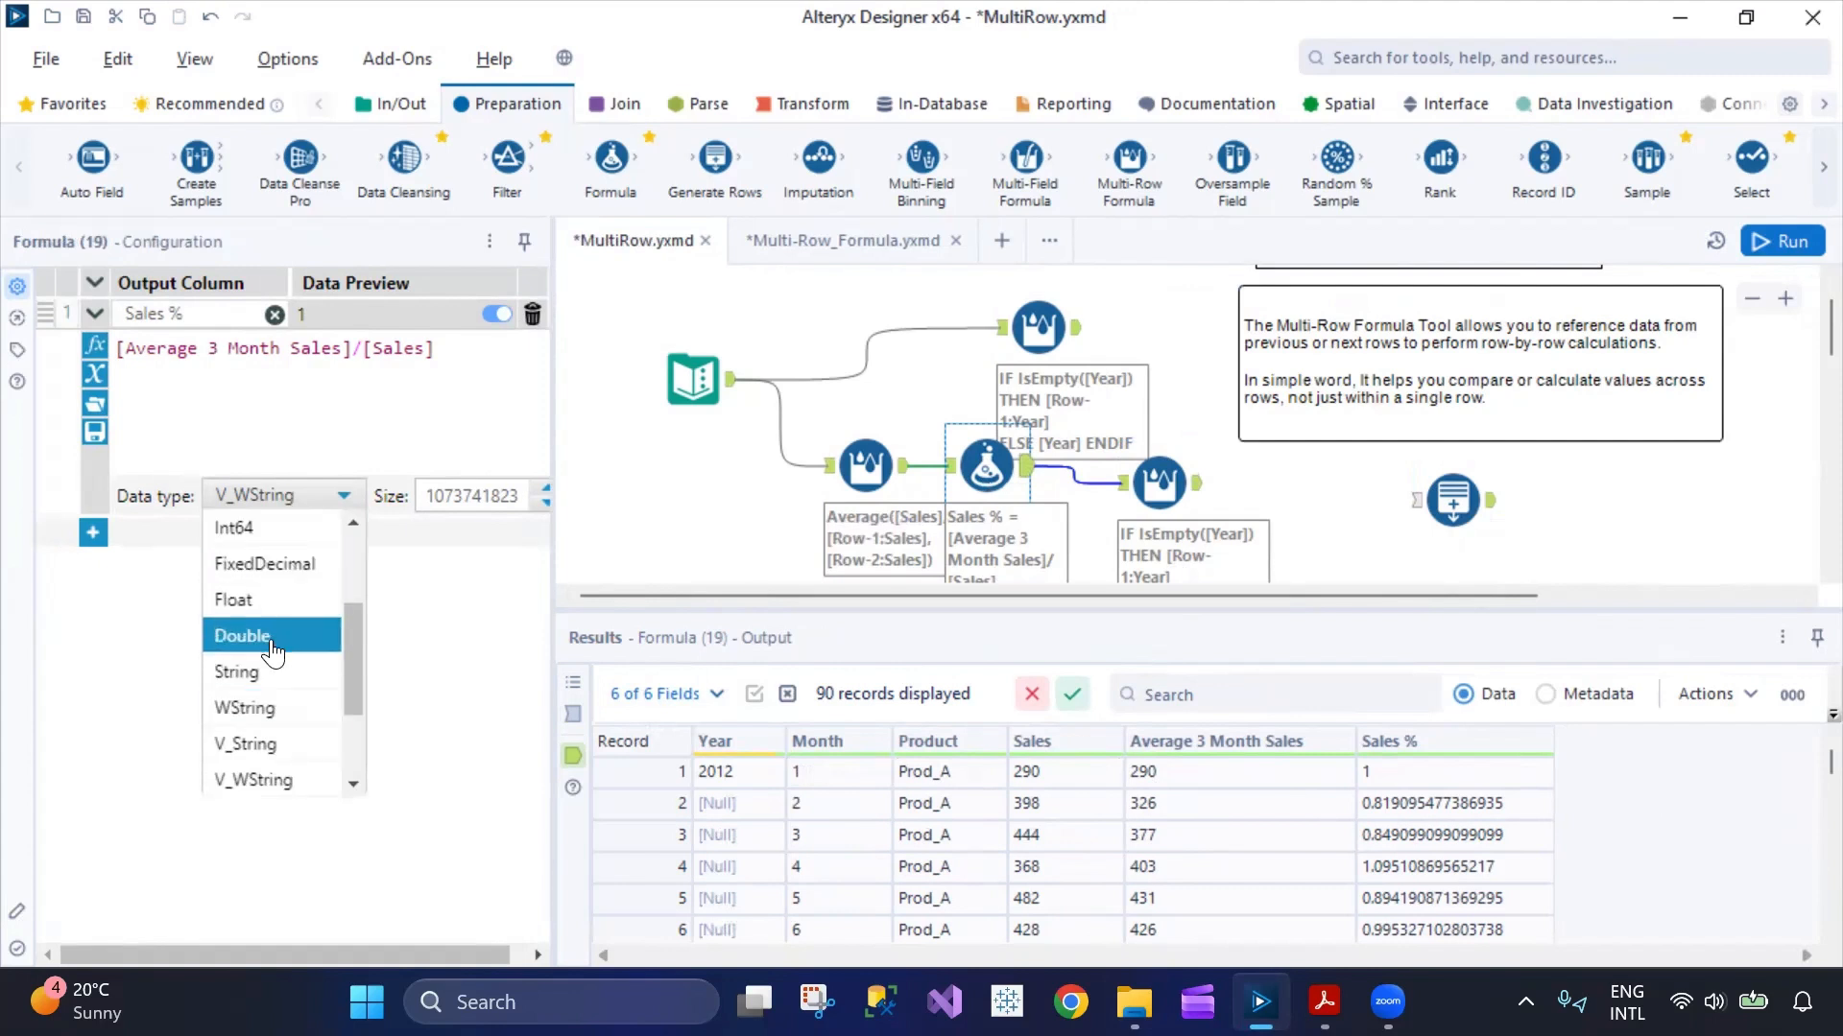
{"action": "scroll", "coordinate": [274, 662], "scroll_direction": "up", "scroll_amount": 3}
{"action": "scroll", "coordinate": [274, 672], "scroll_direction": "down", "scroll_amount": 3}
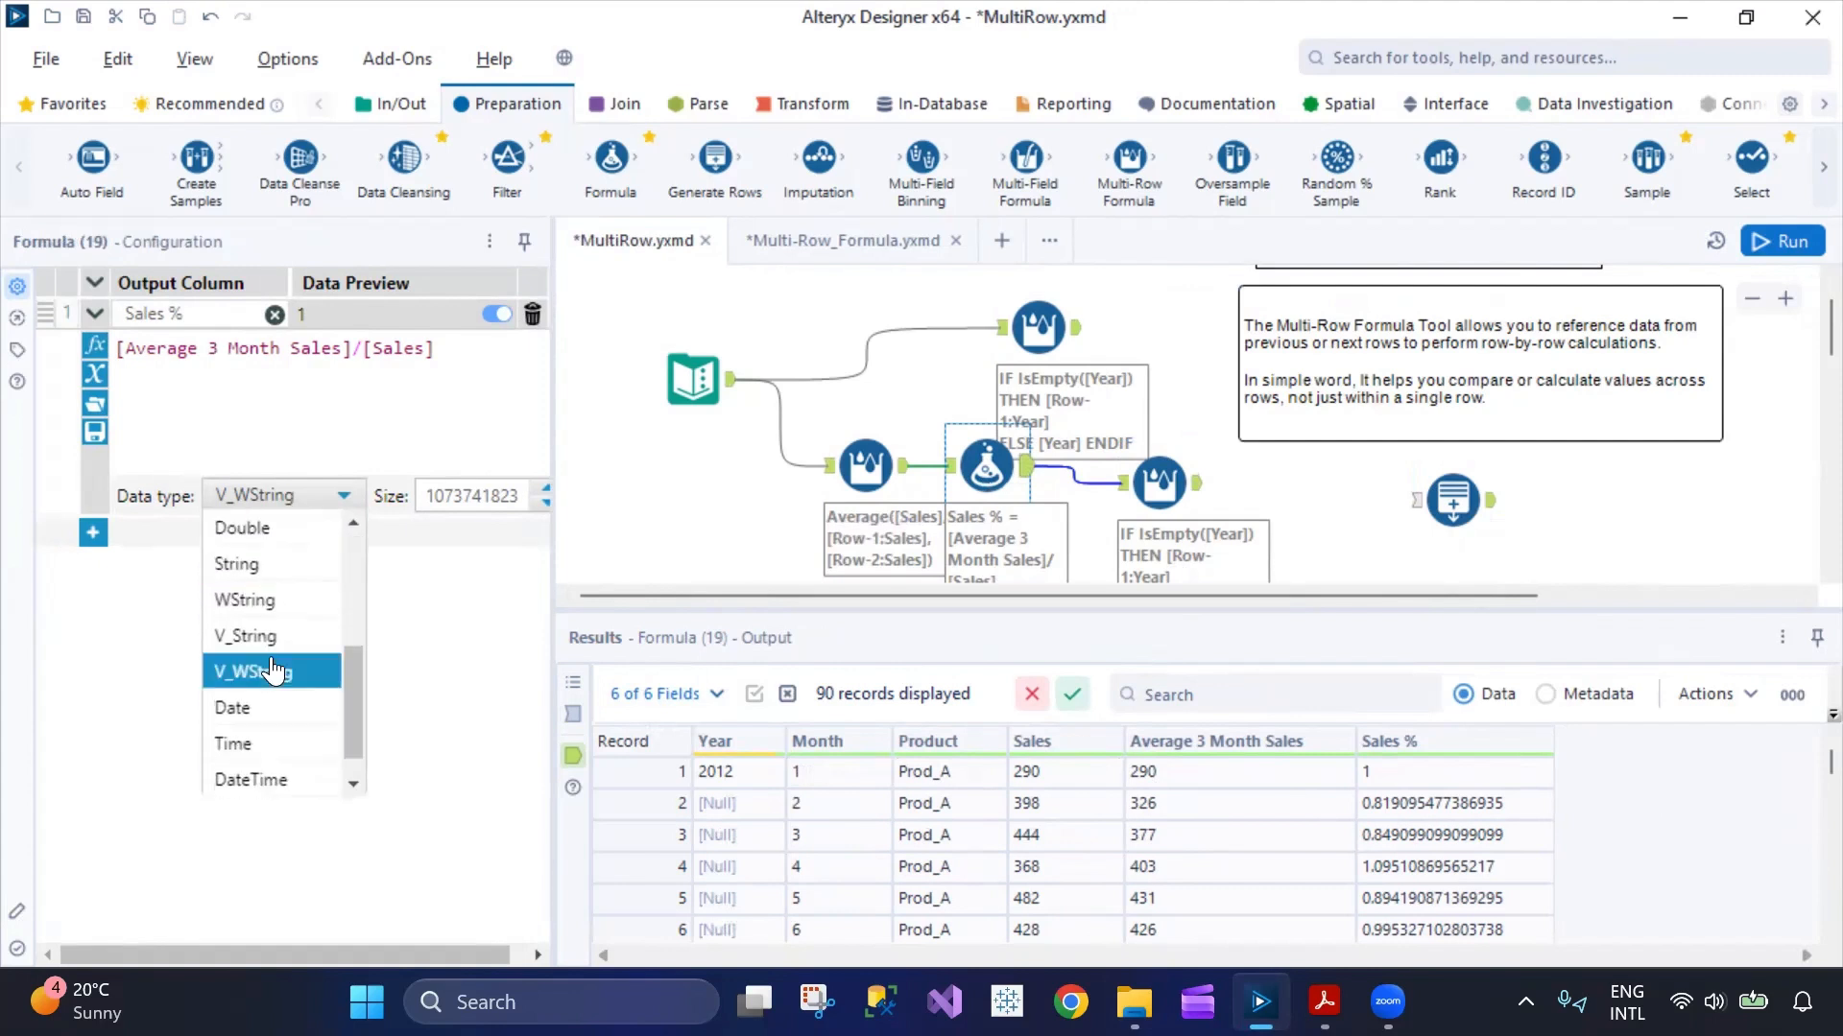
{"action": "scroll", "coordinate": [271, 672], "scroll_direction": "up", "scroll_amount": 2}
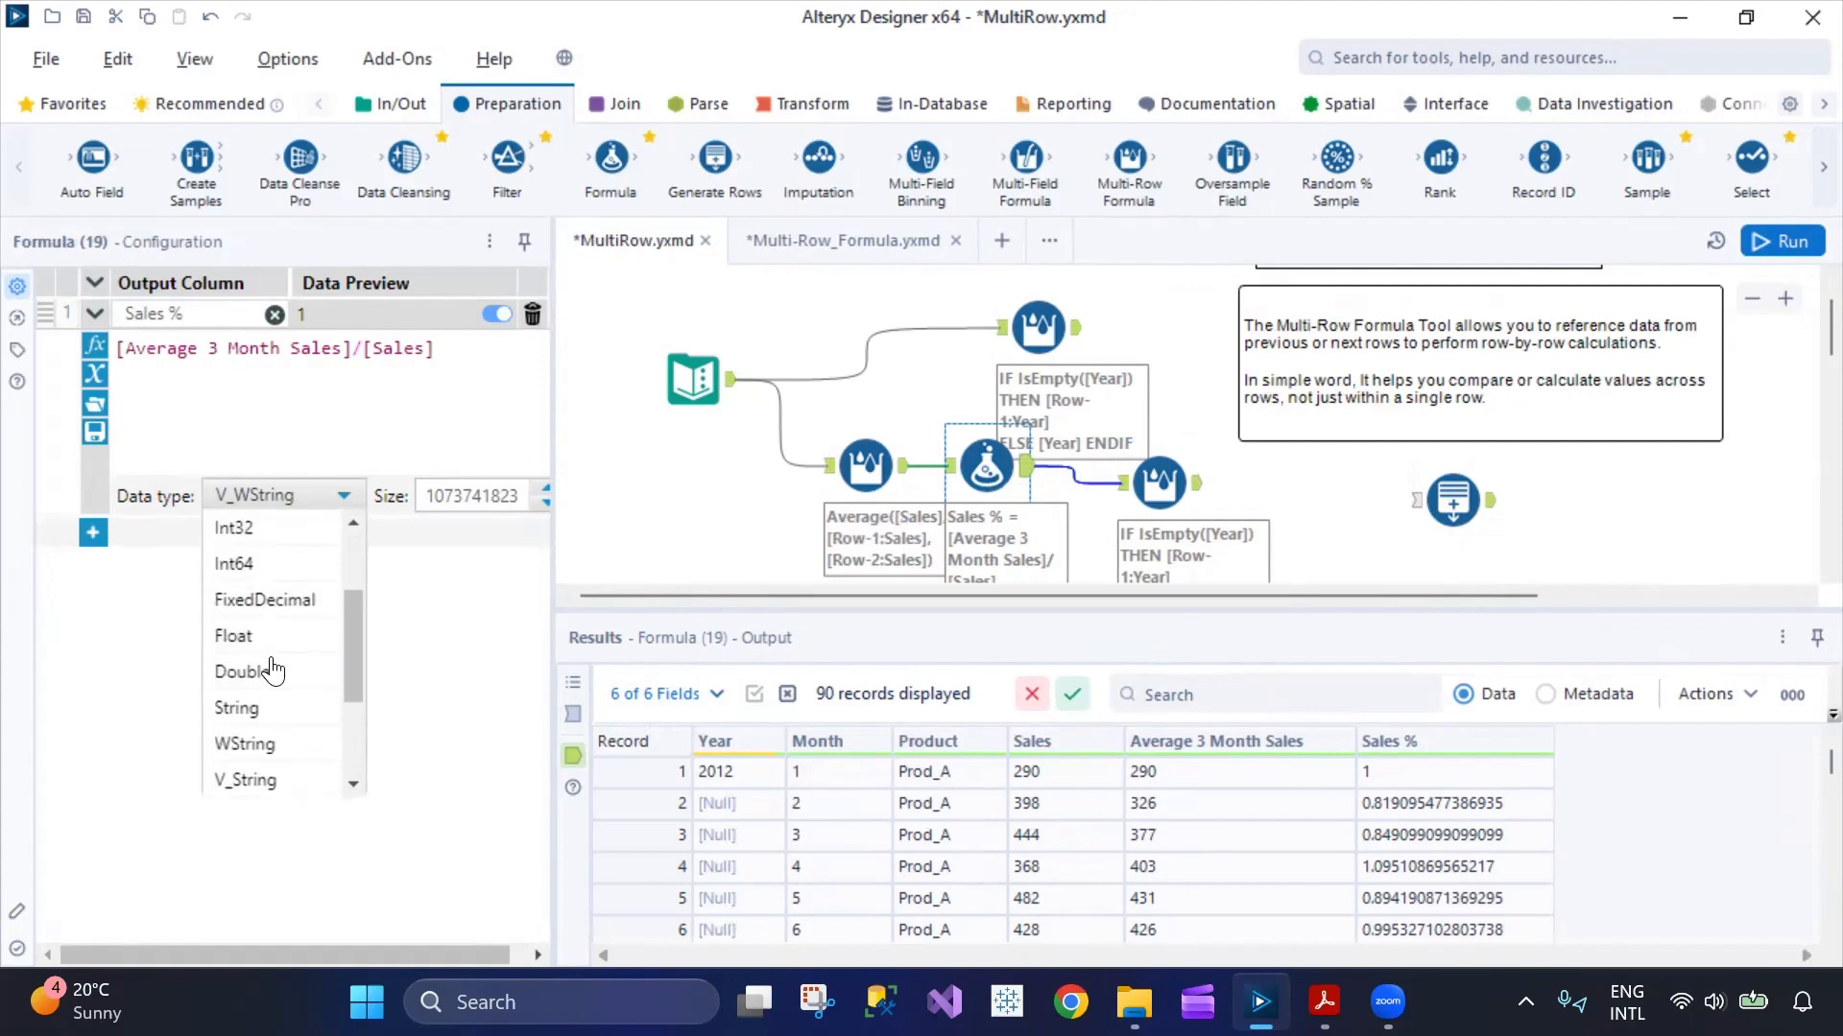
{"action": "left_click", "coordinate": [266, 600]}
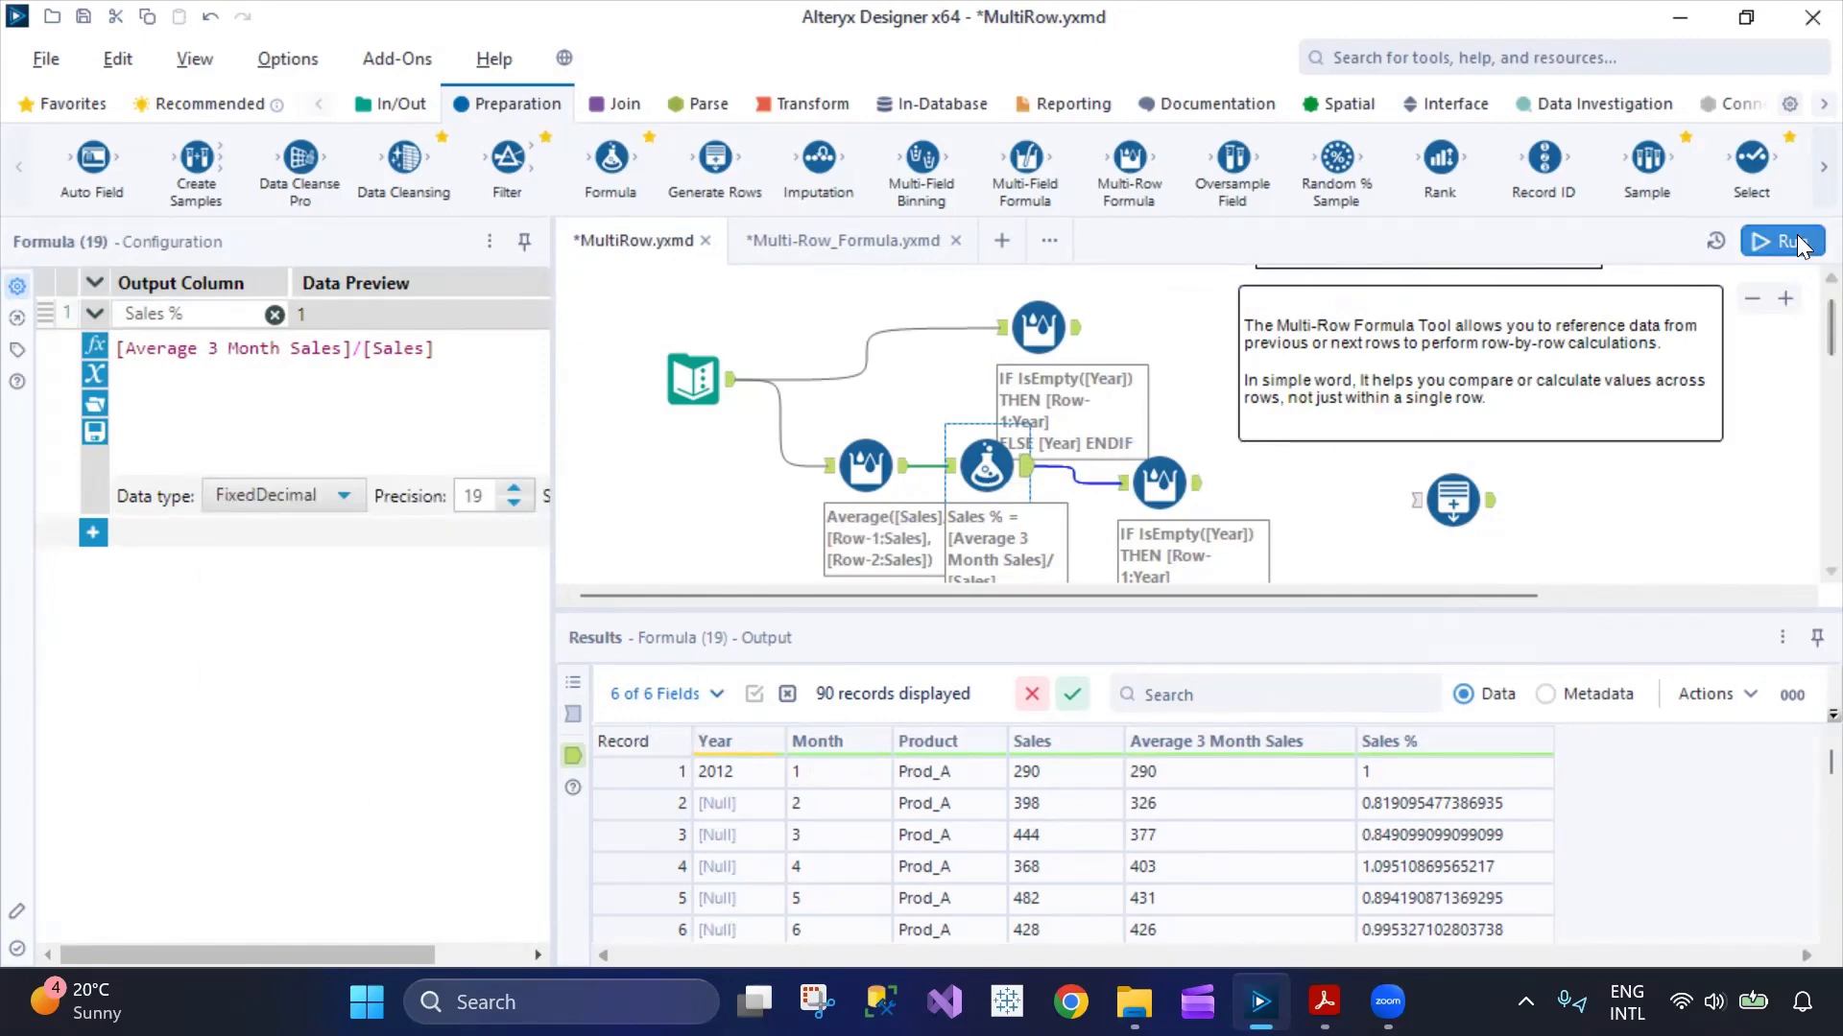
{"action": "left_click", "coordinate": [1649, 486]}
{"action": "key", "text": "ctrl+r"}
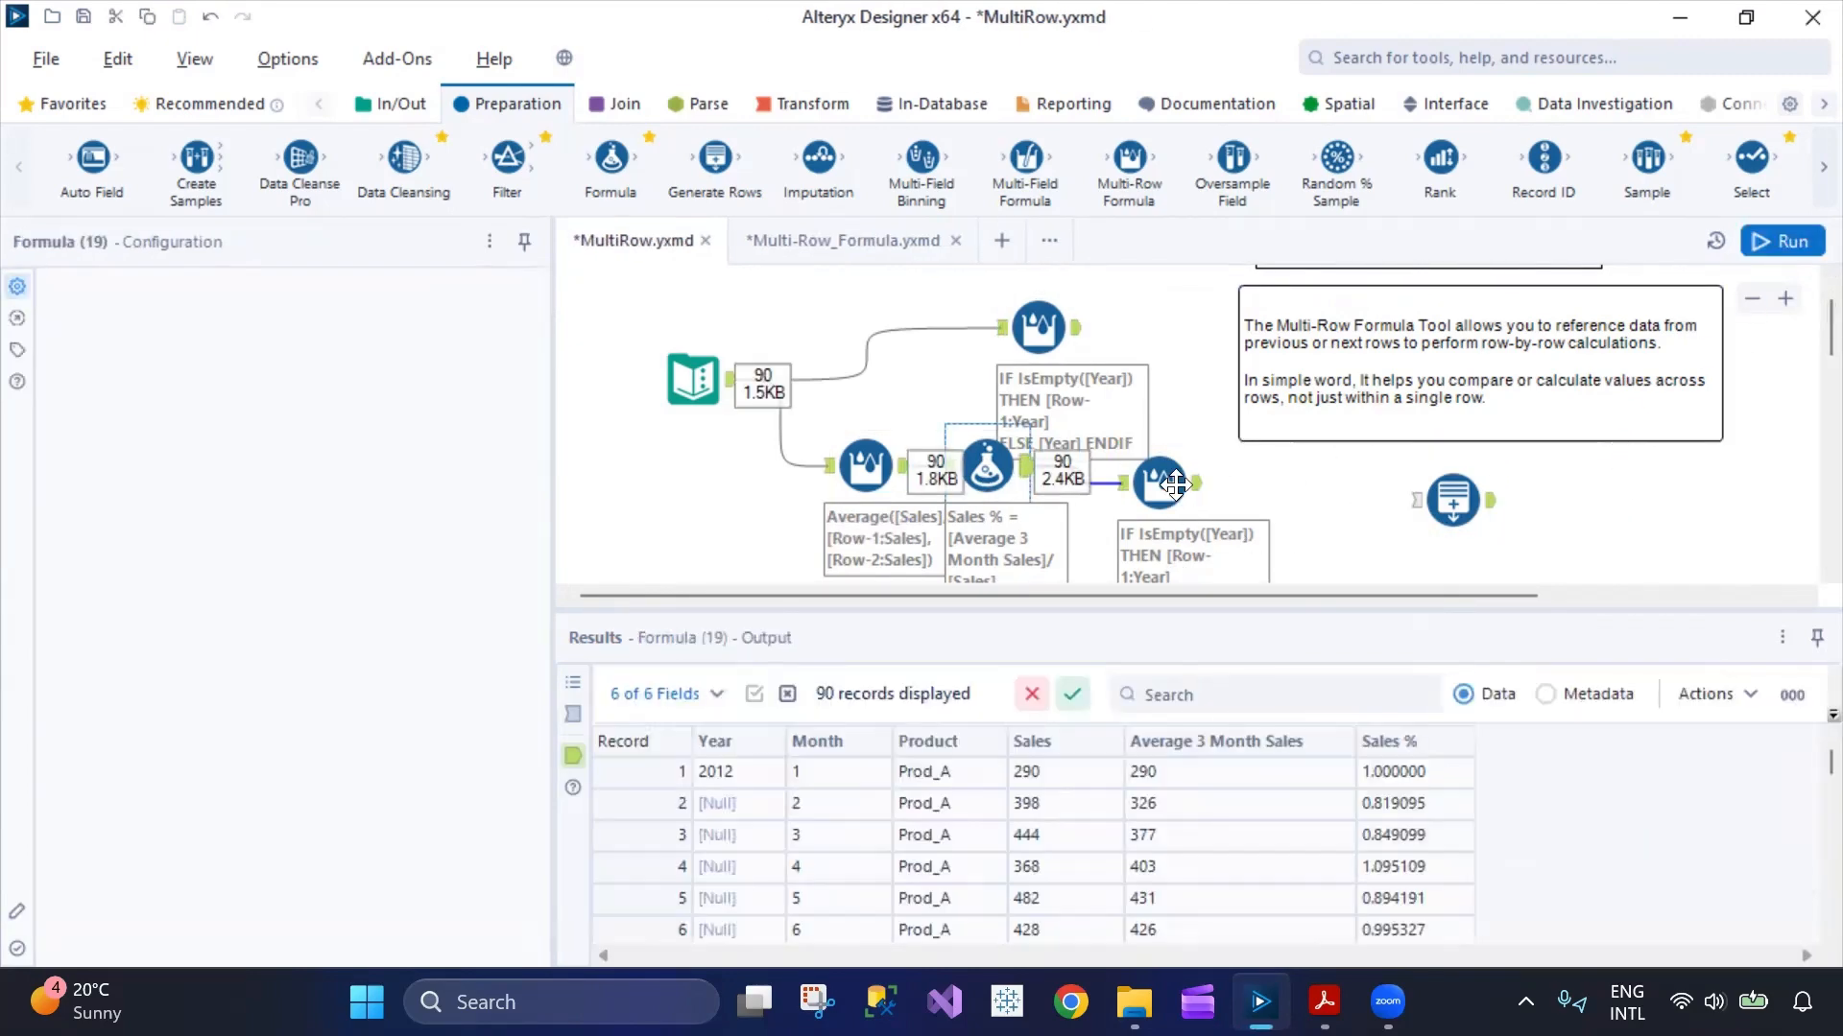
- Examine the Year, Average 3 Month Sales and Sales % values throughout the downstream Year tool's output
{"action": "left_click", "coordinate": [1152, 484]}
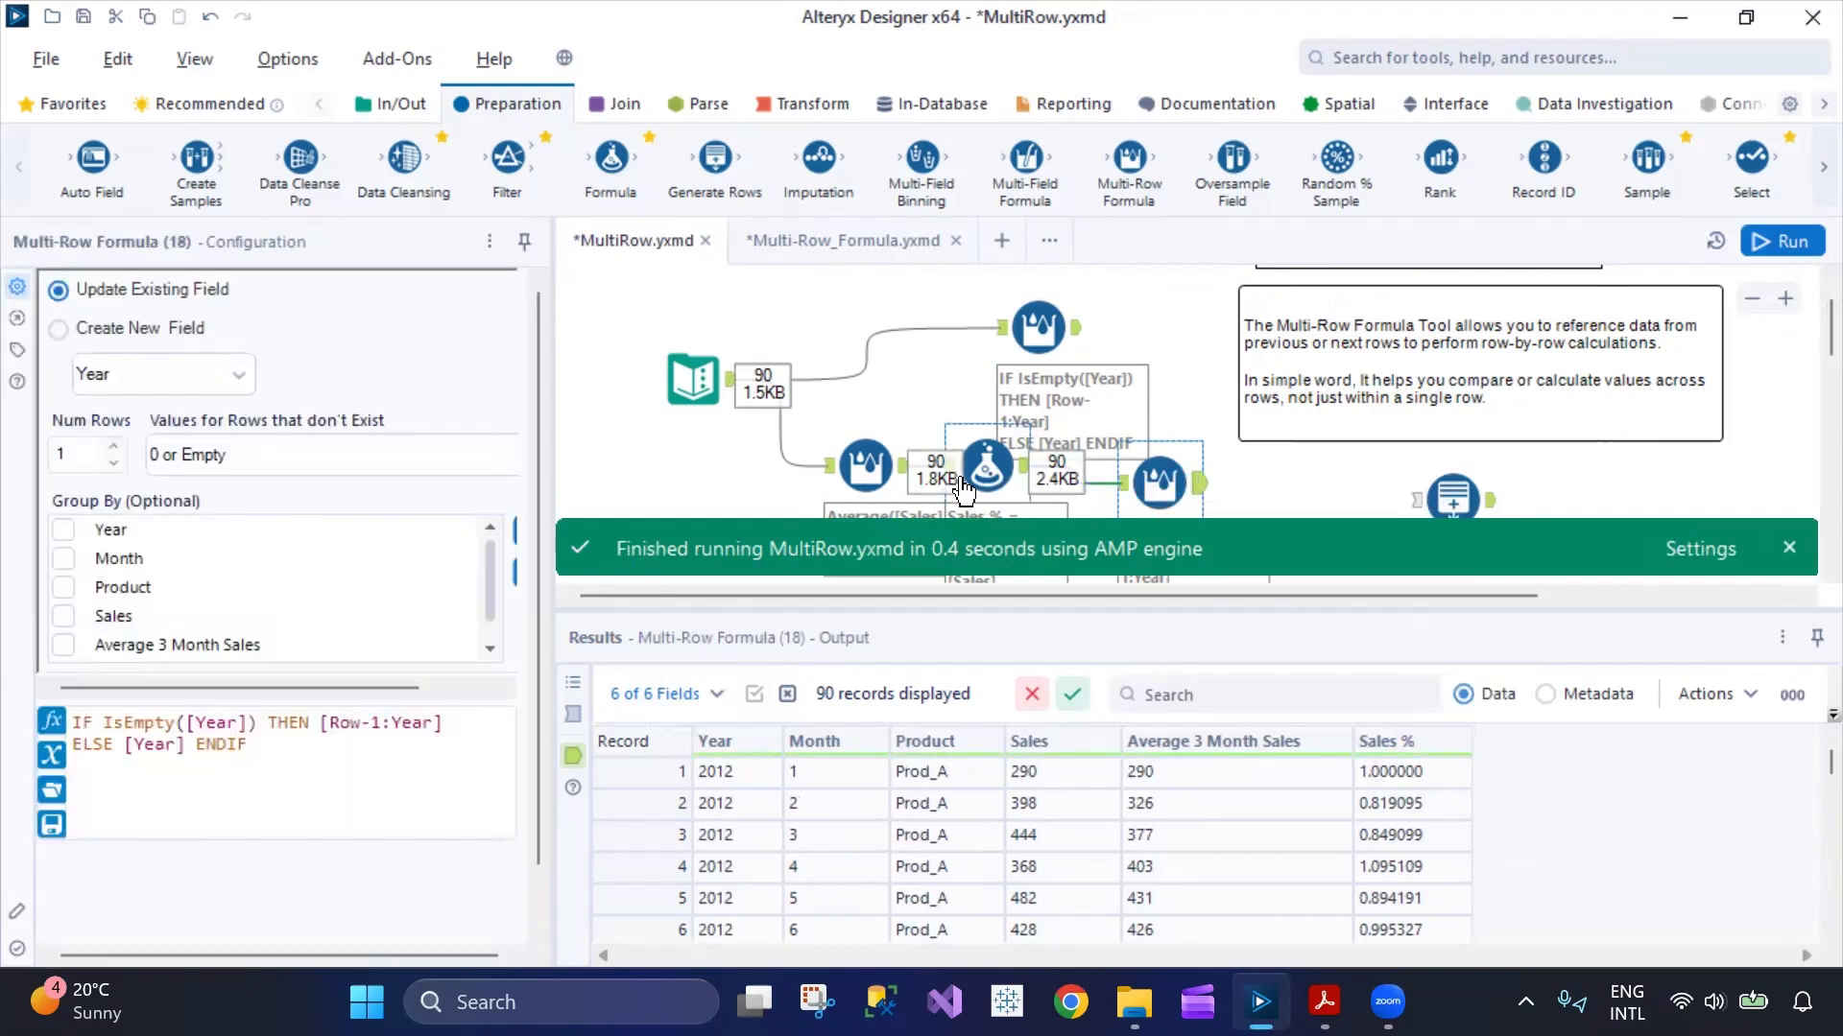
{"action": "scroll", "coordinate": [1421, 846], "scroll_direction": "down", "scroll_amount": 10}
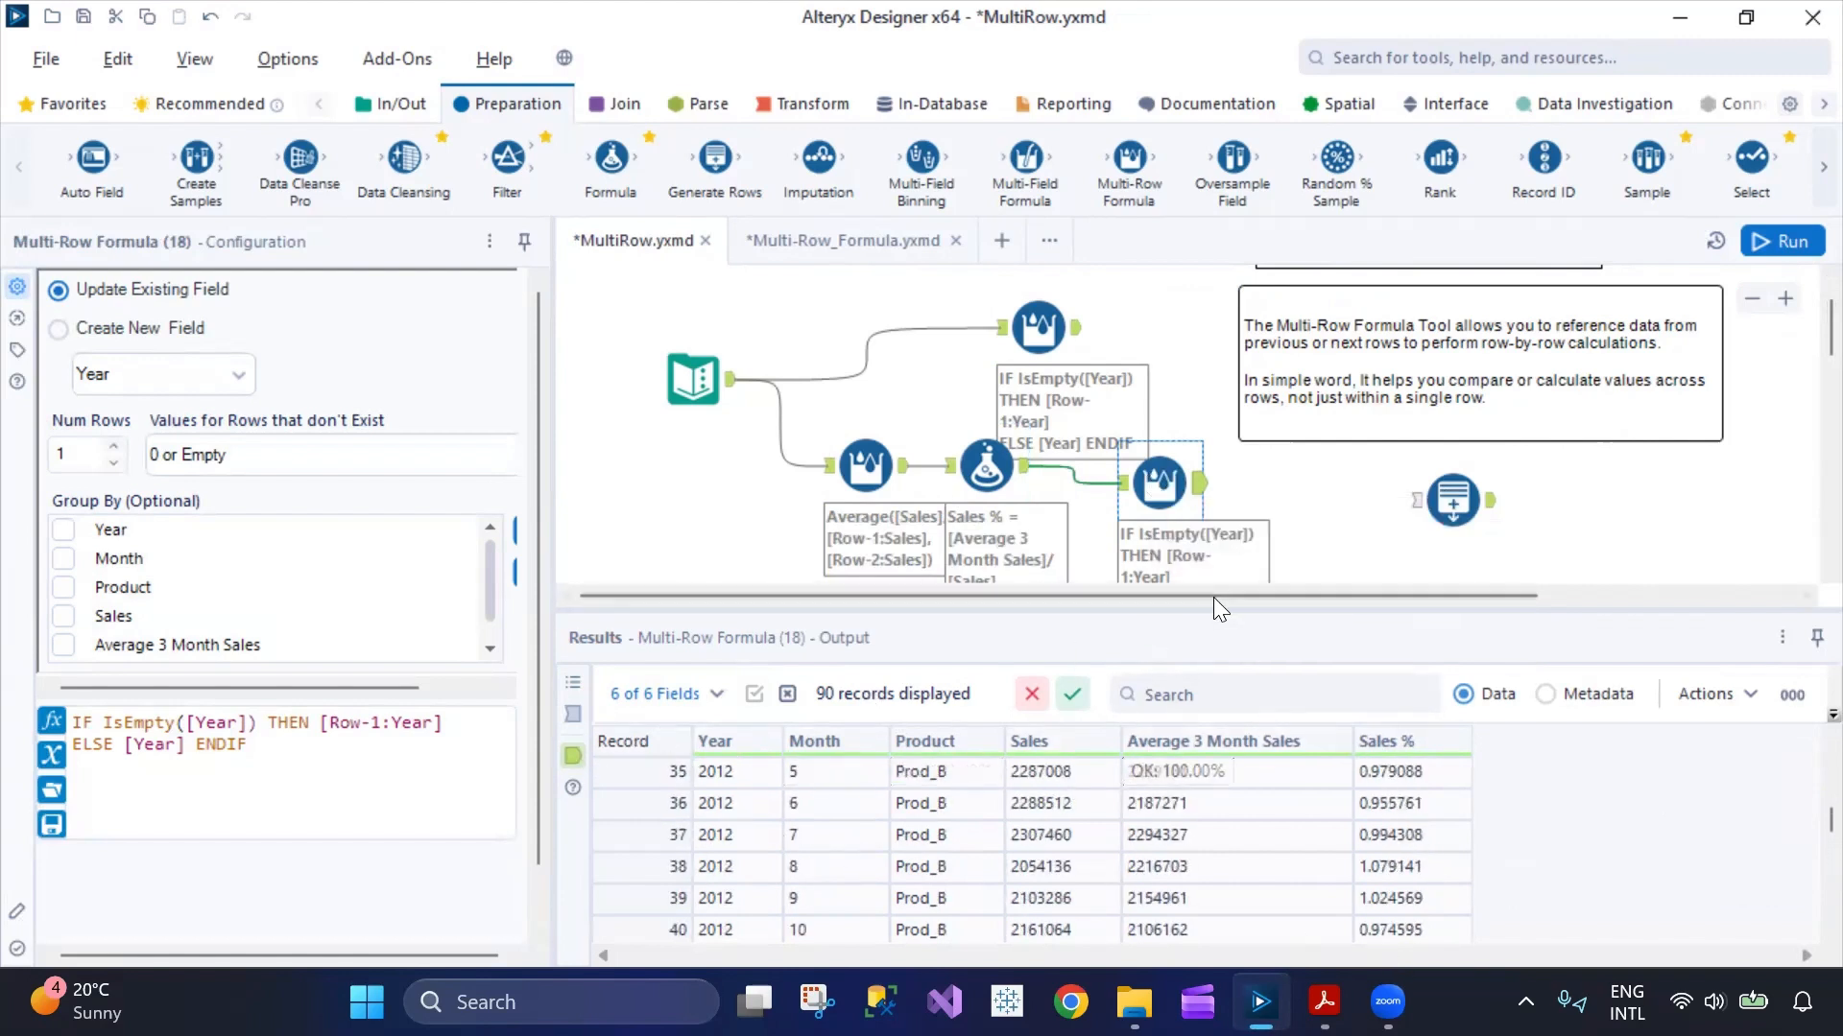
{"action": "left_click_drag", "start_coordinate": [1213, 605], "coordinate": [1190, 487]}
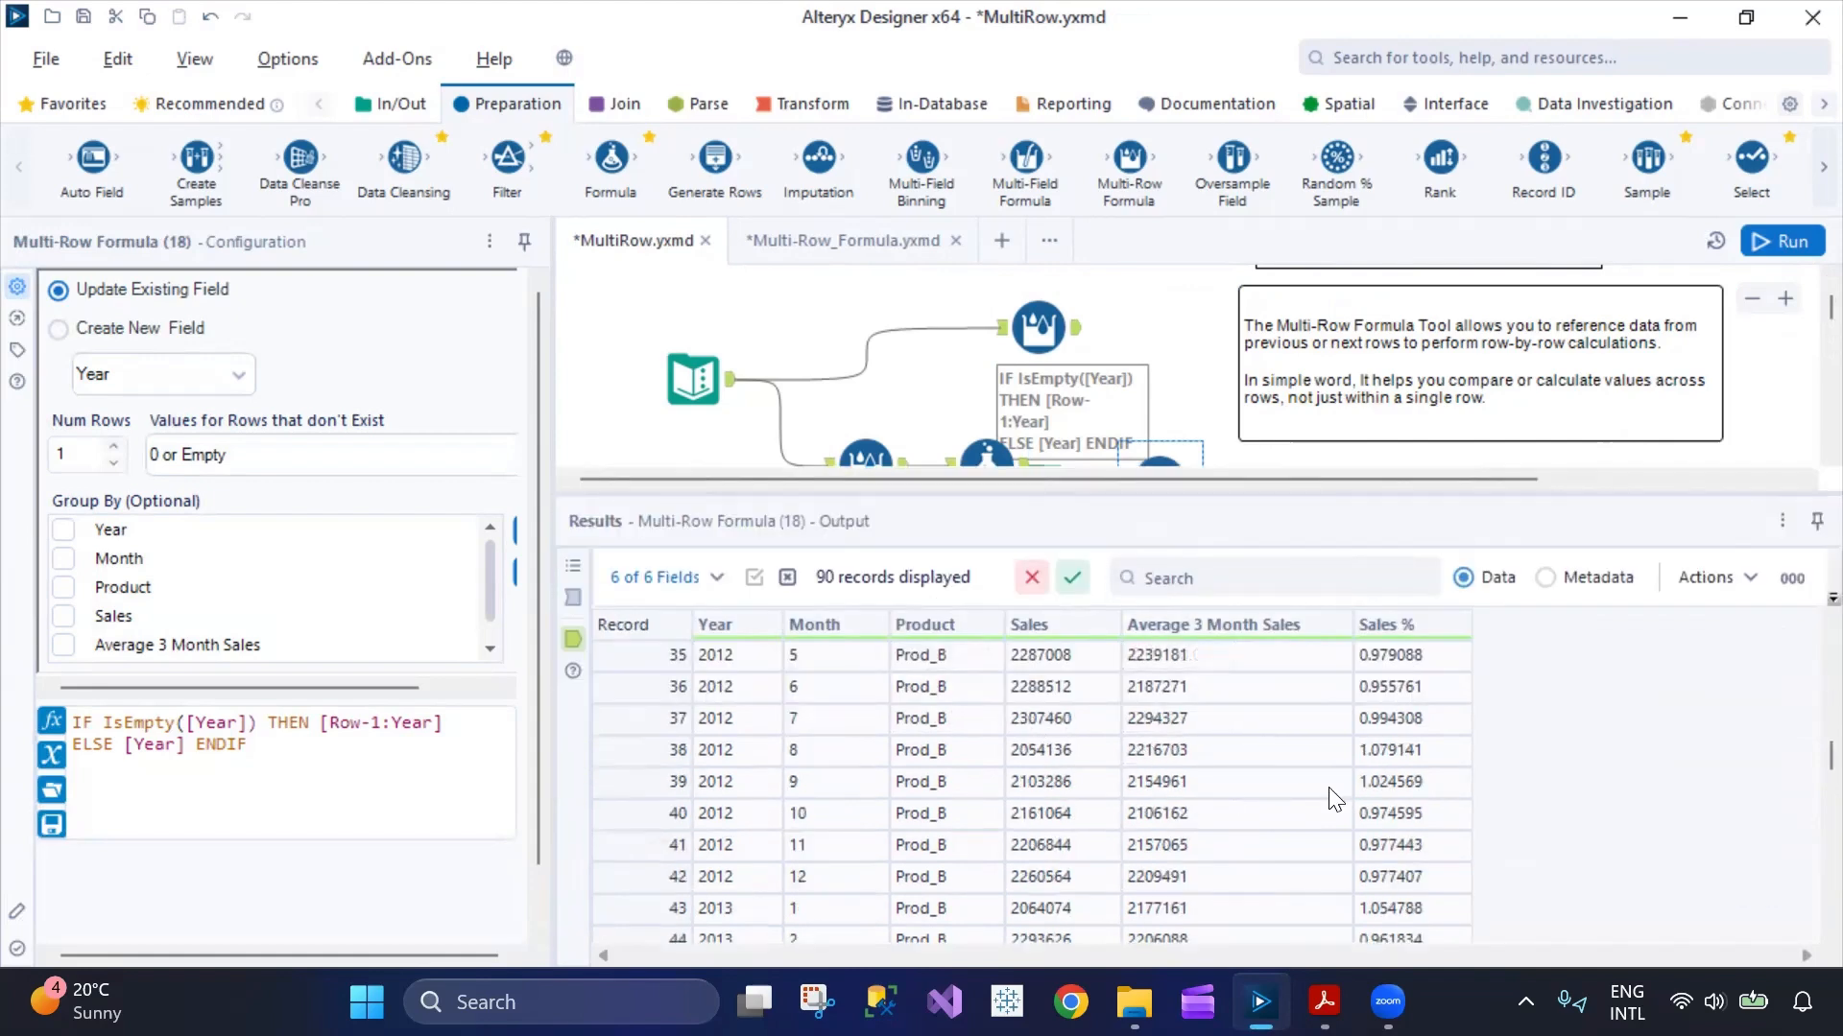
{"action": "scroll", "coordinate": [1335, 798], "scroll_direction": "down", "scroll_amount": 15}
{"action": "scroll", "coordinate": [1329, 793], "scroll_direction": "up", "scroll_amount": 20}
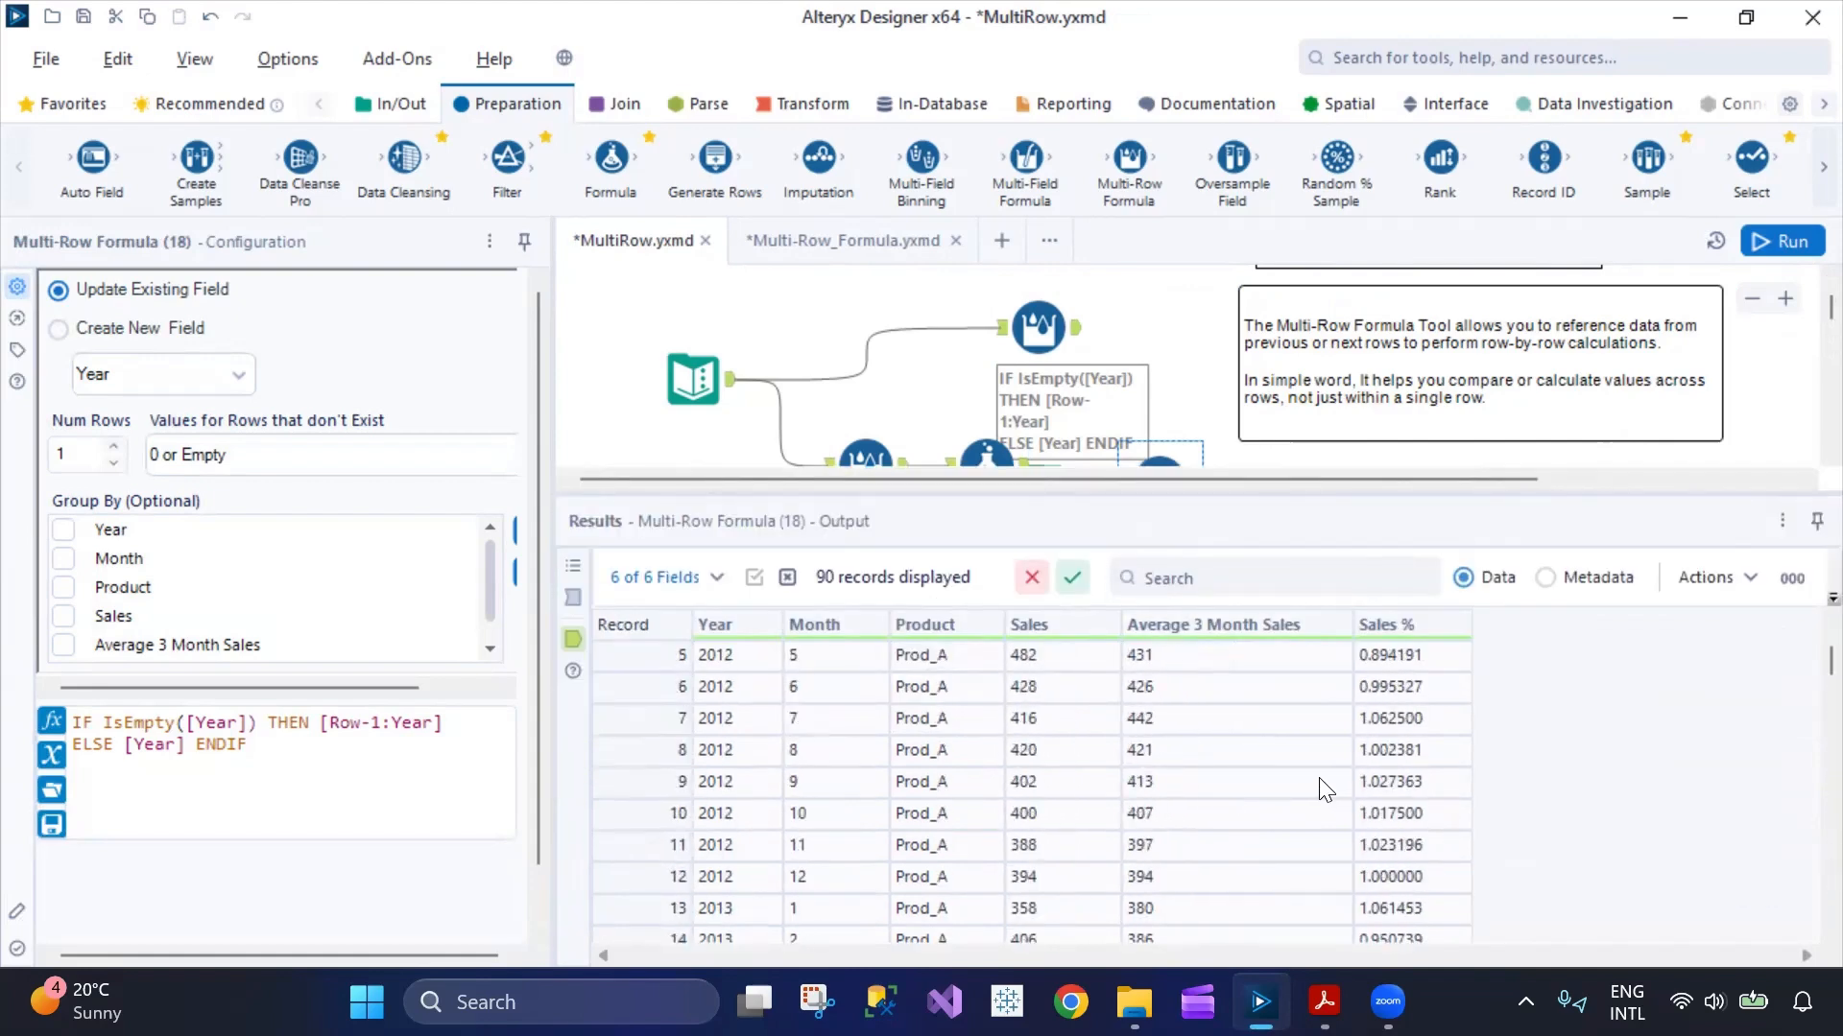
{"action": "left_click_drag", "start_coordinate": [1190, 493], "coordinate": [1219, 583]}
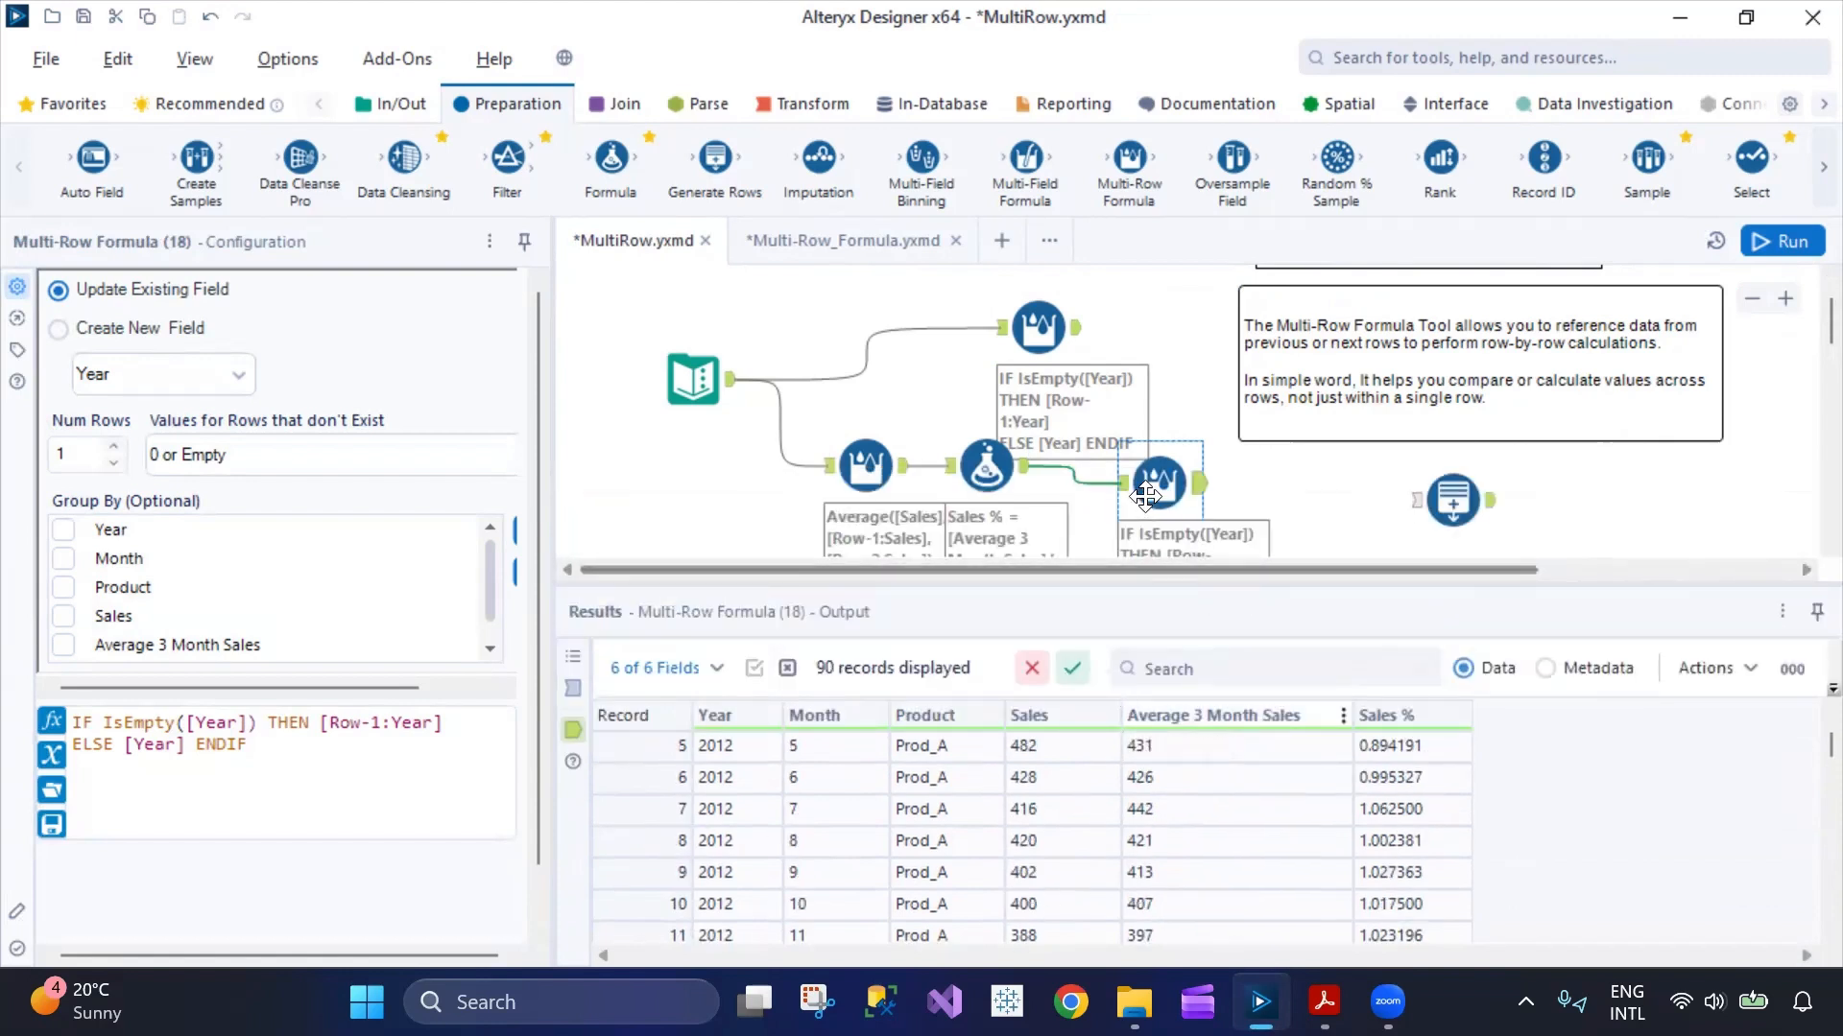
- Shift the Formula tool slightly away from the Sales average tool and review the average tool's expression
{"action": "left_click", "coordinate": [989, 474]}
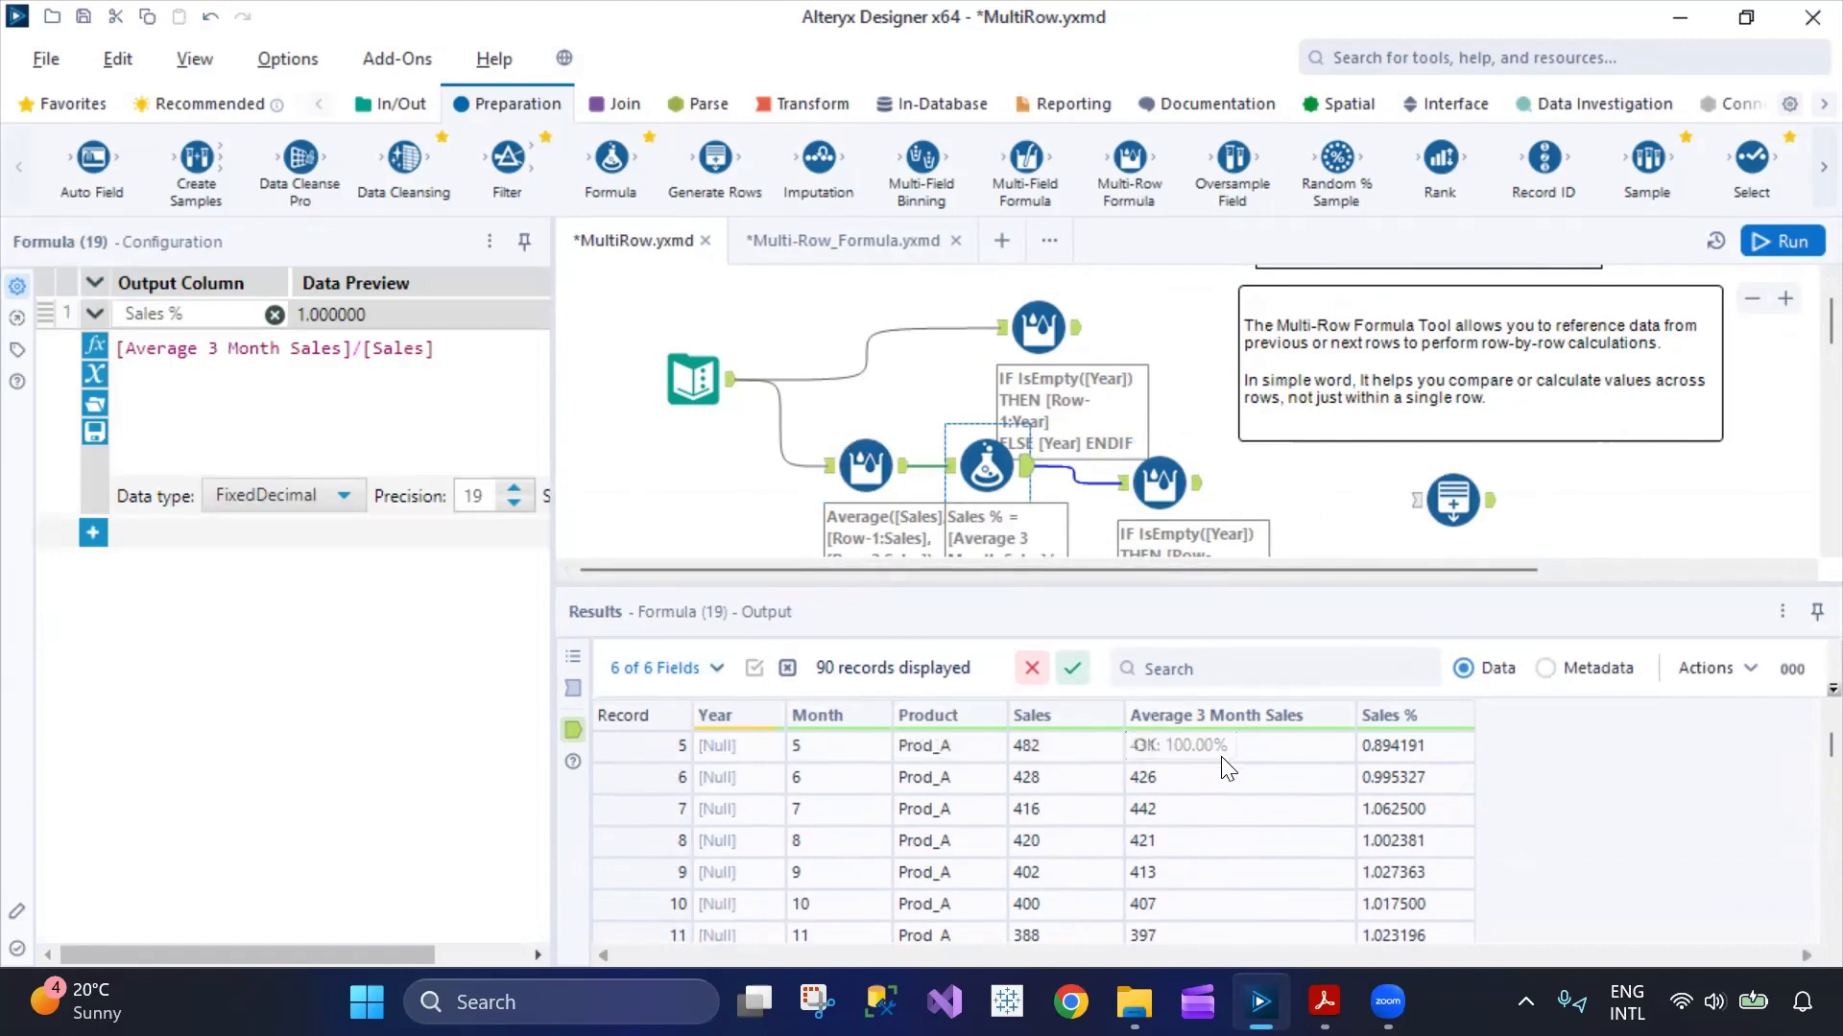
{"action": "left_click_drag", "start_coordinate": [983, 467], "coordinate": [1002, 468]}
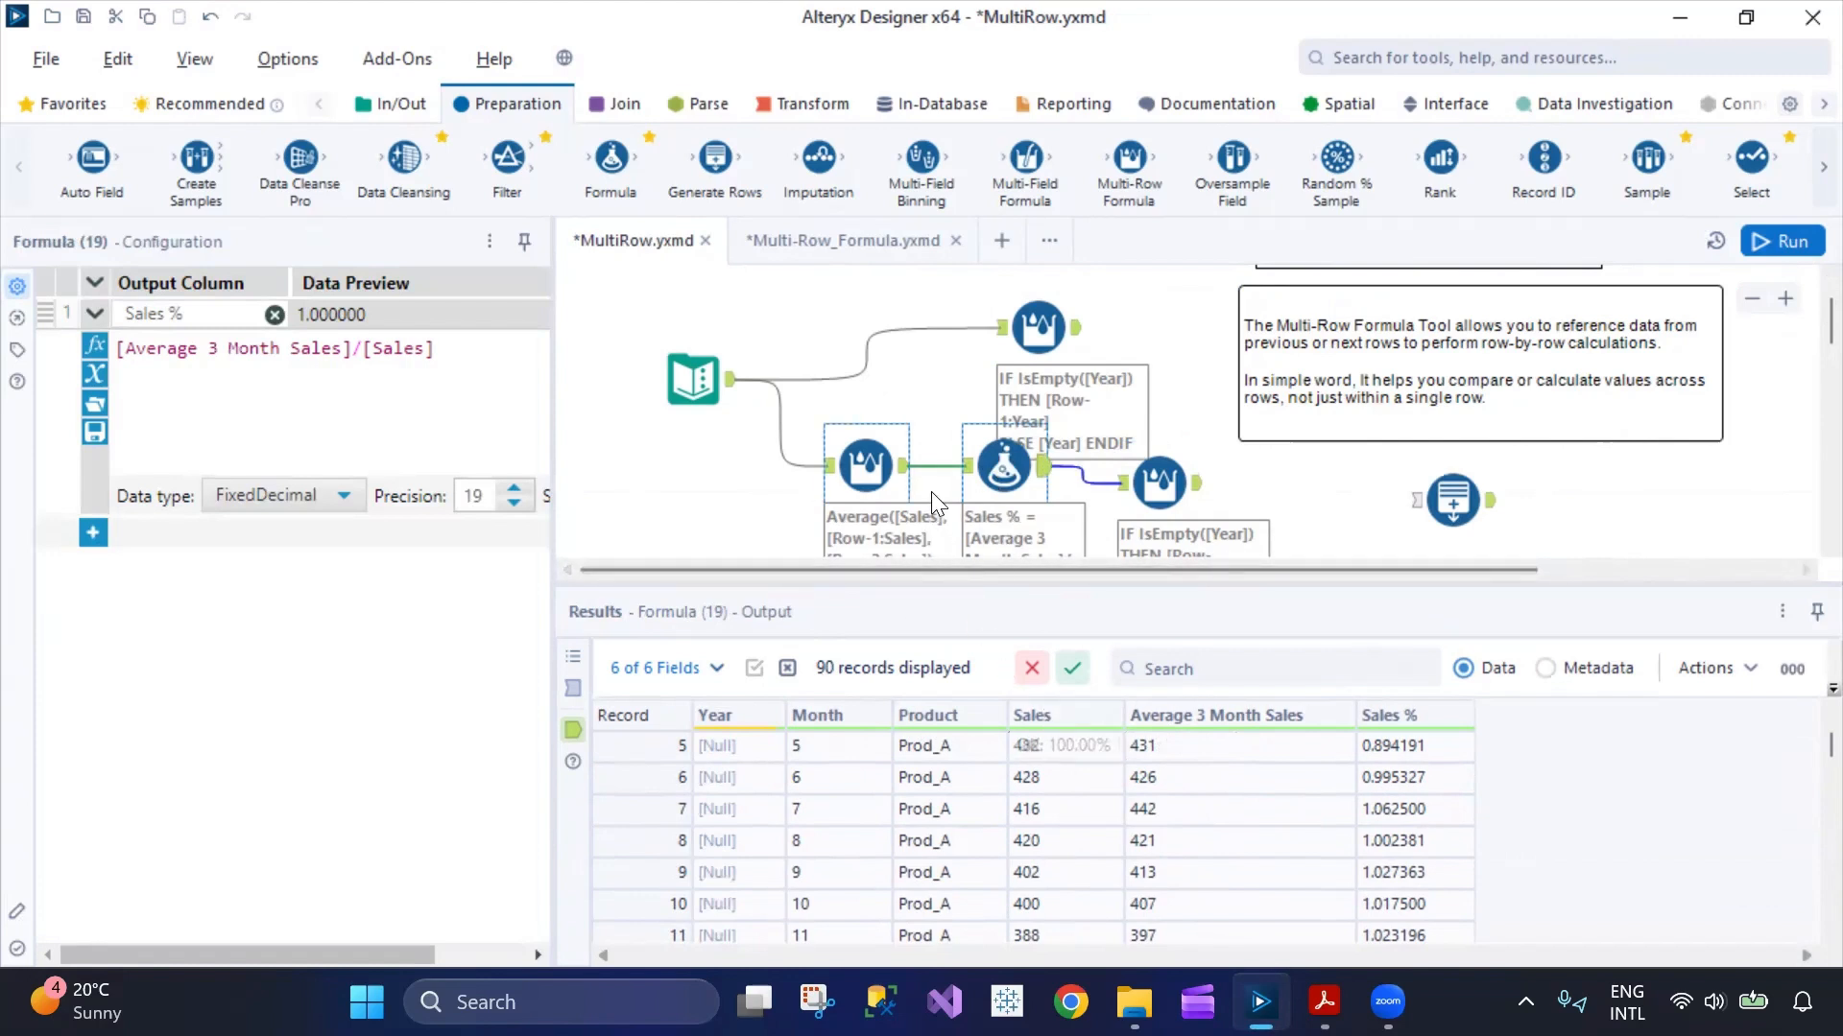
{"action": "left_click", "coordinate": [871, 464]}
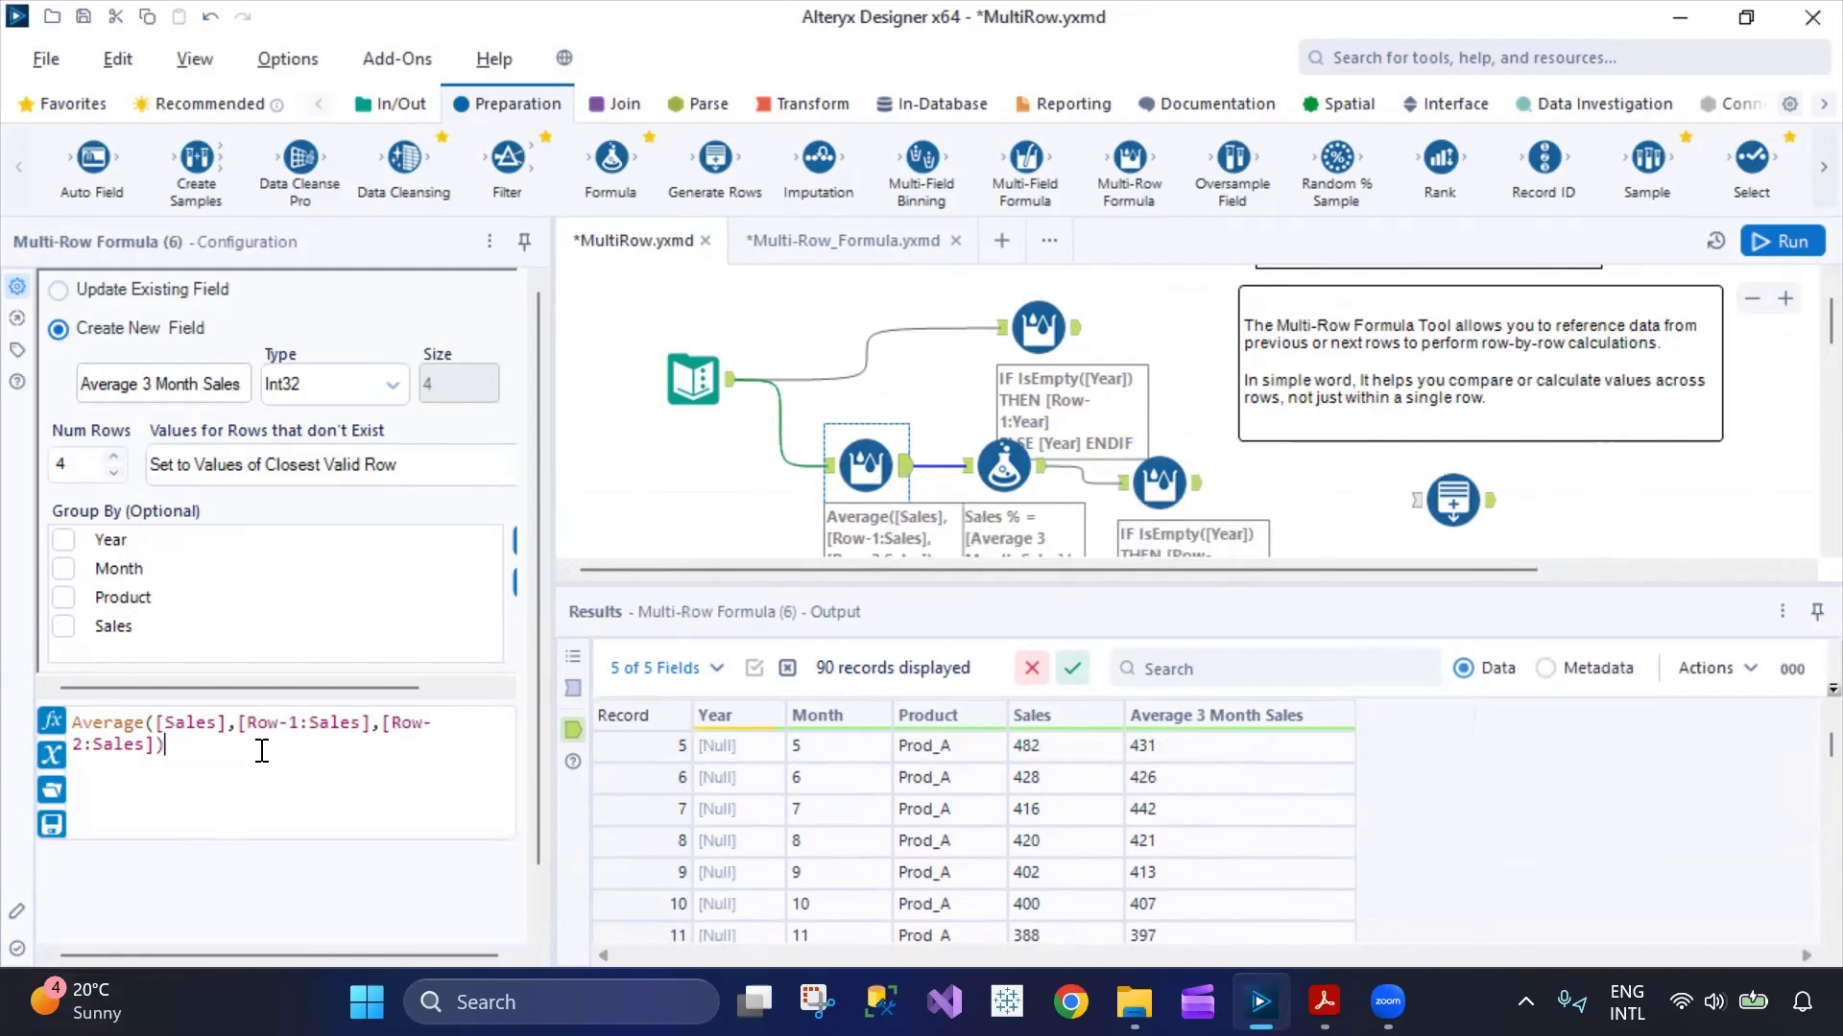
{"action": "left_click_drag", "start_coordinate": [262, 751], "coordinate": [57, 722]}
- Group the downstream Year Multi-Row Formula tool by Product, run the workflow and check its output across products
{"action": "left_click", "coordinate": [1160, 483]}
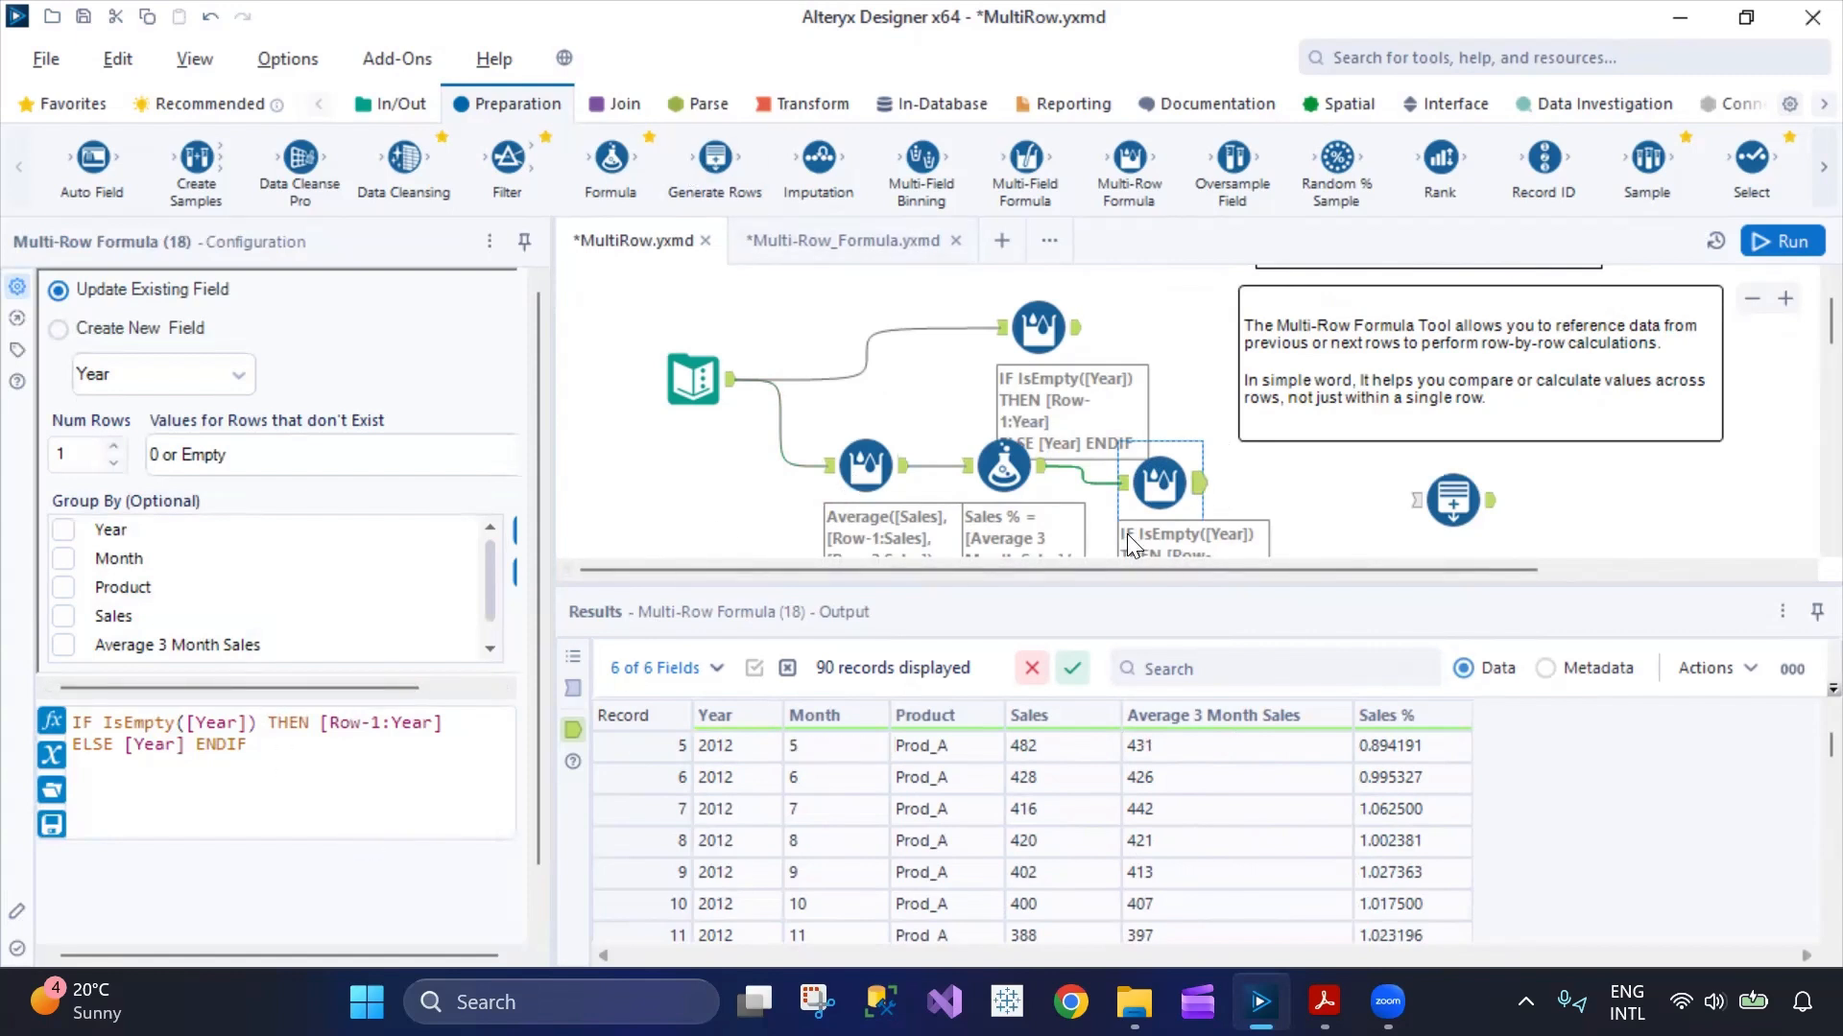
{"action": "left_click", "coordinate": [63, 588]}
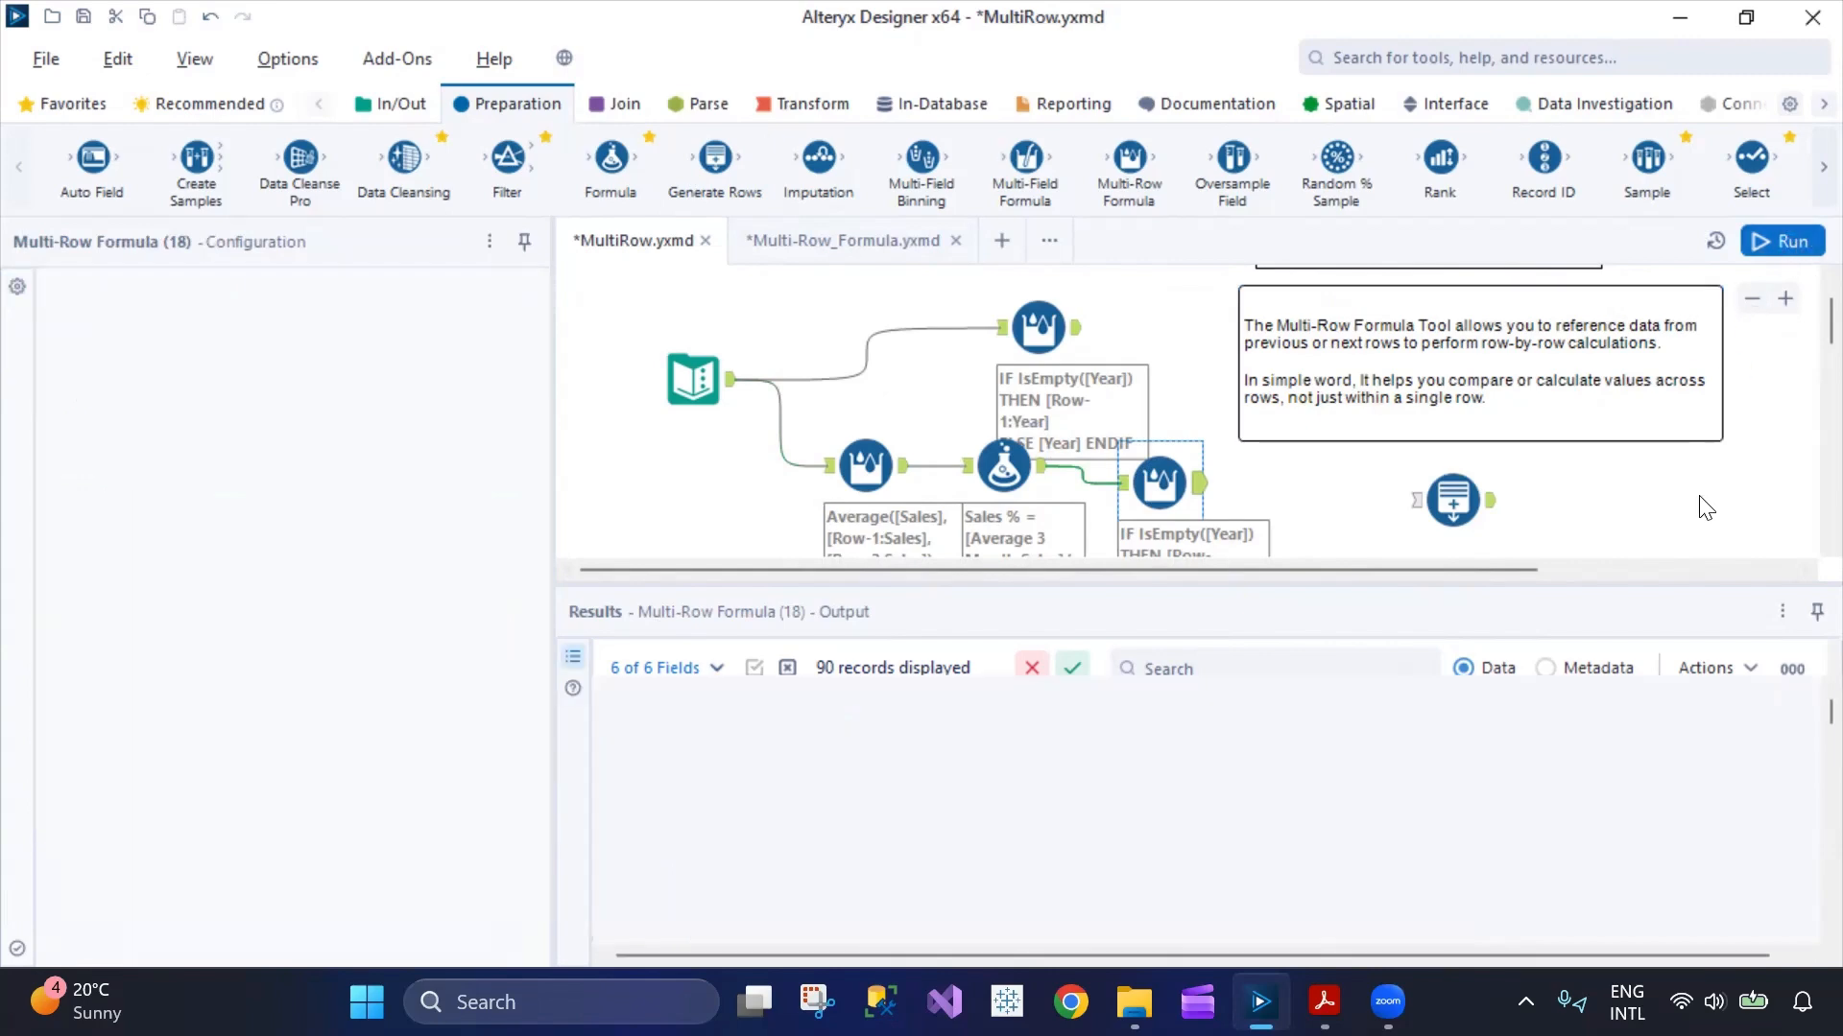
{"action": "left_click", "coordinate": [1782, 241]}
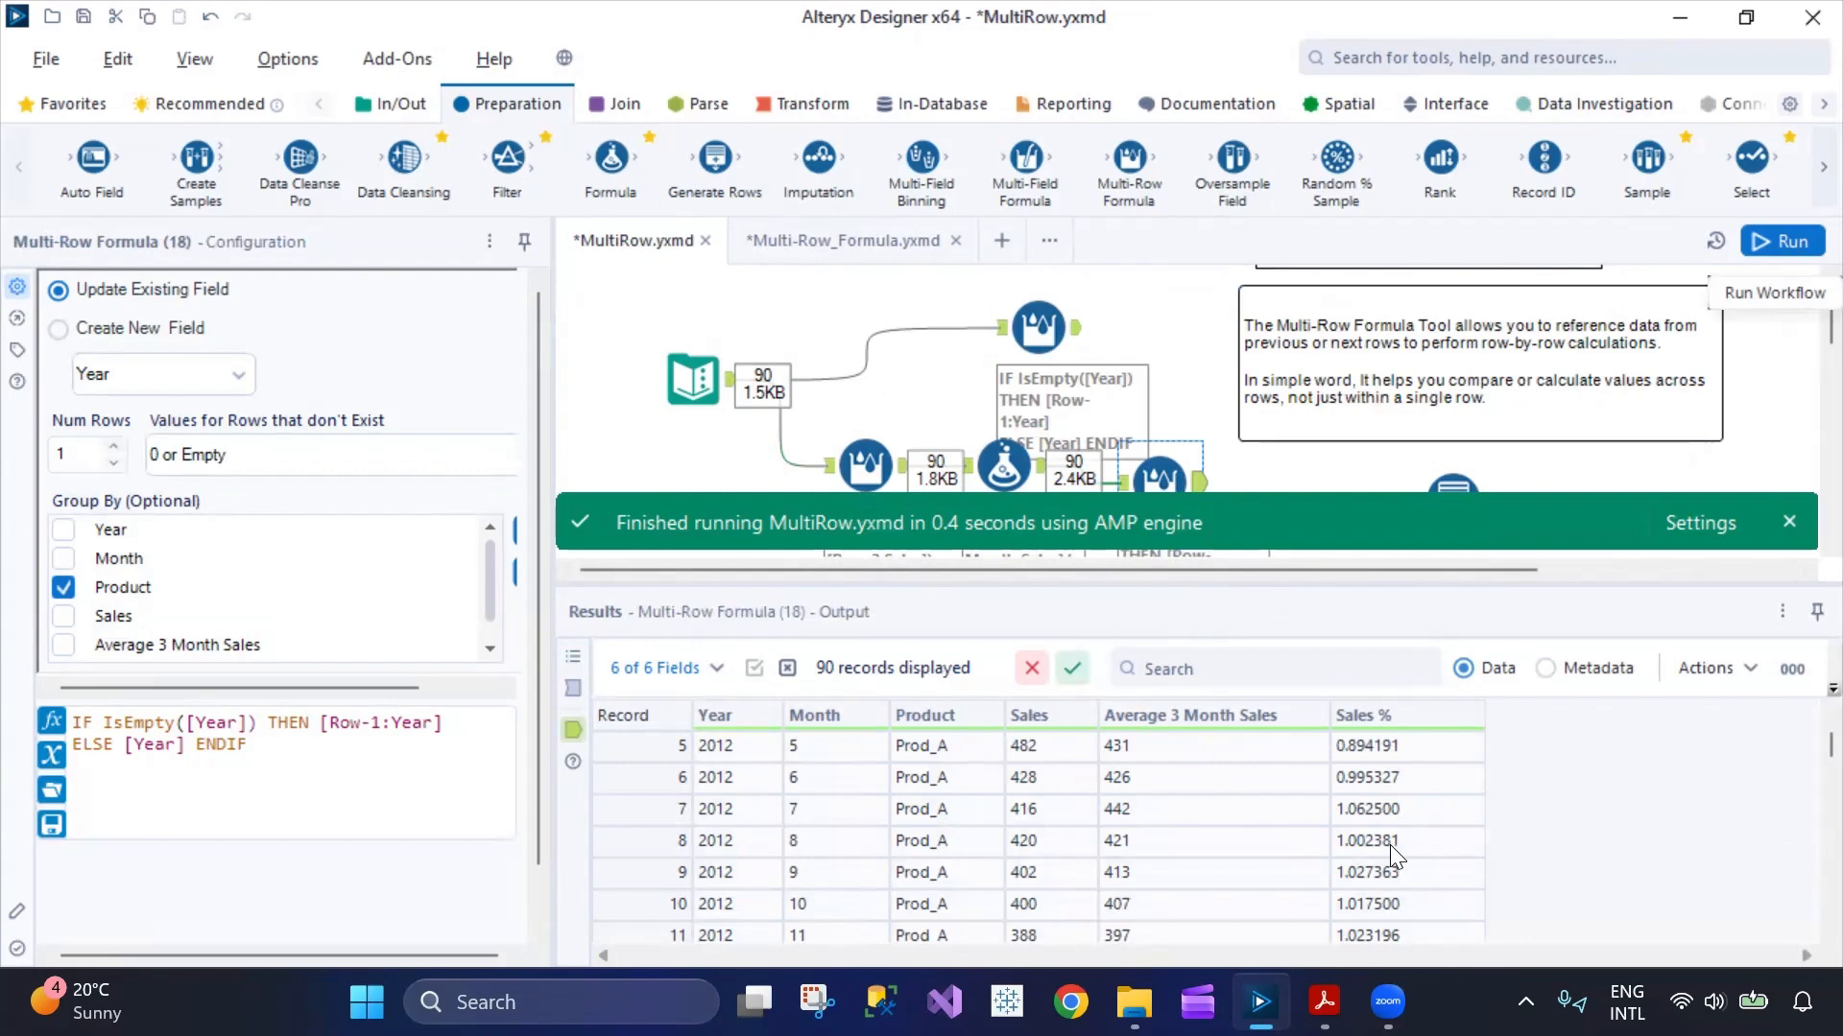
{"action": "scroll", "coordinate": [1378, 849], "scroll_direction": "up", "scroll_amount": 2}
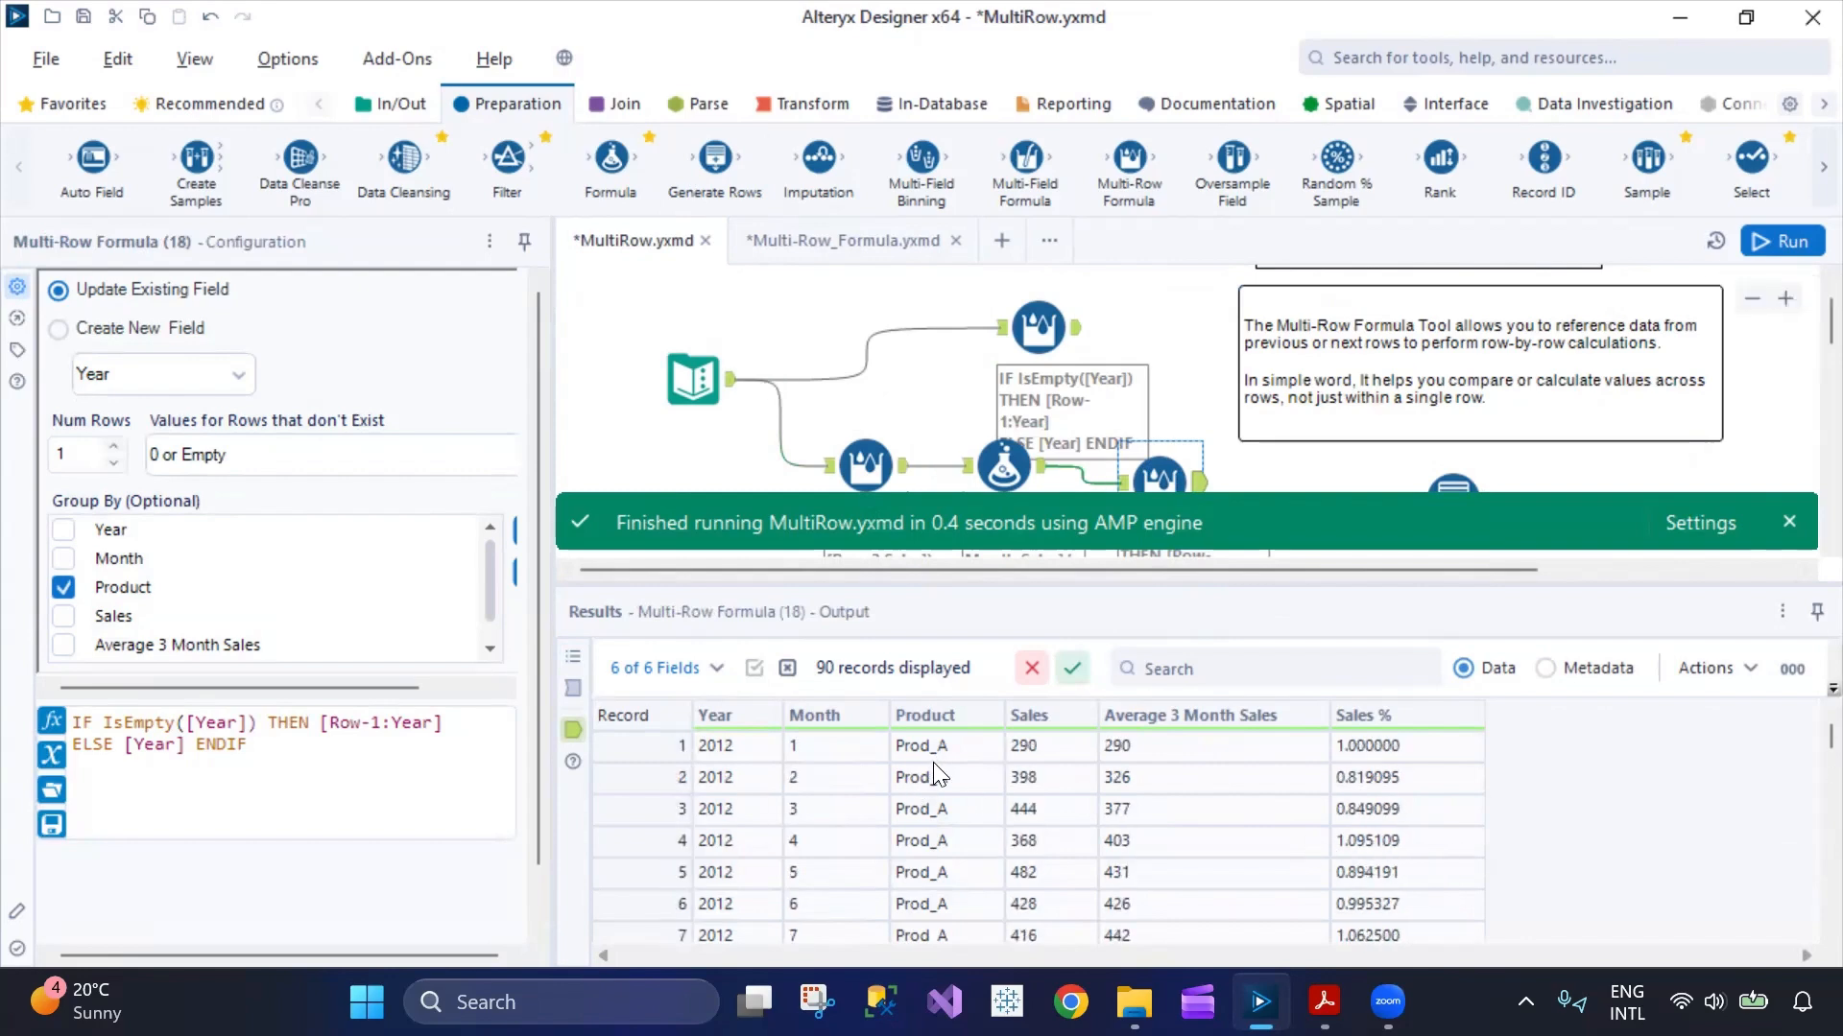
{"action": "scroll", "coordinate": [937, 862], "scroll_direction": "down", "scroll_amount": 14}
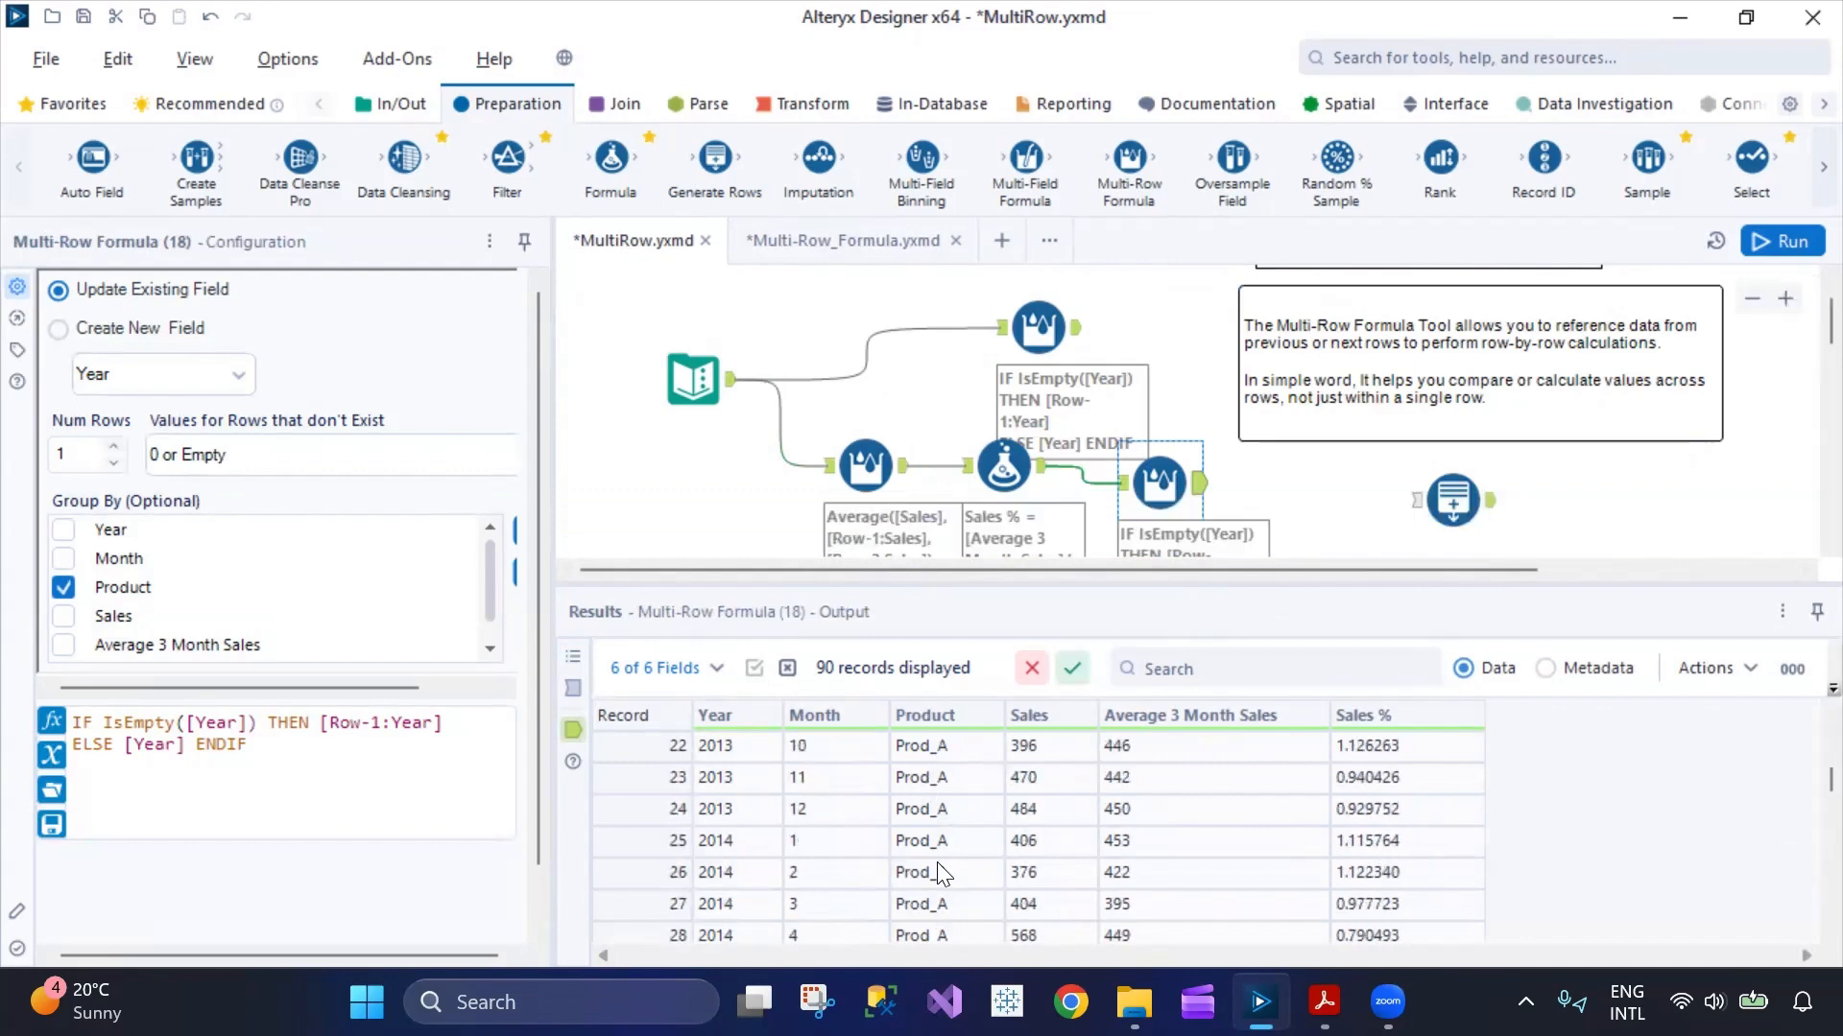
{"action": "left_click", "coordinate": [1206, 491]}
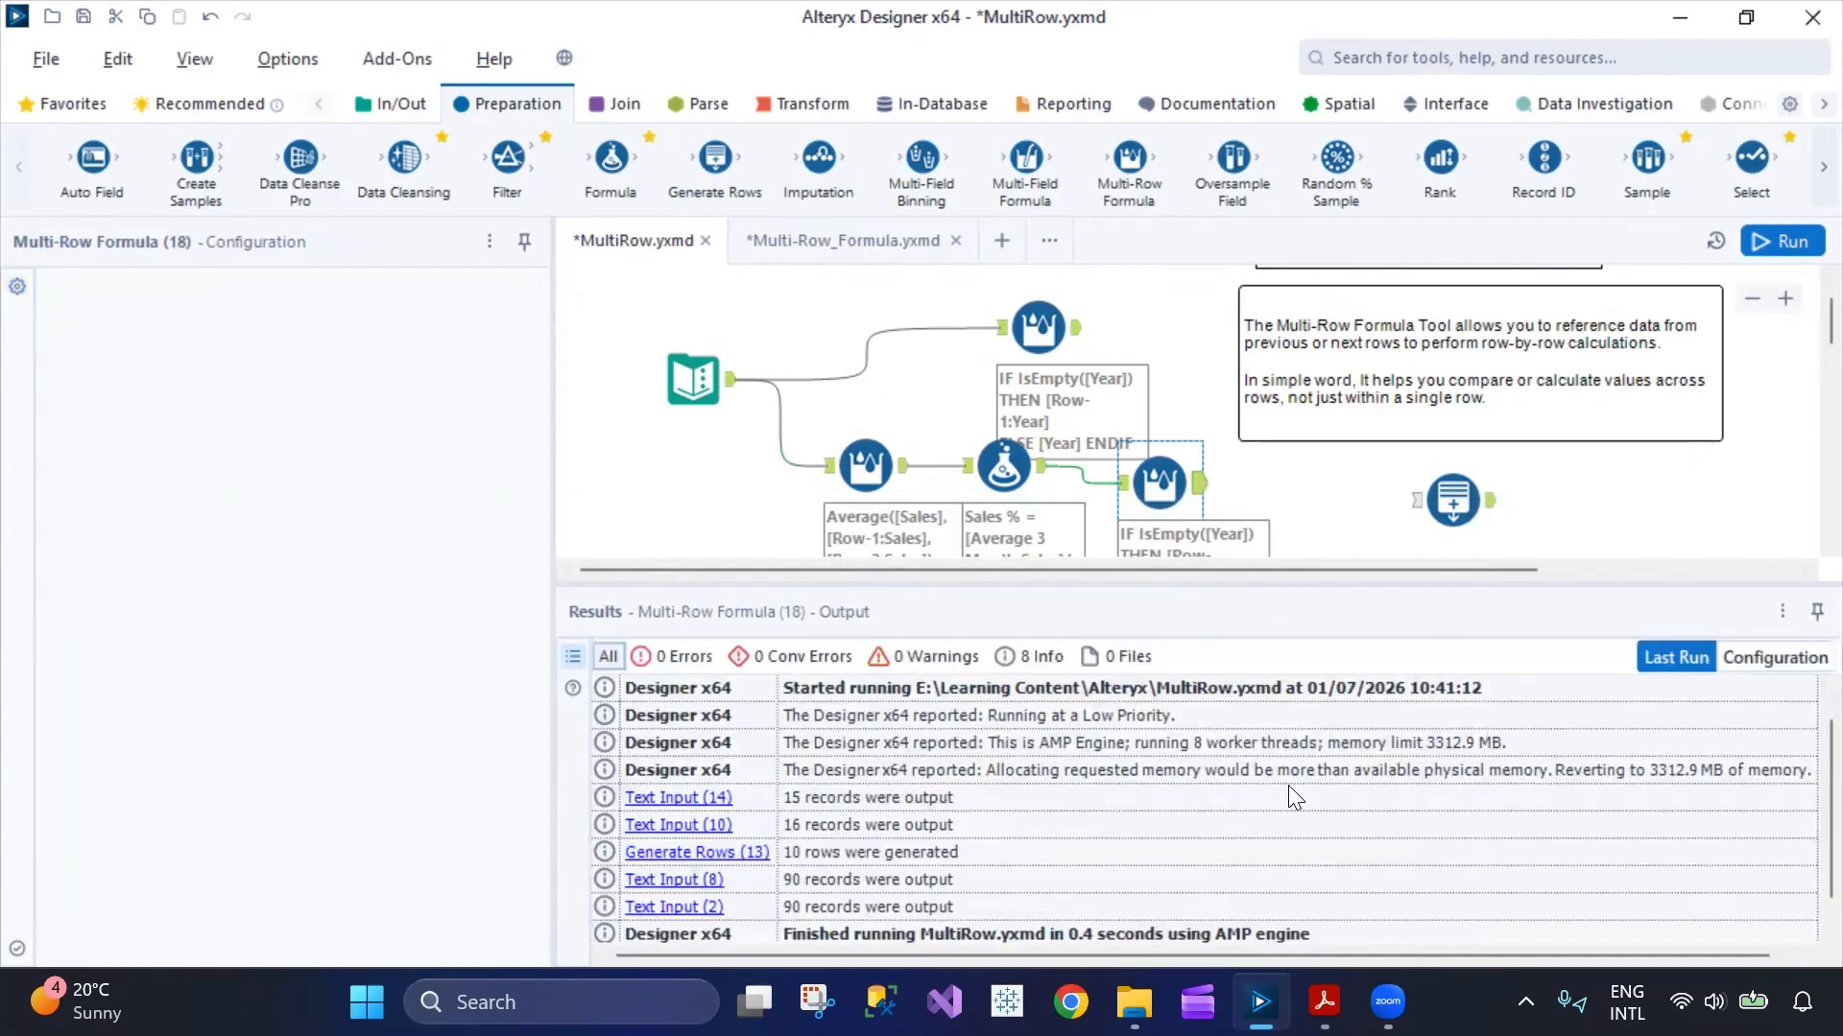
{"action": "left_click", "coordinate": [1199, 485]}
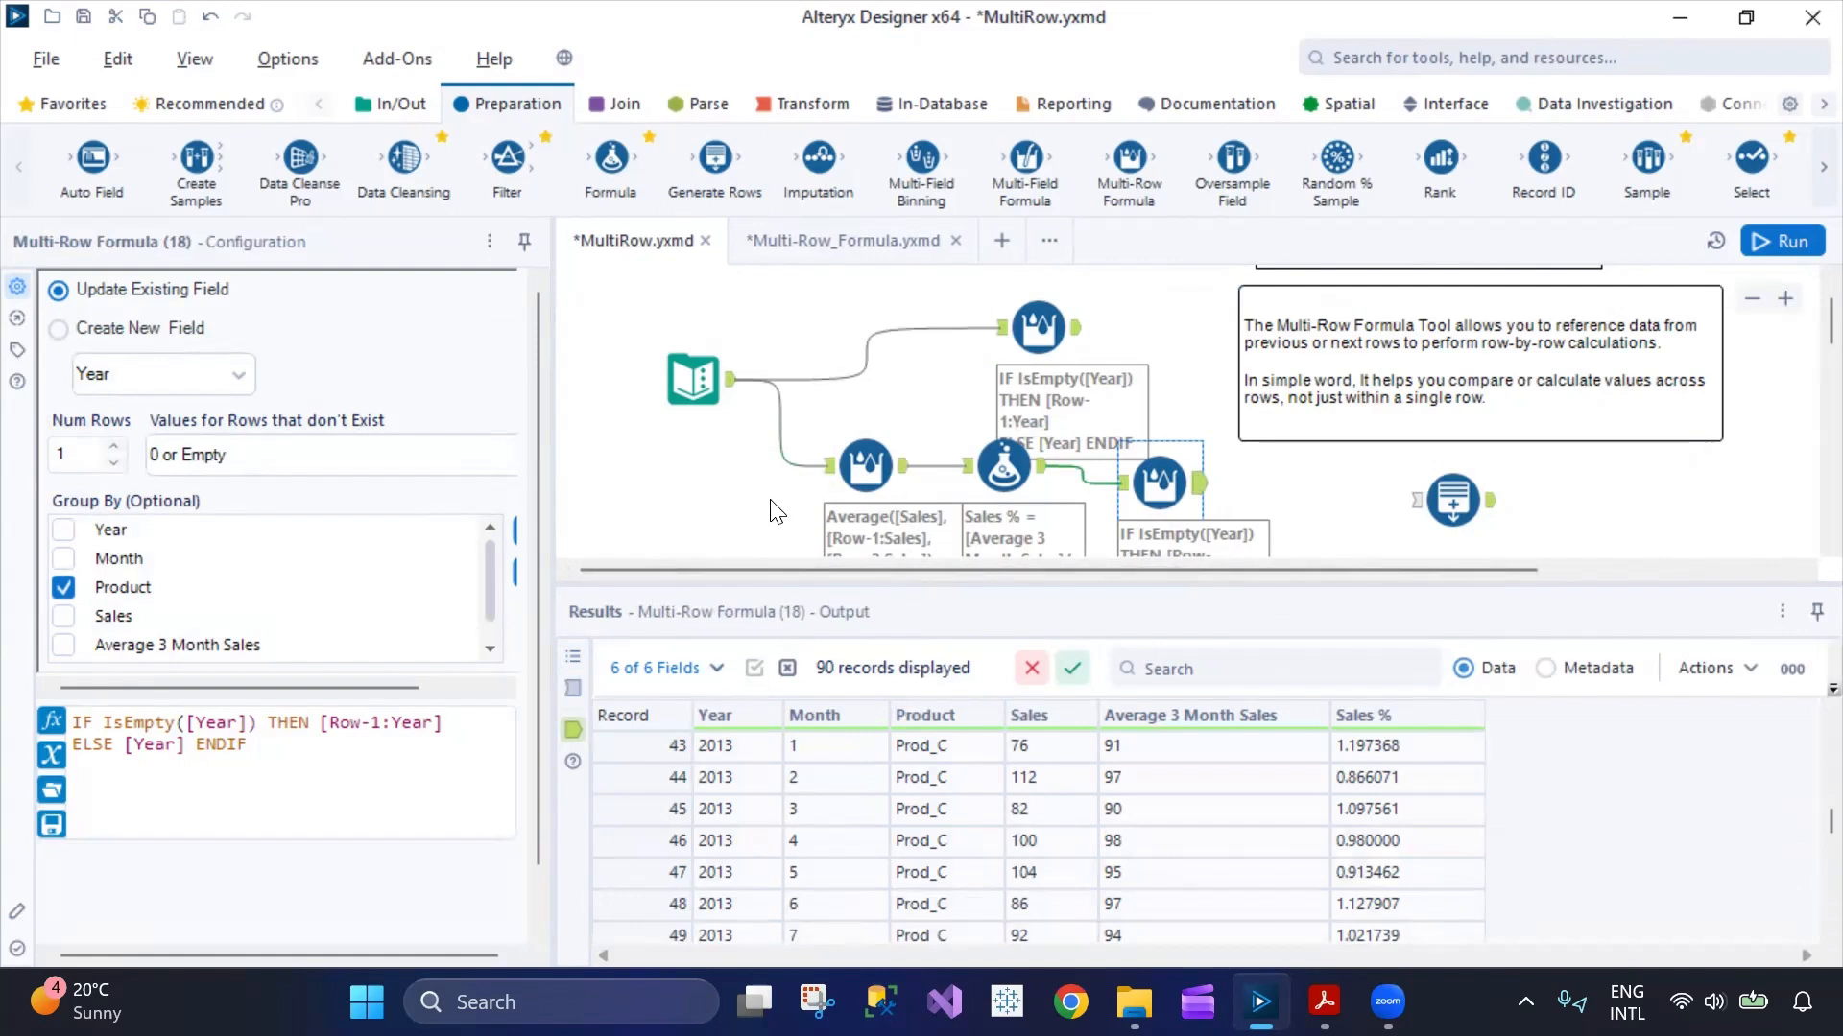
- Save the MultiRow workflow and move the downstream Year tool slightly farther from the Formula tool
{"action": "key", "text": "ctrl+s"}
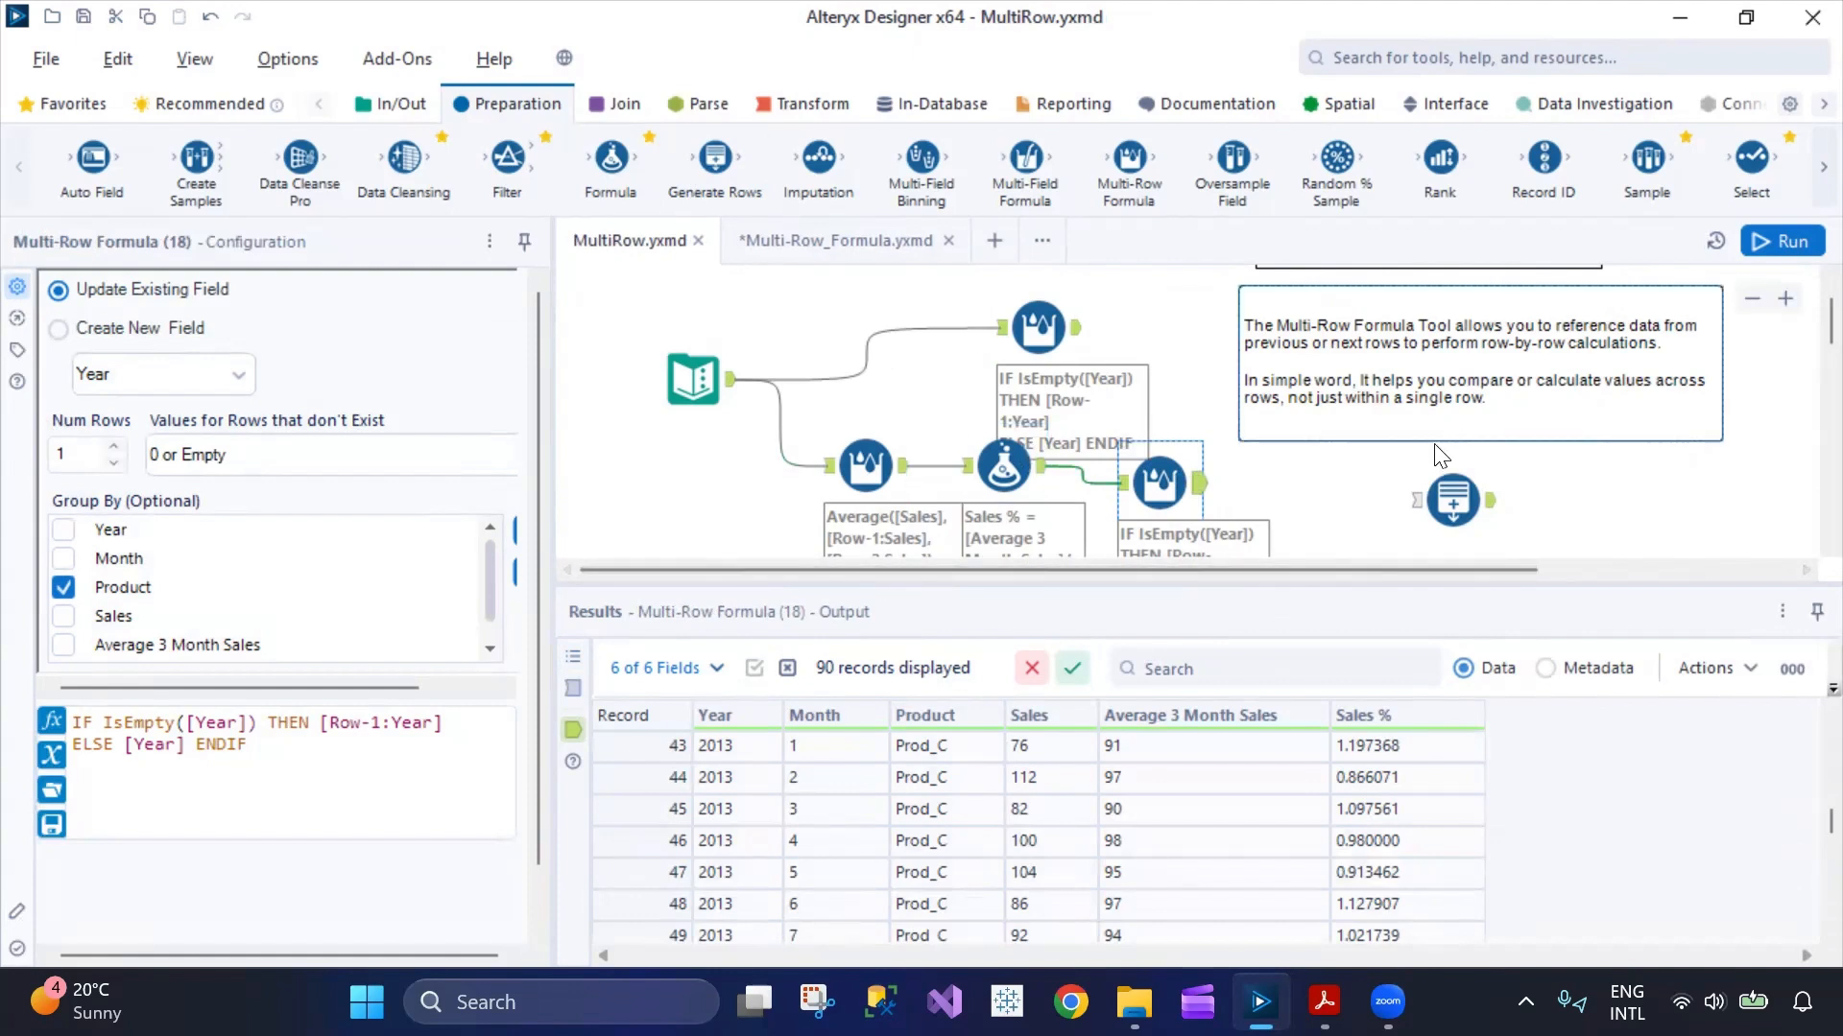
{"action": "left_click_drag", "start_coordinate": [1159, 483], "coordinate": [1194, 500]}
{"action": "scroll", "coordinate": [1260, 506], "scroll_direction": "down", "scroll_amount": 3}
{"action": "scroll", "coordinate": [1151, 489], "scroll_direction": "up", "scroll_amount": 4}
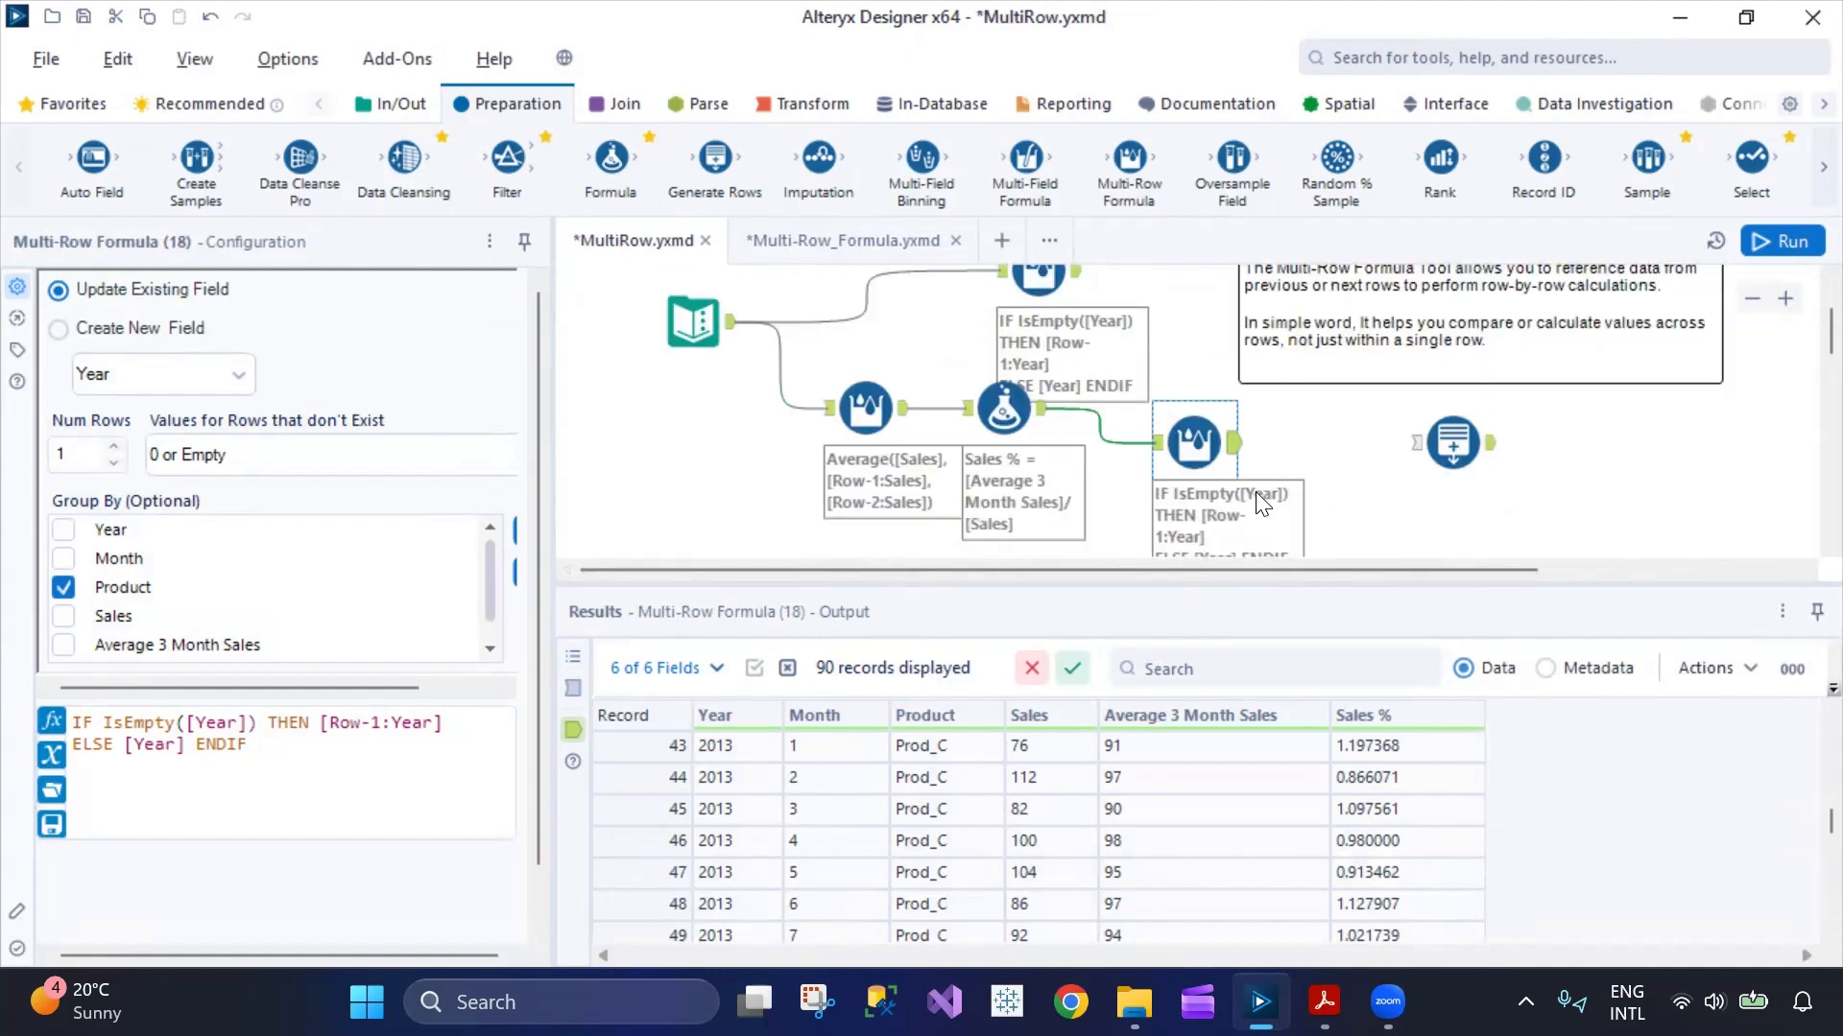
- Move the upper Year fill-down tool higher and shift the Formula and downstream Year tools slightly up and outward to separate their annotations
{"action": "left_click_drag", "start_coordinate": [1048, 474], "coordinate": [1041, 419]}
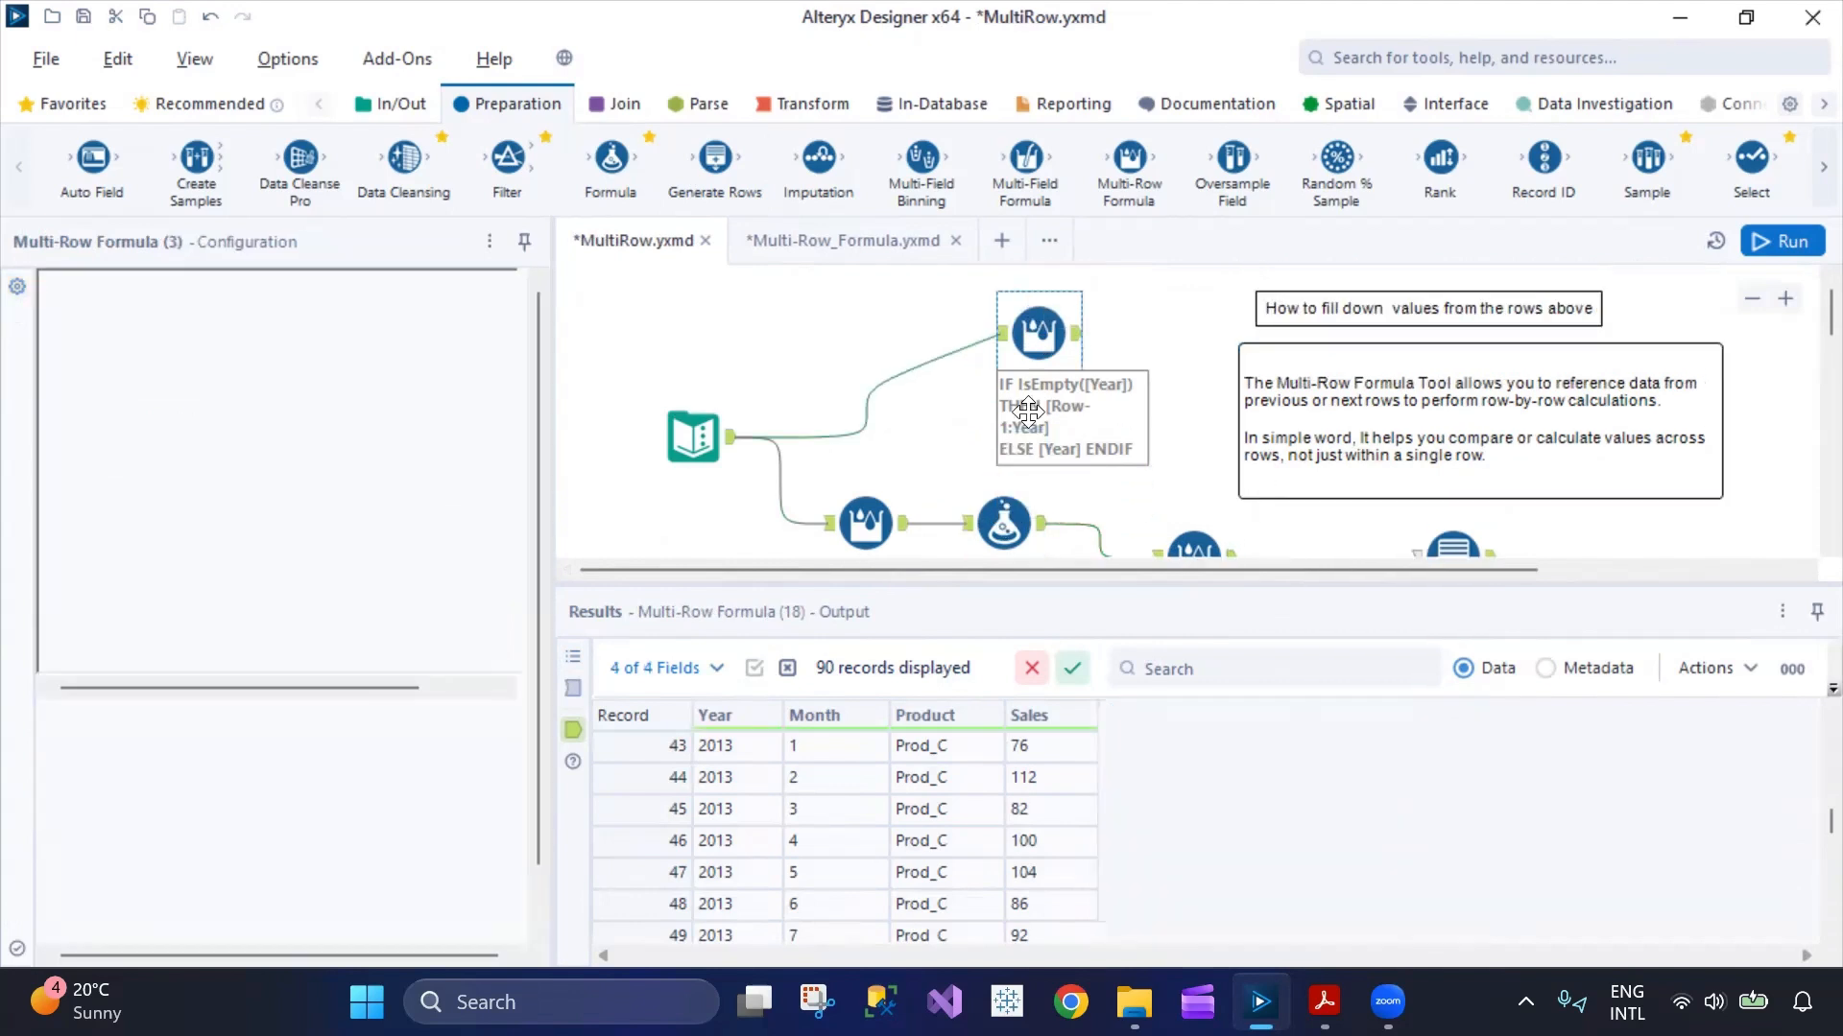
{"action": "left_click_drag", "start_coordinate": [1006, 526], "coordinate": [1041, 509]}
{"action": "left_click_drag", "start_coordinate": [1191, 547], "coordinate": [1209, 528]}
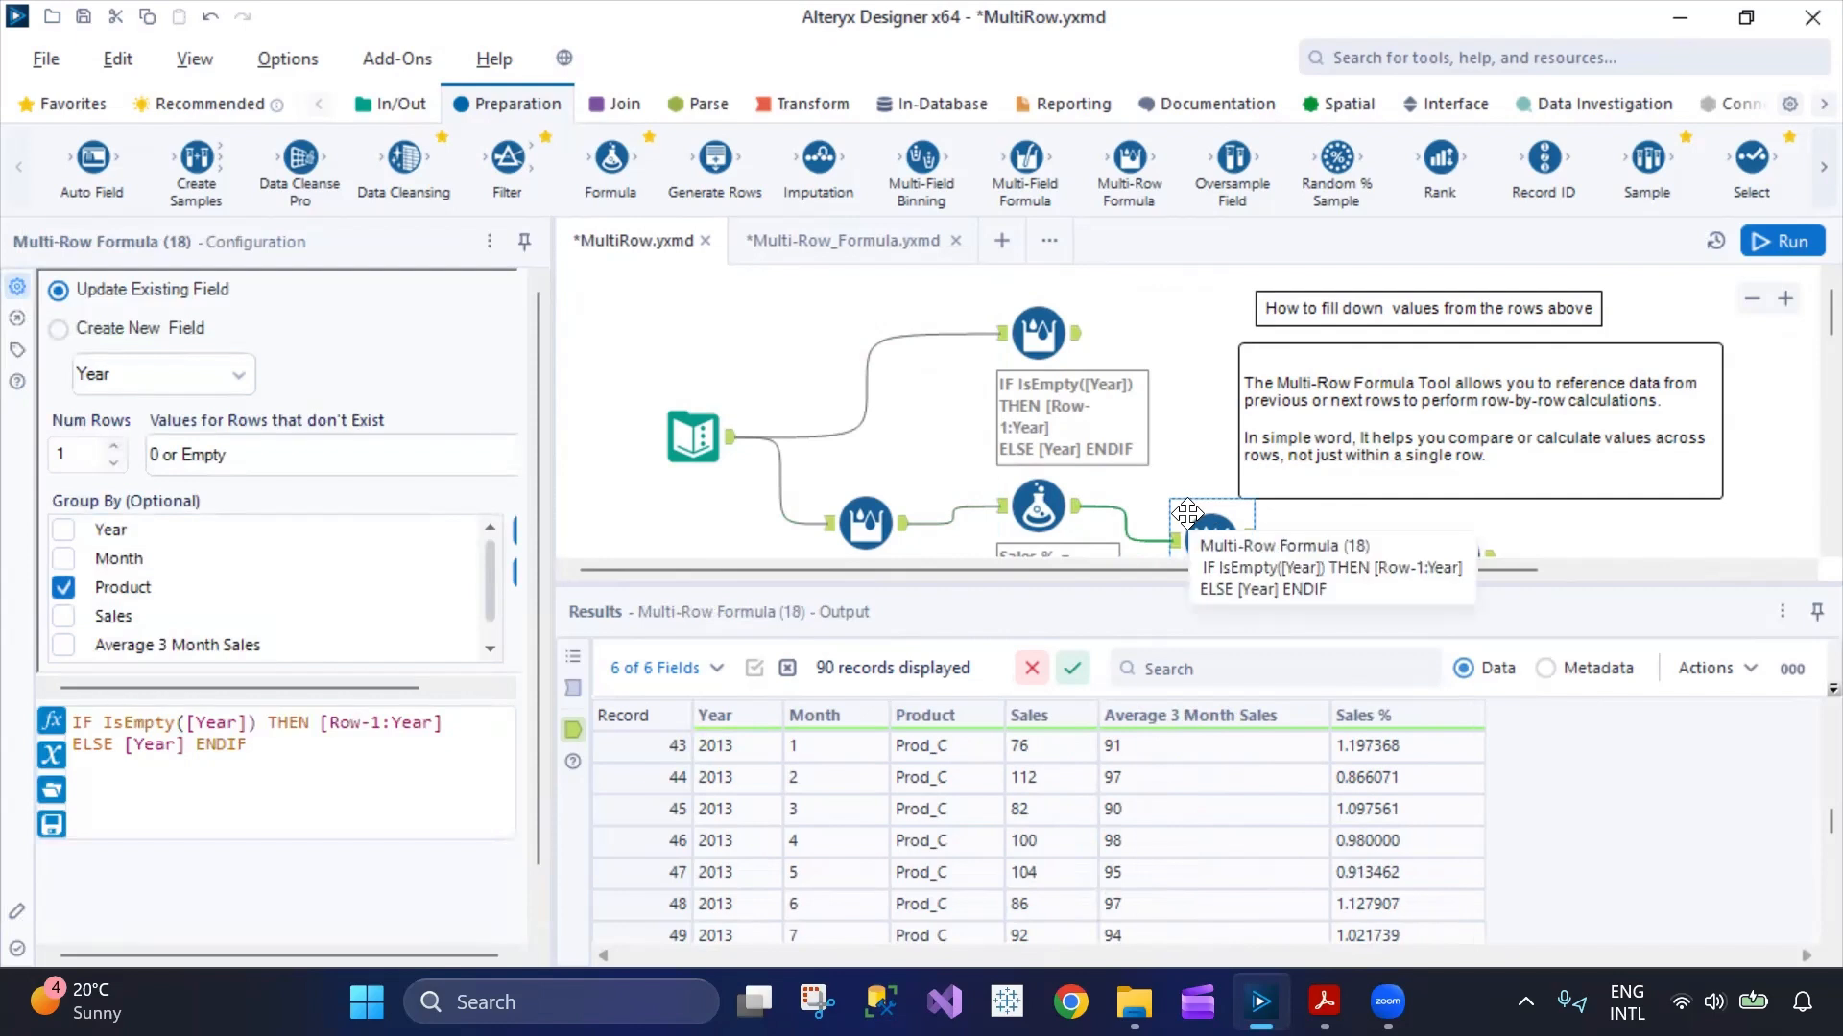
{"action": "scroll", "coordinate": [1111, 474], "scroll_direction": "down", "scroll_amount": 3}
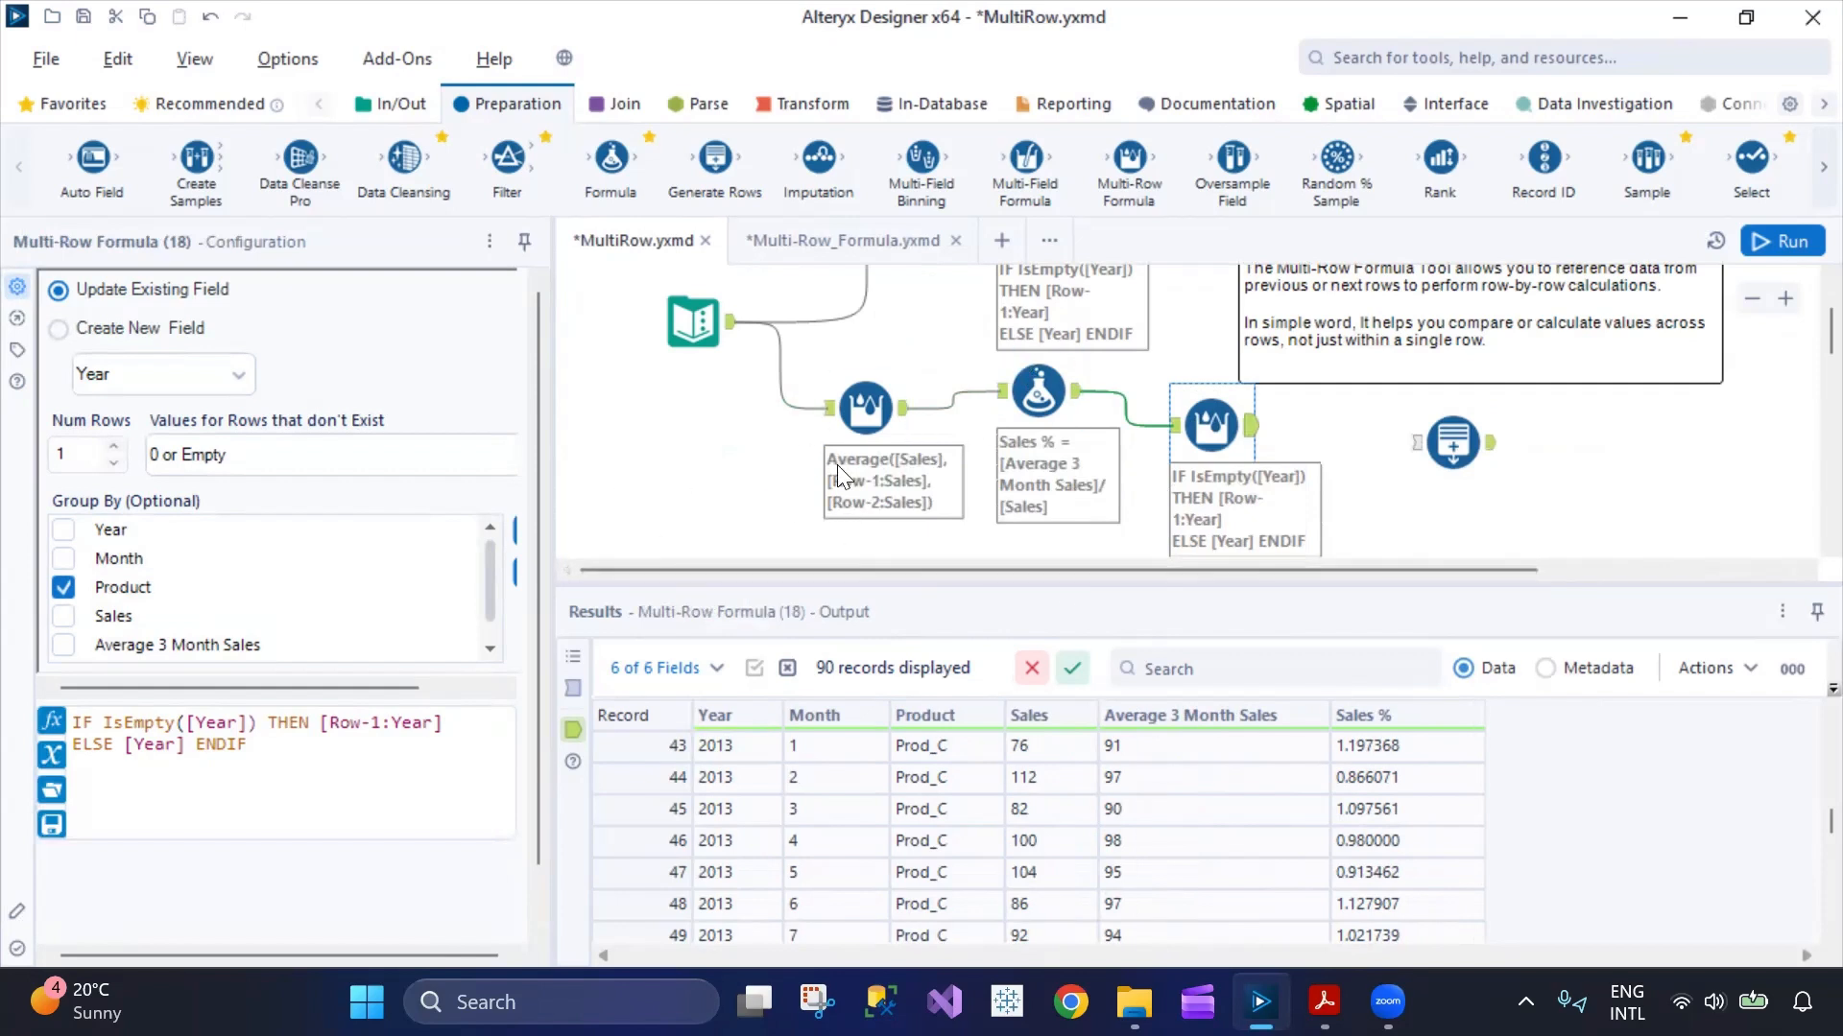
{"action": "scroll", "coordinate": [837, 464], "scroll_direction": "up", "scroll_amount": 3}
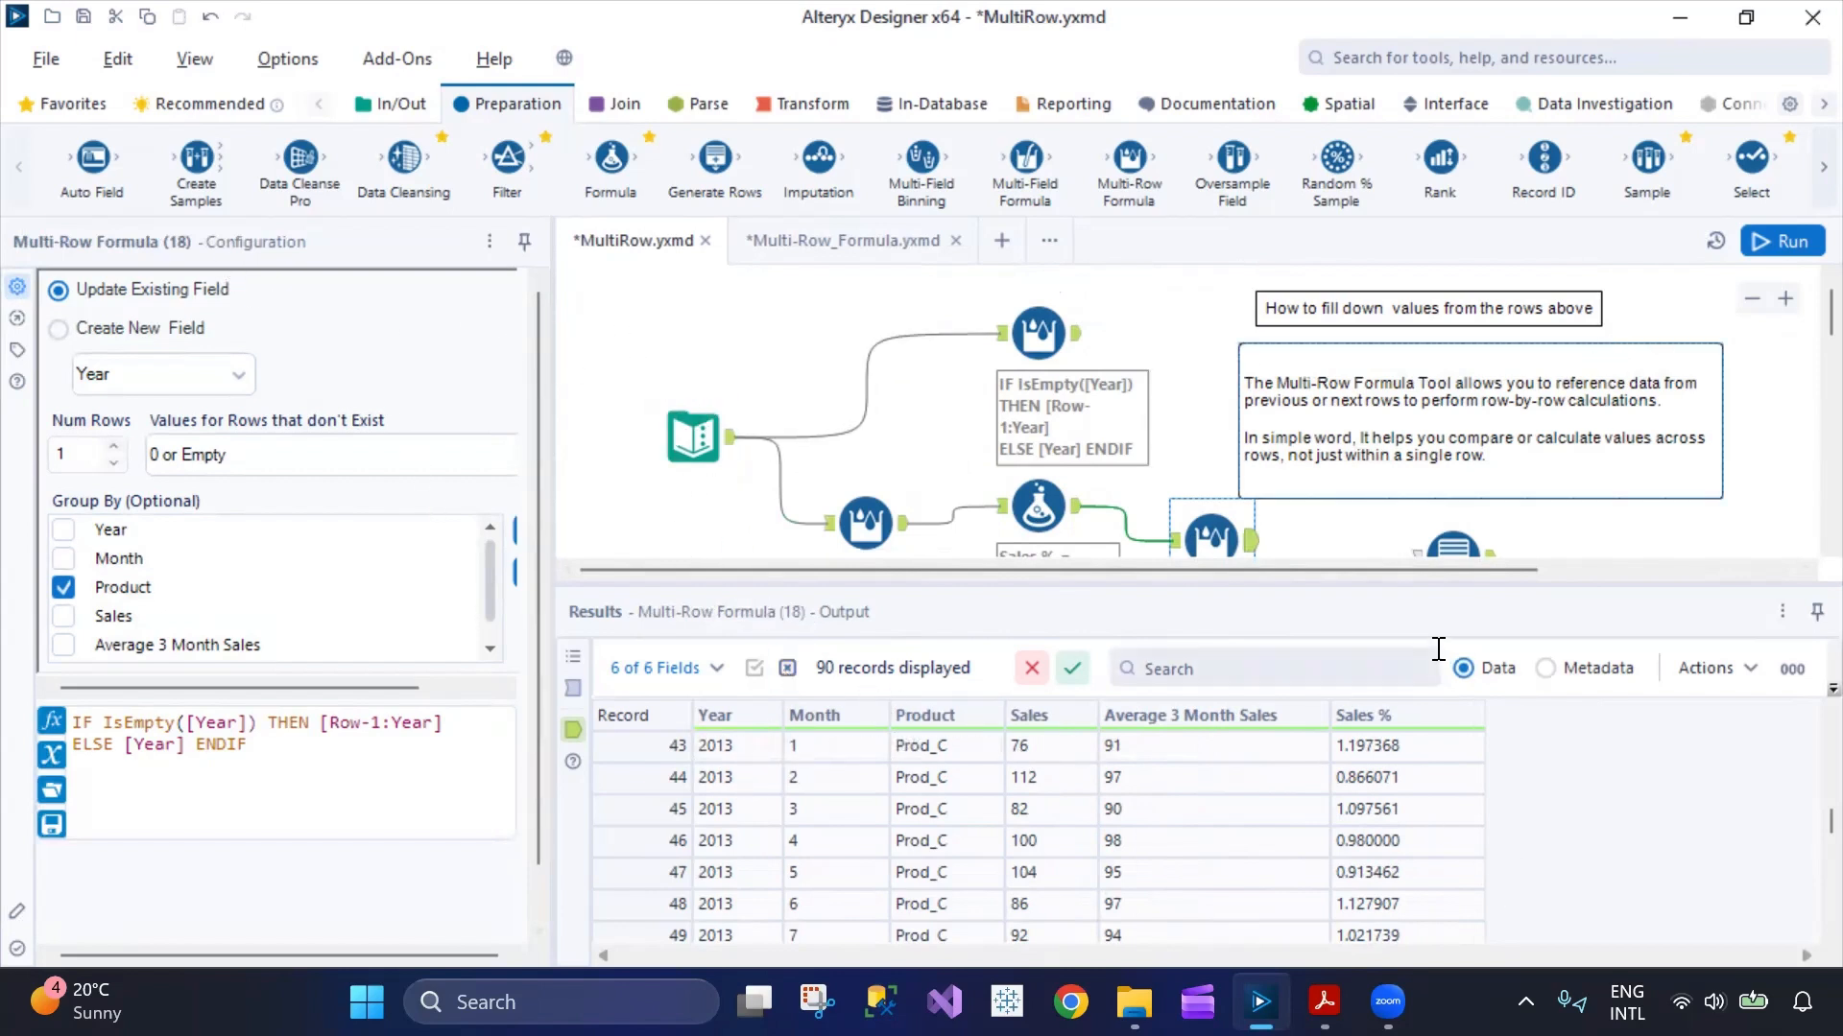
- Review the configuration and output of the Sales % Formula tool, the Sales average tool and the downstream Year tool
{"action": "scroll", "coordinate": [1033, 461], "scroll_direction": "down", "scroll_amount": 2}
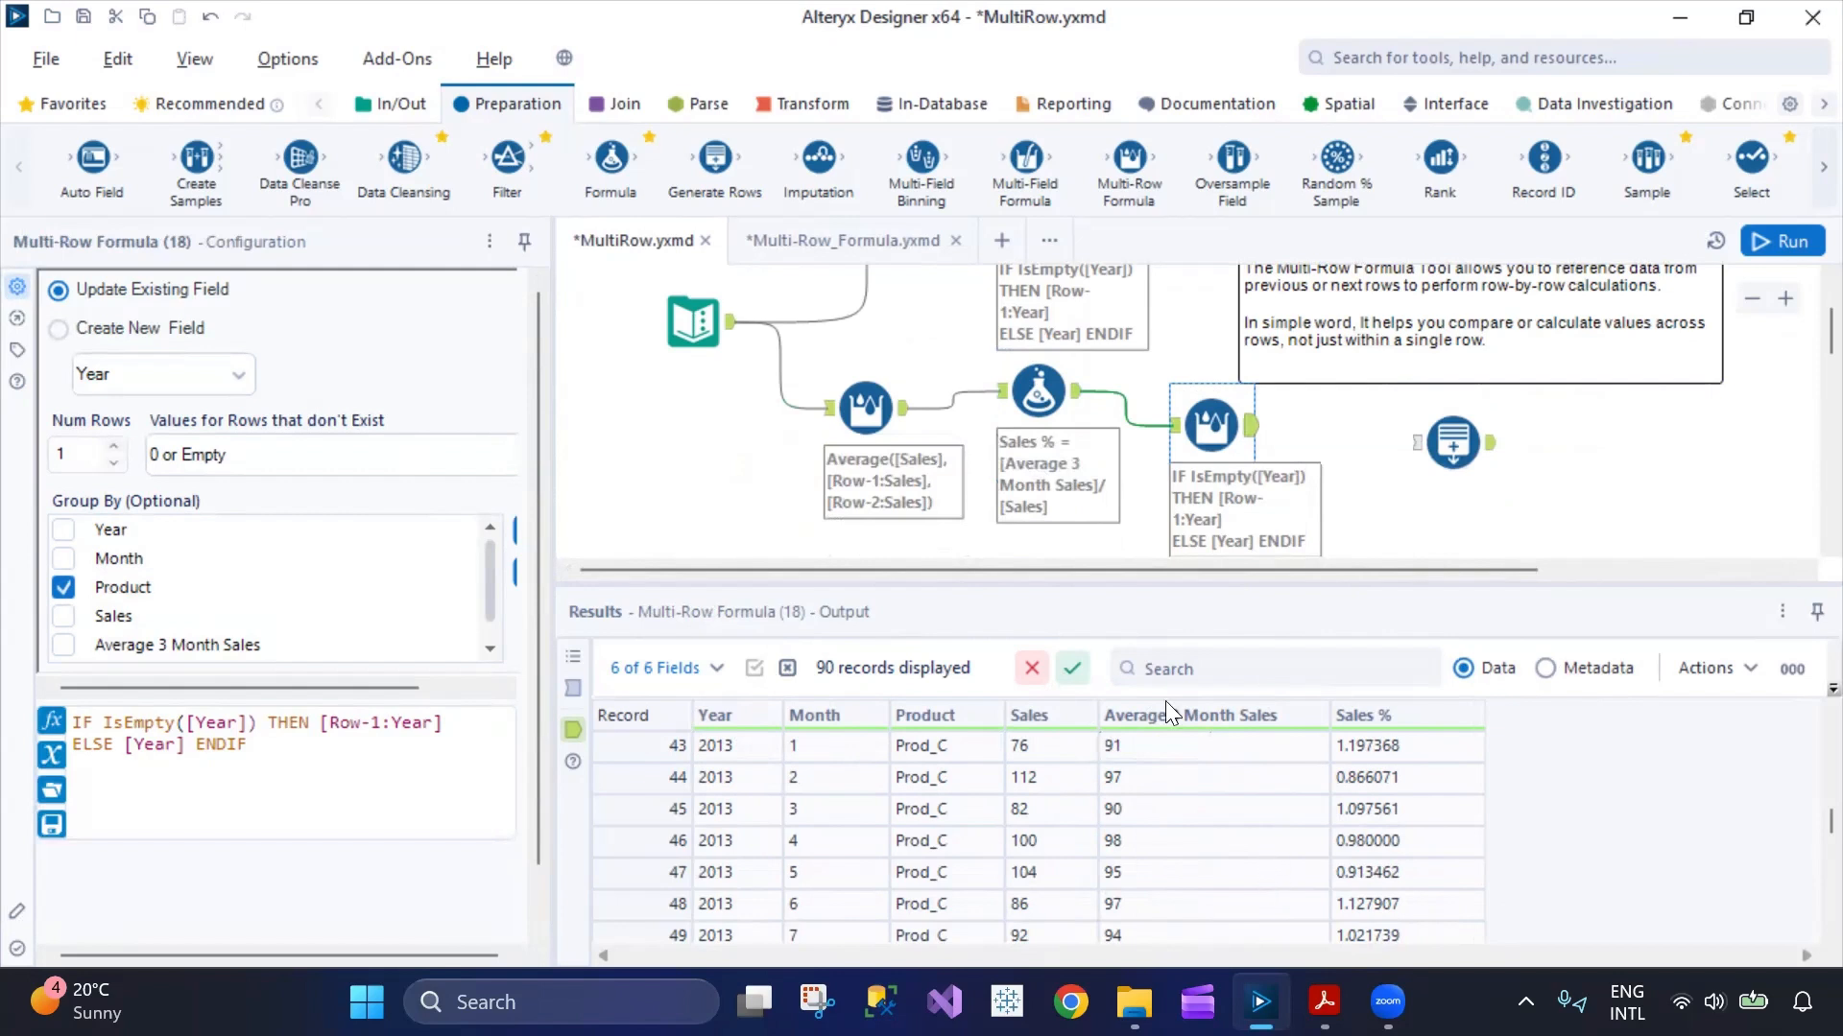
{"action": "left_click", "coordinate": [1035, 391]}
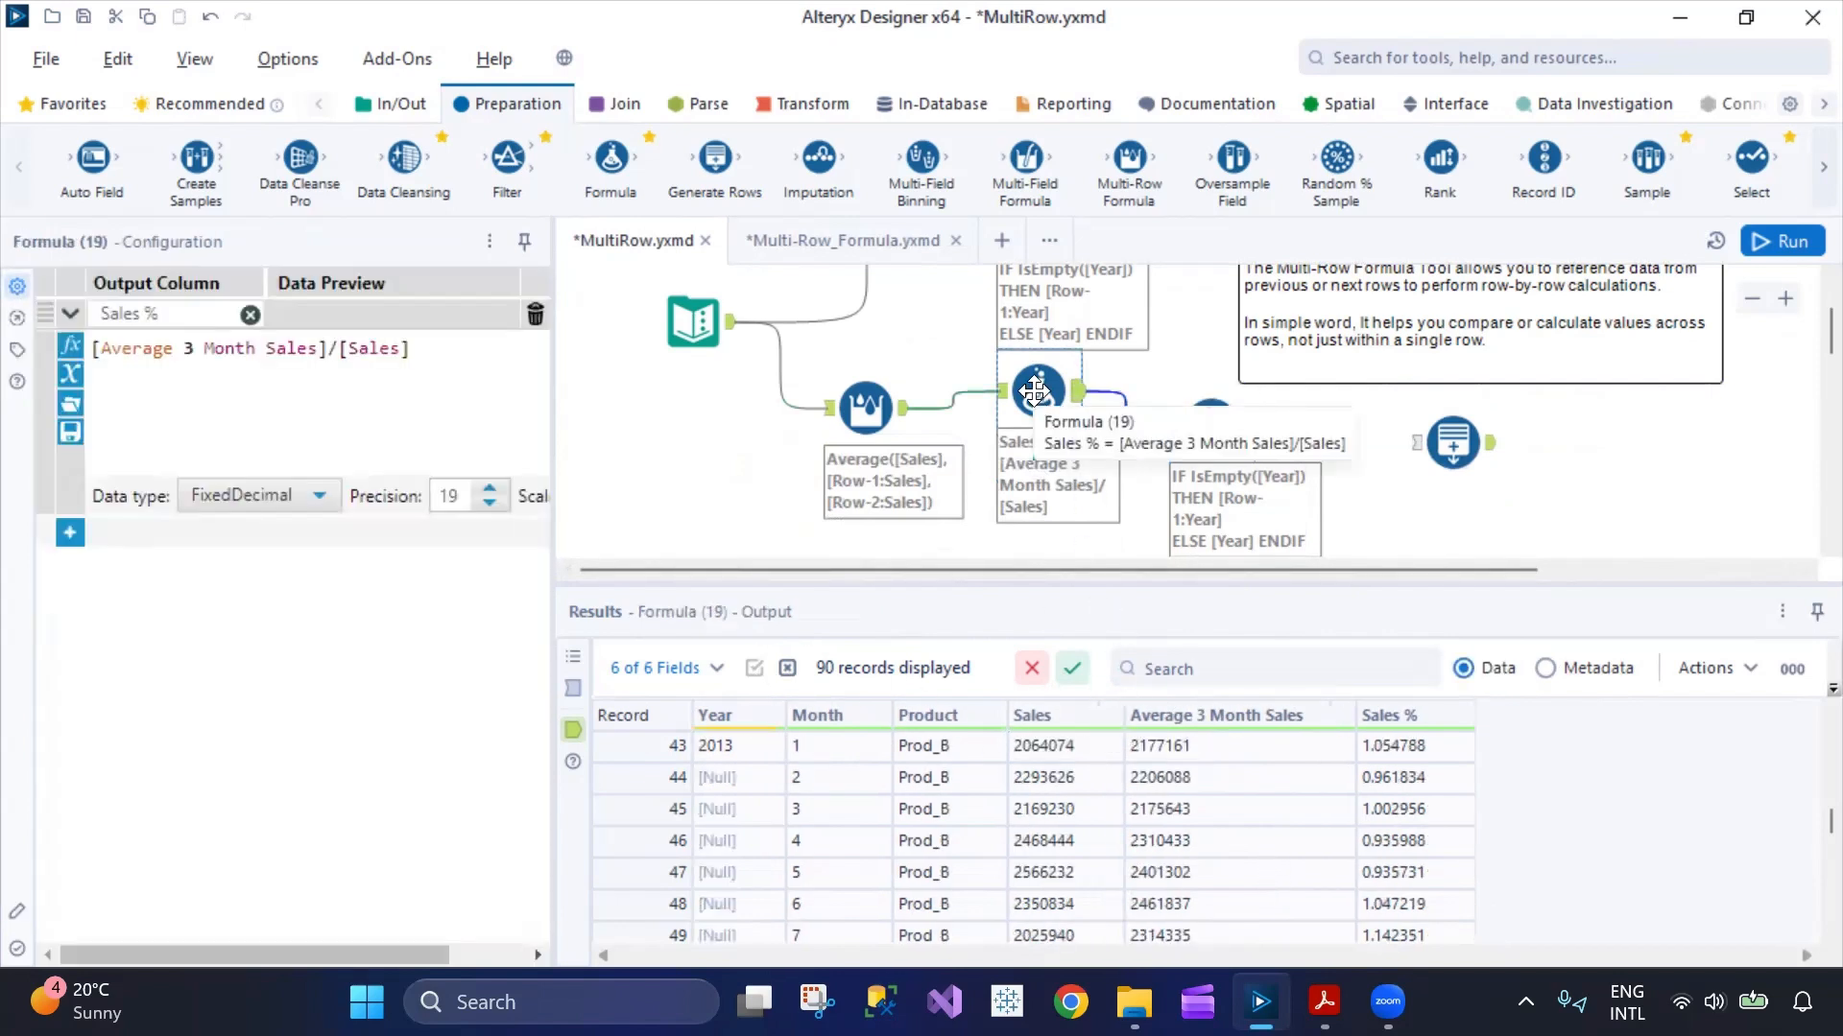
{"action": "left_click", "coordinate": [864, 415]}
{"action": "left_click", "coordinate": [1044, 399]}
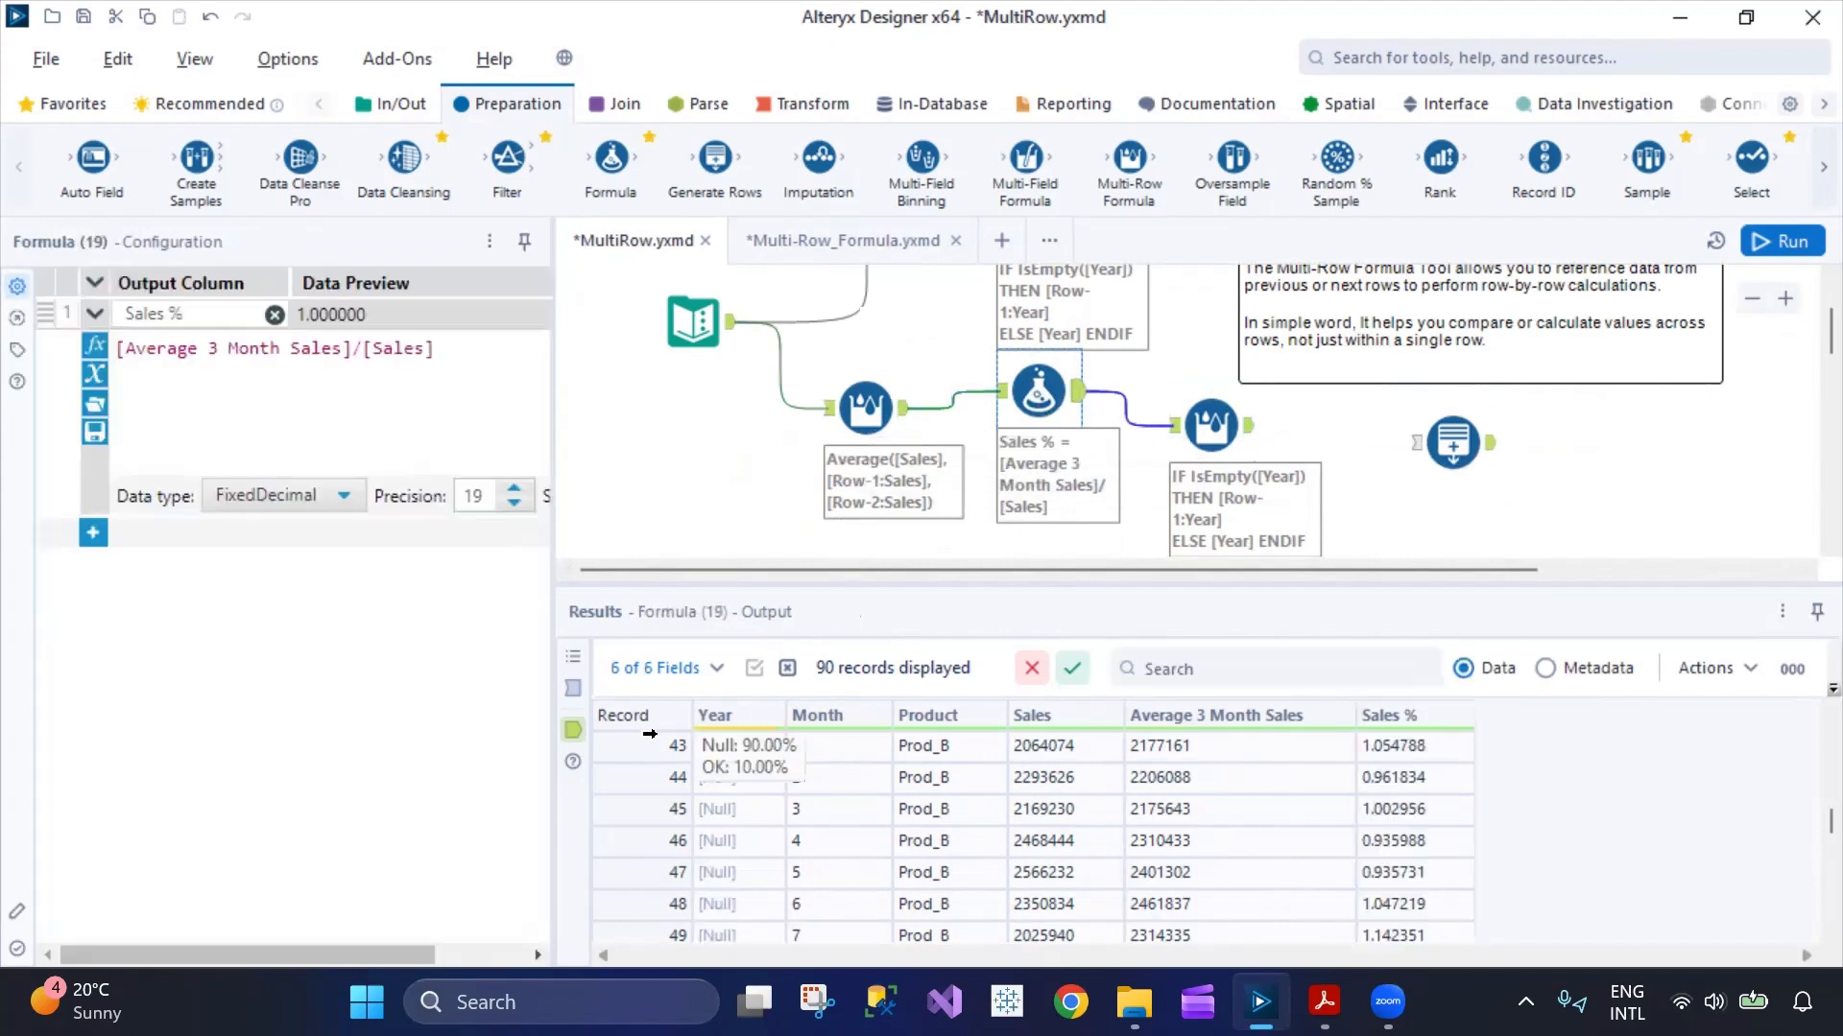
{"action": "left_click", "coordinate": [1211, 417]}
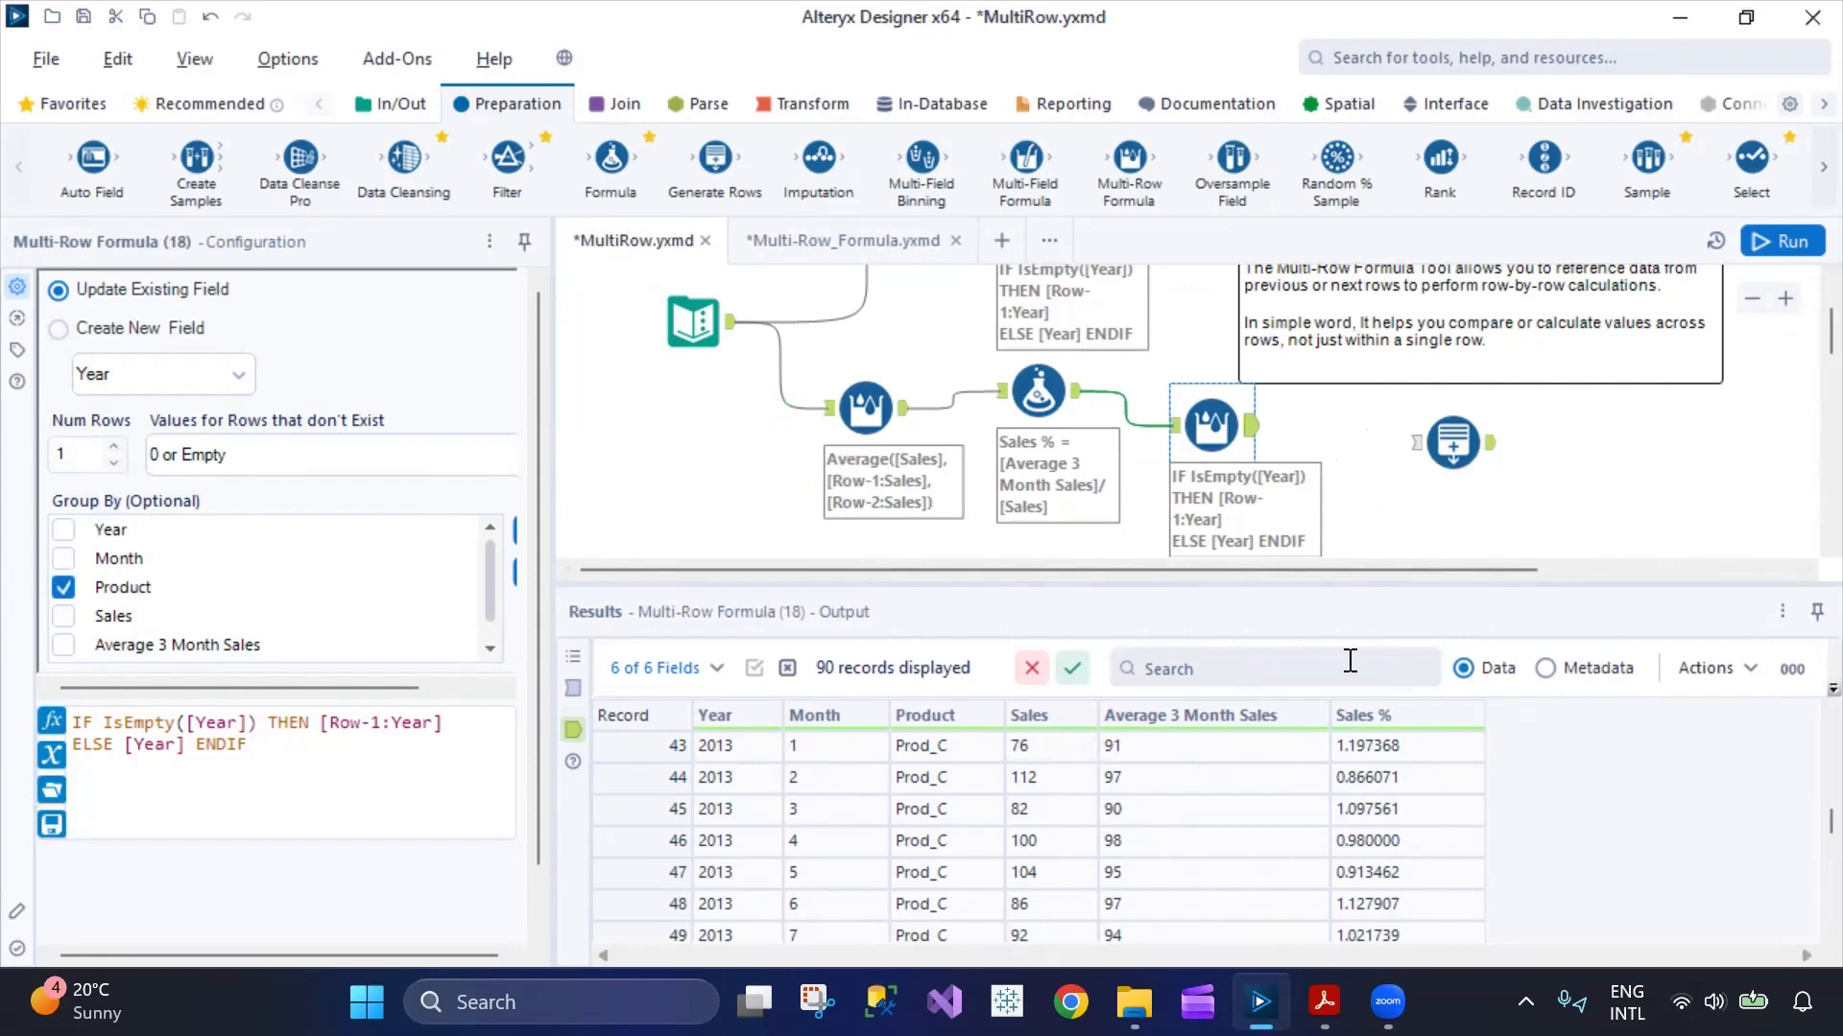
- Move the comment box describing the Multi-Row Formula tool farther from the tools and reopen the downstream Year tool's output
{"action": "scroll", "coordinate": [1376, 535], "scroll_direction": "up", "scroll_amount": 2}
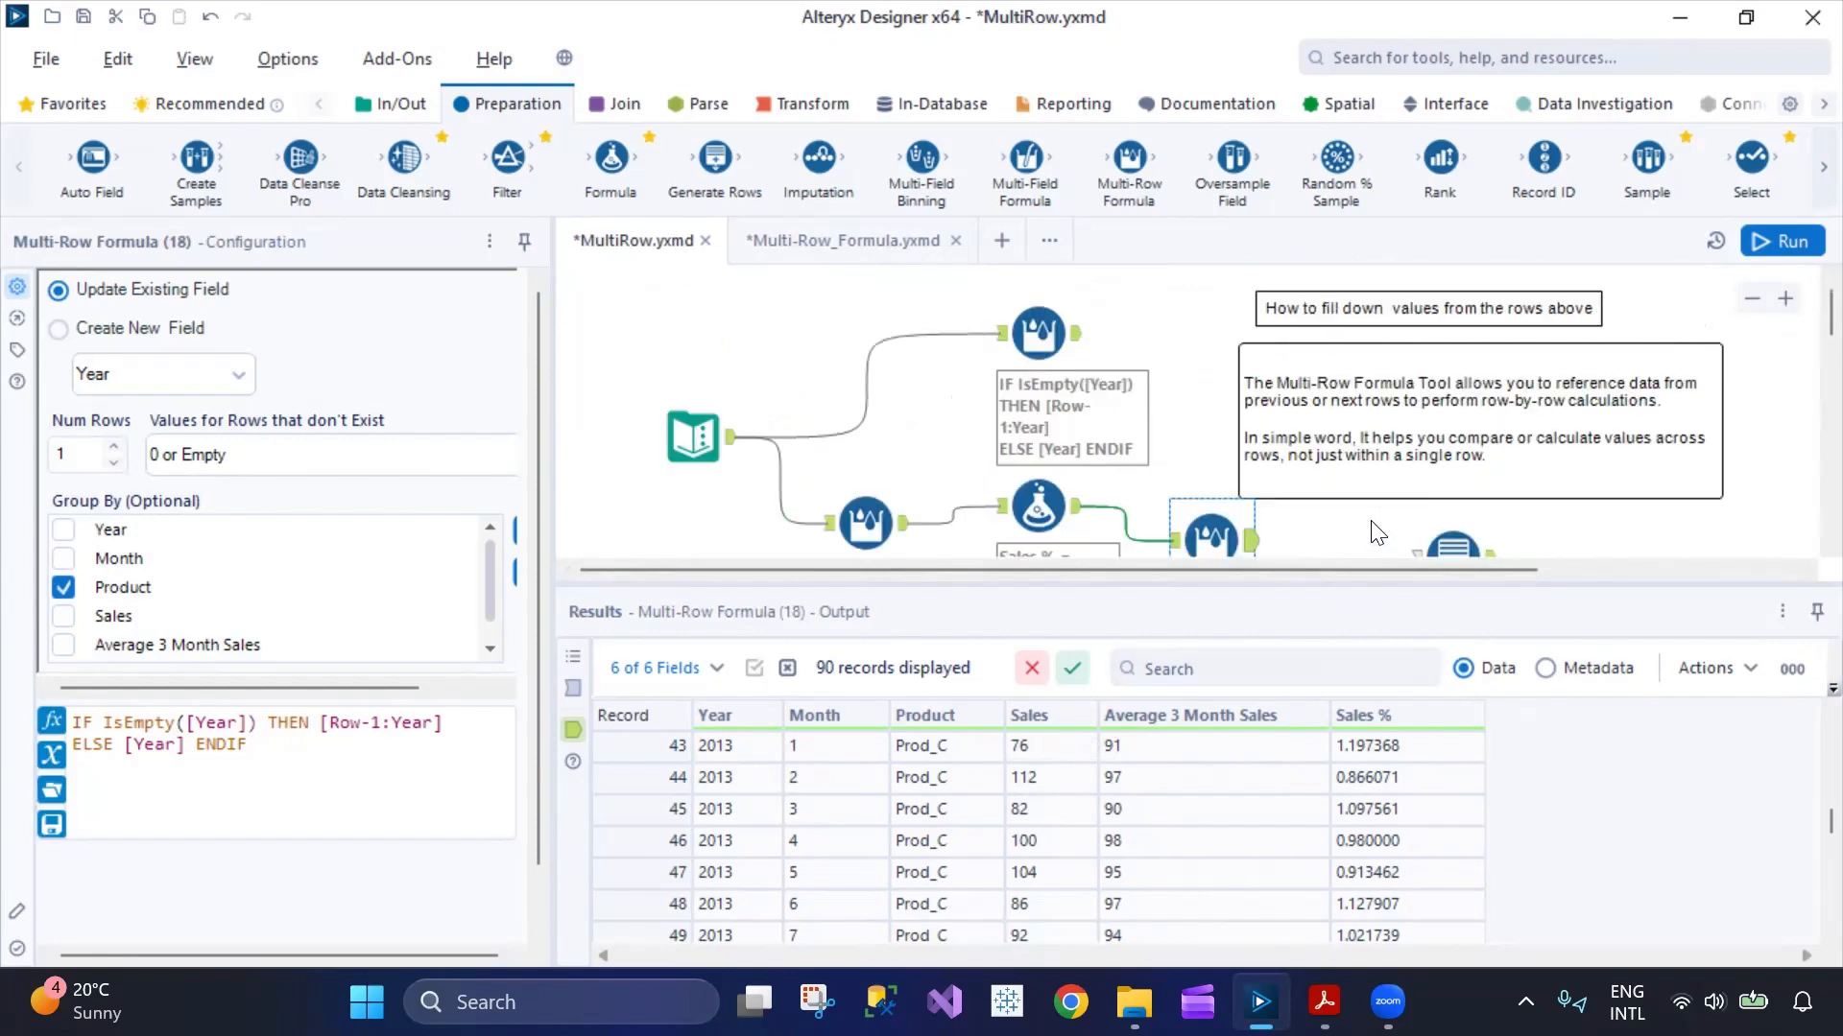
{"action": "left_click_drag", "start_coordinate": [1432, 355], "coordinate": [1518, 357]}
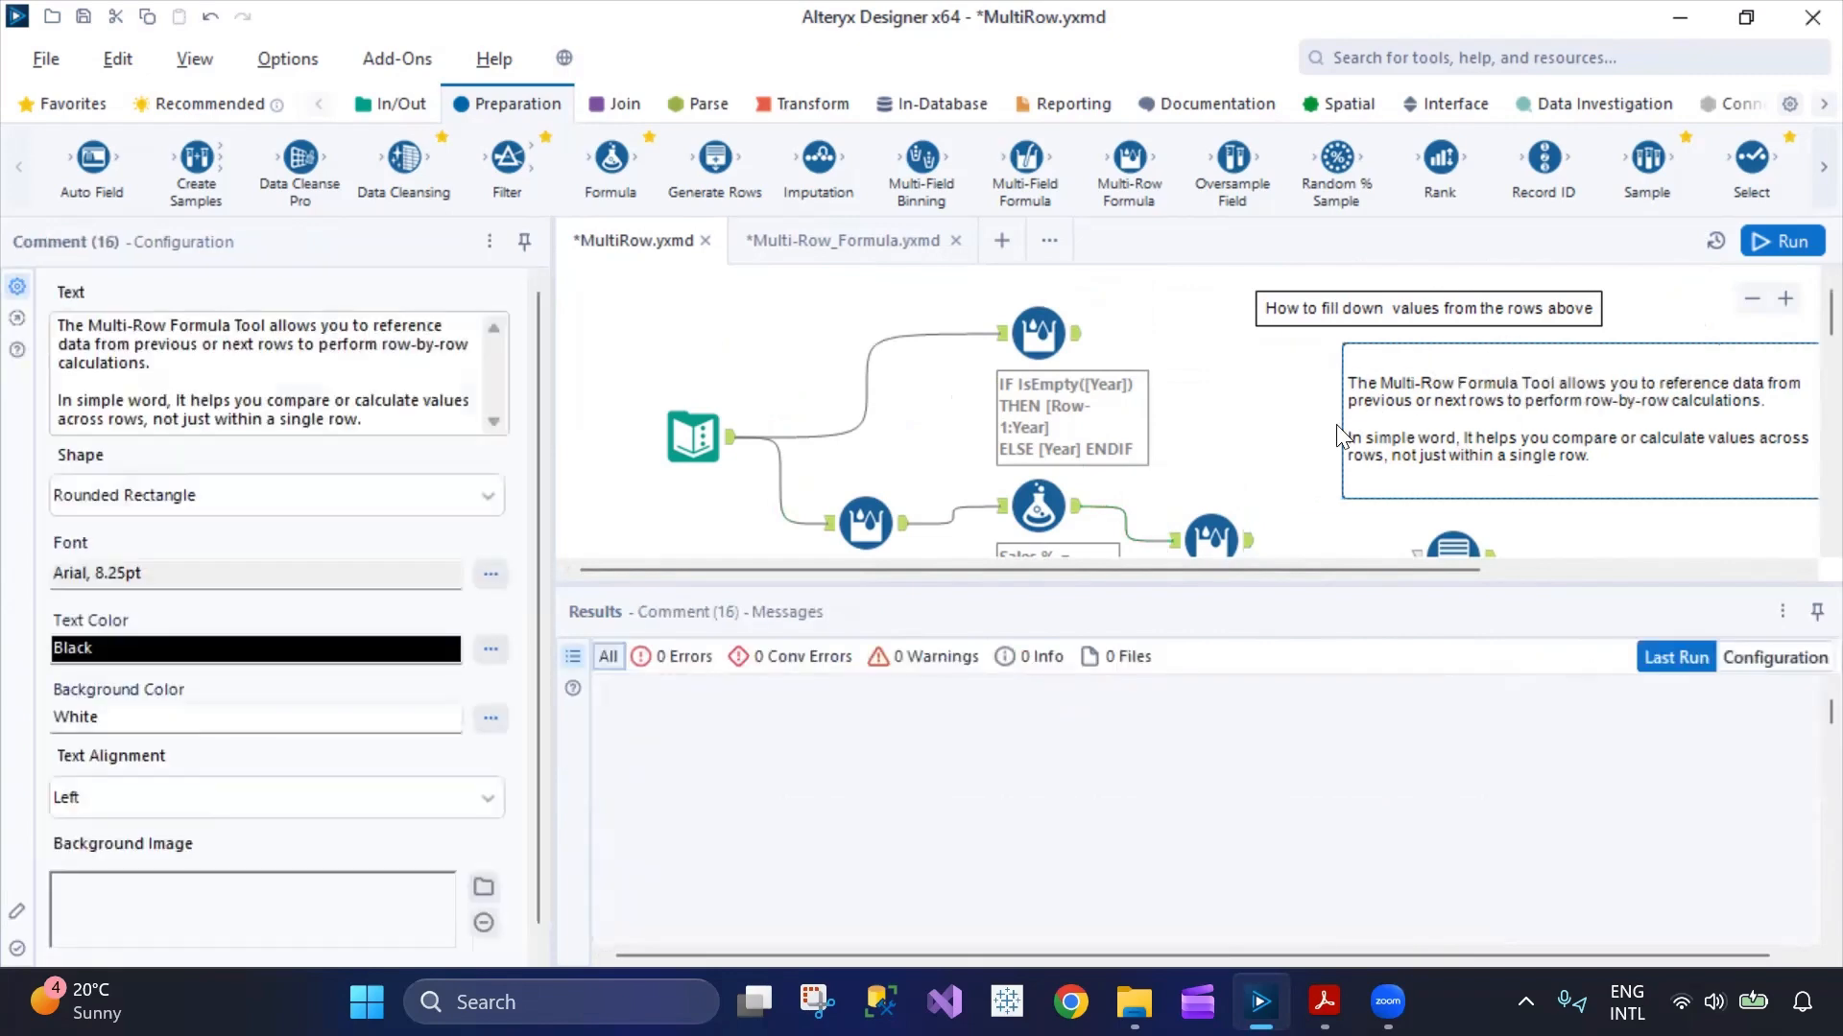
{"action": "scroll", "coordinate": [1276, 446], "scroll_direction": "down", "scroll_amount": 3}
{"action": "left_click", "coordinate": [1214, 376]}
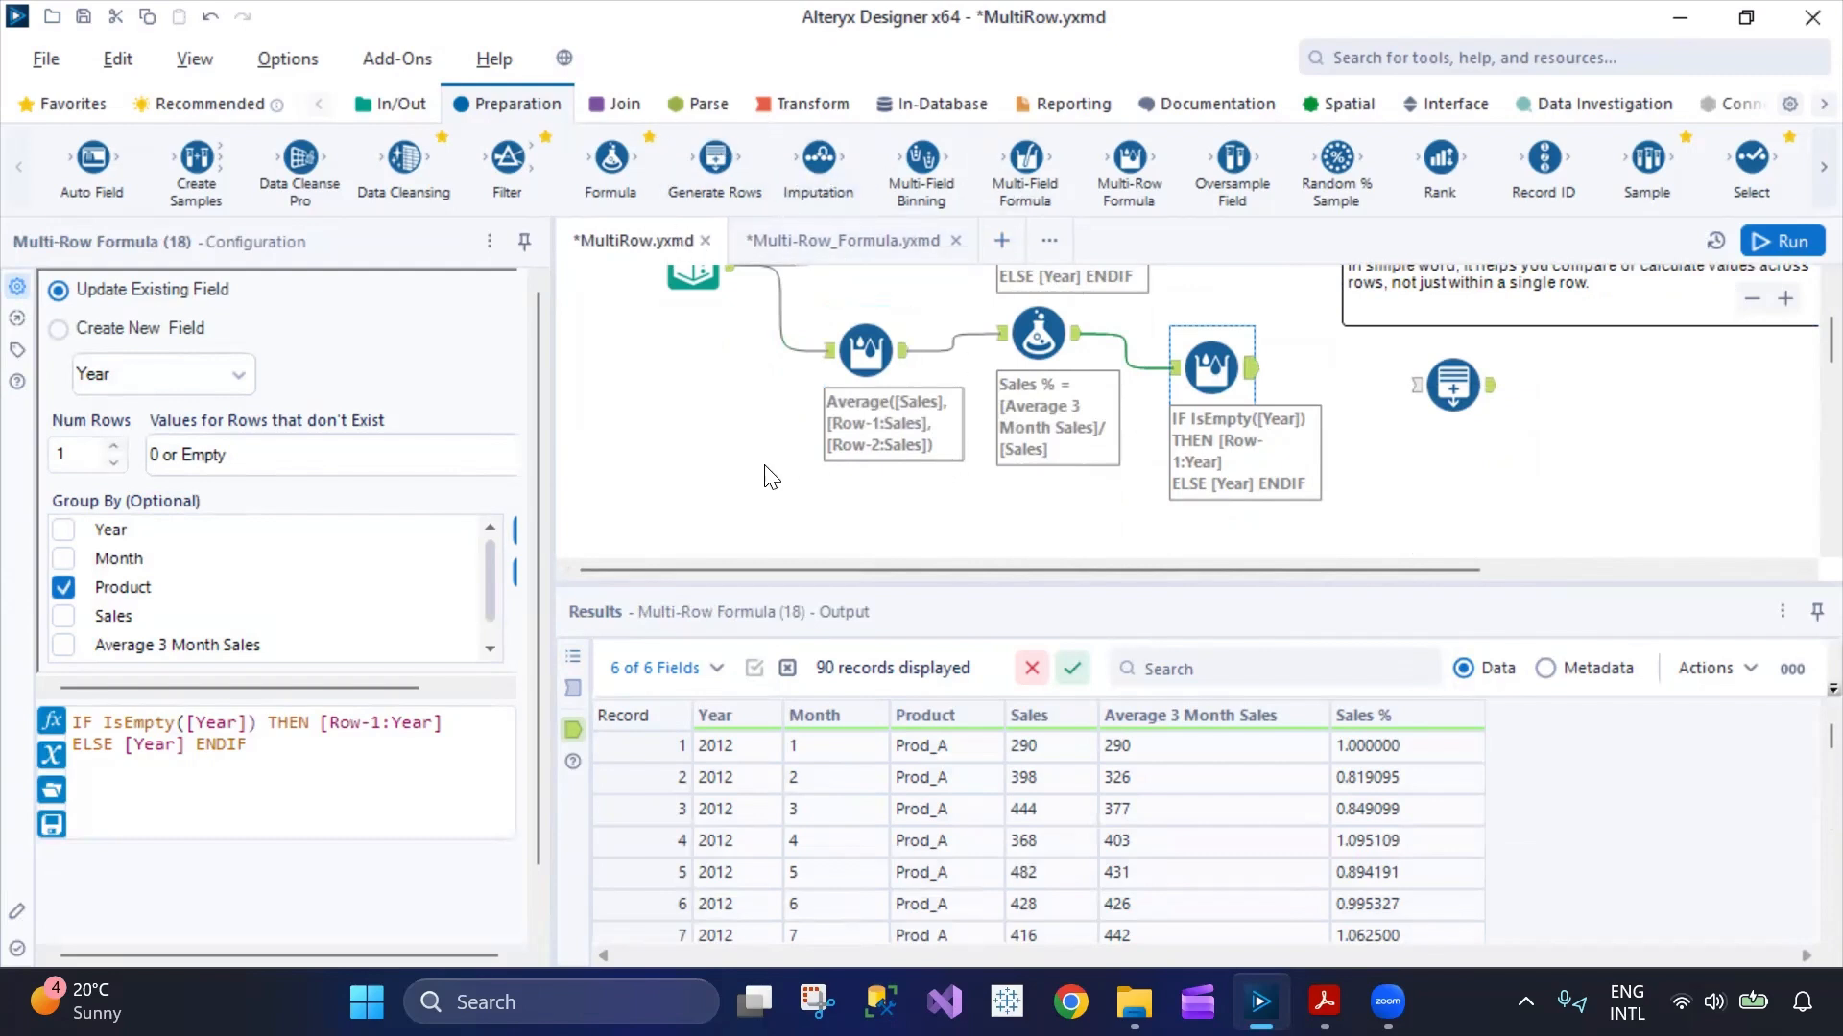
{"action": "scroll", "coordinate": [1038, 478], "scroll_direction": "up", "scroll_amount": 1}
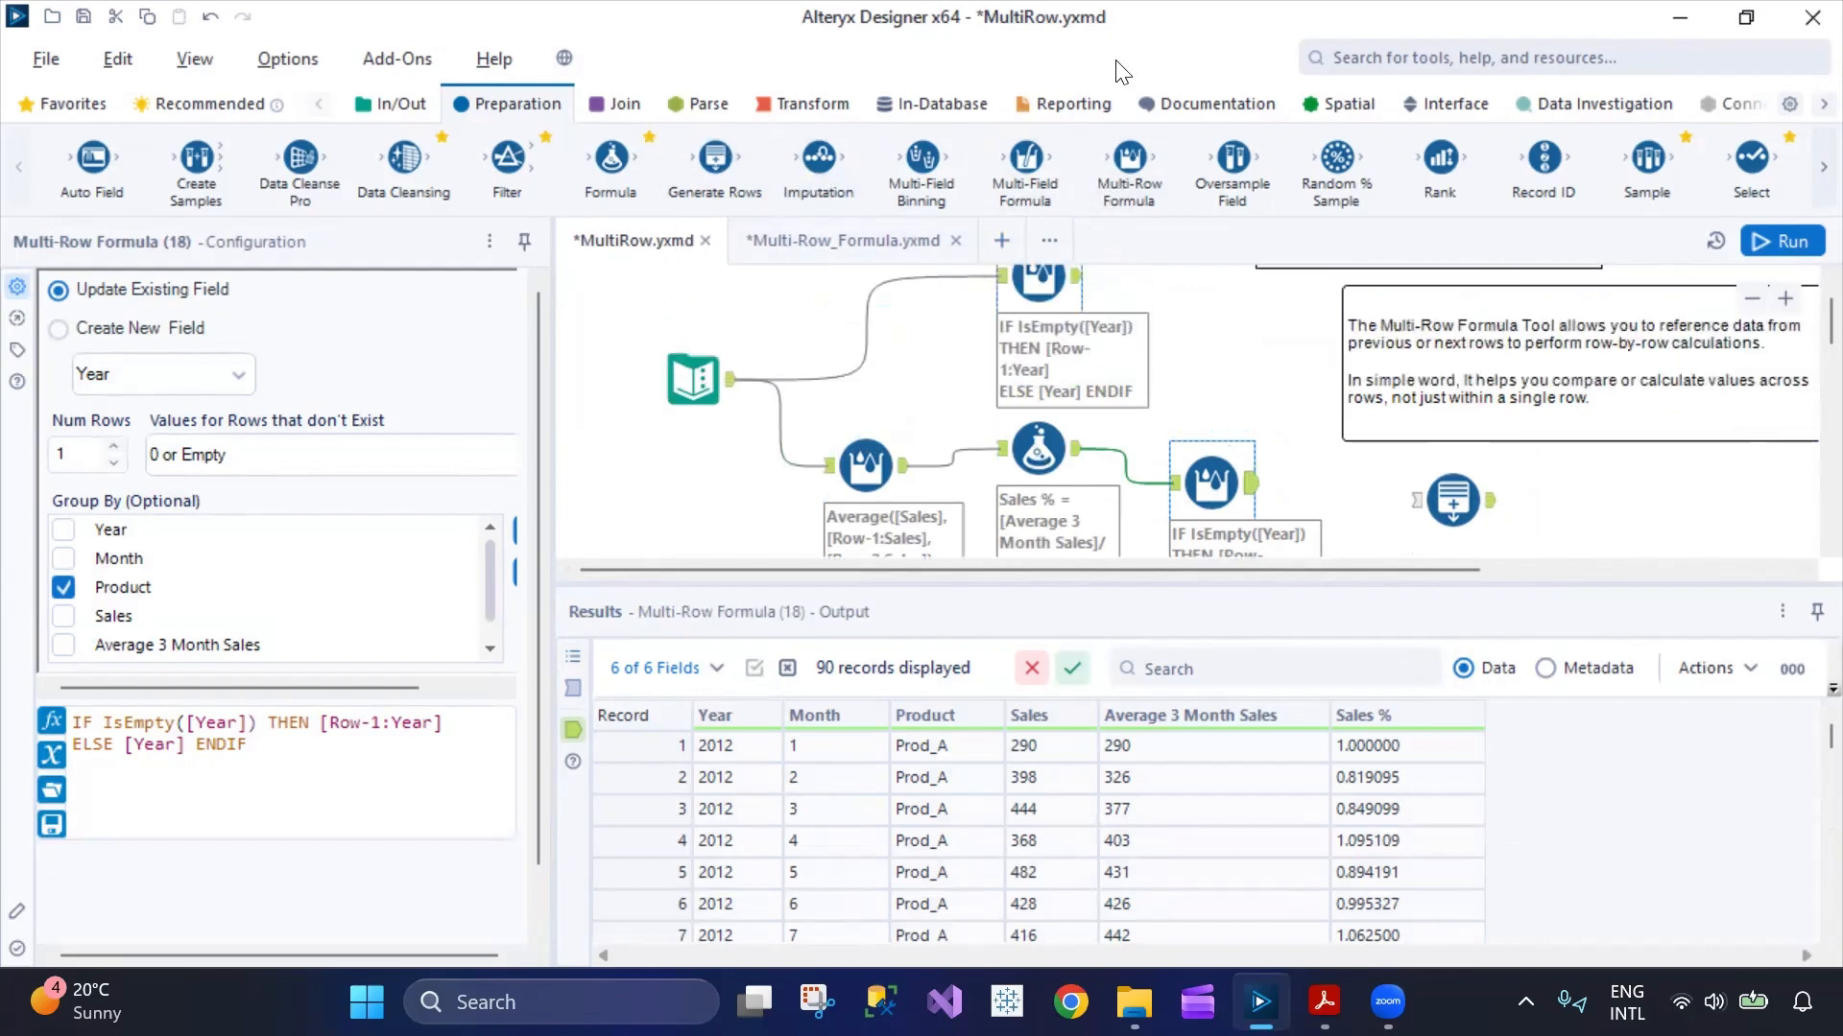